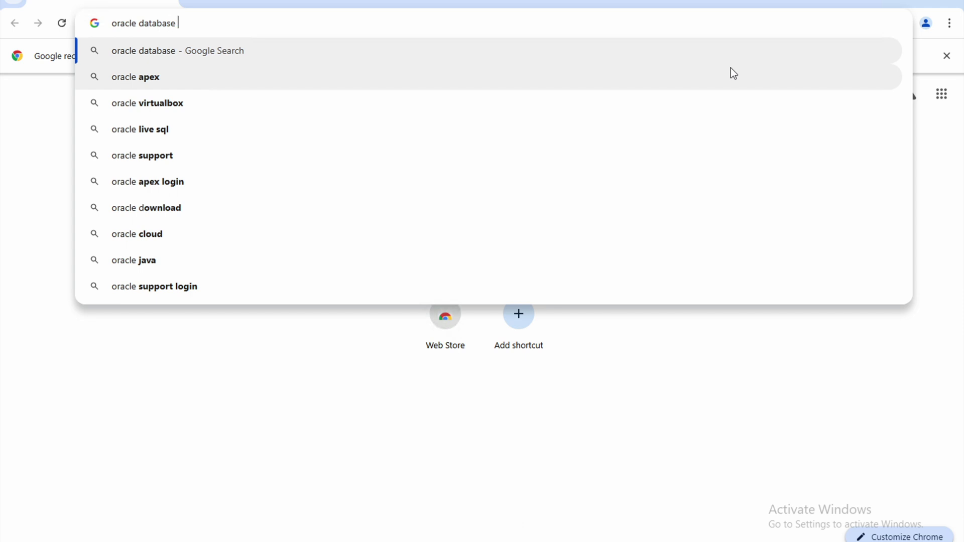
Step: Search Google for 'oracle database 21c download' and open the Windows x64 21c download result
{"action": "key", "text": "BackSpace"}
{"action": "key", "text": "BackSpace"}
{"action": "key", "text": "BackSpace"}
{"action": "type", "text": "2"}
{"action": "key", "text": "BackSpace"}
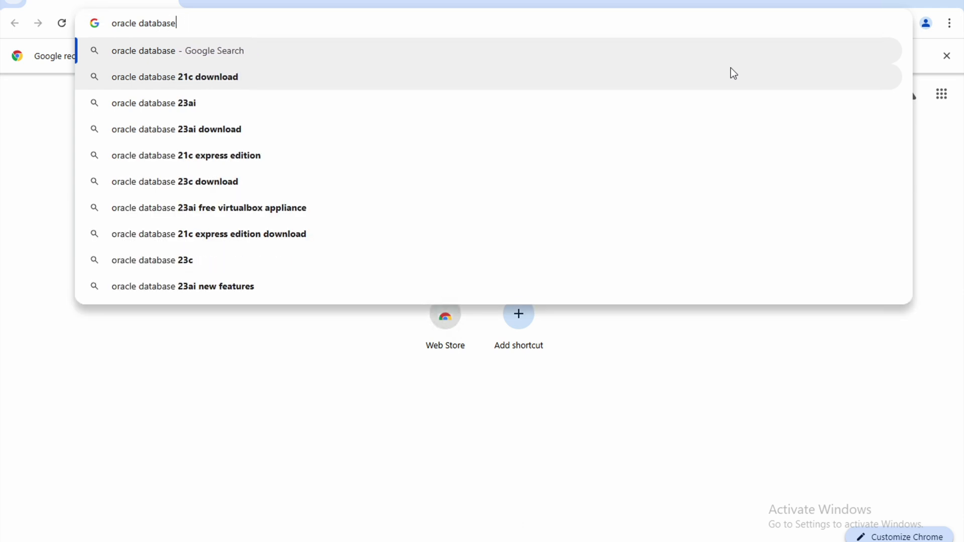
{"action": "type", "text": "21"}
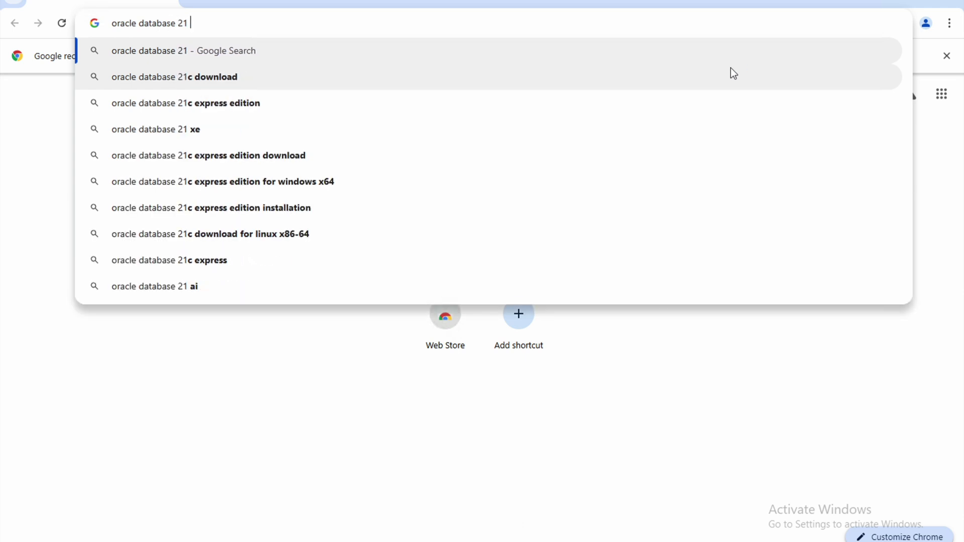
{"action": "key", "text": "Down"}
{"action": "key", "text": "Return"}
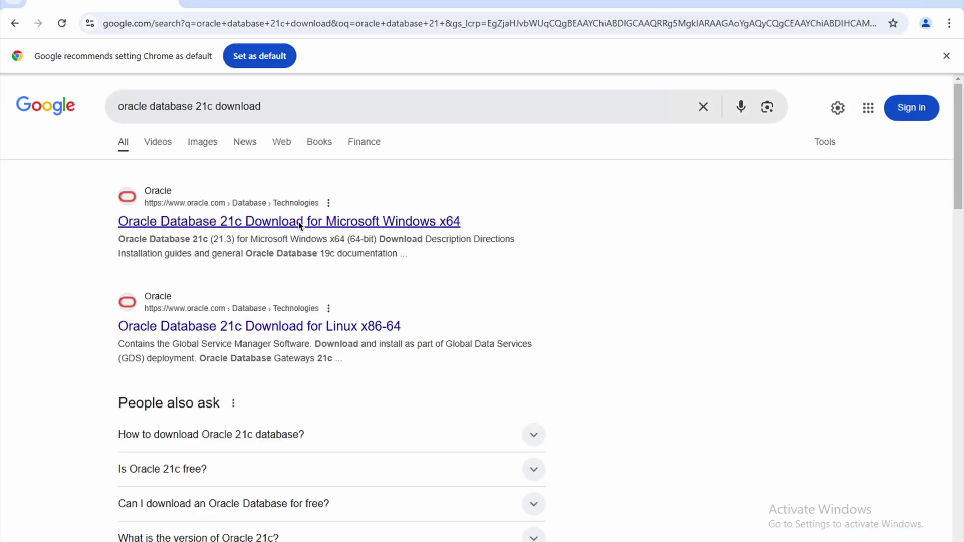
{"action": "left_click", "coordinate": [299, 224]}
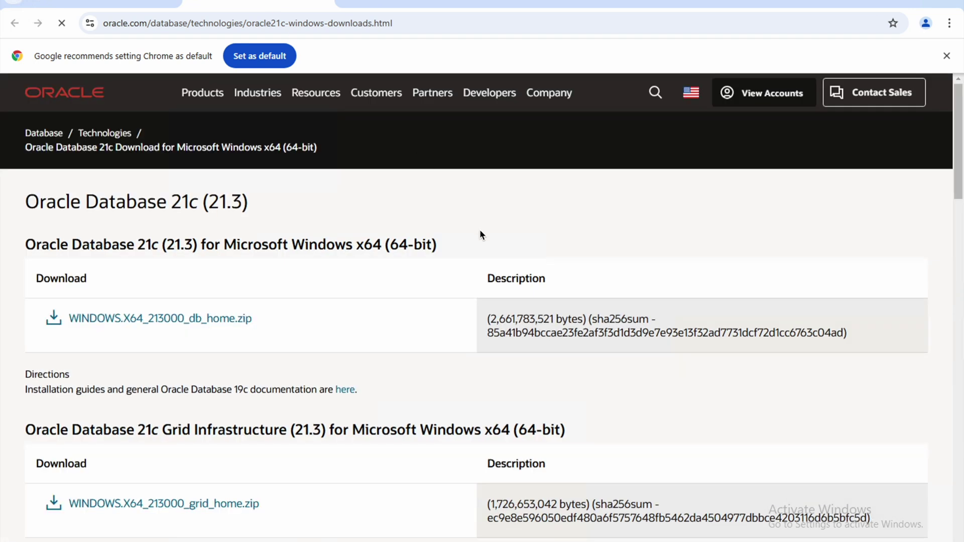
Step: Request WINDOWS.X64_213000_db_home.zip from the Oracle downloads tab and accept the license agreement
{"action": "scroll", "coordinate": [480, 235], "scroll_direction": "down", "scroll_amount": 3}
{"action": "left_click_drag", "start_coordinate": [300, 189], "coordinate": [63, 187]}
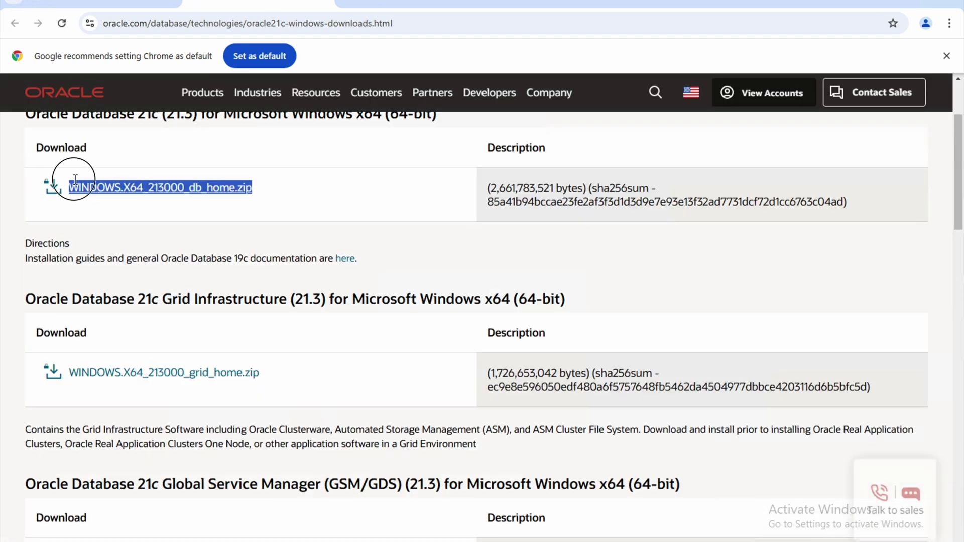
{"action": "left_click", "coordinate": [284, 190]}
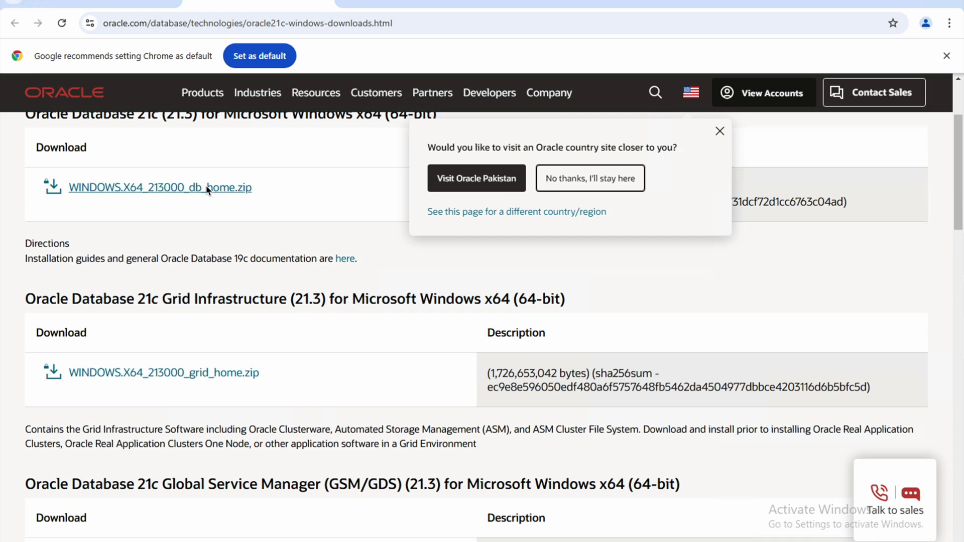
{"action": "left_click", "coordinate": [417, 6]}
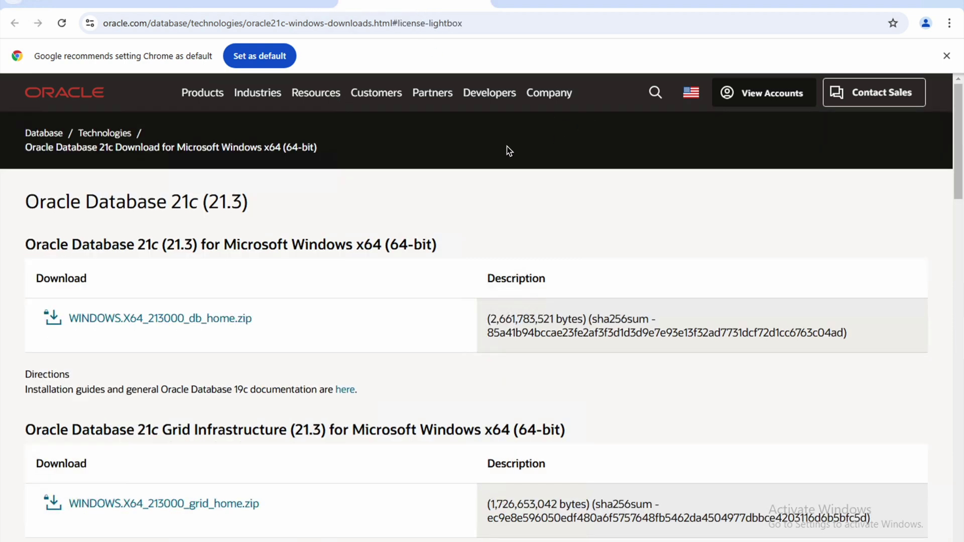
{"action": "left_click", "coordinate": [214, 319]}
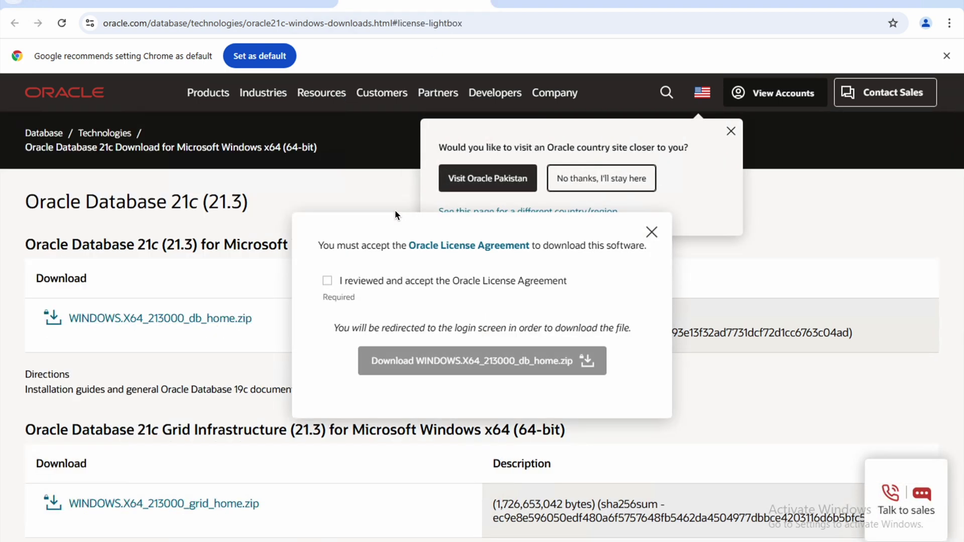
{"action": "left_click_drag", "start_coordinate": [544, 280], "coordinate": [305, 276]}
{"action": "left_click", "coordinate": [331, 277]}
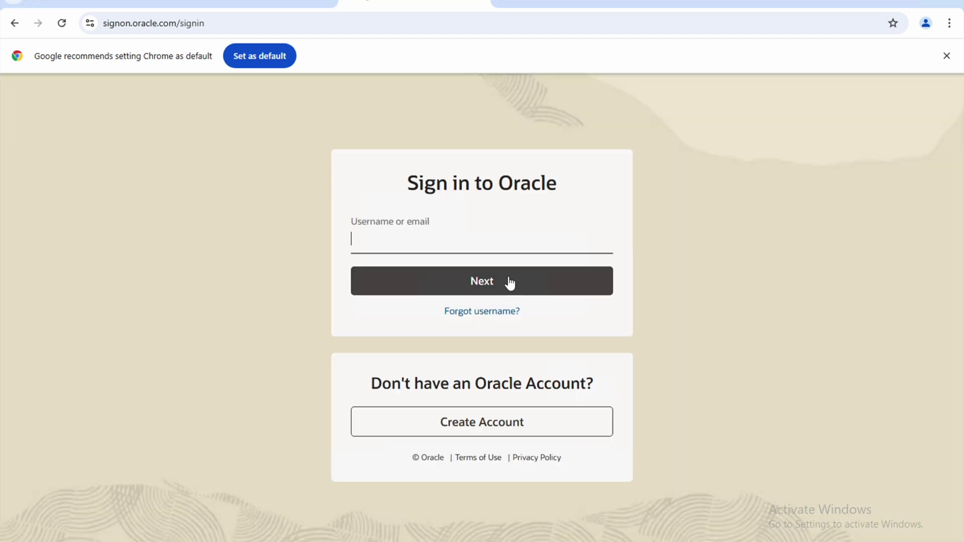
Step: Clear the sign-in Username field, open a new Google tab, and minimize Chrome
{"action": "type", "text": "an ordinary Oracle "}
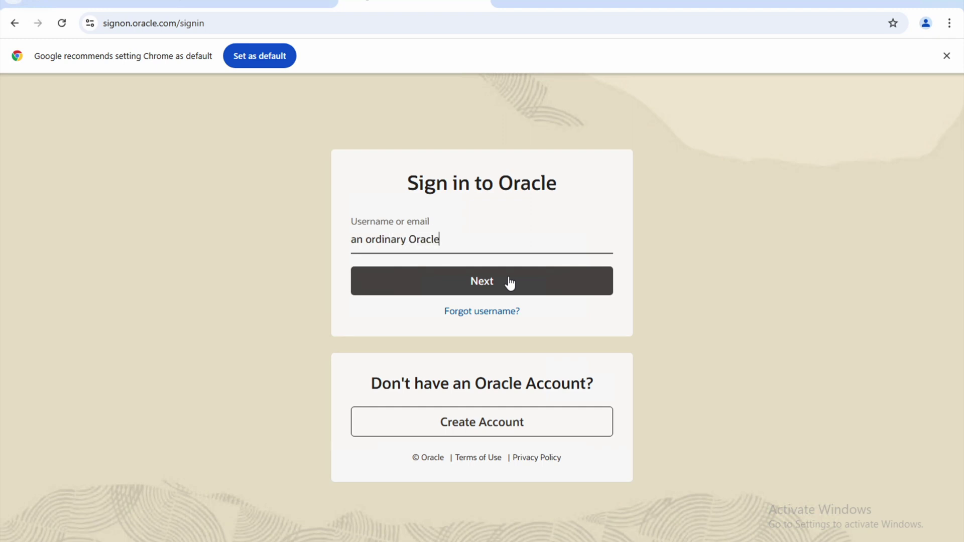
{"action": "type", "text": "free accoun"}
{"action": "key", "text": "ctrl+a"}
{"action": "key", "text": "BackSpace"}
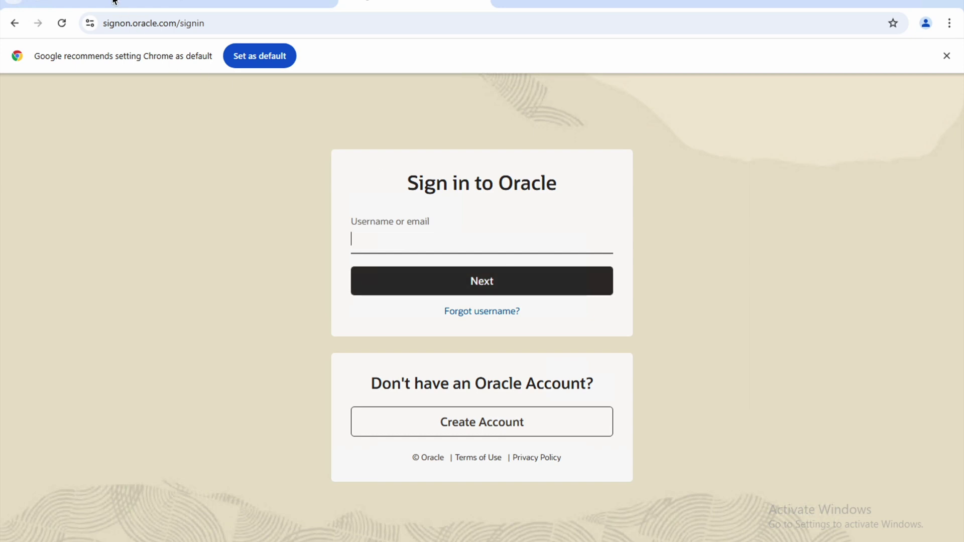
{"action": "left_click", "coordinate": [114, 4]}
{"action": "left_click", "coordinate": [505, 3]}
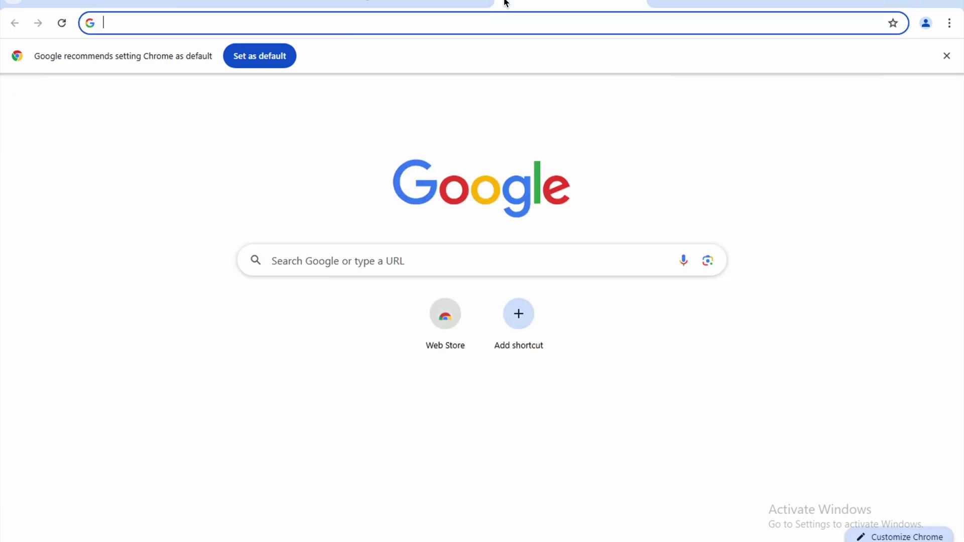
{"action": "left_click", "coordinate": [895, 7]}
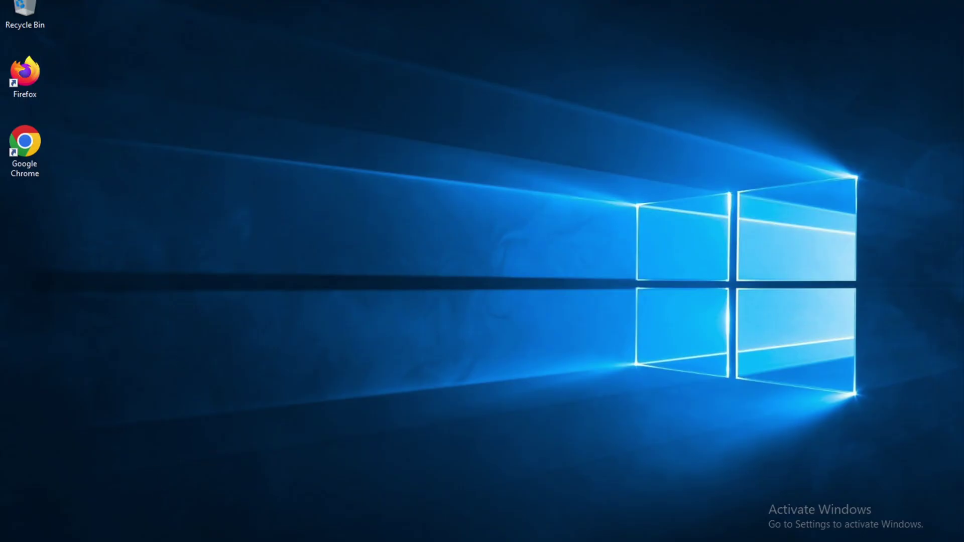
Step: Start Extract All on the db_home zip in Downloads and browse to Local Disk (C:)
{"action": "key", "text": "super+e"}
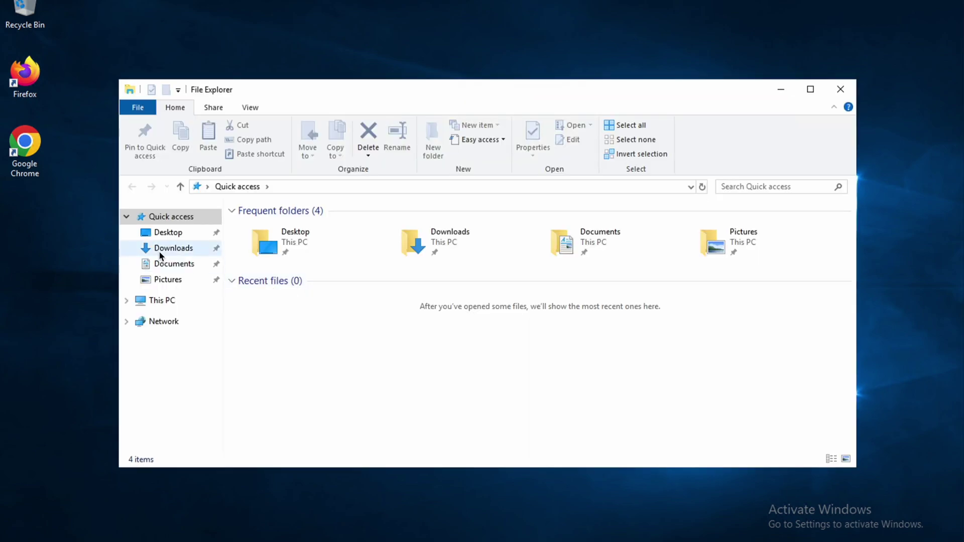
{"action": "left_click", "coordinate": [196, 248]}
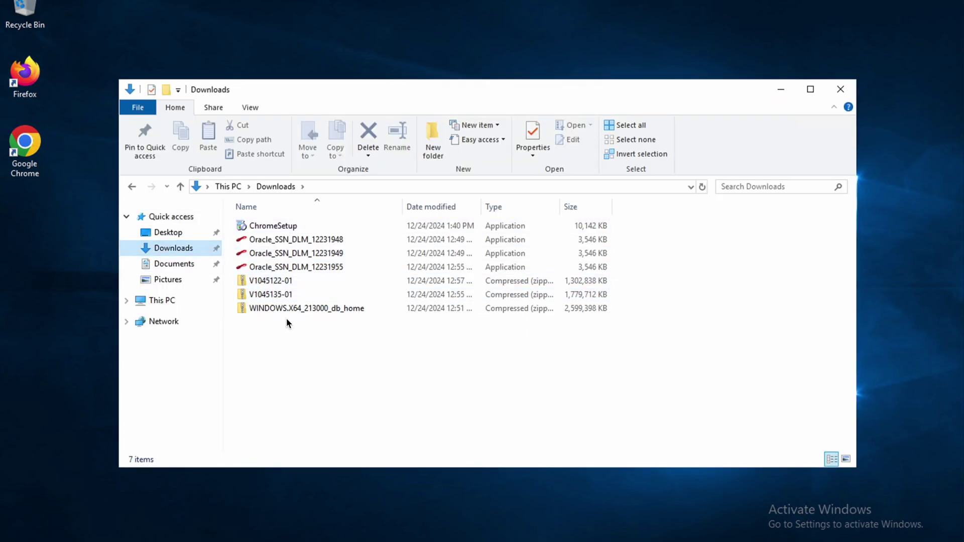
{"action": "right_click", "coordinate": [298, 311]}
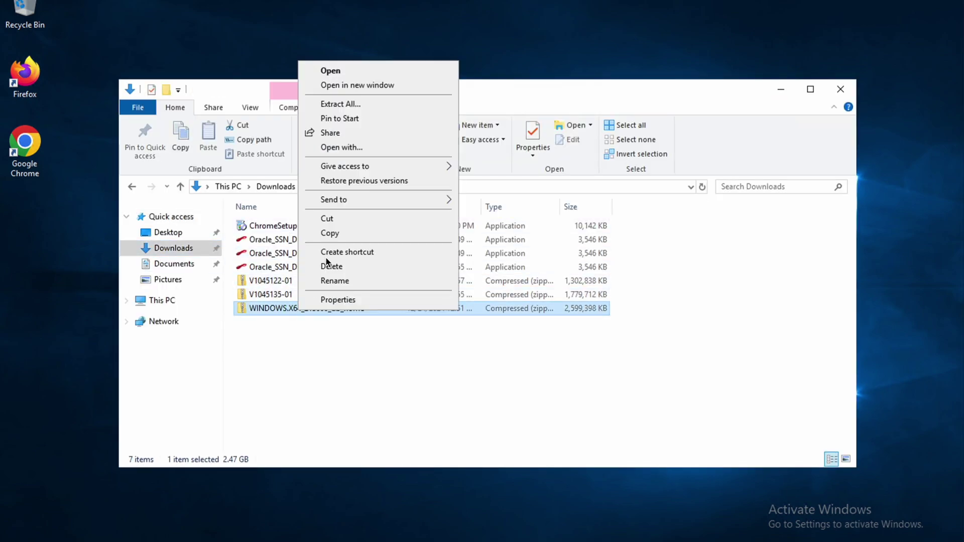
{"action": "left_click", "coordinate": [357, 106]}
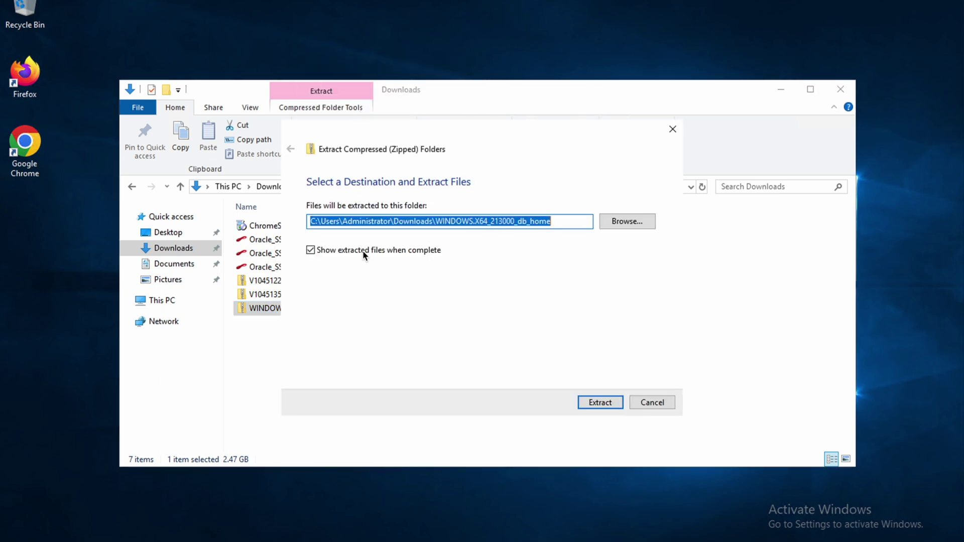
{"action": "left_click", "coordinate": [626, 221]}
{"action": "left_click", "coordinate": [331, 306]}
{"action": "scroll", "coordinate": [478, 358], "scroll_direction": "down", "scroll_amount": 1}
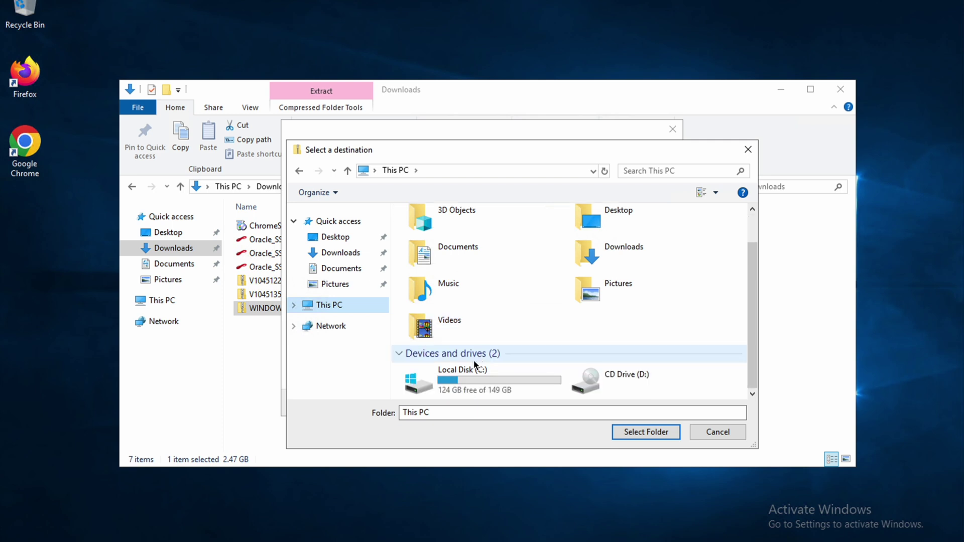
{"action": "left_click", "coordinate": [462, 387]}
{"action": "double_click", "coordinate": [463, 385]}
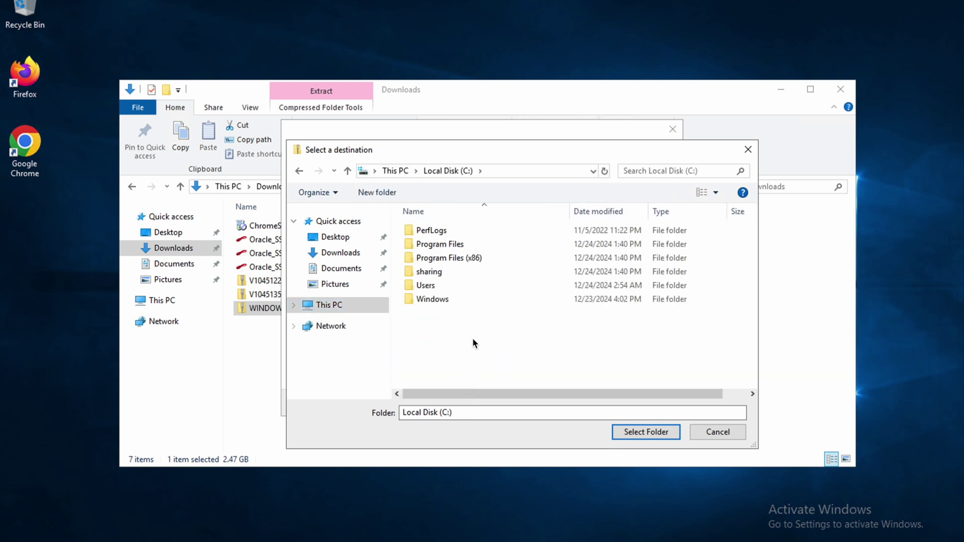
Step: Create folders C:\21_14\db and choose db as the extraction destination
{"action": "left_click", "coordinate": [386, 197]}
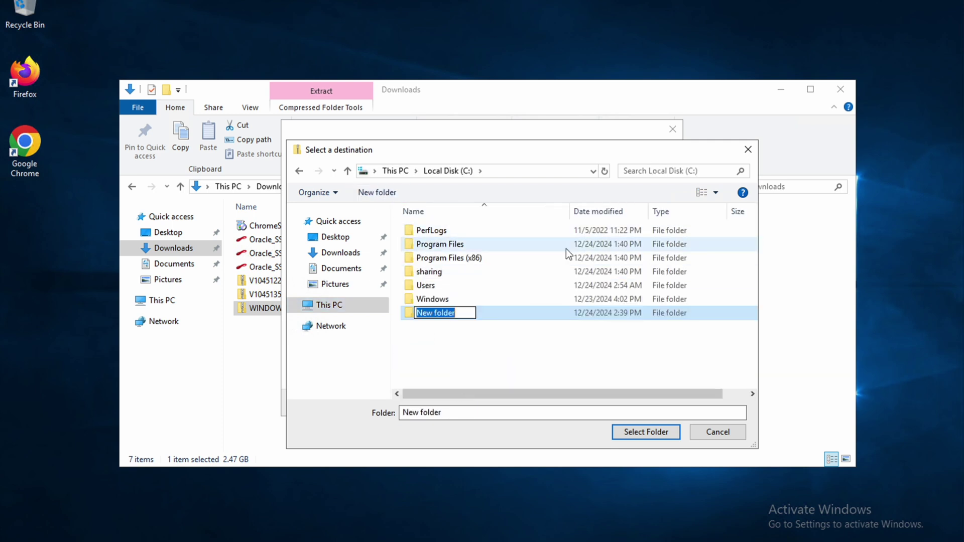
{"action": "type", "text": "21_14"}
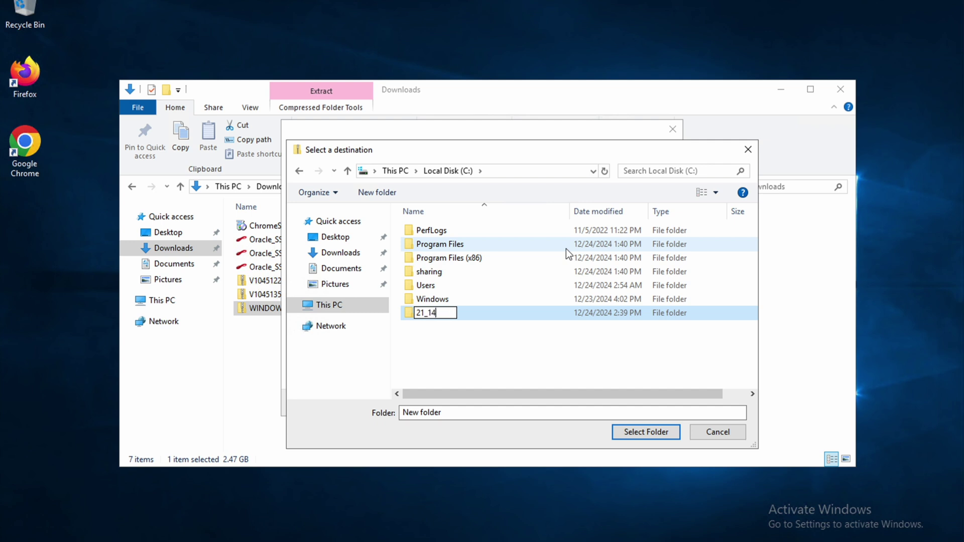
{"action": "key", "text": "Return"}
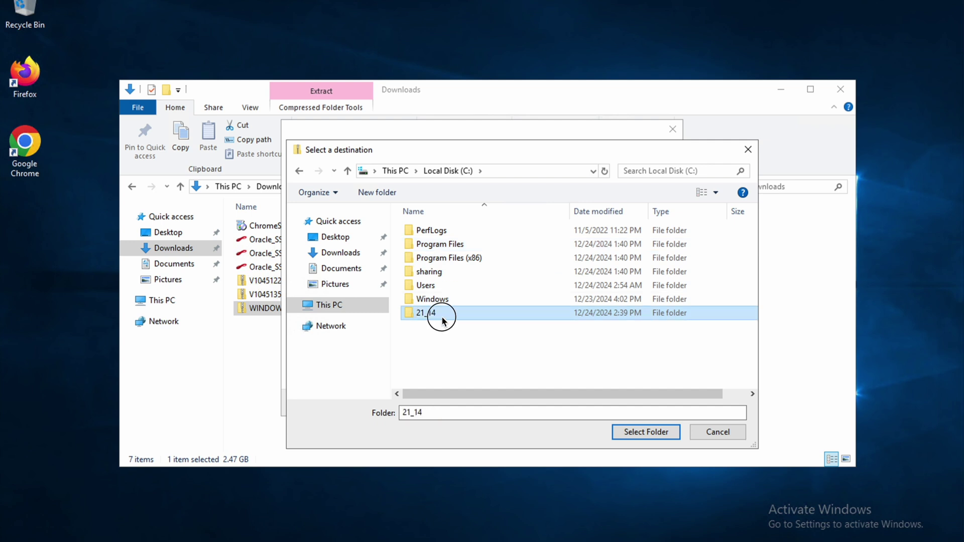
{"action": "double_click", "coordinate": [442, 316]}
{"action": "left_click", "coordinate": [379, 193]}
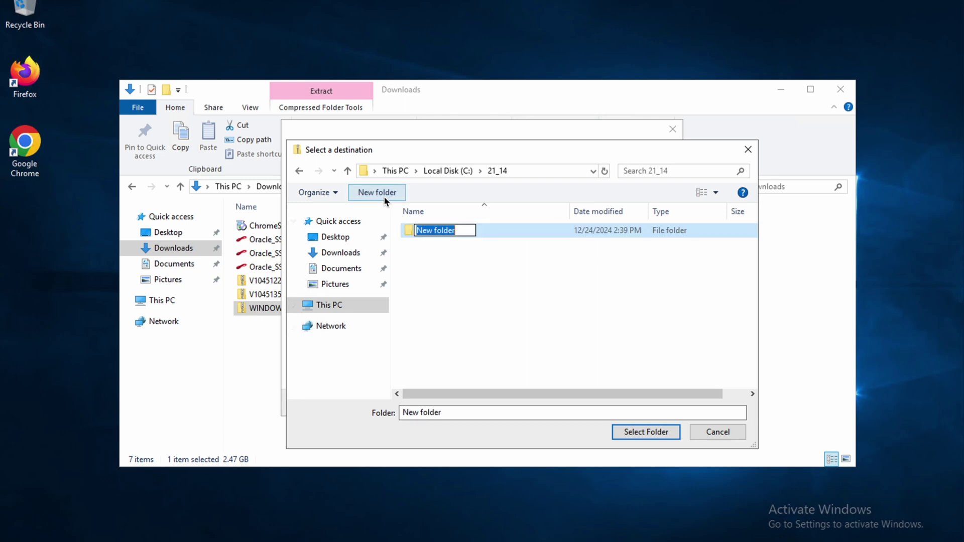
{"action": "type", "text": "db"}
{"action": "left_click", "coordinate": [477, 273]}
{"action": "double_click", "coordinate": [427, 231]}
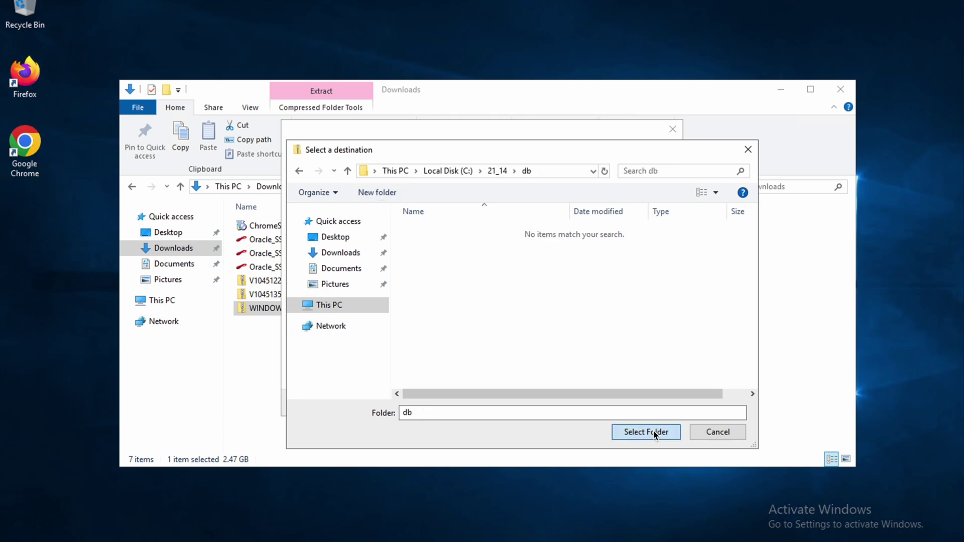
{"action": "left_click", "coordinate": [653, 431]}
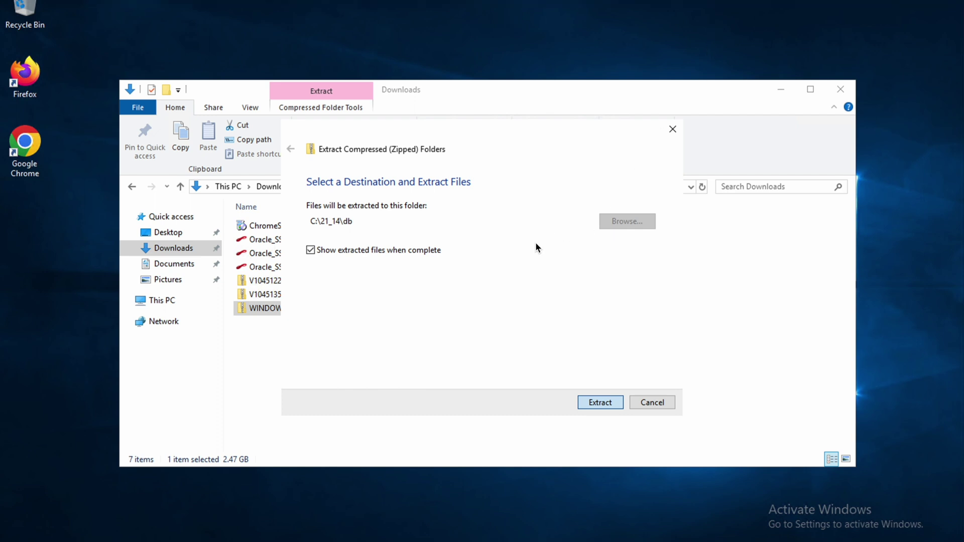
Step: Extract the db_home zip into C:\21_14\db, then refresh the desktop and reopen File Explorer
{"action": "left_click", "coordinate": [600, 404]}
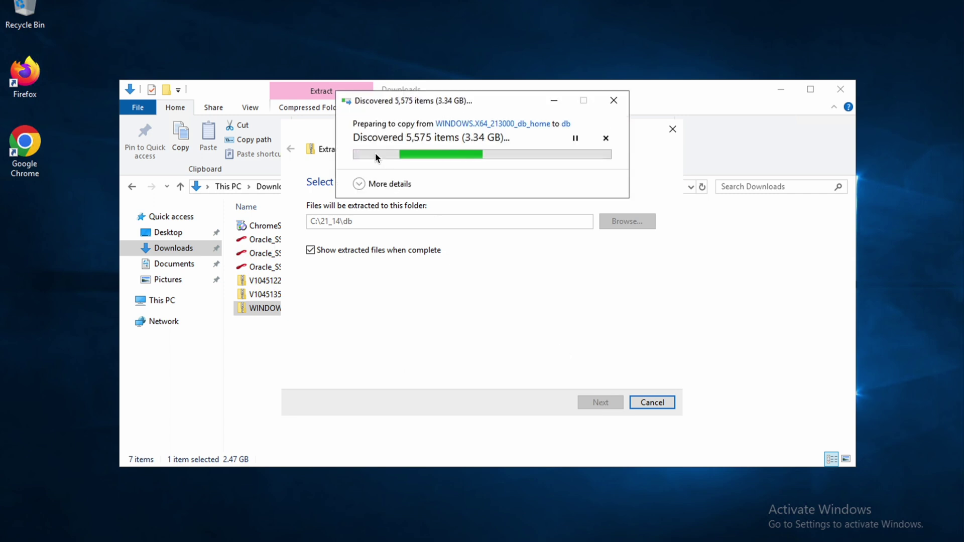
{"action": "left_click", "coordinate": [372, 184]}
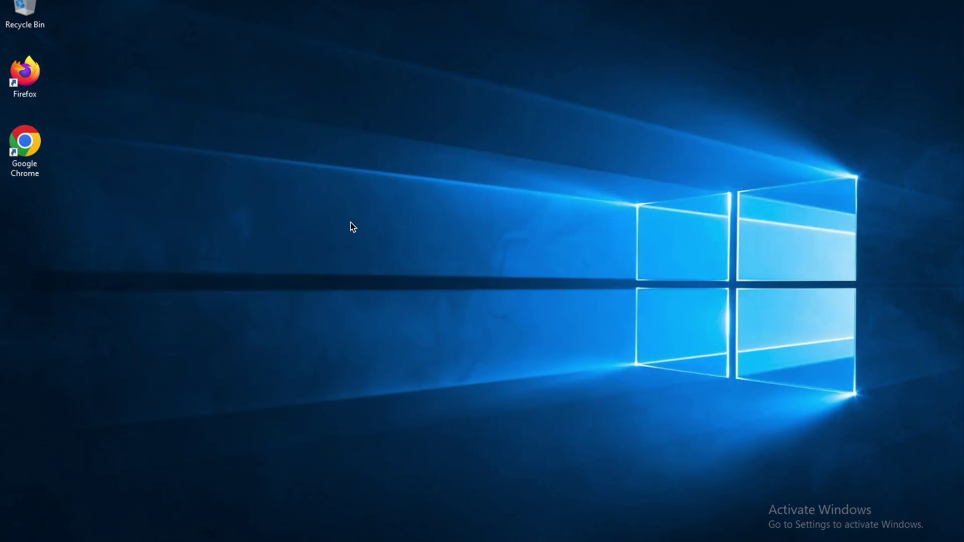
{"action": "right_click", "coordinate": [350, 222]}
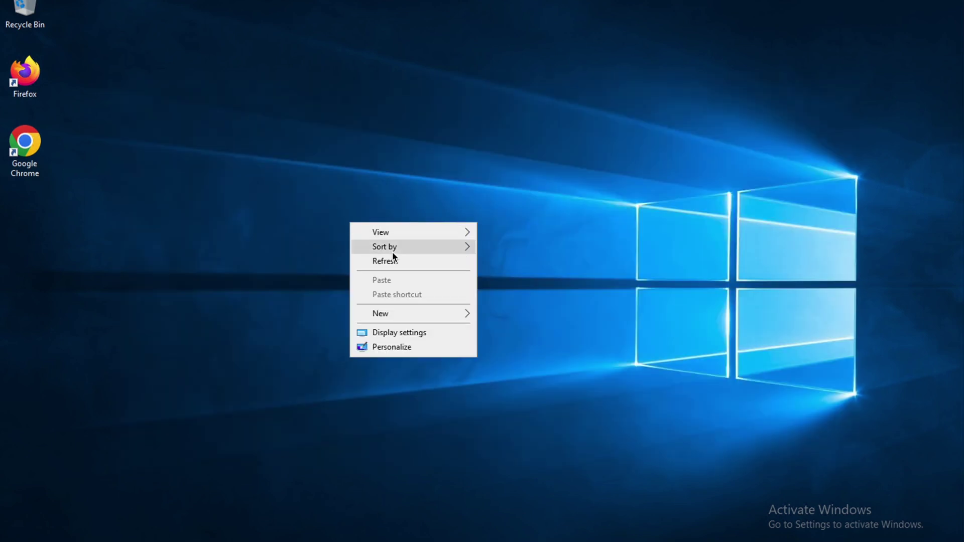
{"action": "left_click", "coordinate": [401, 267]}
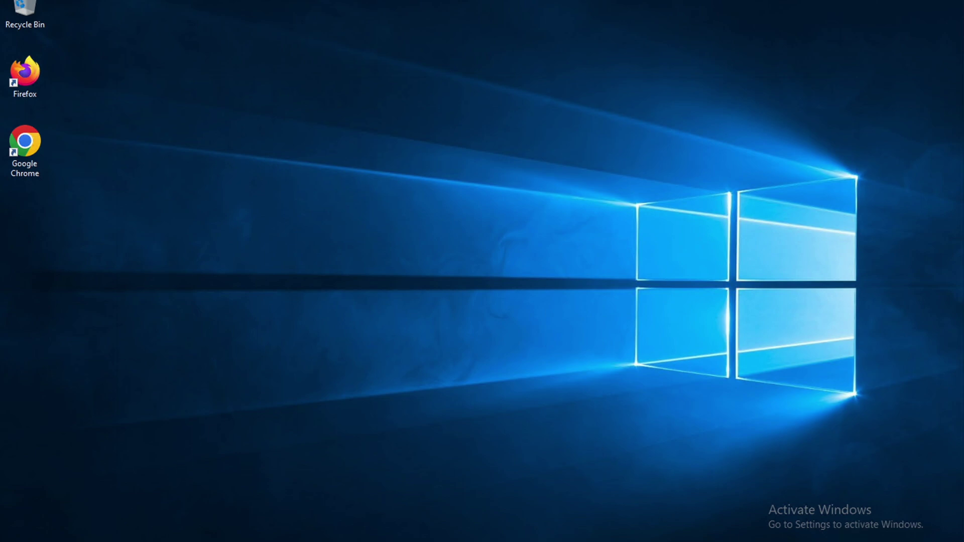
{"action": "key", "text": "super+e"}
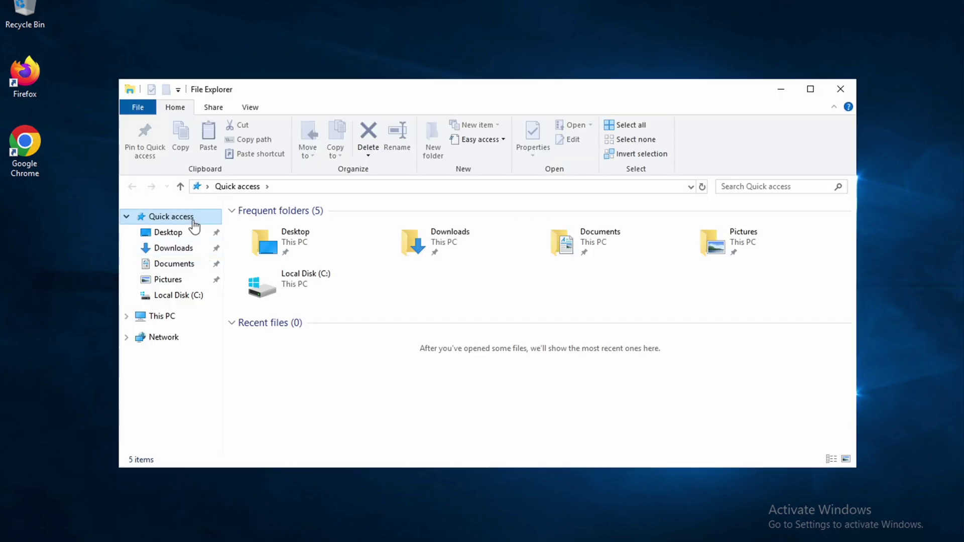
Step: Open This PC's properties to view the System page, briefly checking Device Manager
{"action": "right_click", "coordinate": [150, 322]}
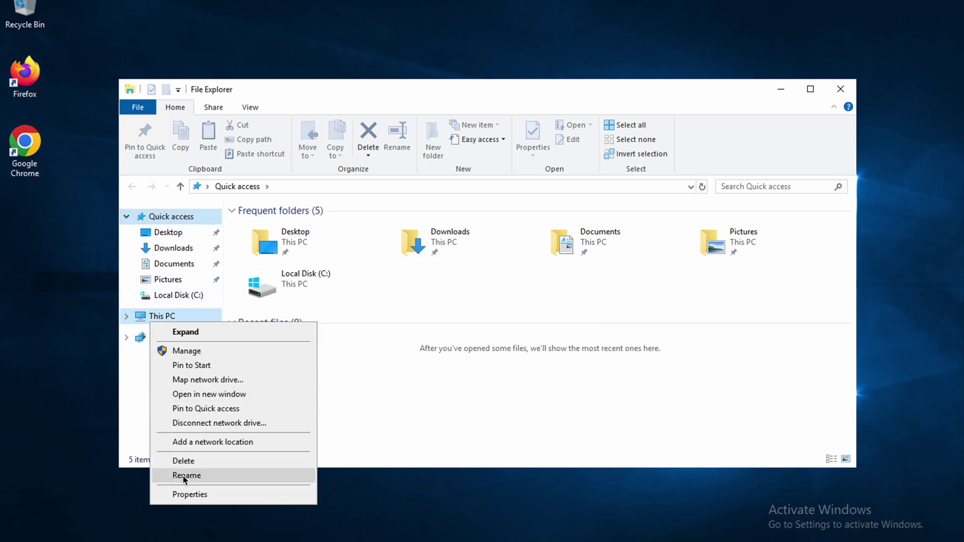
{"action": "left_click", "coordinate": [190, 495]}
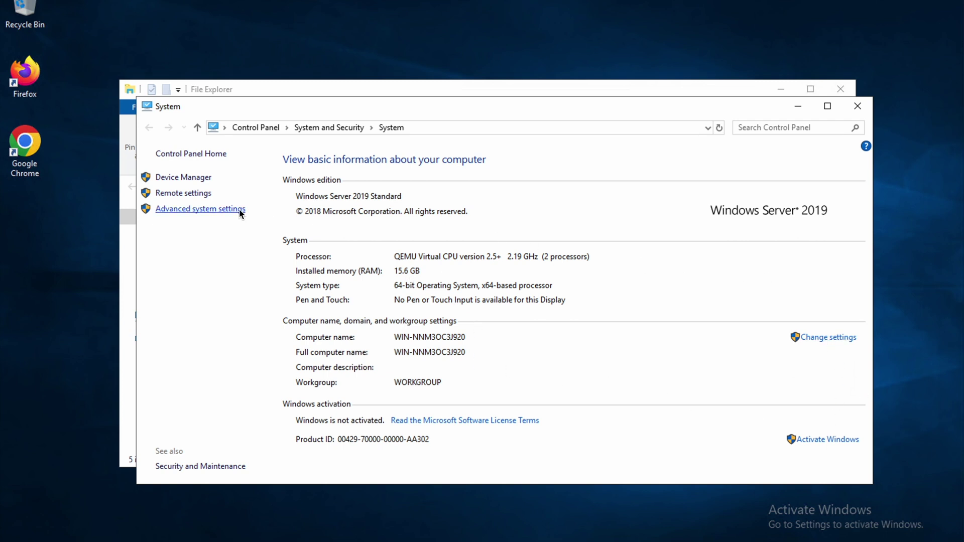
{"action": "left_click", "coordinate": [193, 178]}
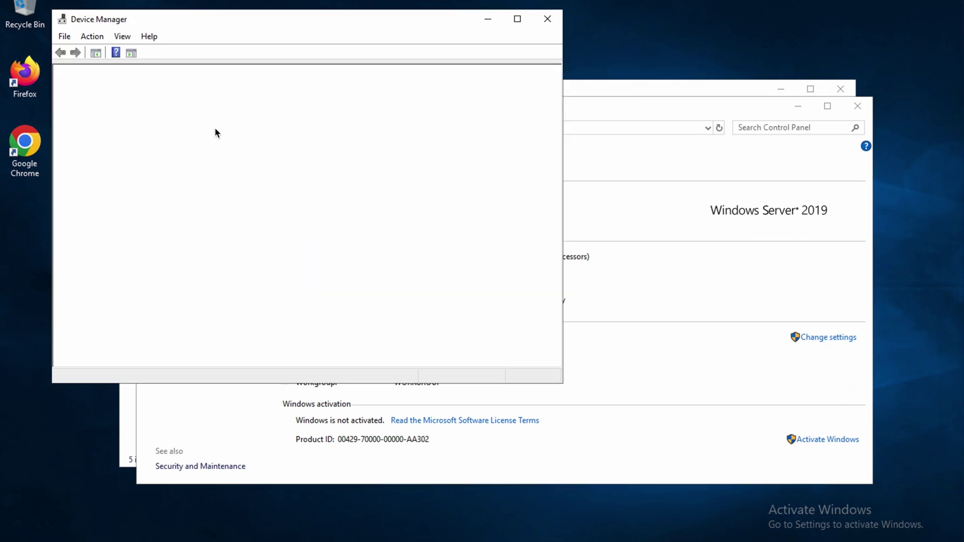
{"action": "left_click", "coordinate": [547, 20]}
{"action": "left_click", "coordinate": [546, 20]}
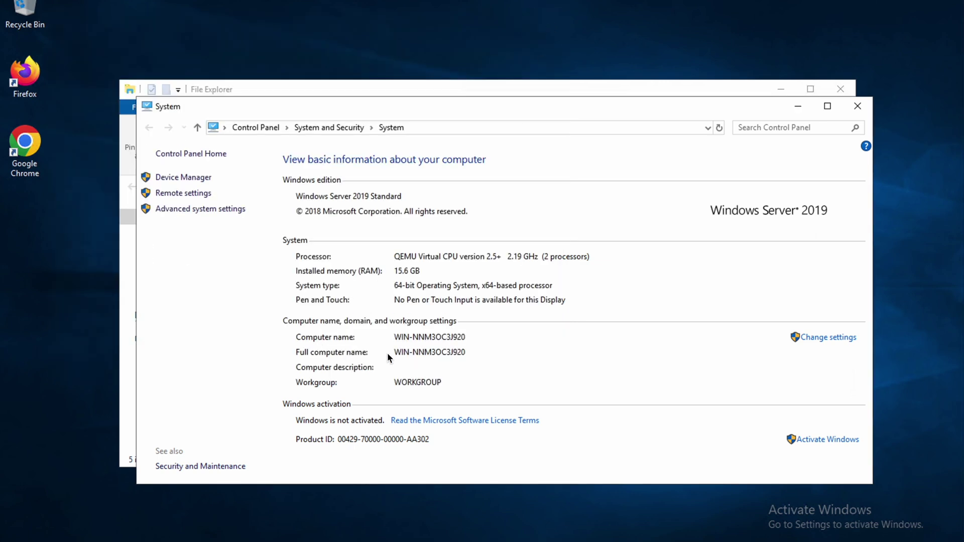
Step: Set the computer description to etechwise and apply it
{"action": "left_click", "coordinate": [843, 339]}
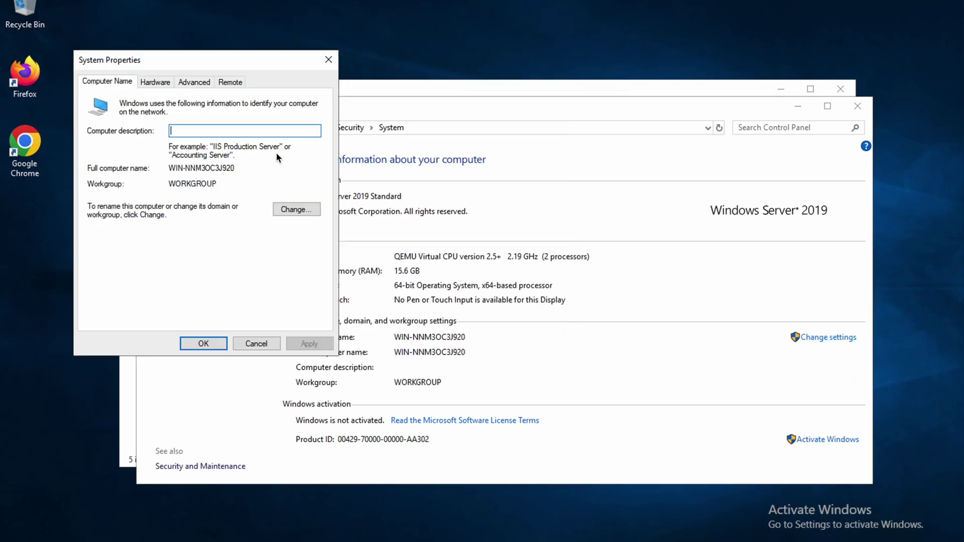
{"action": "type", "text": "w"}
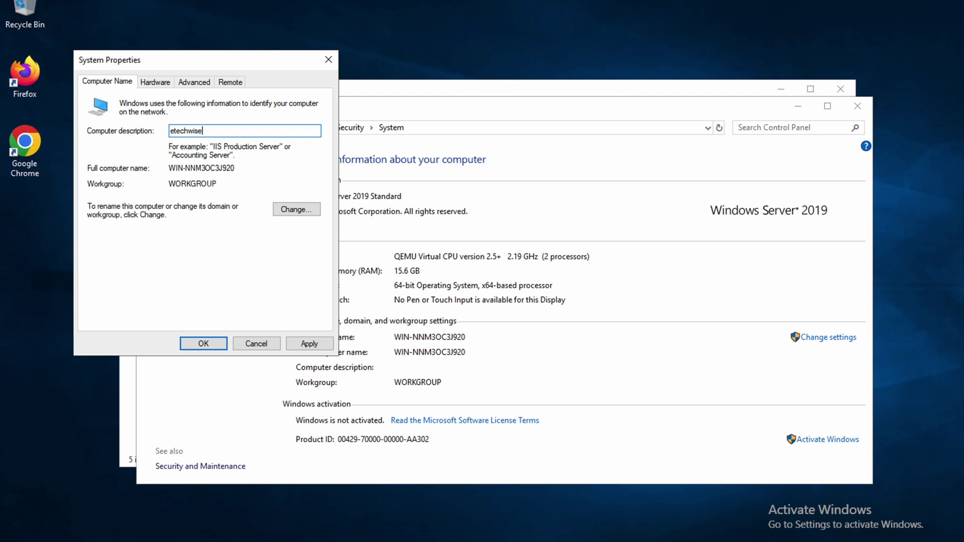
{"action": "type", "text": "ise"}
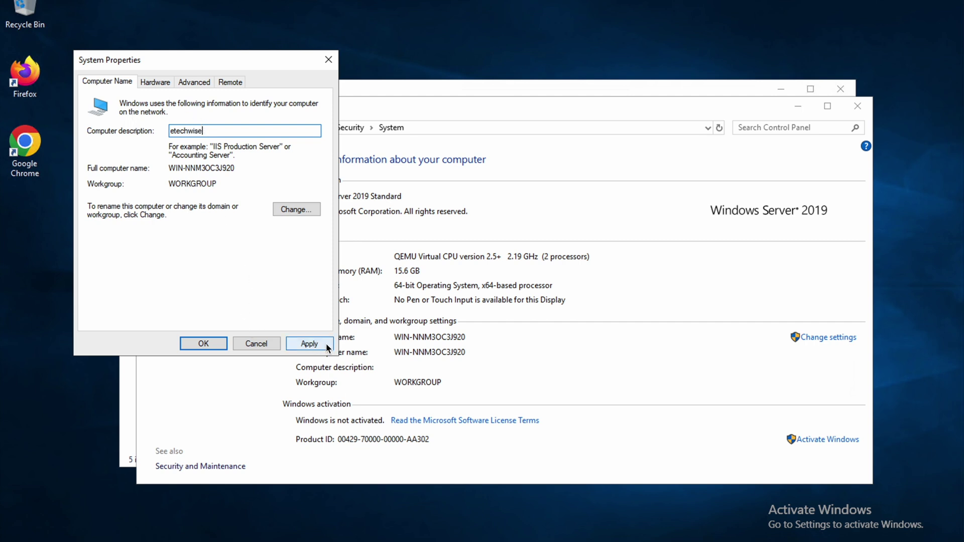
{"action": "left_click", "coordinate": [310, 344]}
{"action": "left_click", "coordinate": [201, 344]}
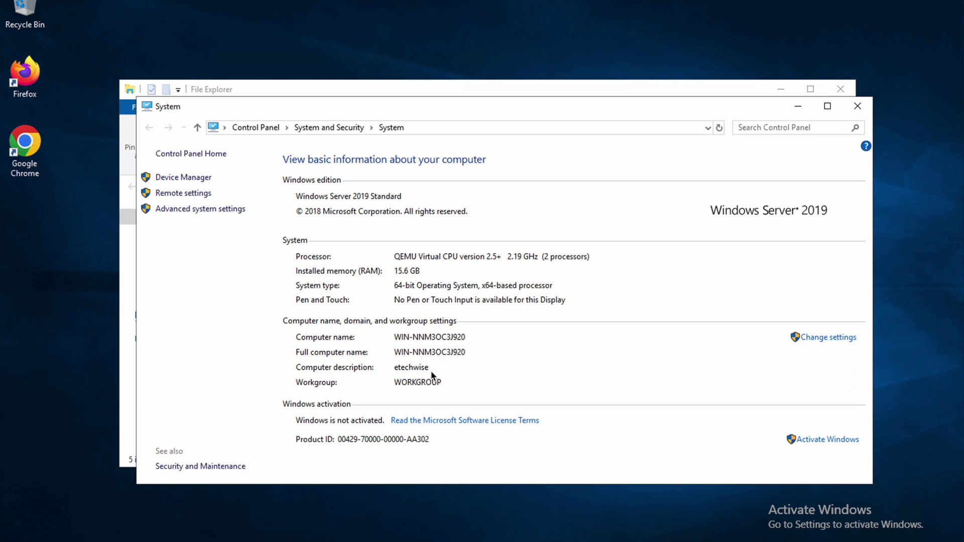
Step: Rename the computer to etechwise, choose Restart Later, and close the System window
{"action": "left_click", "coordinate": [846, 337]}
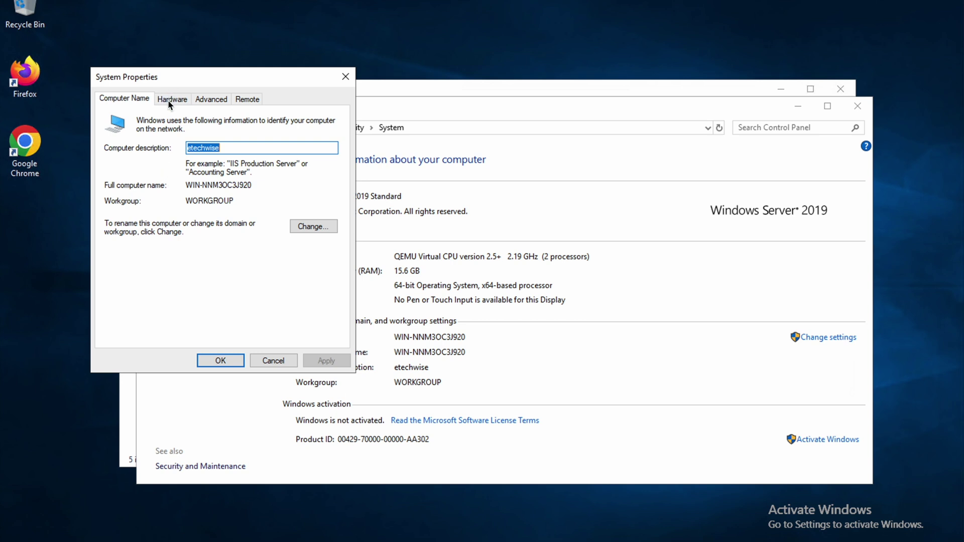
{"action": "left_click", "coordinate": [314, 227]}
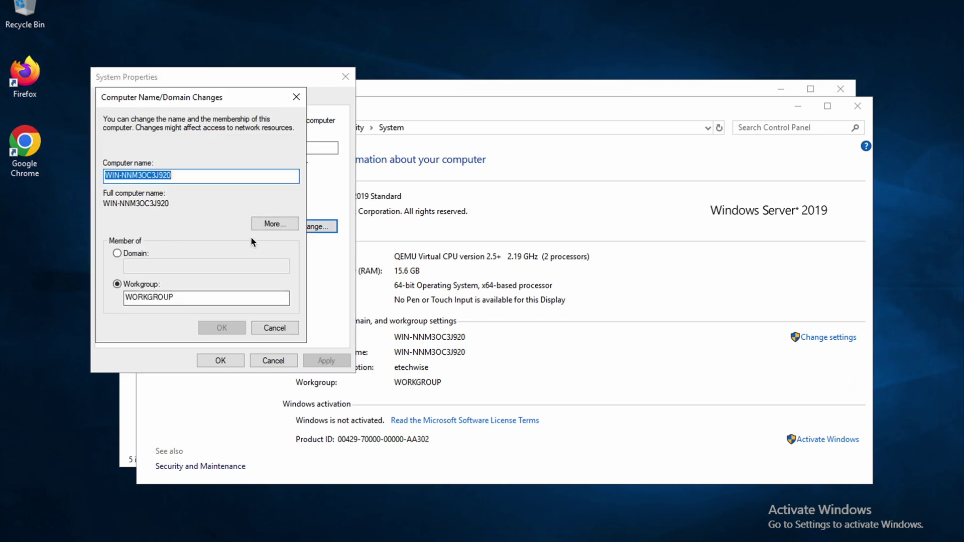
{"action": "type", "text": "etechwise"}
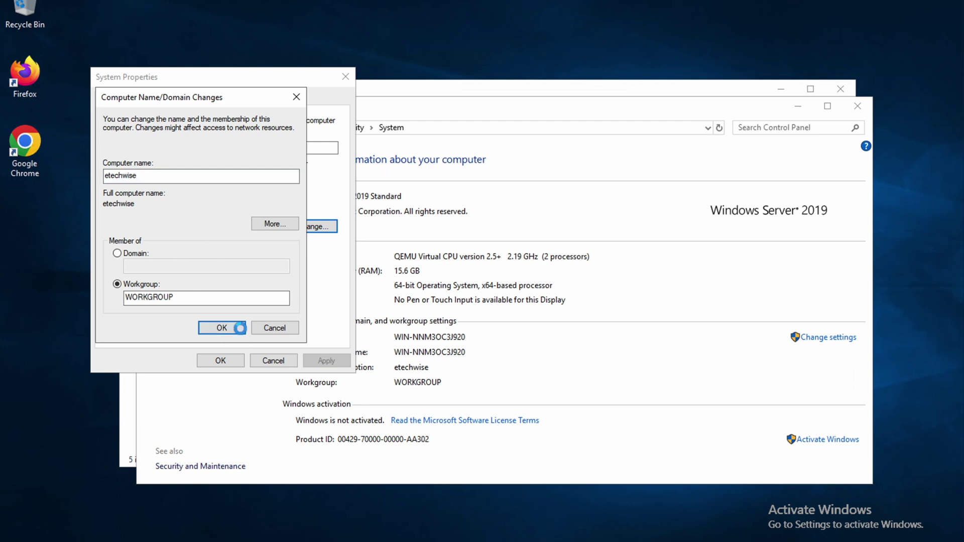
{"action": "left_click", "coordinate": [229, 329]}
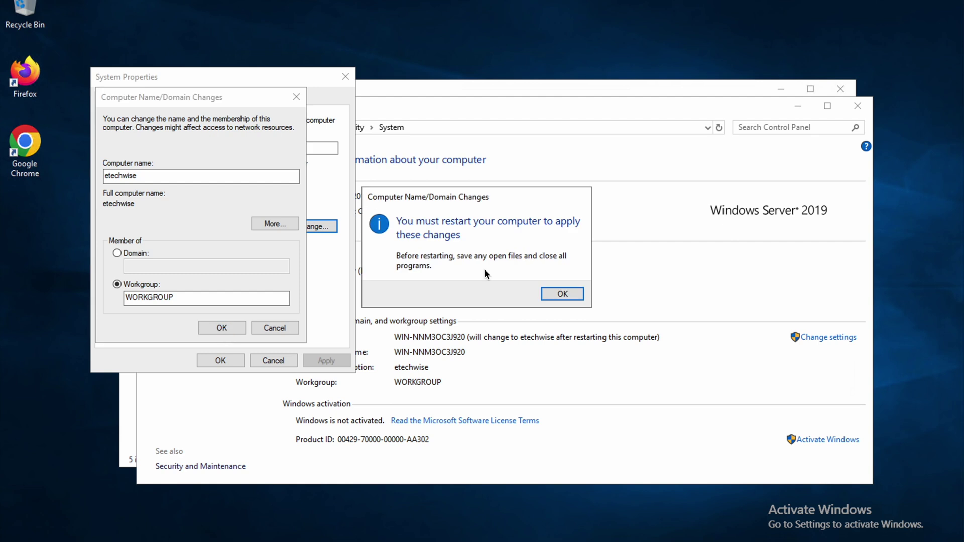
{"action": "left_click", "coordinate": [563, 293]}
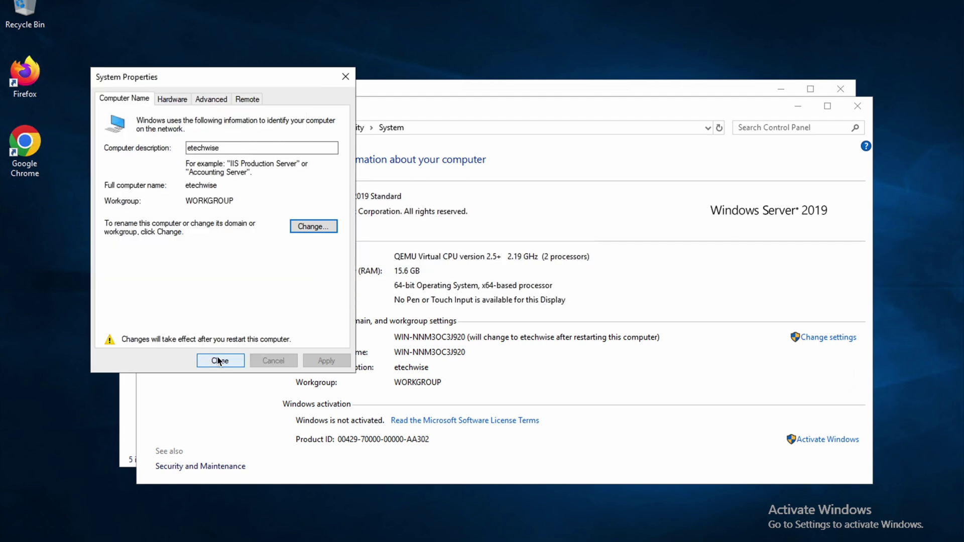
{"action": "left_click", "coordinate": [223, 360]}
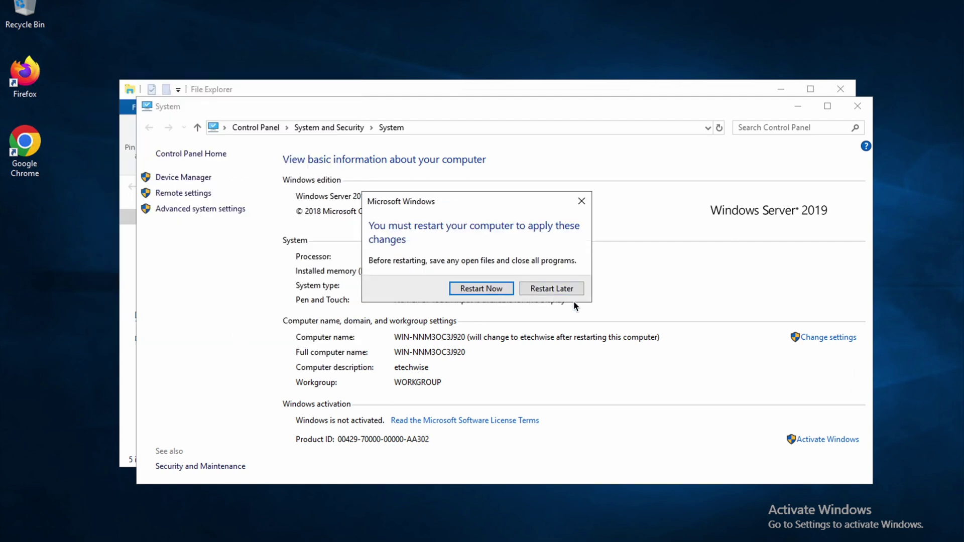
{"action": "left_click", "coordinate": [565, 290]}
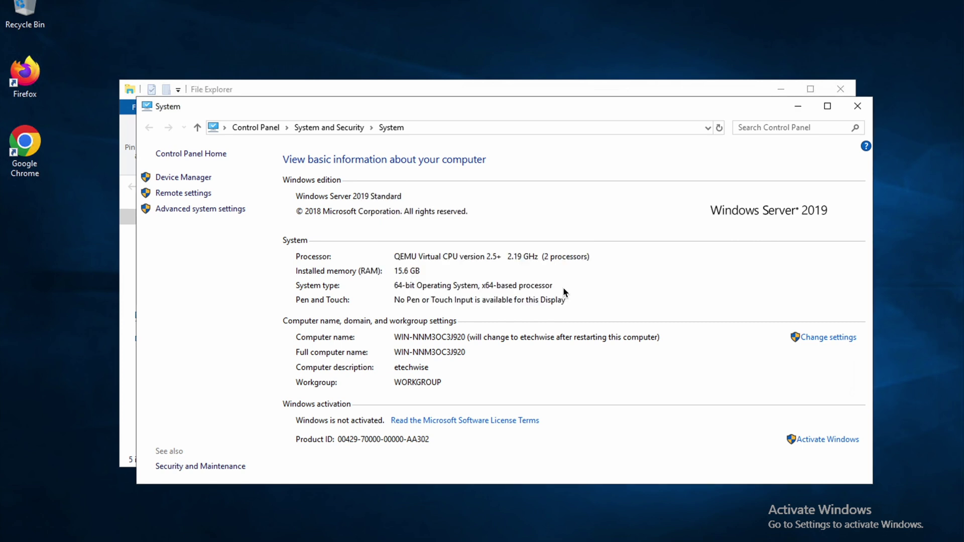
{"action": "left_click", "coordinate": [856, 104]}
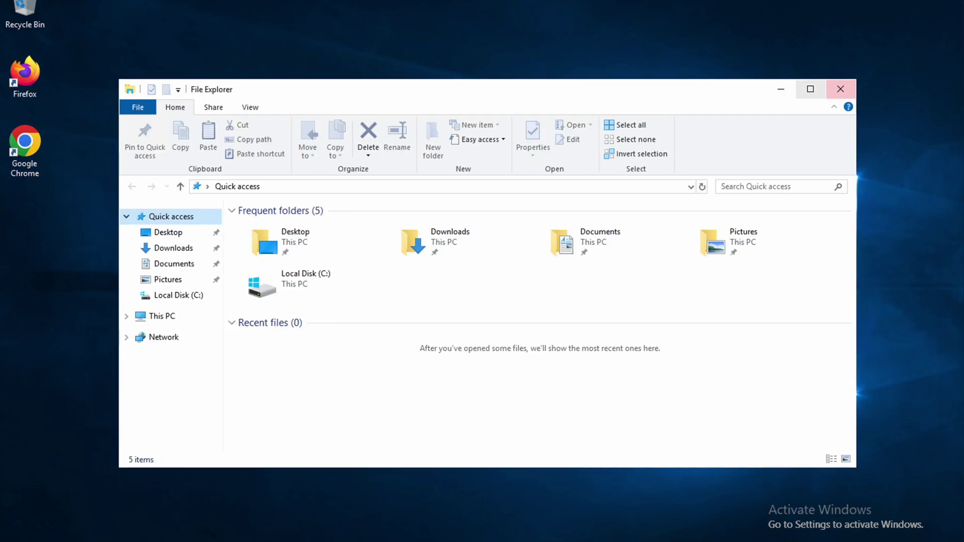
Step: Reopen File Explorer at Local Disk (C:) and look through its top-level folders
{"action": "left_click", "coordinate": [841, 89]}
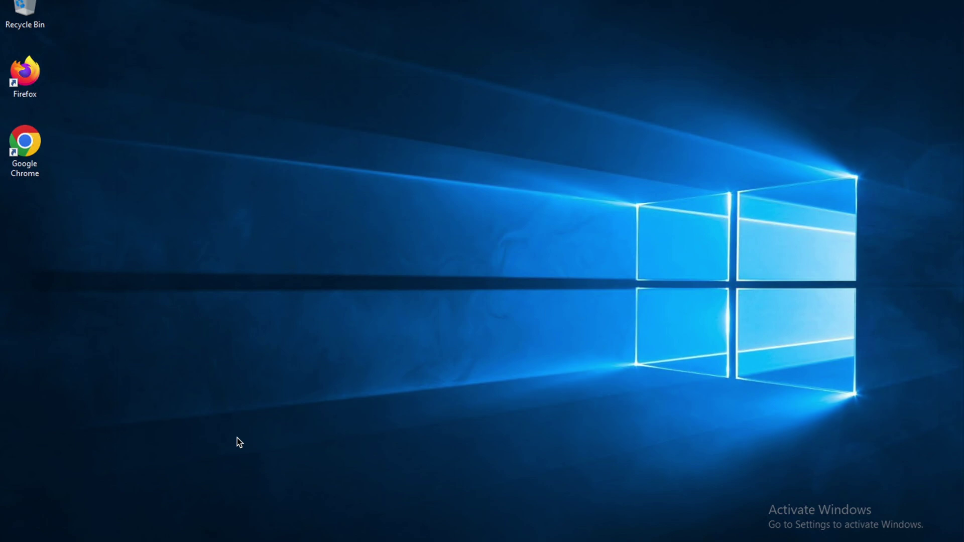
{"action": "key", "text": "super+e"}
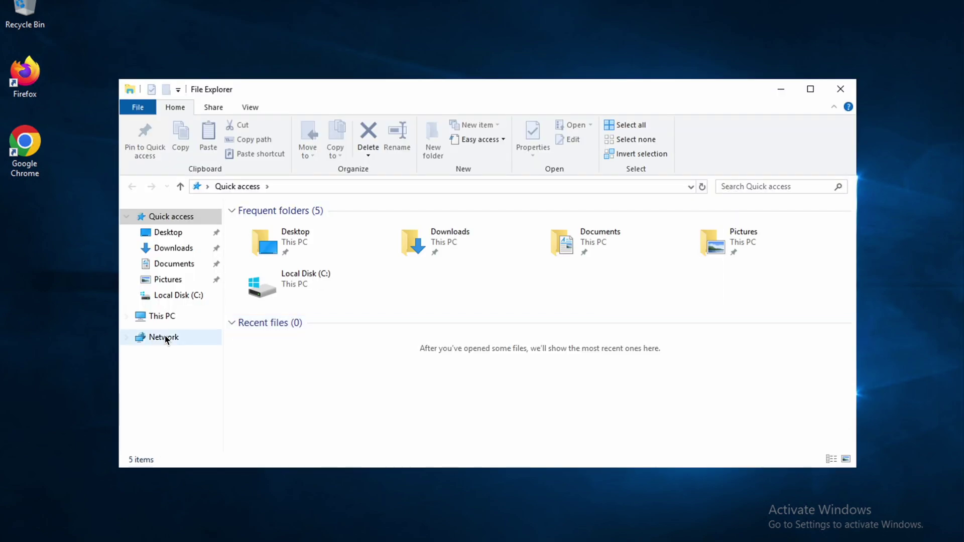
{"action": "left_click", "coordinate": [156, 316]}
{"action": "double_click", "coordinate": [322, 371]}
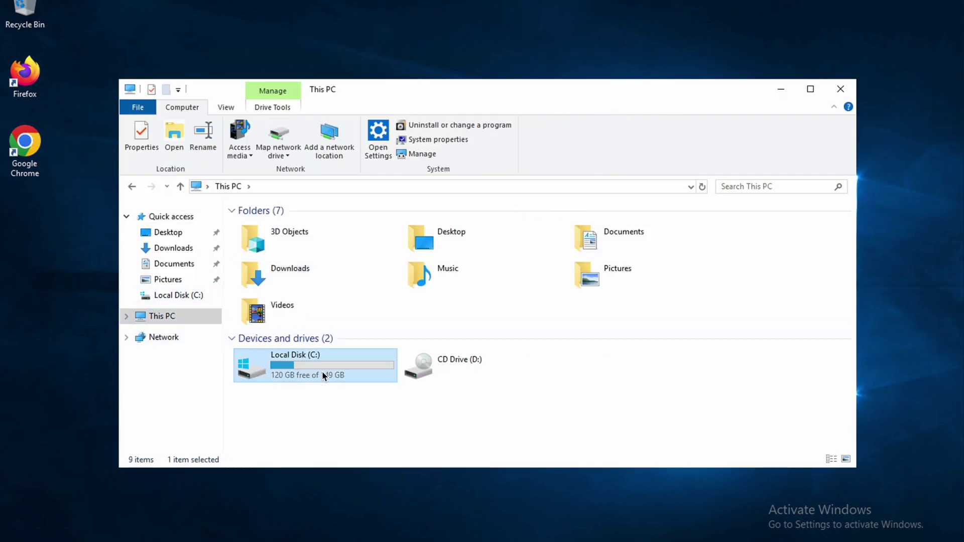
{"action": "left_click", "coordinate": [256, 243]}
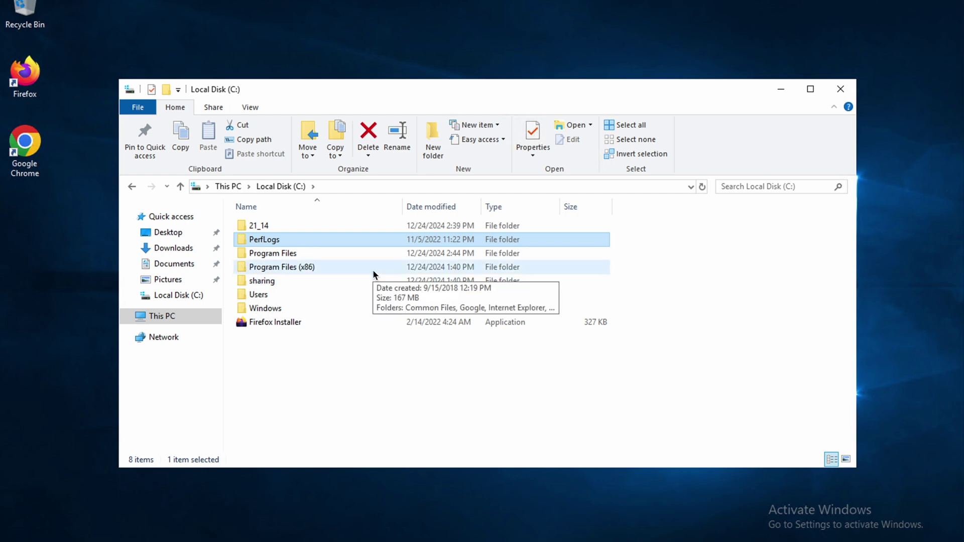
{"action": "key", "text": "Down"}
{"action": "key", "text": "Down"}
{"action": "key", "text": "Down"}
{"action": "key", "text": "Down"}
{"action": "key", "text": "Up"}
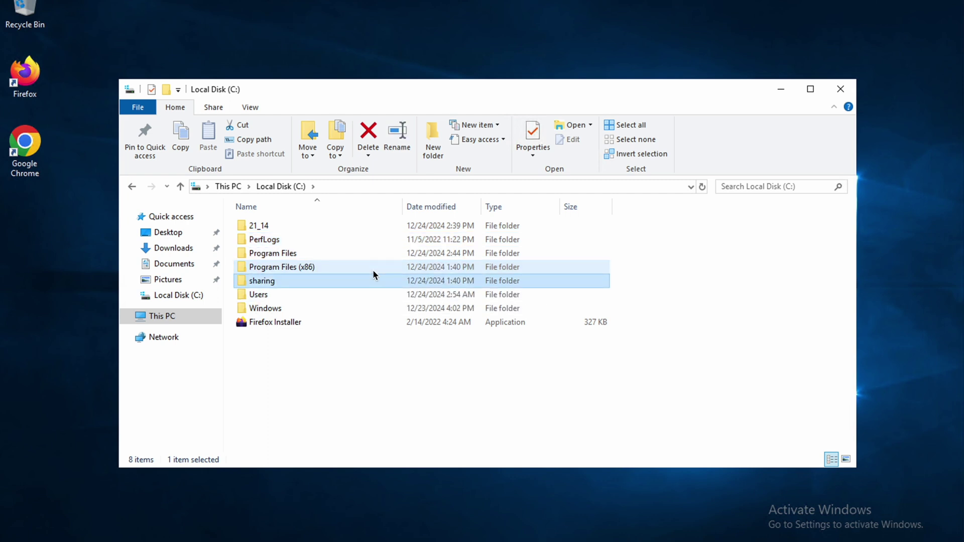
{"action": "key", "text": "Return"}
{"action": "key", "text": "BackSpace"}
{"action": "key", "text": "Up"}
{"action": "key", "text": "Up"}
{"action": "key", "text": "Down"}
{"action": "key", "text": "Down"}
Step: Browse to C:\Windows\System32\drivers\etc and bring up the hosts file's context menu
{"action": "key", "text": "Down"}
{"action": "key", "text": "Return"}
{"action": "key", "text": "BackSpace"}
{"action": "key", "text": "Down"}
{"action": "key", "text": "Return"}
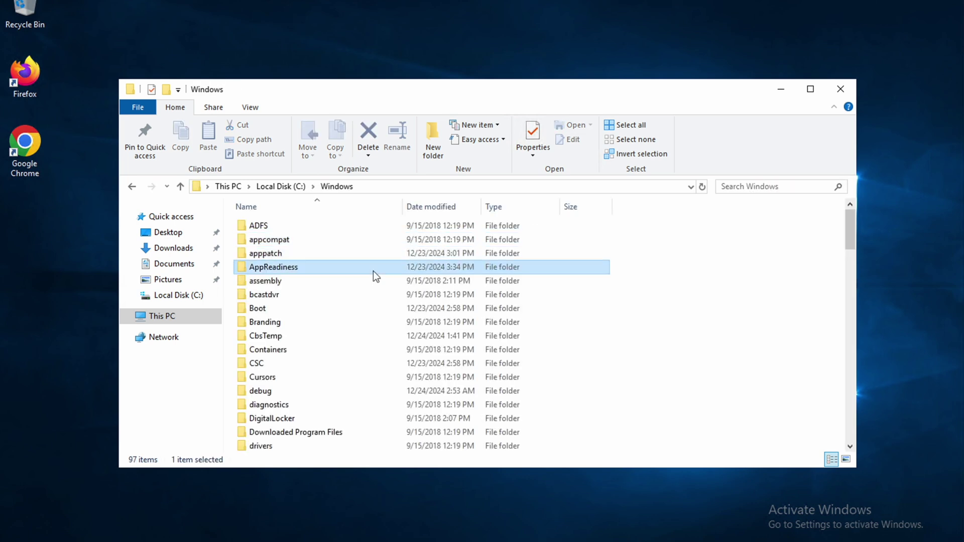
{"action": "key", "text": "Down"}
{"action": "key", "text": "s"}
{"action": "key", "text": "Down"}
{"action": "key", "text": "Down"}
{"action": "key", "text": "Down"}
{"action": "key", "text": "Down"}
{"action": "key", "text": "Down"}
{"action": "key", "text": "Down"}
{"action": "key", "text": "Down"}
{"action": "key", "text": "Down"}
{"action": "key", "text": "Down"}
{"action": "key", "text": "Down"}
{"action": "key", "text": "Down"}
{"action": "key", "text": "Down"}
{"action": "key", "text": "Down"}
{"action": "key", "text": "Down"}
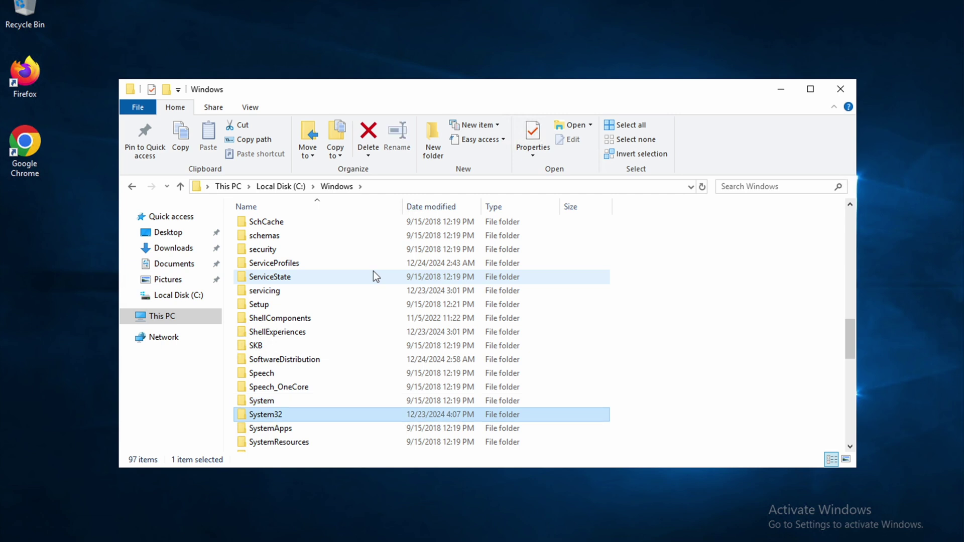
{"action": "key", "text": "Return"}
{"action": "key", "text": "Down"}
{"action": "key", "text": "d"}
{"action": "key", "text": "Down"}
{"action": "key", "text": "Down"}
{"action": "key", "text": "Down"}
{"action": "key", "text": "Down"}
{"action": "key", "text": "Down"}
{"action": "key", "text": "Down"}
{"action": "key", "text": "Return"}
{"action": "key", "text": "Down"}
{"action": "key", "text": "Down"}
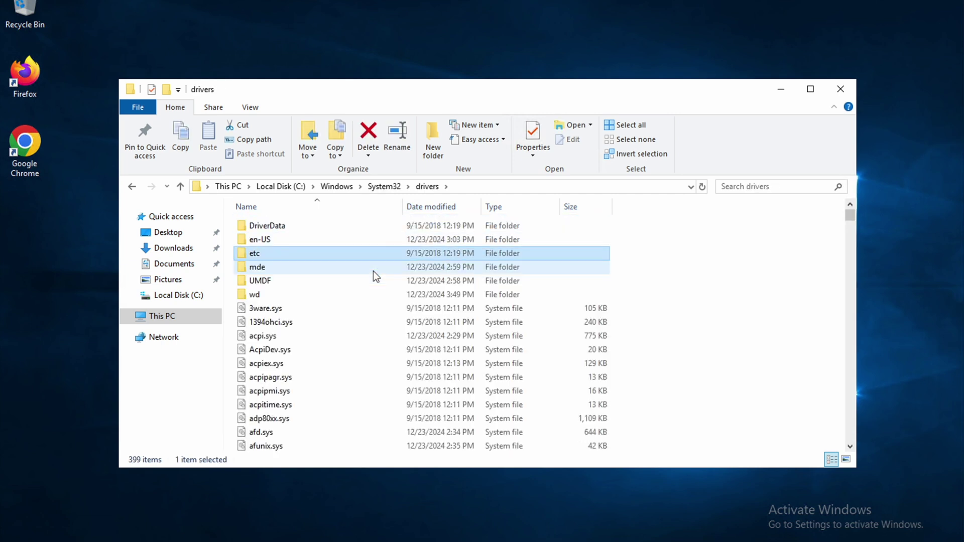
{"action": "key", "text": "Return"}
{"action": "key", "text": "Down"}
{"action": "key", "text": "Up"}
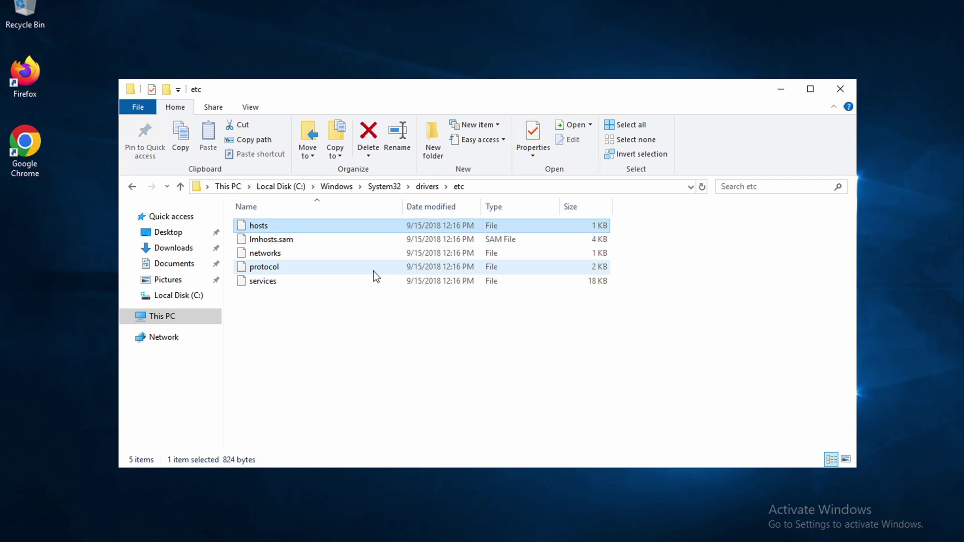
{"action": "right_click", "coordinate": [263, 225]}
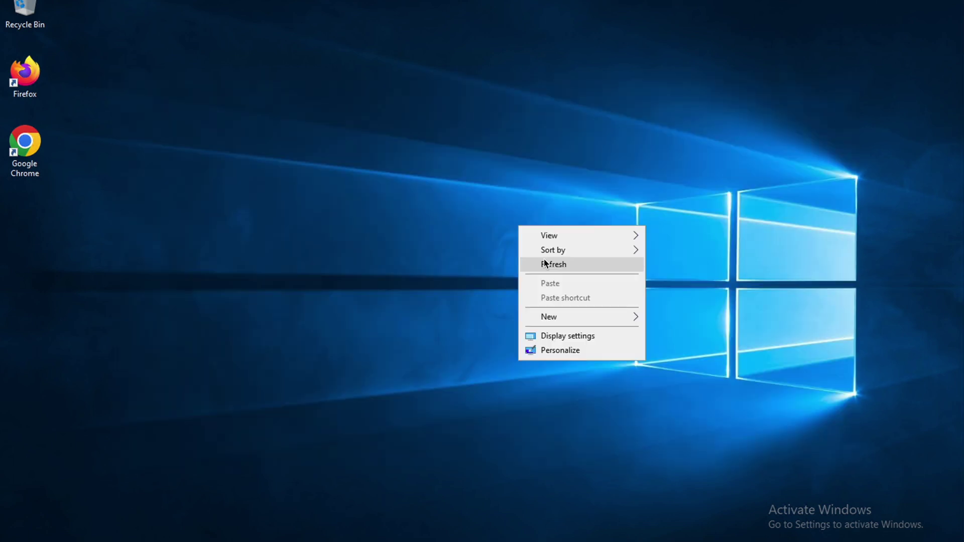
{"action": "left_click", "coordinate": [550, 264]}
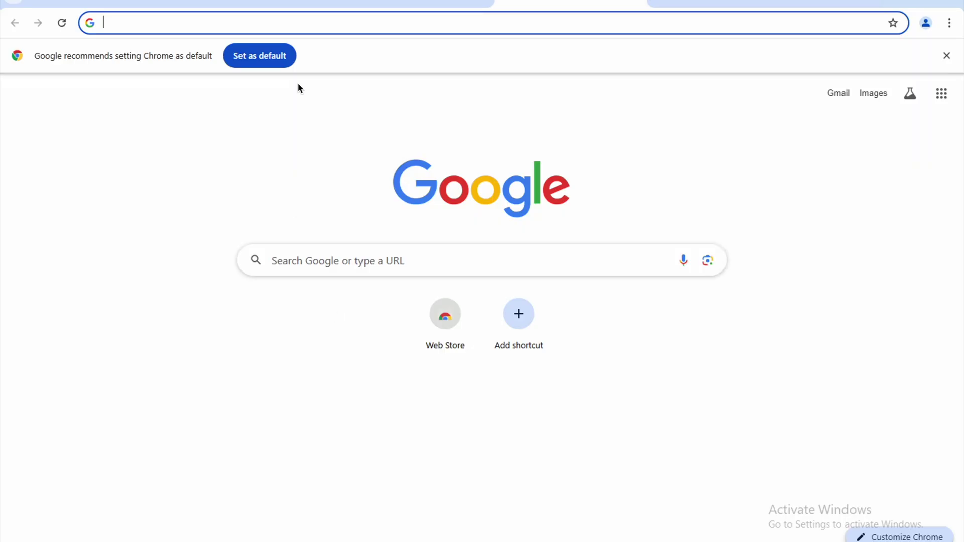
Step: Focus Chrome's address bar, then minimize Chrome to show the desktop
{"action": "left_click", "coordinate": [427, 23]}
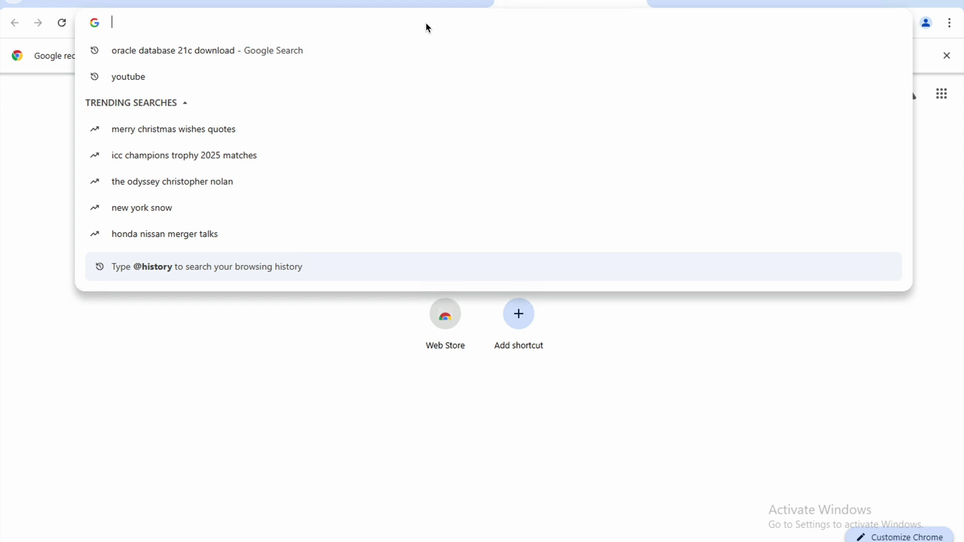
{"action": "left_click", "coordinate": [889, 5]}
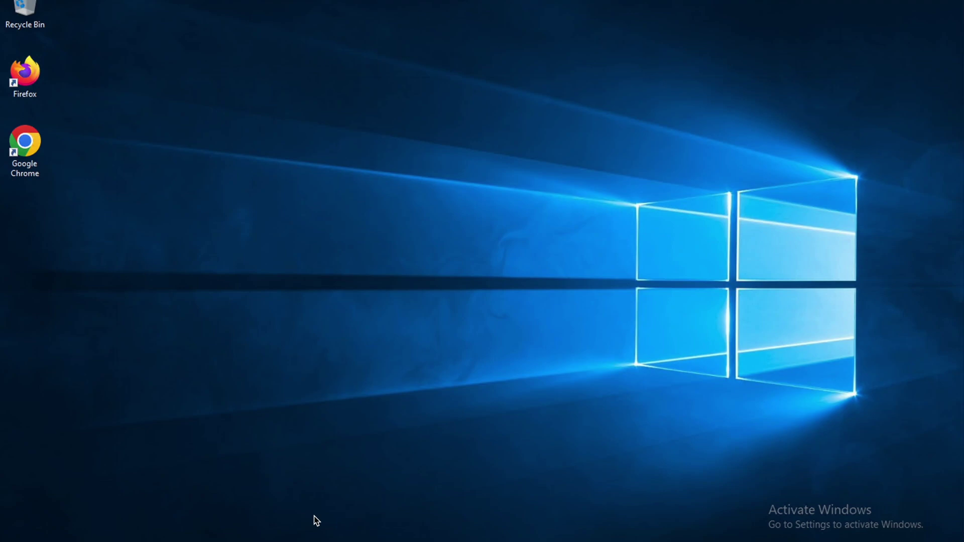
Step: Create new folders Temp and Tmp on Local Disk (C:)
{"action": "key", "text": "super+e"}
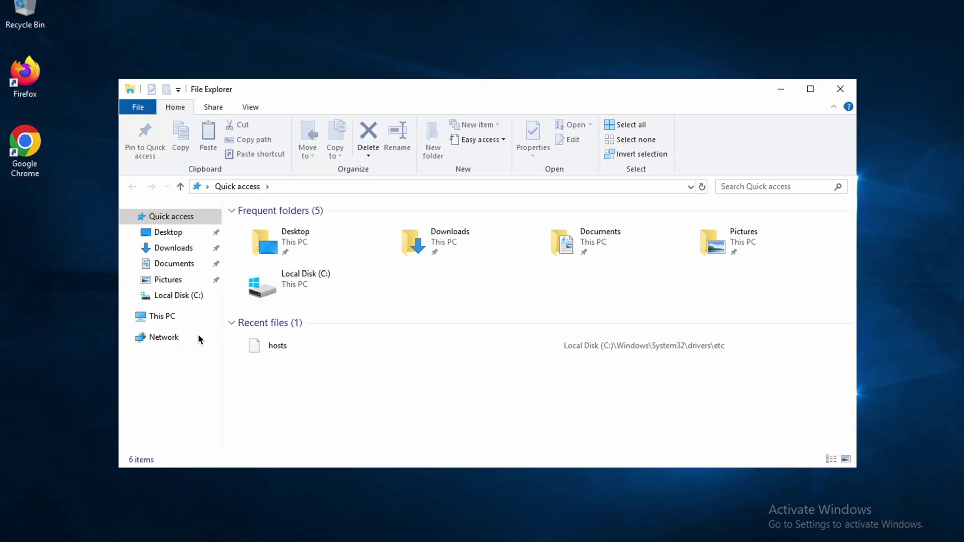
{"action": "left_click", "coordinate": [172, 318]}
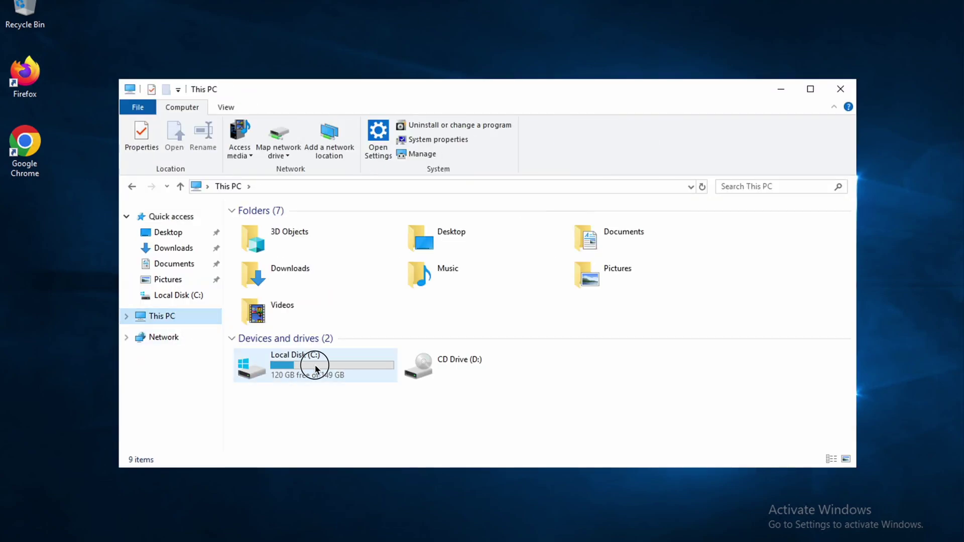
{"action": "double_click", "coordinate": [315, 364]}
{"action": "right_click", "coordinate": [278, 369]}
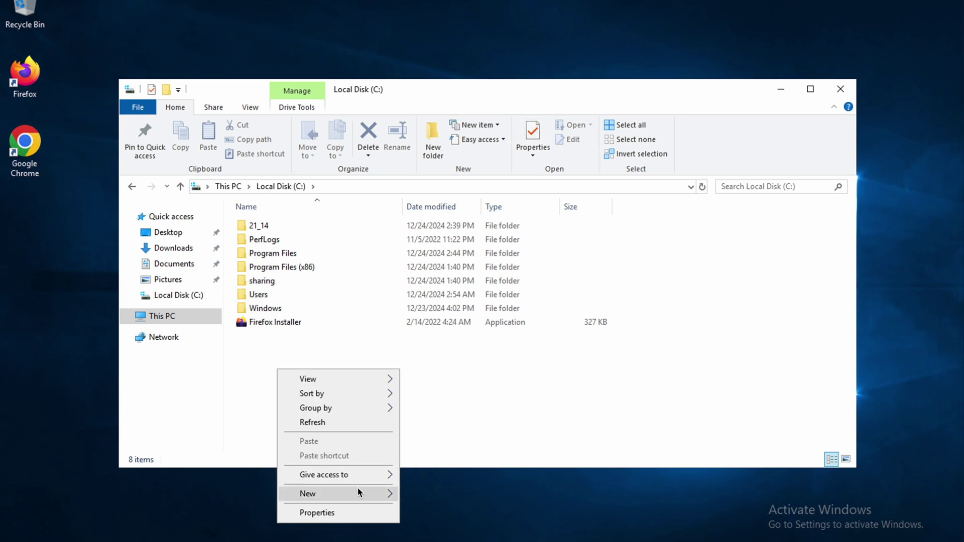
{"action": "mouse_move", "coordinate": [367, 492]}
{"action": "left_click", "coordinate": [429, 401]}
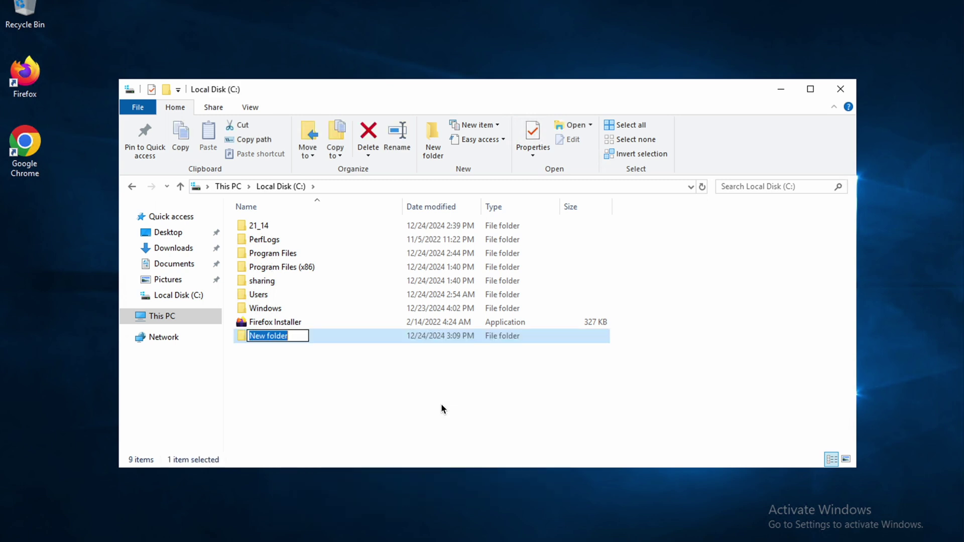
{"action": "type", "text": "Temp"}
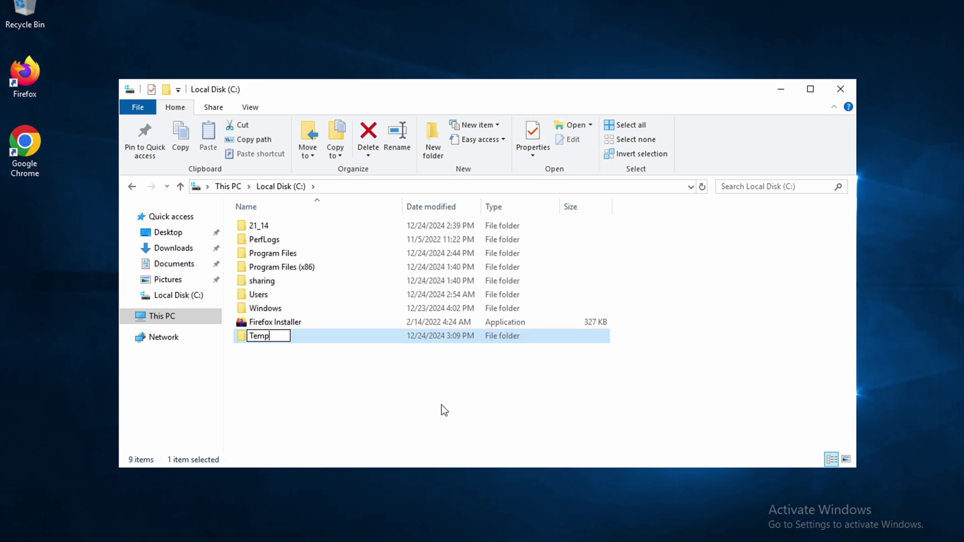
{"action": "key", "text": "Return"}
{"action": "right_click", "coordinate": [441, 405]}
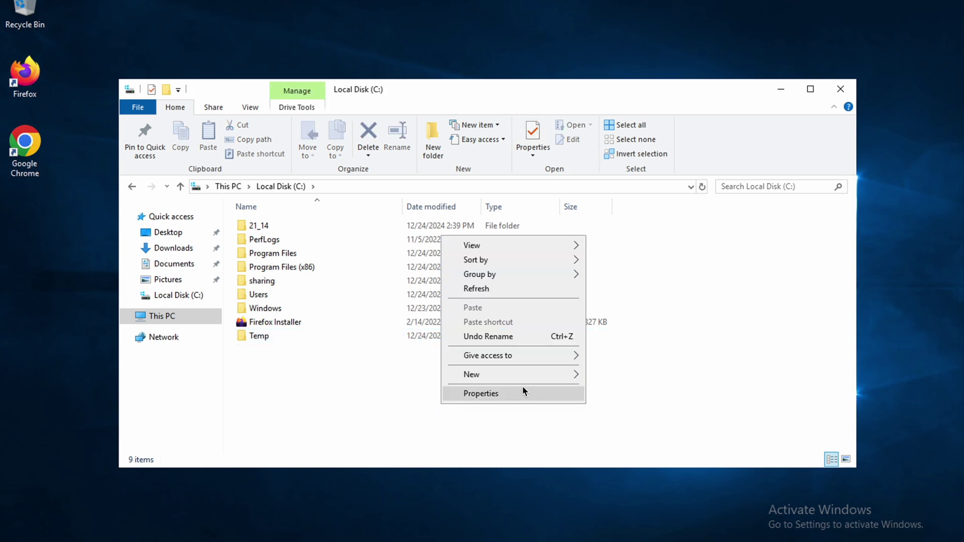
{"action": "left_click", "coordinate": [601, 375]}
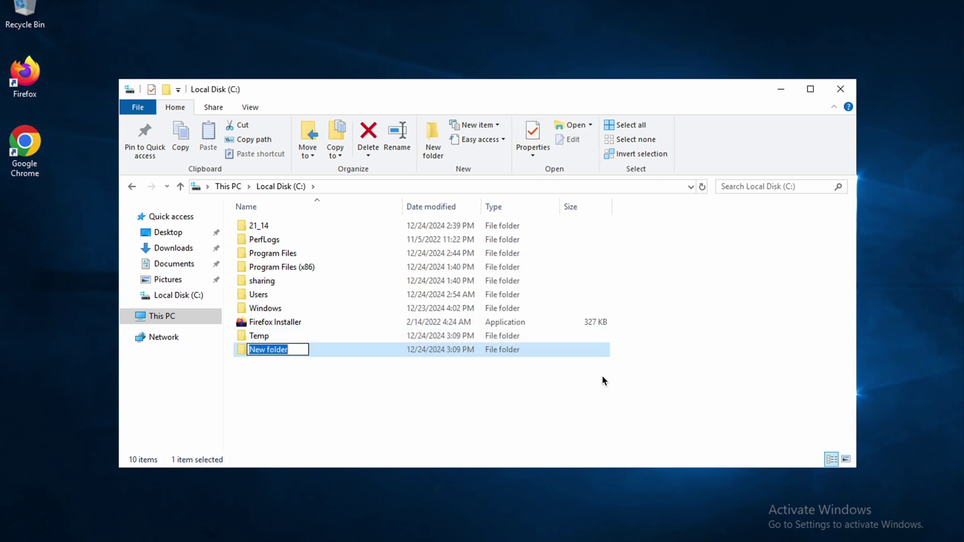
{"action": "type", "text": "Tmp"}
{"action": "key", "text": "Return"}
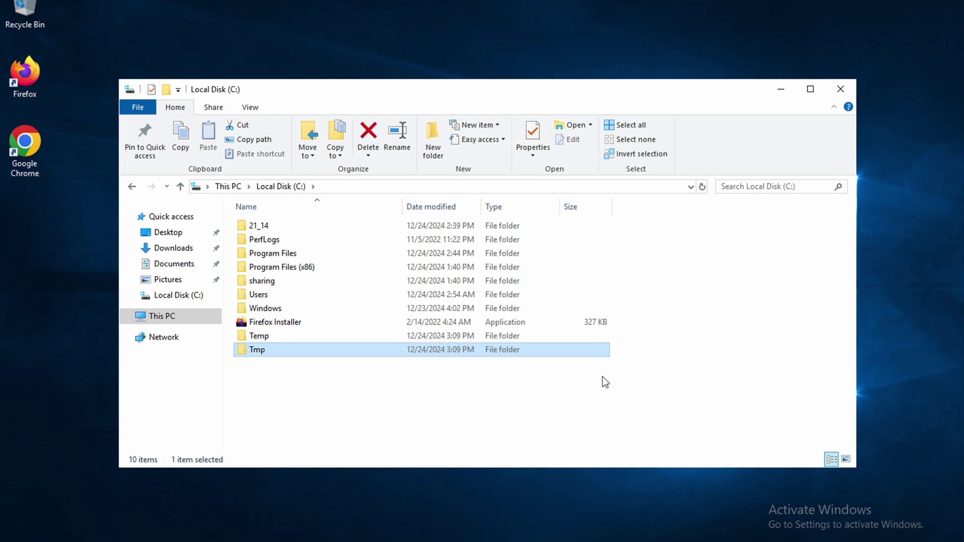
Step: Open C:\Temp to check its path, then open This PC's system properties
{"action": "double_click", "coordinate": [275, 333]}
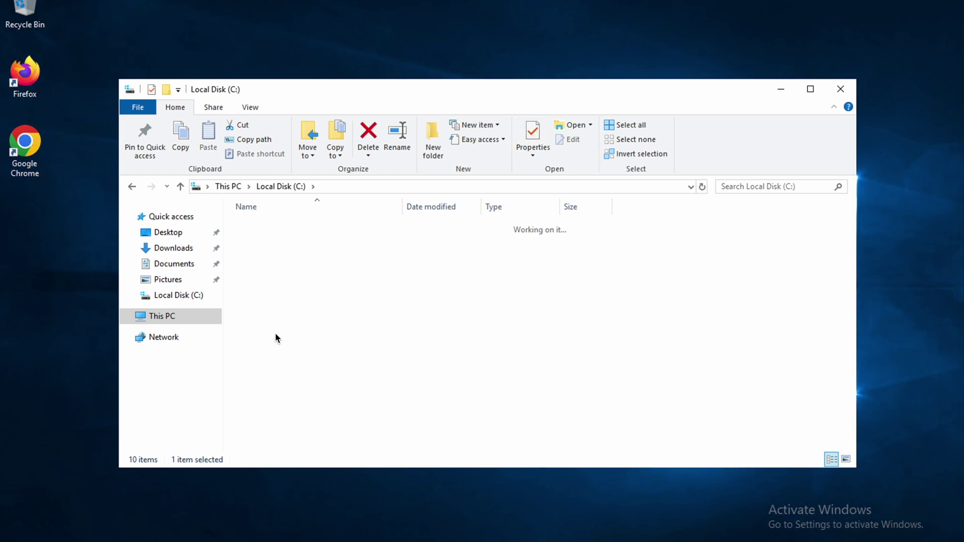
{"action": "left_click", "coordinate": [367, 186]}
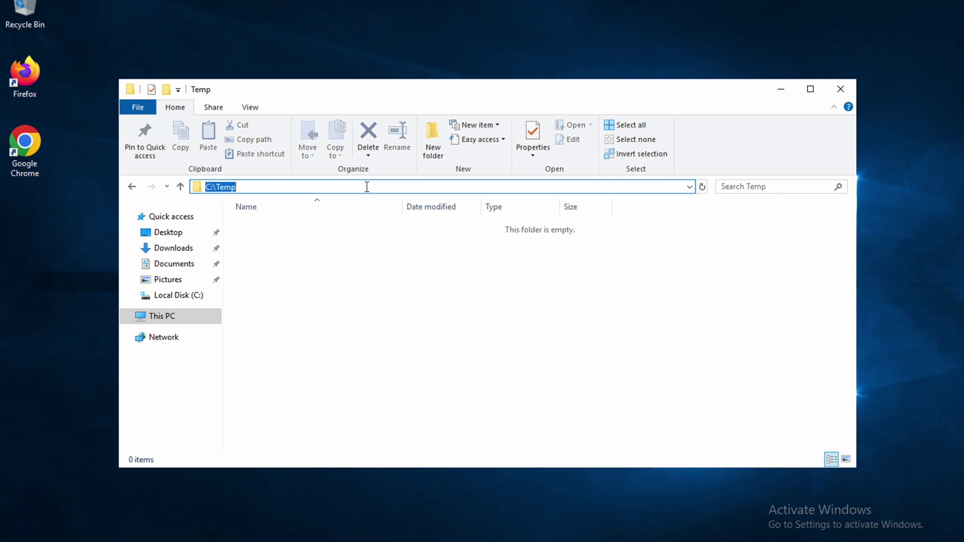
{"action": "right_click", "coordinate": [171, 319]}
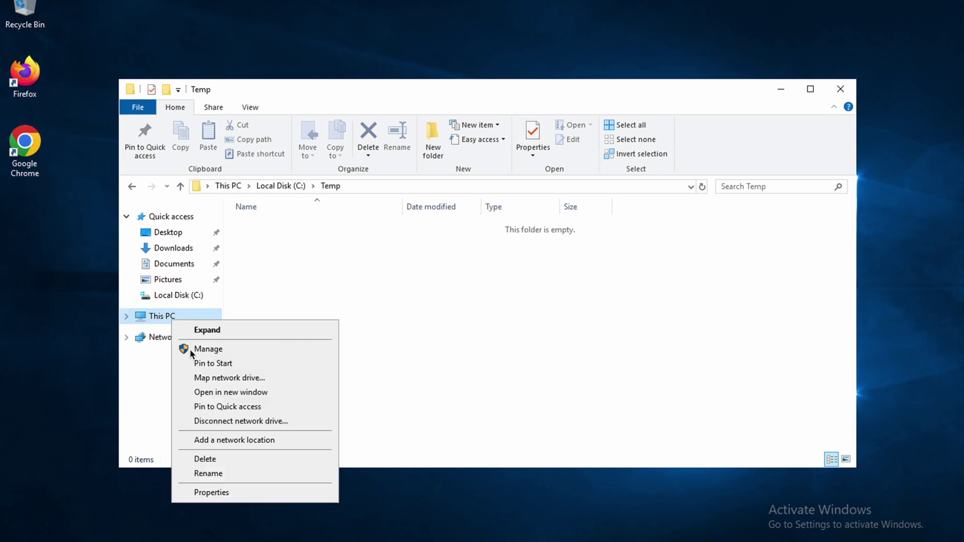
{"action": "left_click", "coordinate": [221, 493]}
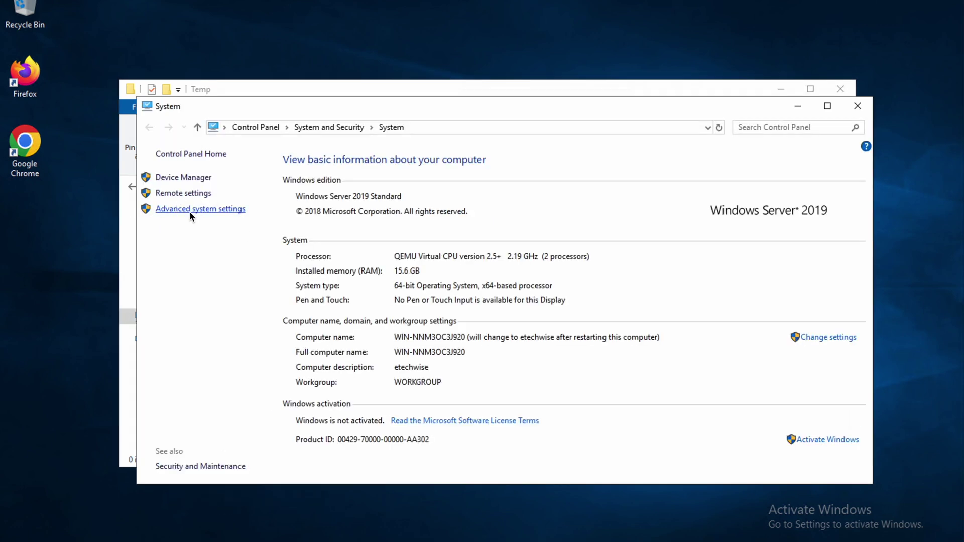
Step: Change the user TEMP environment variable to C:\Temp
{"action": "left_click", "coordinate": [189, 210]}
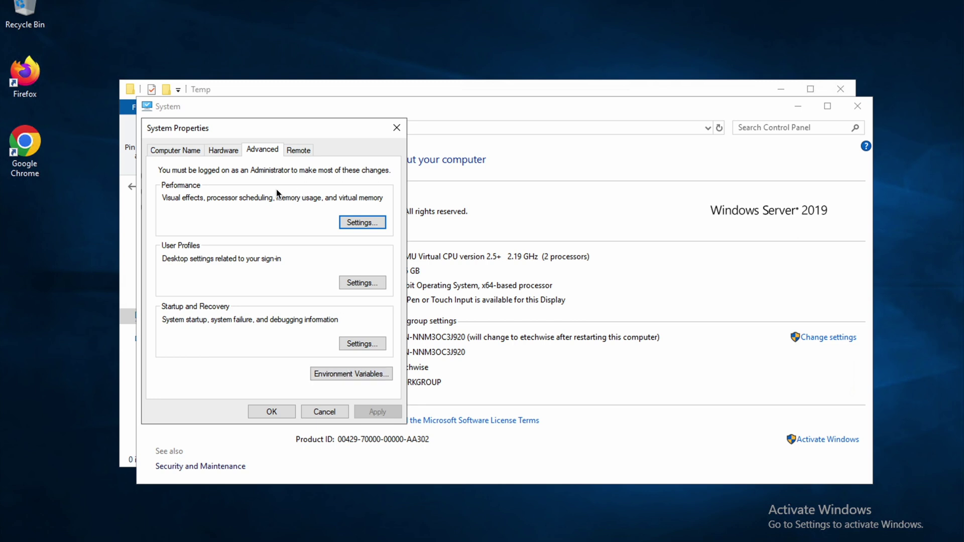
{"action": "left_click", "coordinate": [351, 373]}
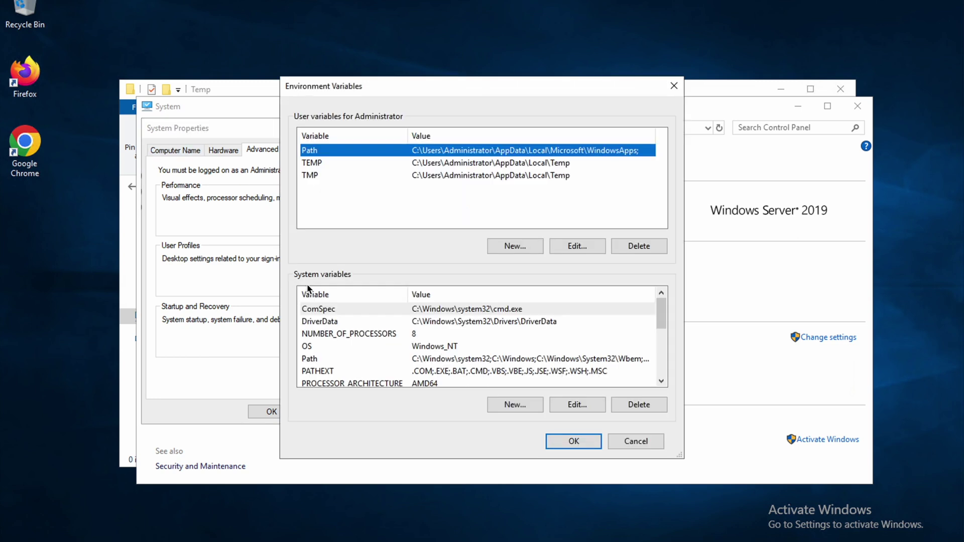
{"action": "left_click", "coordinate": [325, 164]}
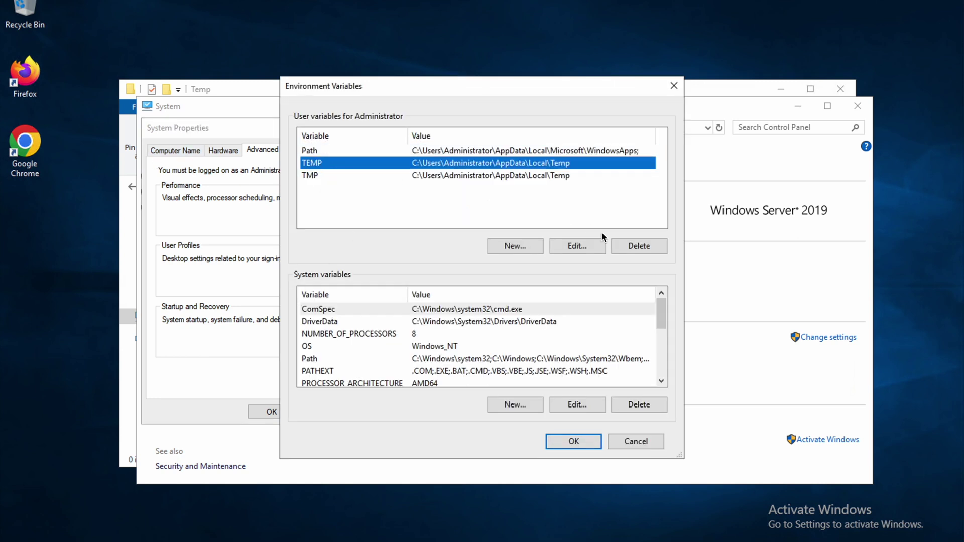
{"action": "left_click", "coordinate": [577, 246]}
{"action": "type", "text": "C:\\Temp"}
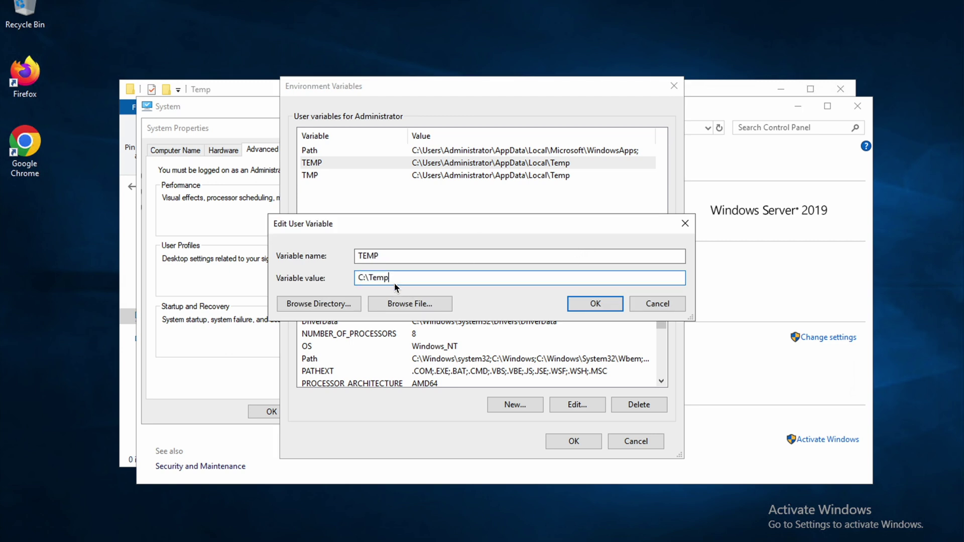
{"action": "left_click", "coordinate": [578, 302]}
Step: Change the user TMP variable to C:\Tmp and apply the environment variable changes
{"action": "left_click", "coordinate": [445, 176]}
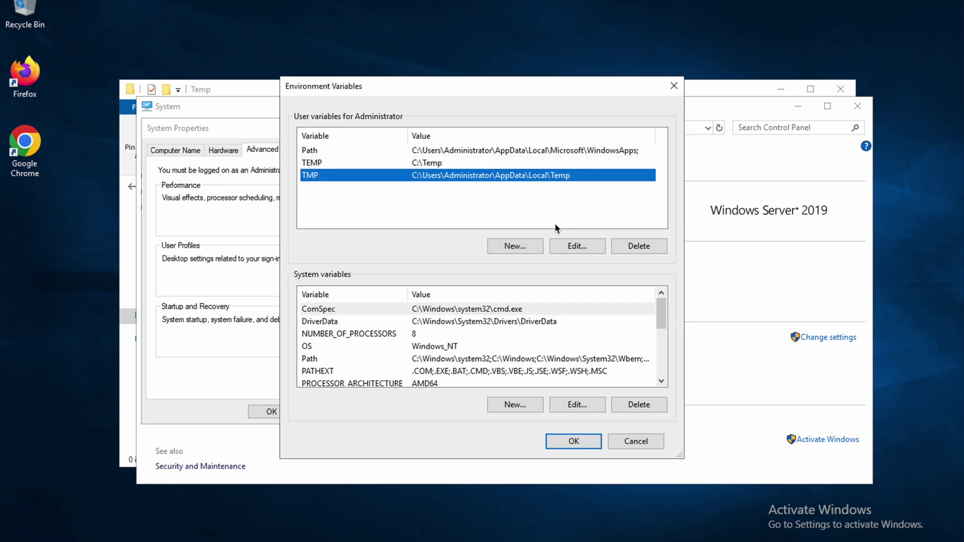
{"action": "left_click", "coordinate": [579, 247]}
{"action": "type", "text": "C:\\Temp"}
{"action": "key", "text": "Left"}
{"action": "key", "text": "Left"}
{"action": "key", "text": "BackSpace"}
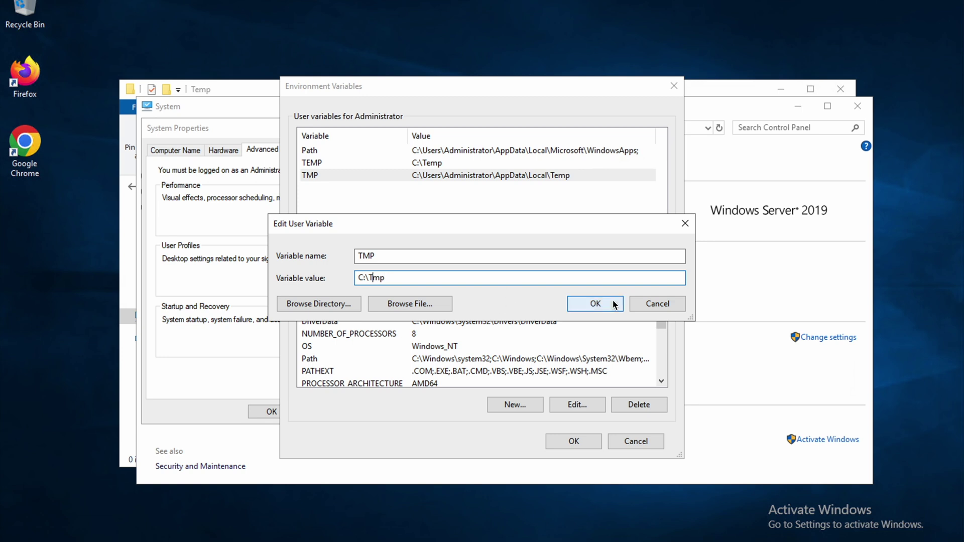
{"action": "left_click", "coordinate": [613, 304]}
{"action": "left_click", "coordinate": [570, 441]}
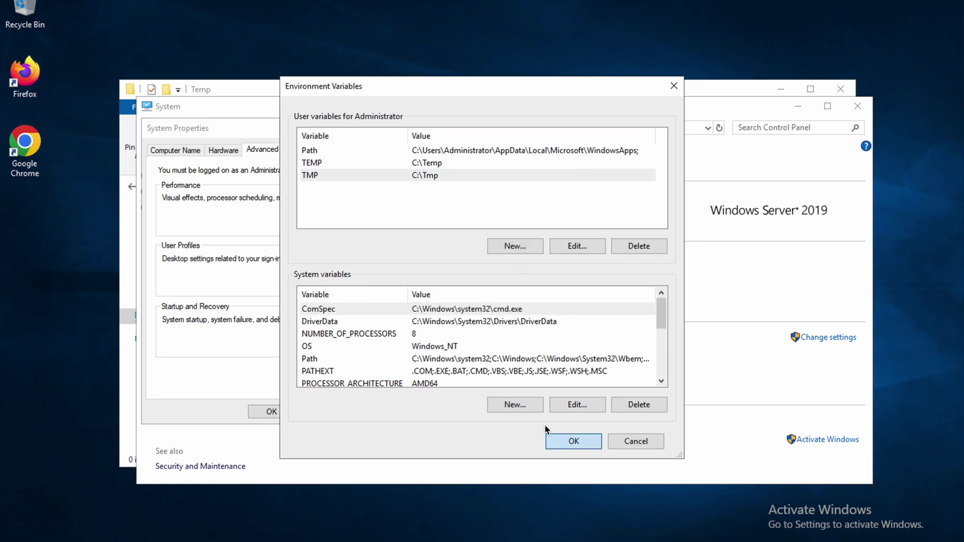
{"action": "left_click", "coordinate": [276, 411]}
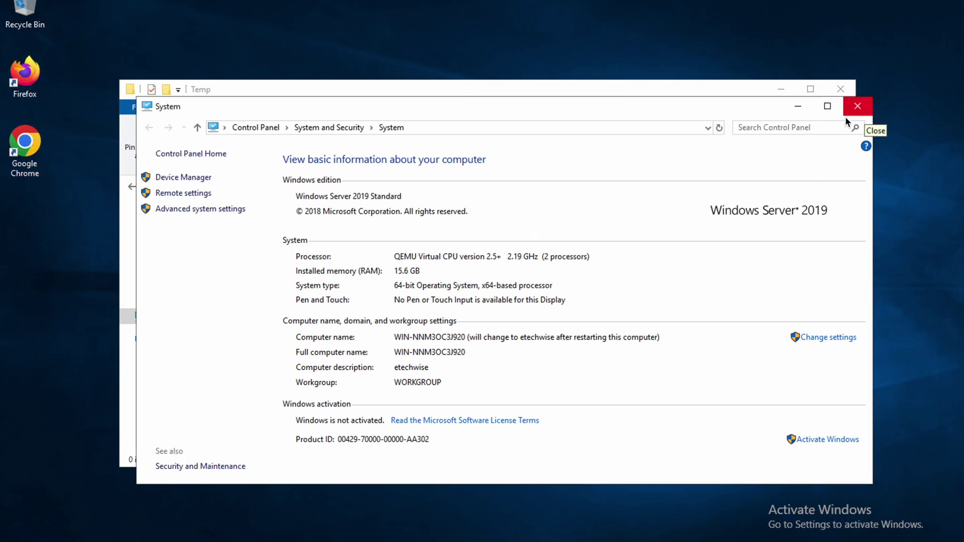
Step: Reopen Environment Variables to verify the settings, checking the system Path variable
{"action": "left_click", "coordinate": [218, 208]}
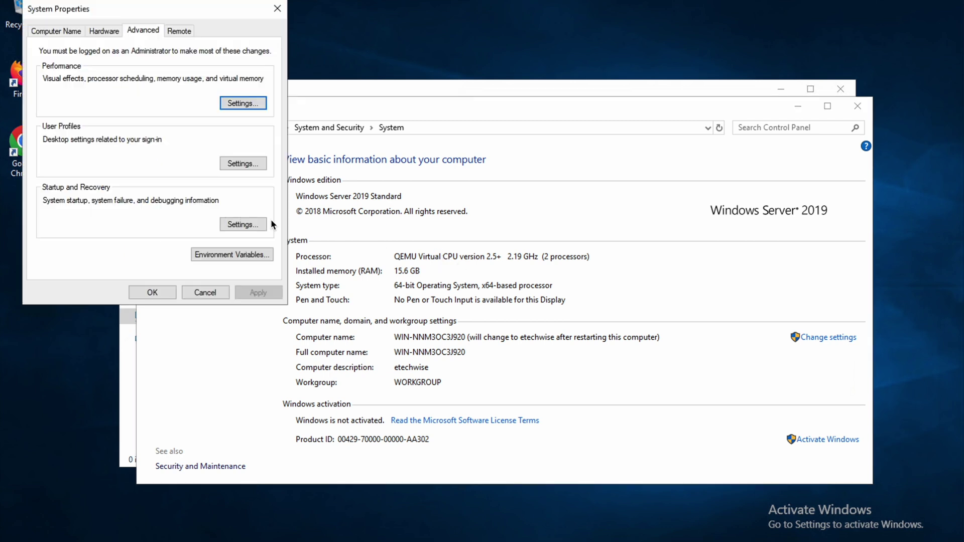
{"action": "left_click", "coordinate": [232, 255]}
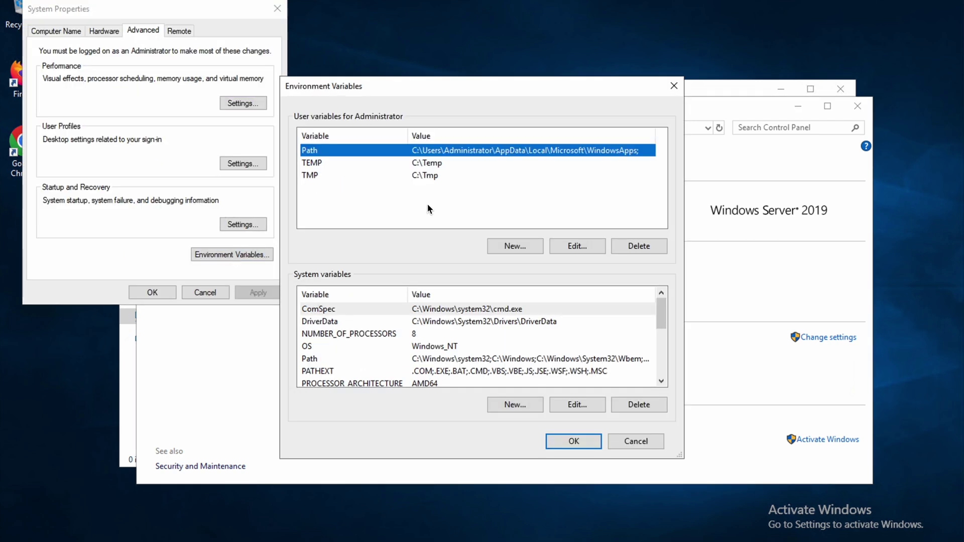
{"action": "left_click", "coordinate": [324, 359]}
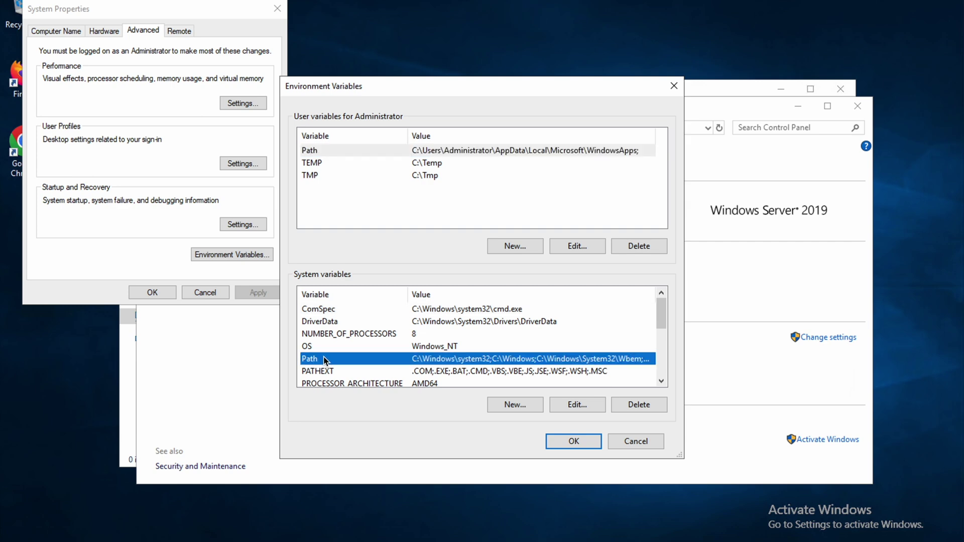
{"action": "left_click", "coordinate": [570, 441]}
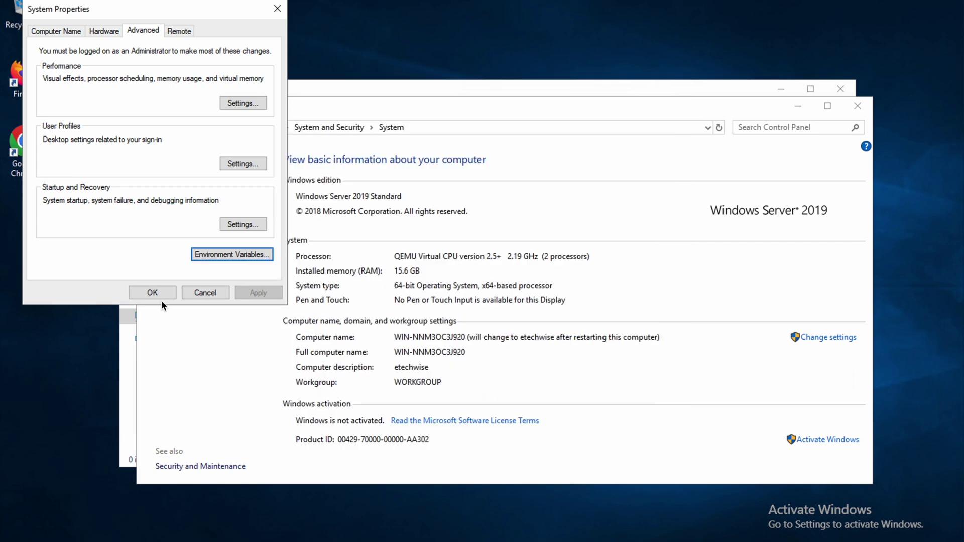
{"action": "left_click", "coordinate": [162, 295]}
Step: Close the System and Temp folder windows and refresh the desktop several times
{"action": "left_click", "coordinate": [858, 106]}
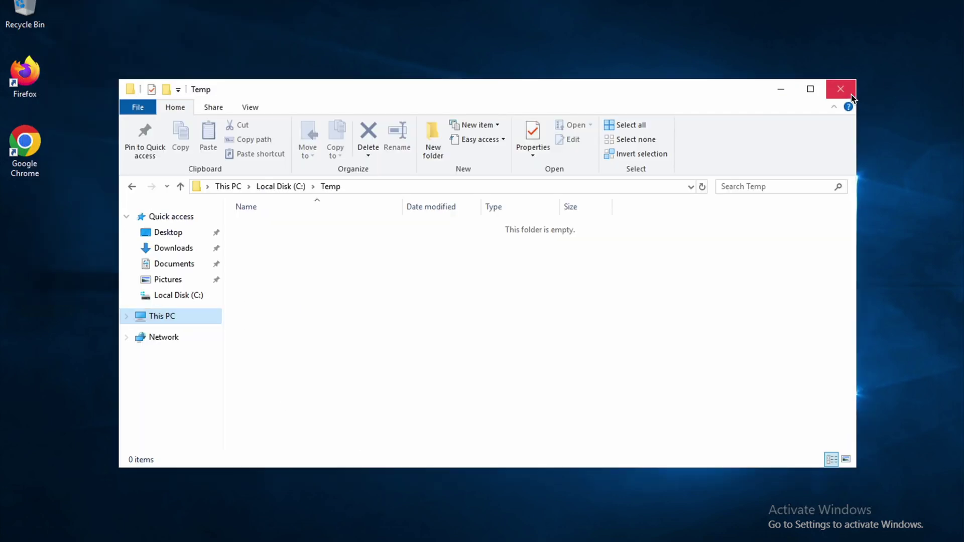
{"action": "left_click", "coordinate": [840, 89]}
{"action": "right_click", "coordinate": [526, 154]}
{"action": "left_click", "coordinate": [594, 200]}
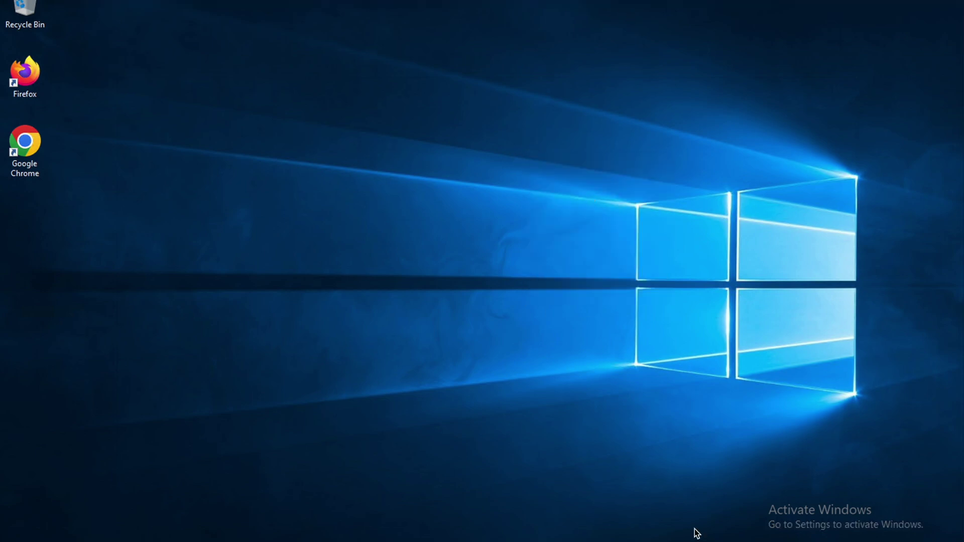
{"action": "right_click", "coordinate": [434, 179]}
{"action": "left_click", "coordinate": [474, 220]}
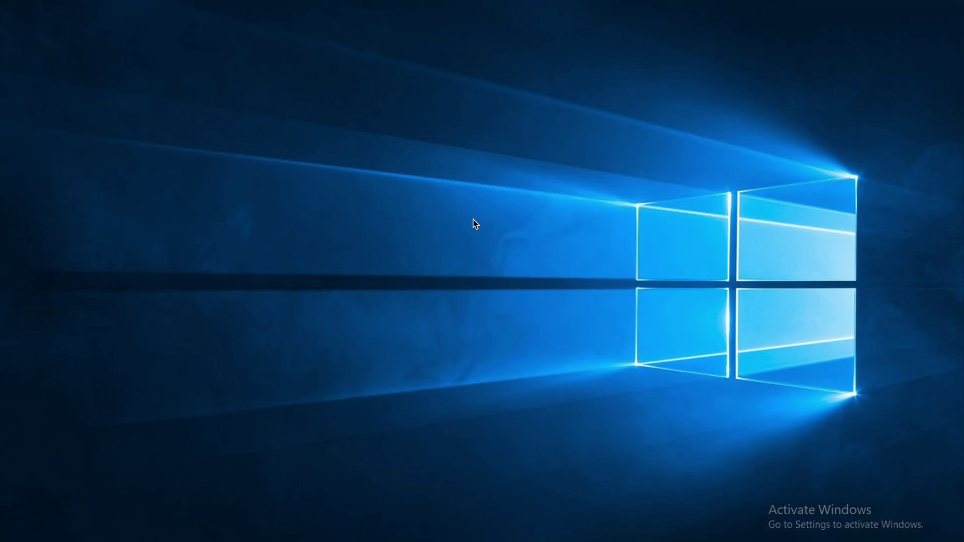
{"action": "right_click", "coordinate": [335, 169]}
{"action": "left_click", "coordinate": [399, 207]}
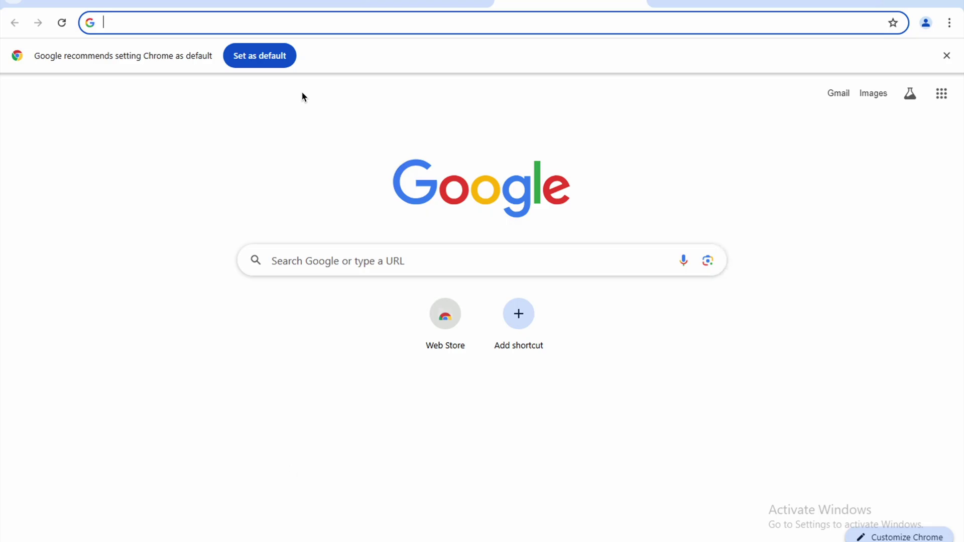
Step: Search 'java jdk download', open Oracle's Java Downloads page and show the JDK 21 section
{"action": "type", "text": "jav"}
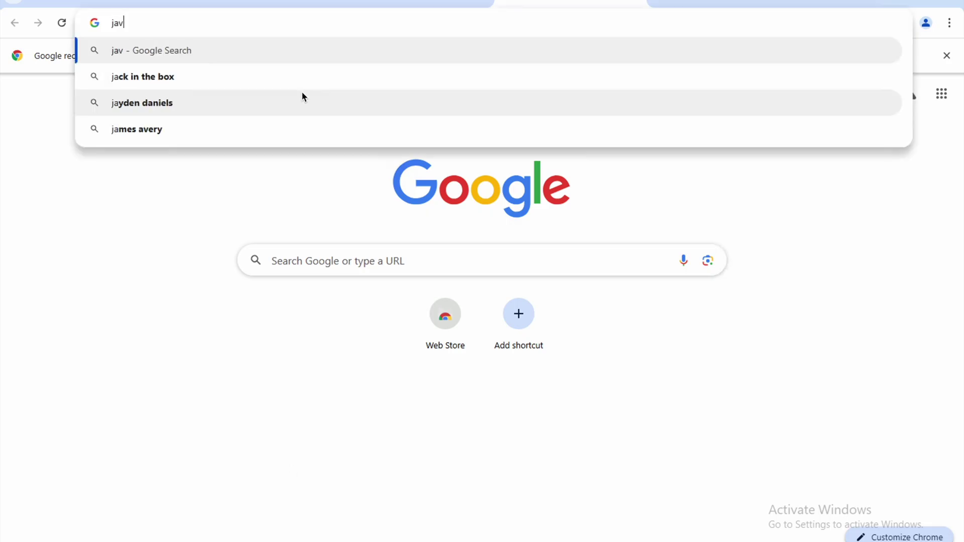
{"action": "type", "text": "a jdk download"}
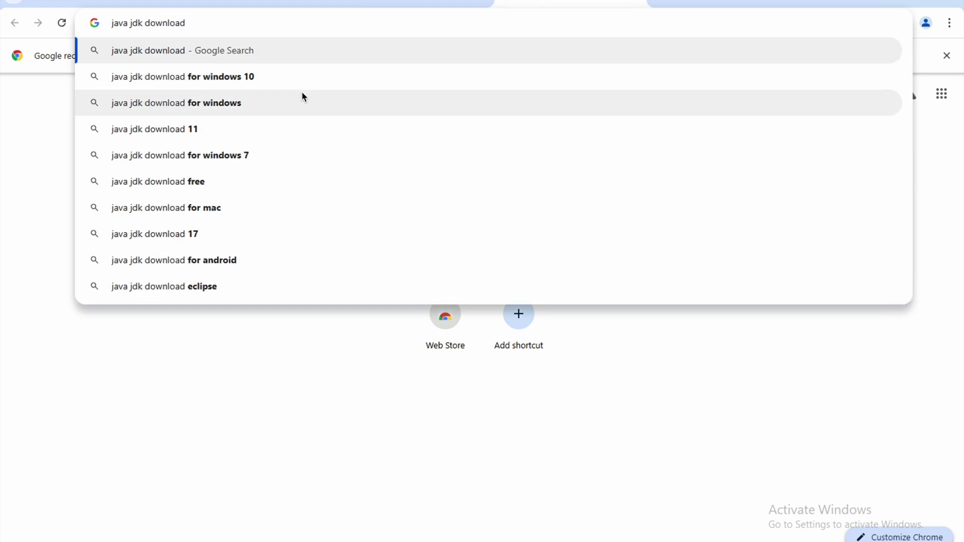
{"action": "key", "text": "Return"}
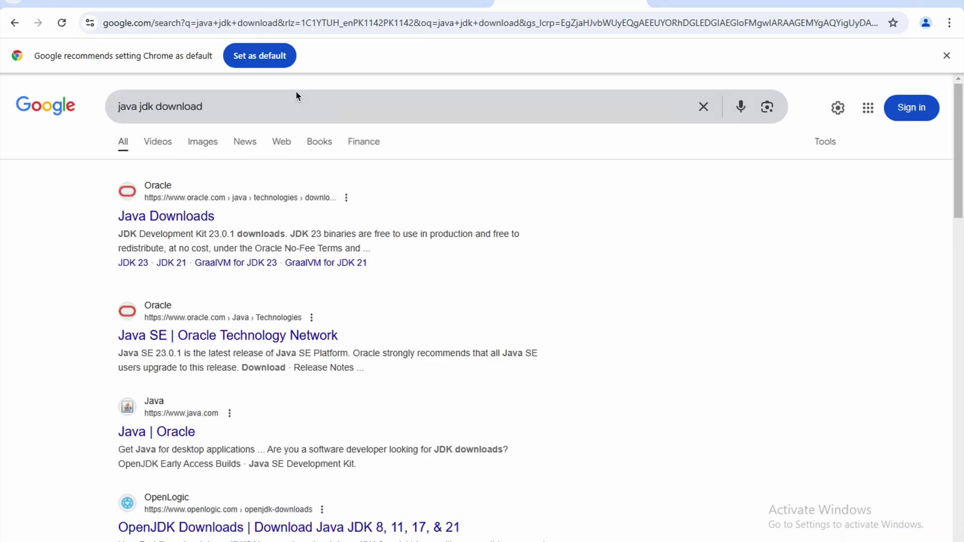
{"action": "left_click", "coordinate": [181, 215]}
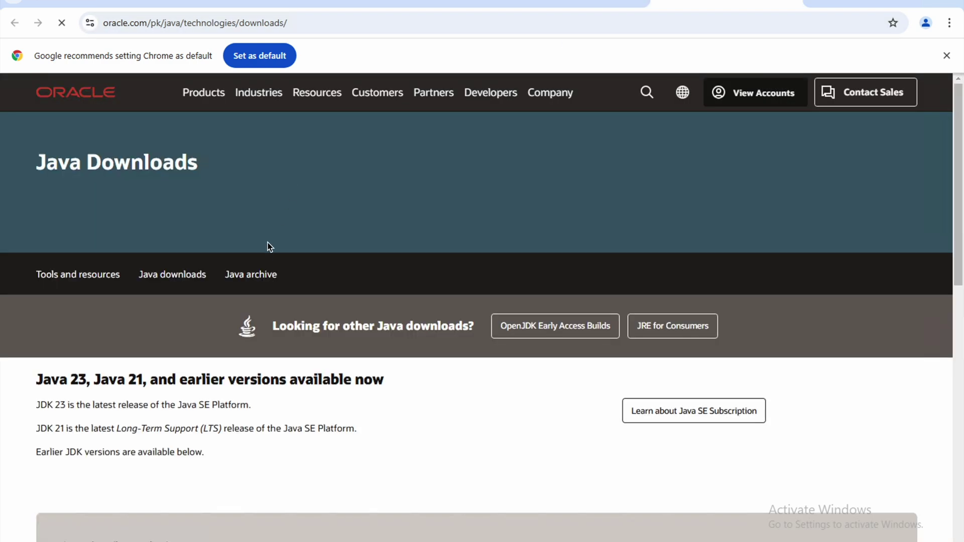
{"action": "scroll", "coordinate": [261, 252], "scroll_direction": "down", "scroll_amount": 3}
{"action": "left_click", "coordinate": [109, 360]}
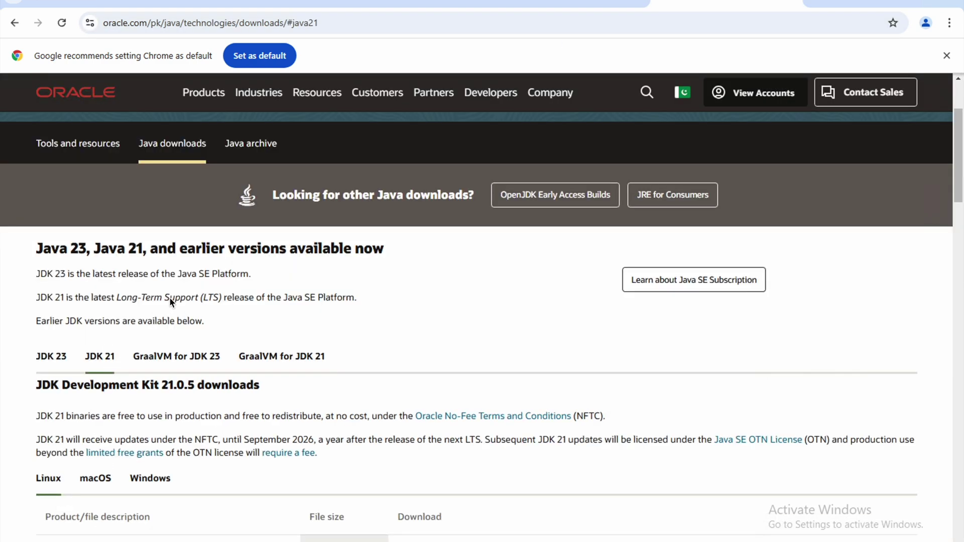
Step: Download the JDK 21 Windows x64 Installer (.exe) and check its progress
{"action": "scroll", "coordinate": [132, 397], "scroll_direction": "down", "scroll_amount": 1}
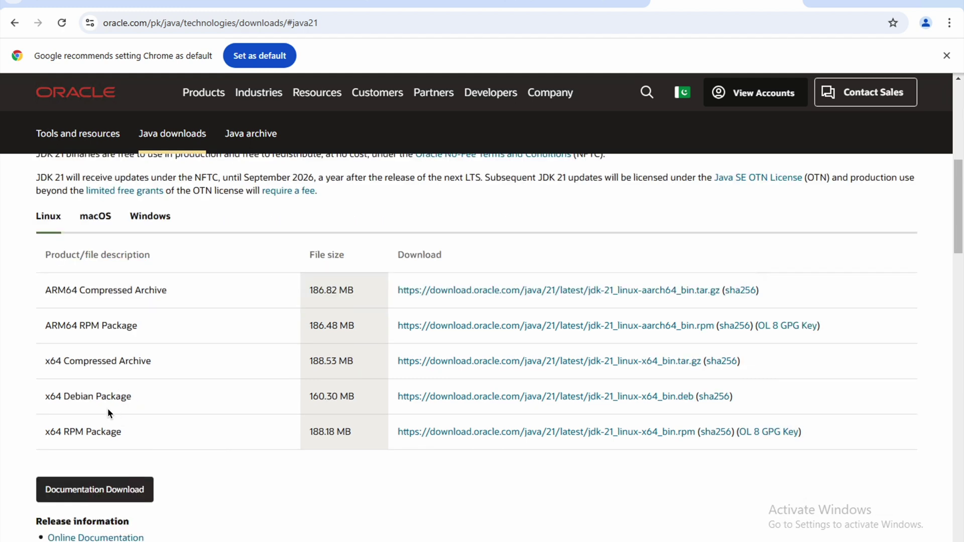
{"action": "left_click_drag", "start_coordinate": [173, 357], "coordinate": [31, 359]}
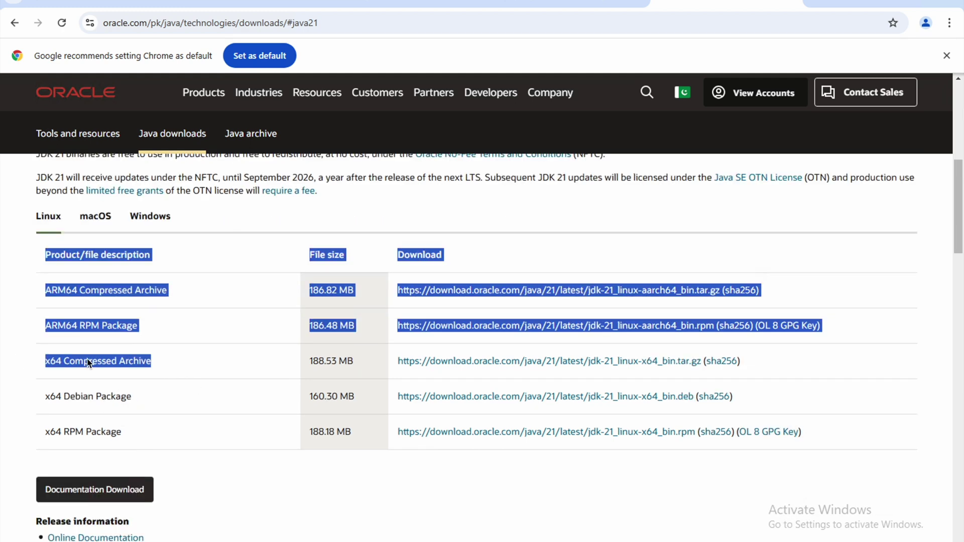
{"action": "left_click", "coordinate": [129, 433]}
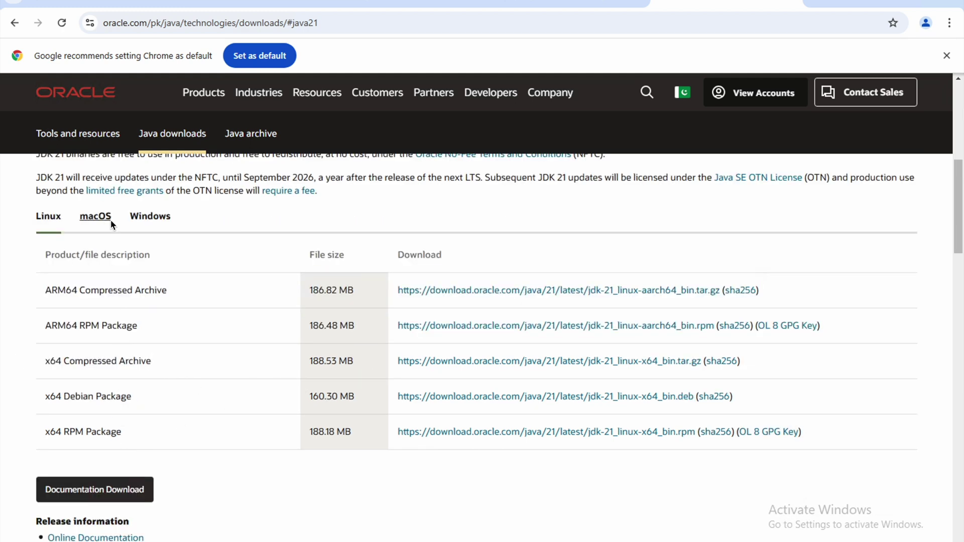
{"action": "left_click", "coordinate": [151, 218]}
{"action": "left_click_drag", "start_coordinate": [108, 331], "coordinate": [31, 327]}
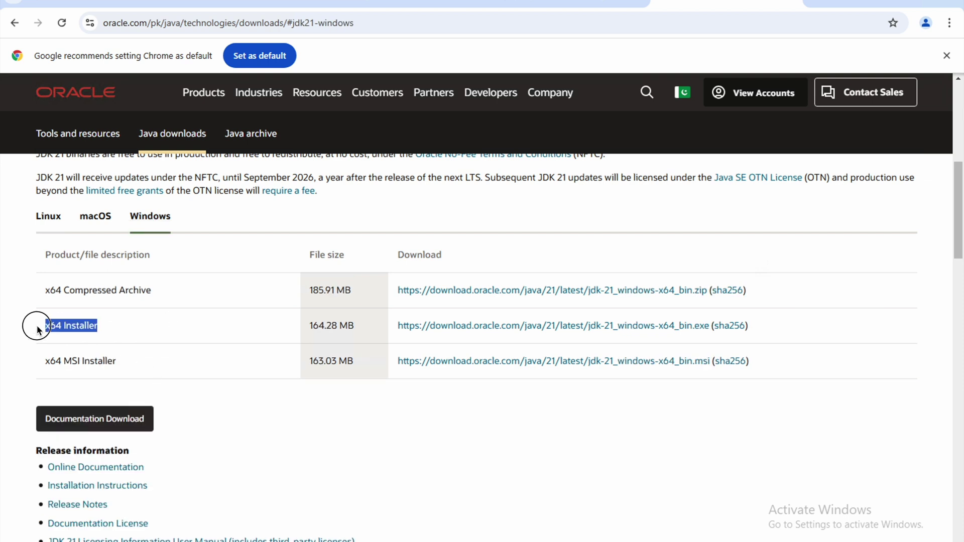
{"action": "left_click", "coordinate": [484, 330]}
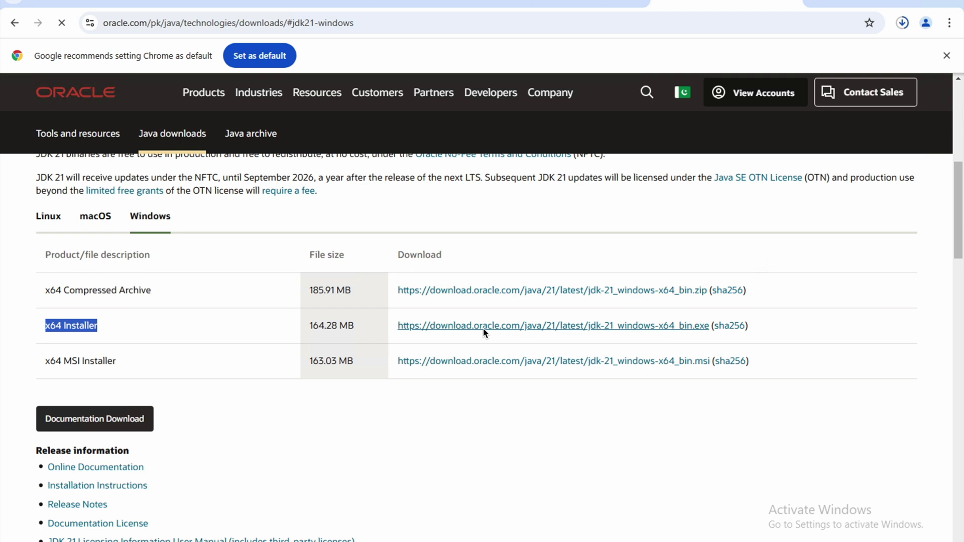
{"action": "left_click", "coordinate": [903, 25]}
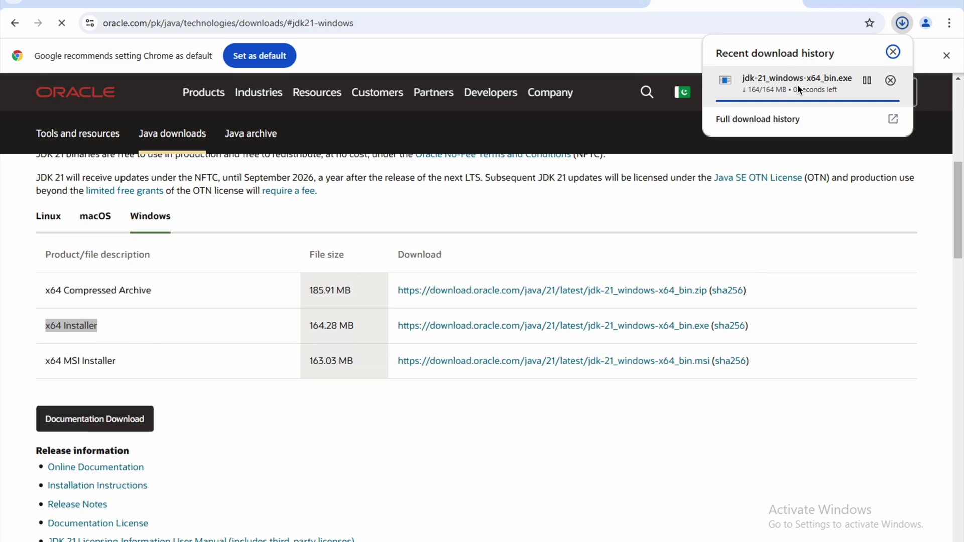
Step: Refine the Google search to 'java jdk download 17'
{"action": "left_click", "coordinate": [599, 7]}
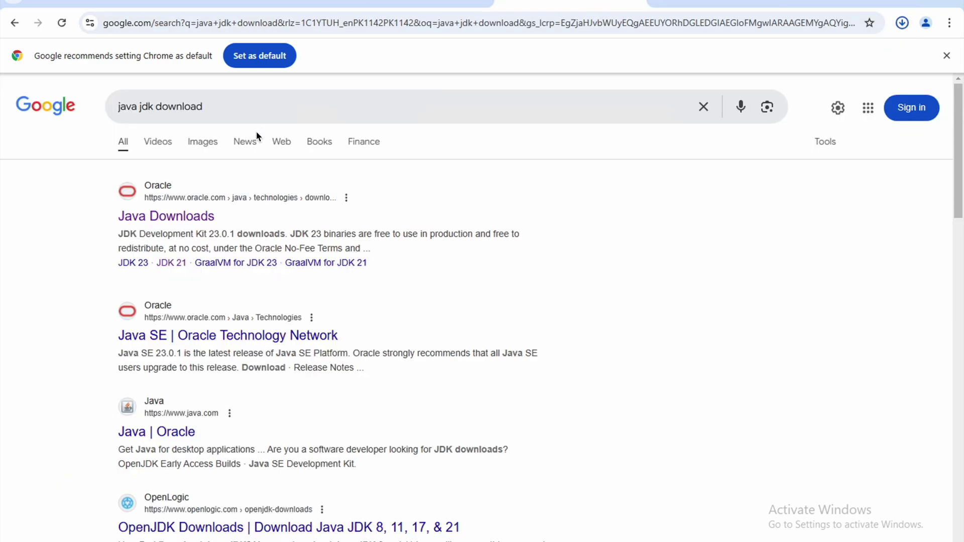
{"action": "left_click", "coordinate": [290, 104]}
{"action": "type", "text": "17"}
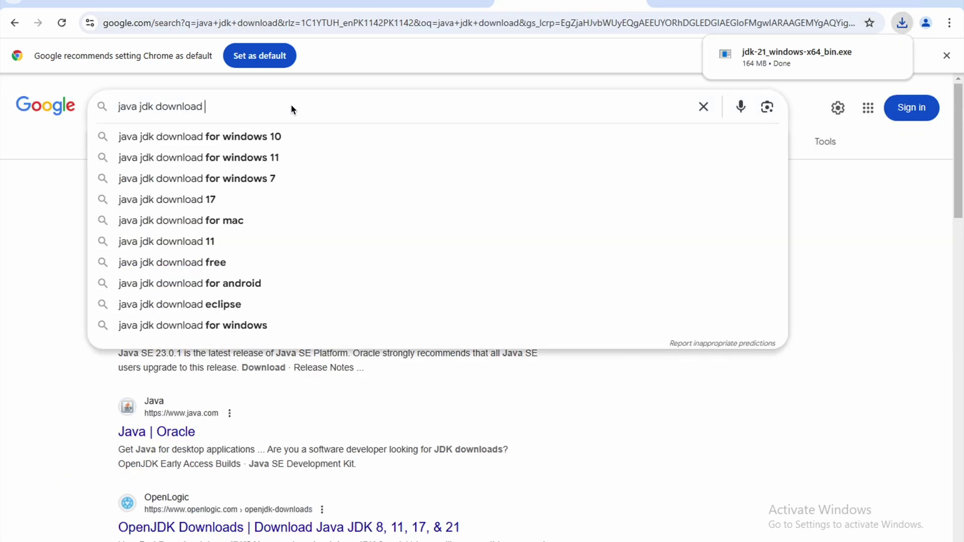
{"action": "left_click", "coordinate": [275, 139]}
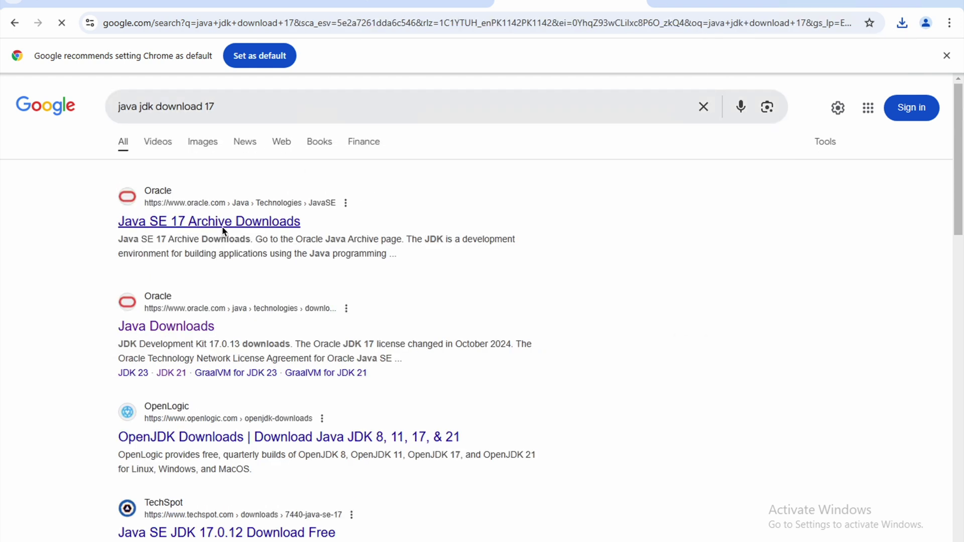
Step: Open the Java SE 17 Archive Downloads page, then show the downloaded JDK 21 installer in its folder
{"action": "middle_click", "coordinate": [223, 225]}
{"action": "left_click", "coordinate": [602, 6]}
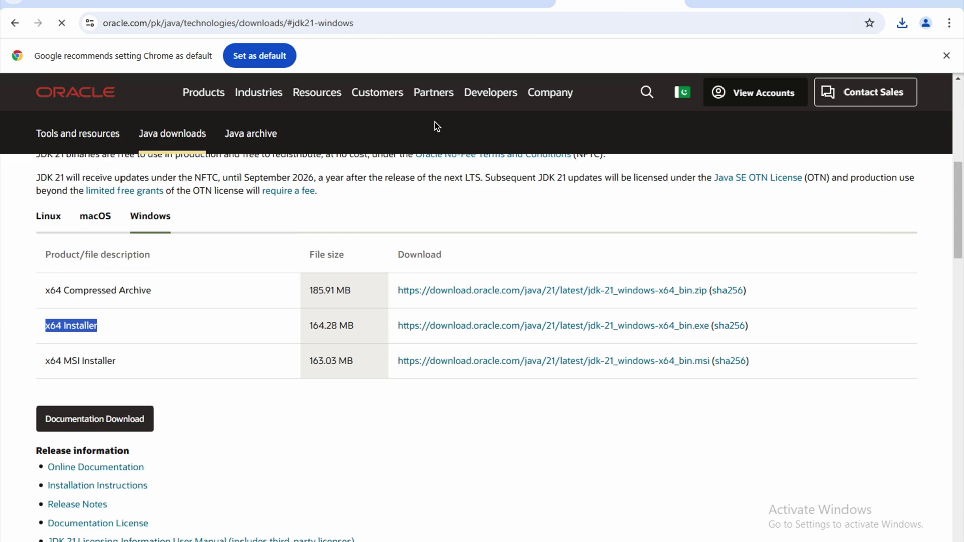
{"action": "scroll", "coordinate": [282, 403], "scroll_direction": "up", "scroll_amount": 3}
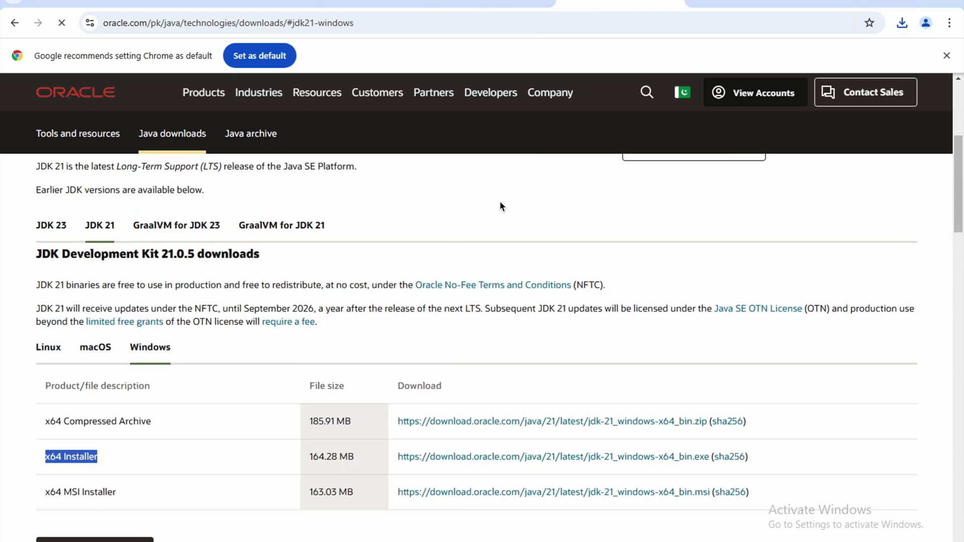
{"action": "left_click", "coordinate": [457, 6]}
{"action": "left_click", "coordinate": [242, 225]}
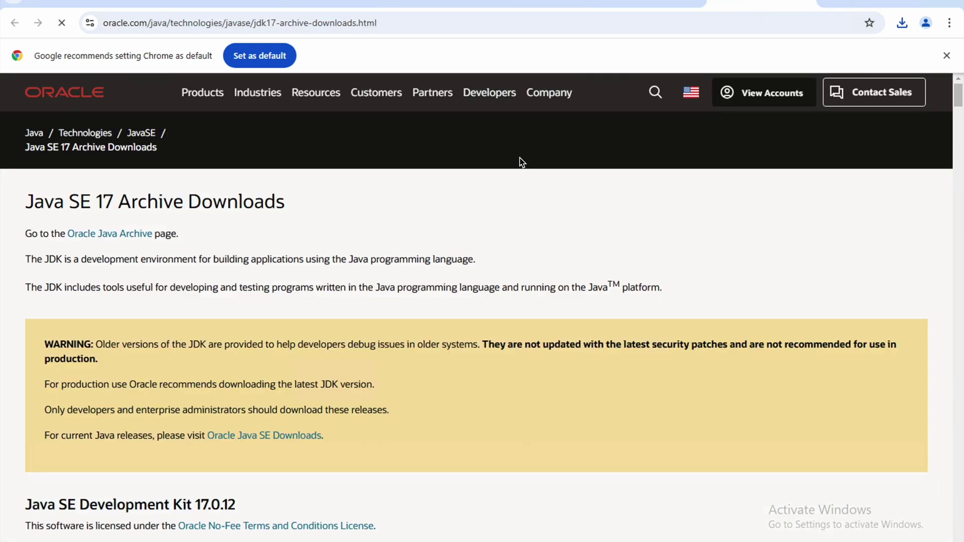
{"action": "scroll", "coordinate": [306, 309], "scroll_direction": "down", "scroll_amount": 5}
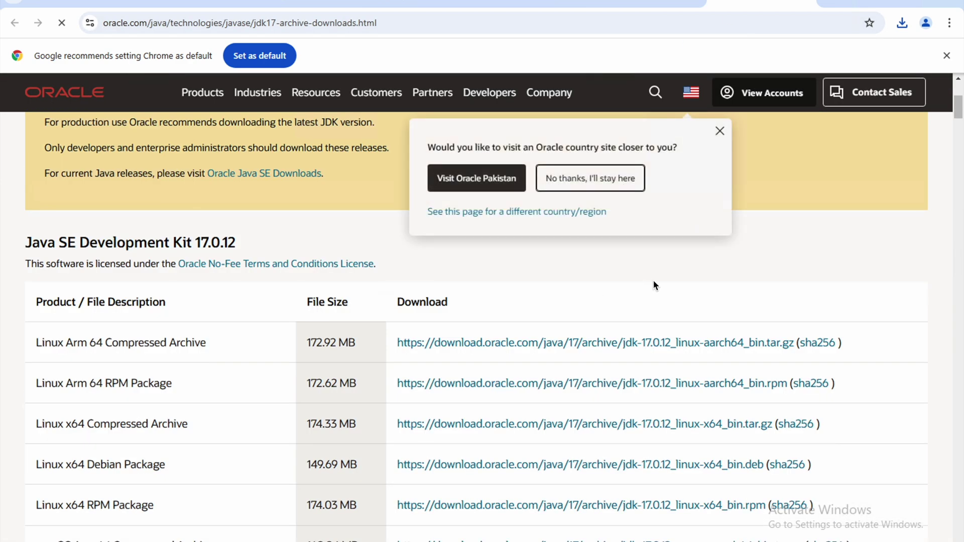
{"action": "scroll", "coordinate": [654, 283], "scroll_direction": "down", "scroll_amount": 6}
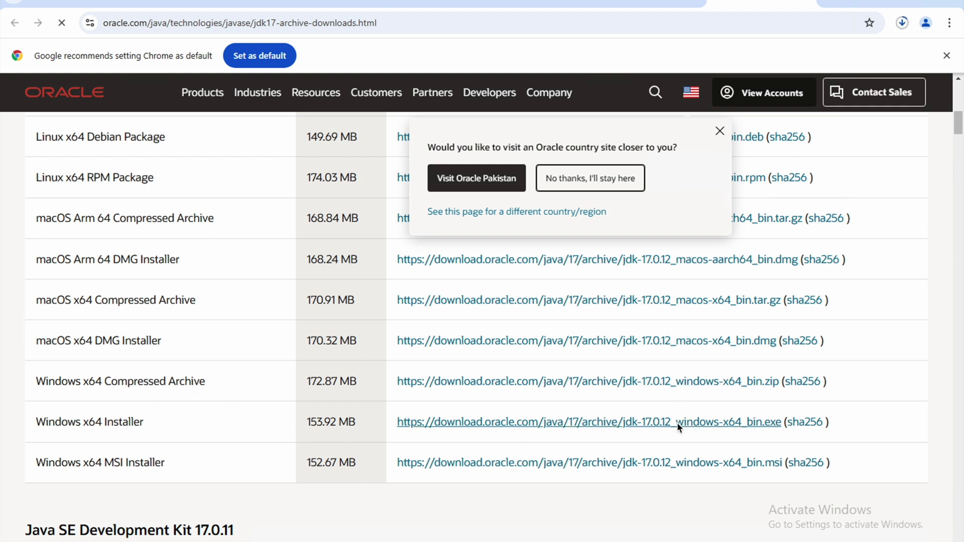
{"action": "left_click", "coordinate": [899, 28]}
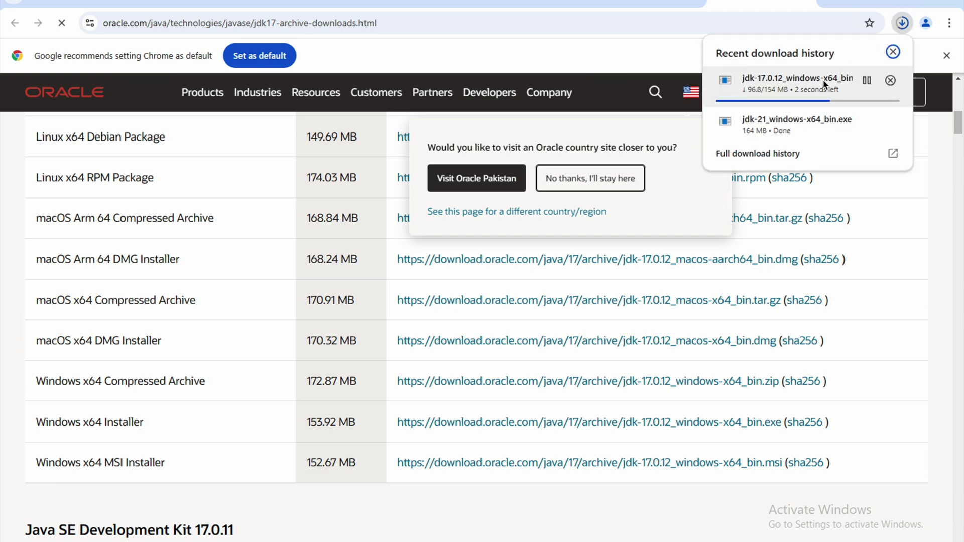
{"action": "left_click", "coordinate": [867, 121]}
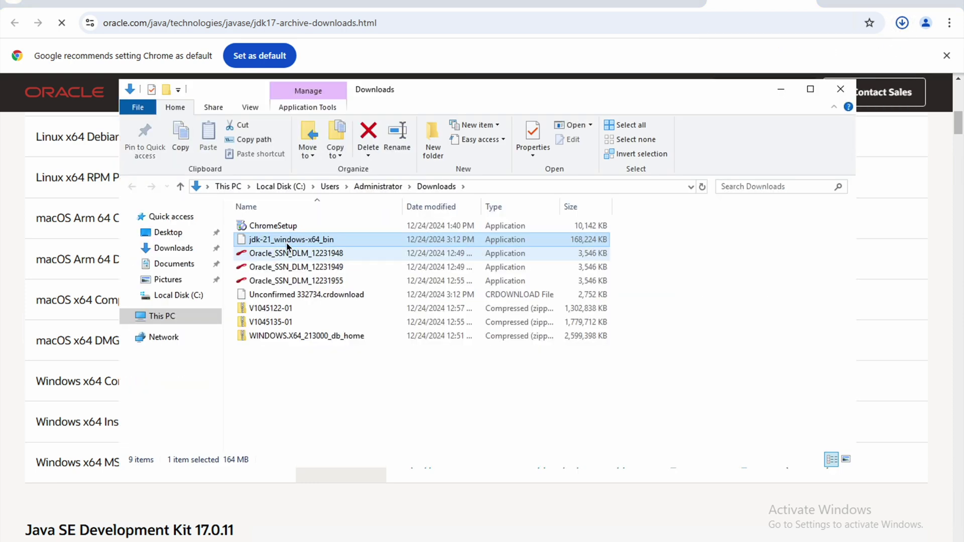
Step: Run jdk-21_windows-x64_bin as administrator and move past the welcome page
{"action": "right_click", "coordinate": [289, 244]}
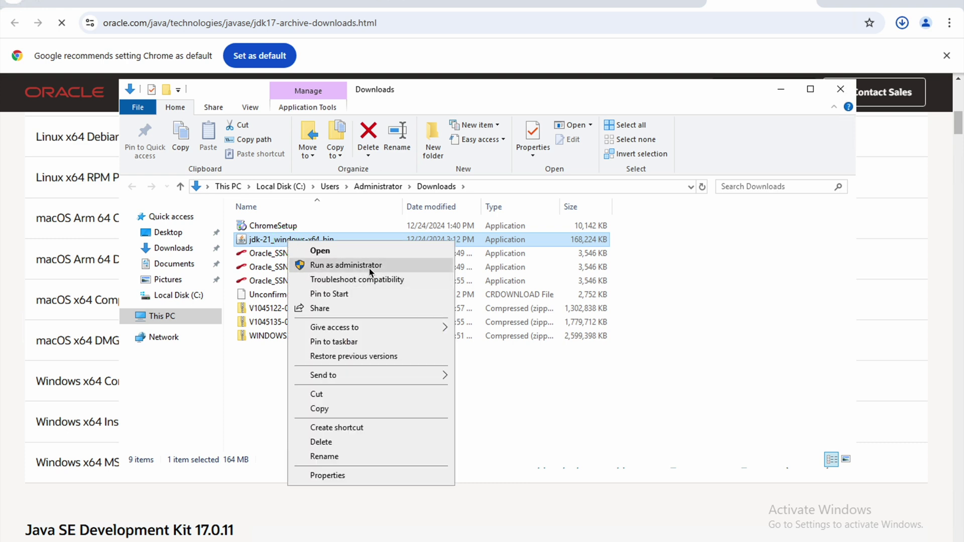
{"action": "left_click", "coordinate": [370, 268]}
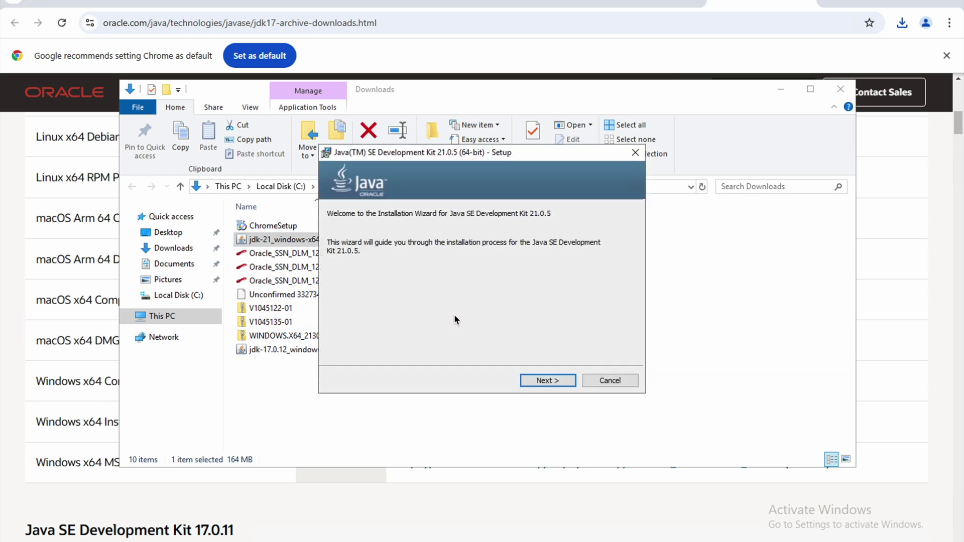
{"action": "left_click", "coordinate": [546, 383]}
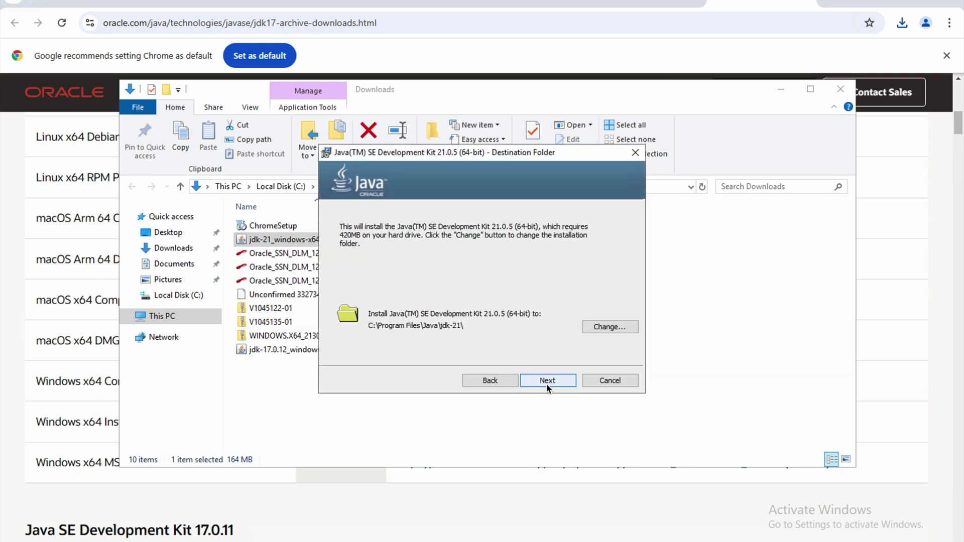
Step: Change the destination folder to C:\Java\jdk-21\ and begin the installation
{"action": "left_click", "coordinate": [609, 327]}
{"action": "left_click", "coordinate": [402, 350]}
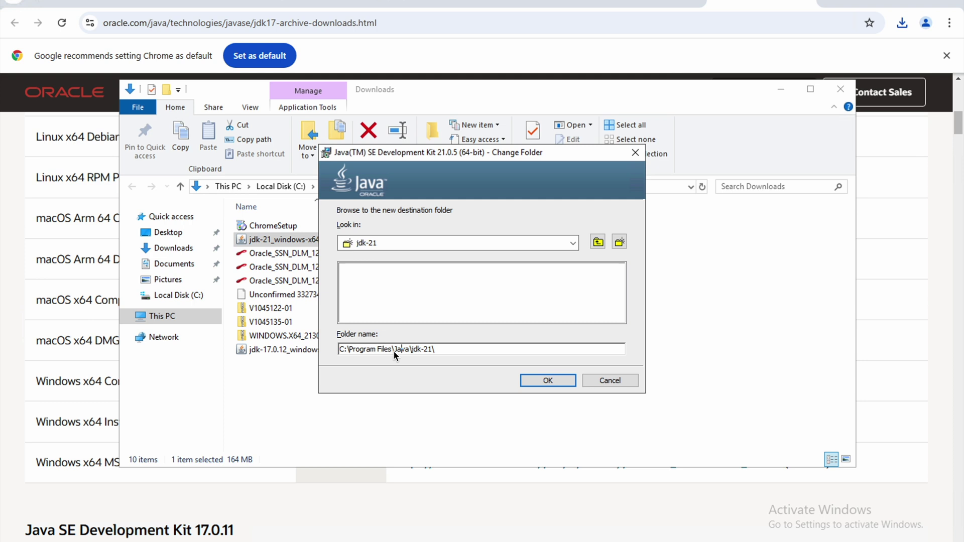
{"action": "key", "text": "Left"}
{"action": "key", "text": "Left"}
{"action": "key", "text": "Left"}
{"action": "key", "text": "BackSpace"}
{"action": "key", "text": "BackSpace"}
{"action": "key", "text": "BackSpace"}
{"action": "key", "text": "BackSpace"}
{"action": "key", "text": "BackSpace"}
{"action": "key", "text": "BackSpace"}
{"action": "key", "text": "BackSpace"}
{"action": "key", "text": "BackSpace"}
{"action": "key", "text": "BackSpace"}
{"action": "key", "text": "BackSpace"}
{"action": "key", "text": "BackSpace"}
{"action": "key", "text": "BackSpace"}
{"action": "key", "text": "BackSpace"}
{"action": "left_click", "coordinate": [552, 382]}
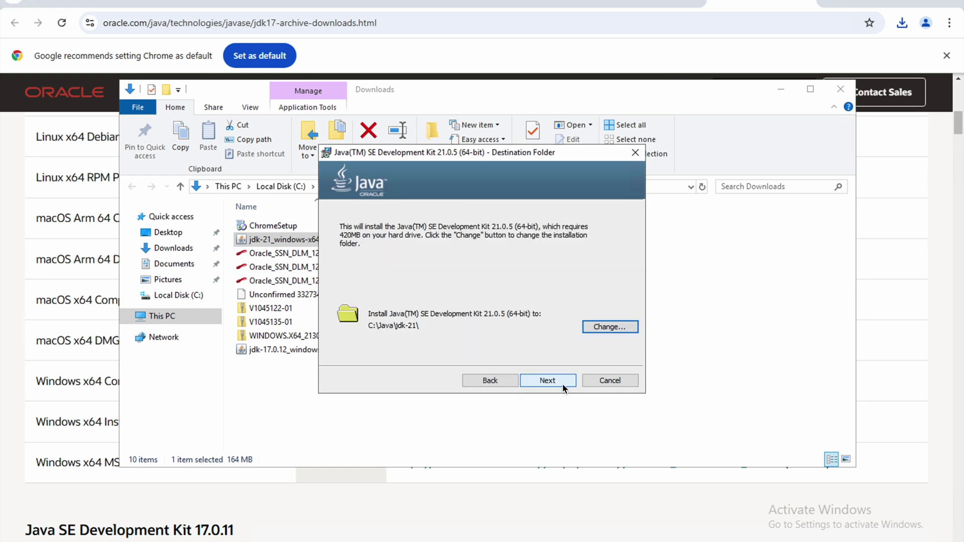
{"action": "left_click", "coordinate": [547, 380]}
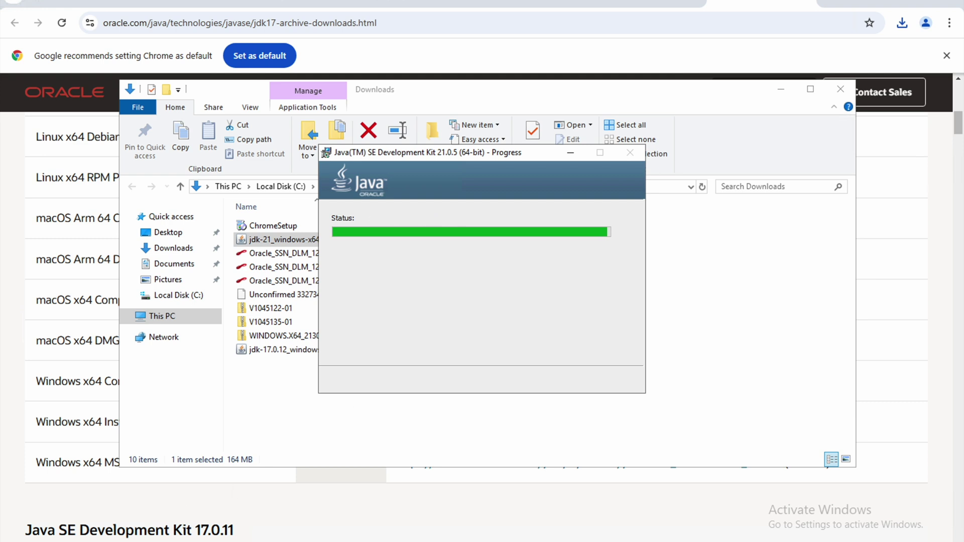
Step: Copy the C:\Java\jdk-21\bin path from the address bar, then open This PC's Properties
{"action": "left_click", "coordinate": [169, 316]}
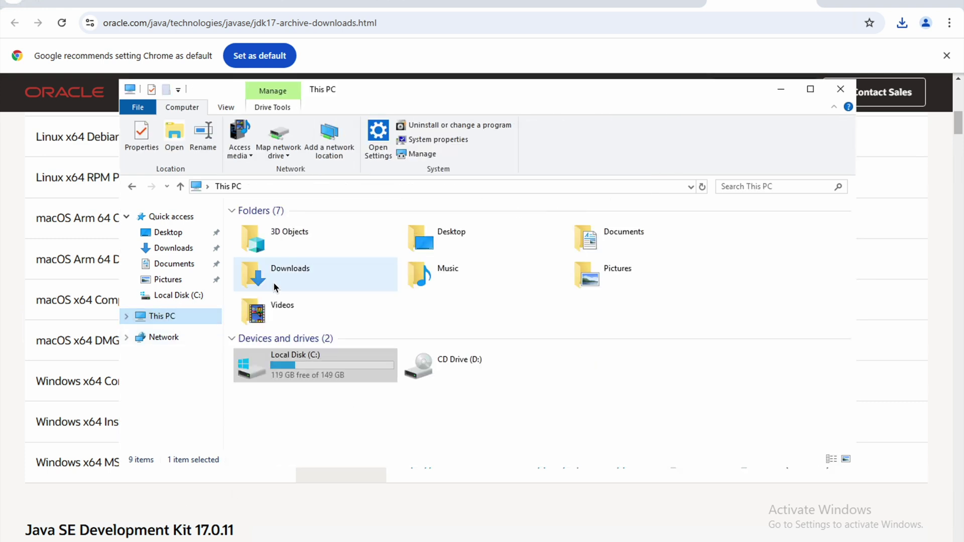
{"action": "double_click", "coordinate": [271, 363]}
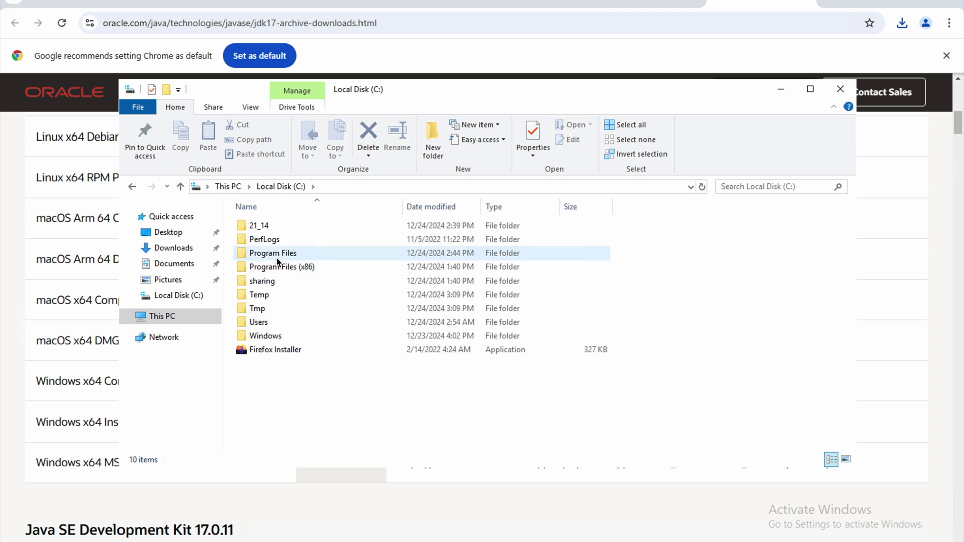
{"action": "double_click", "coordinate": [266, 364]}
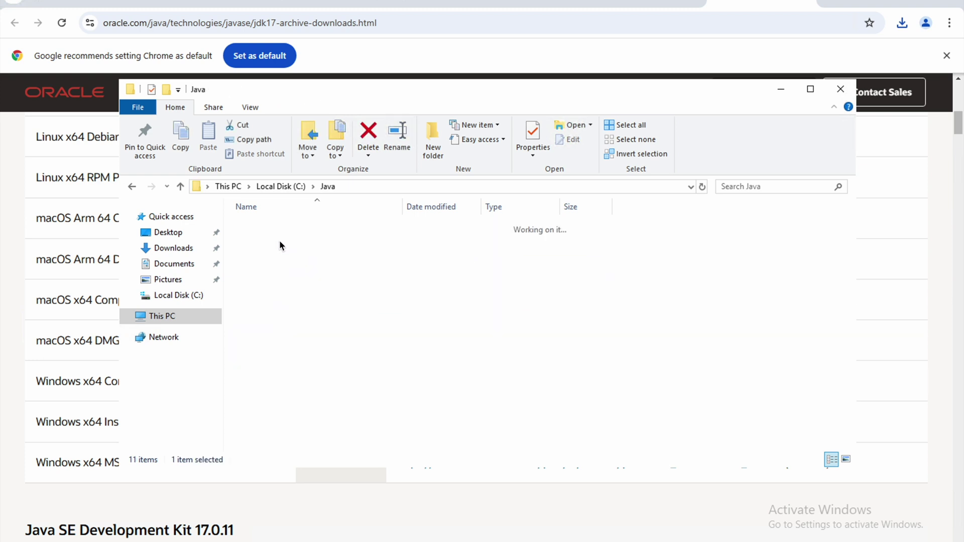
{"action": "double_click", "coordinate": [270, 228]}
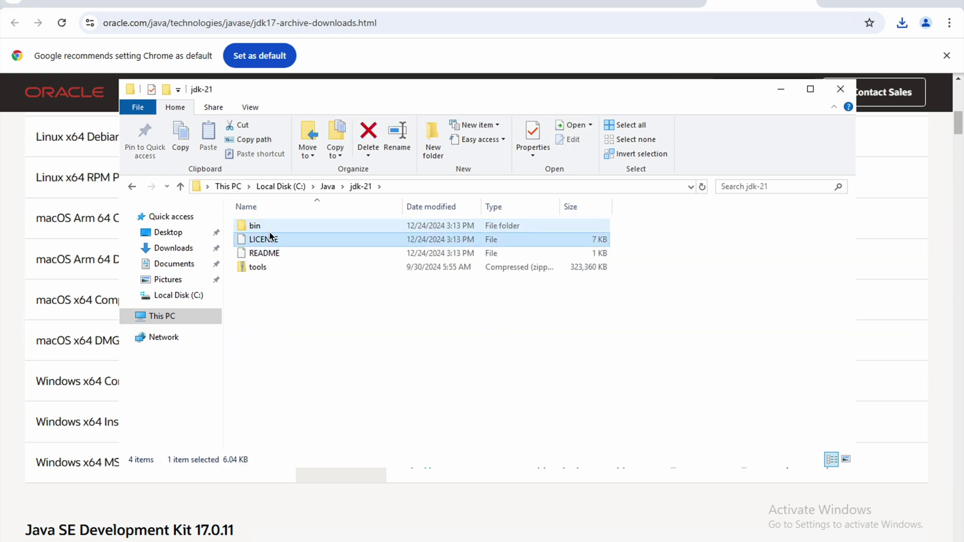
{"action": "double_click", "coordinate": [263, 226]}
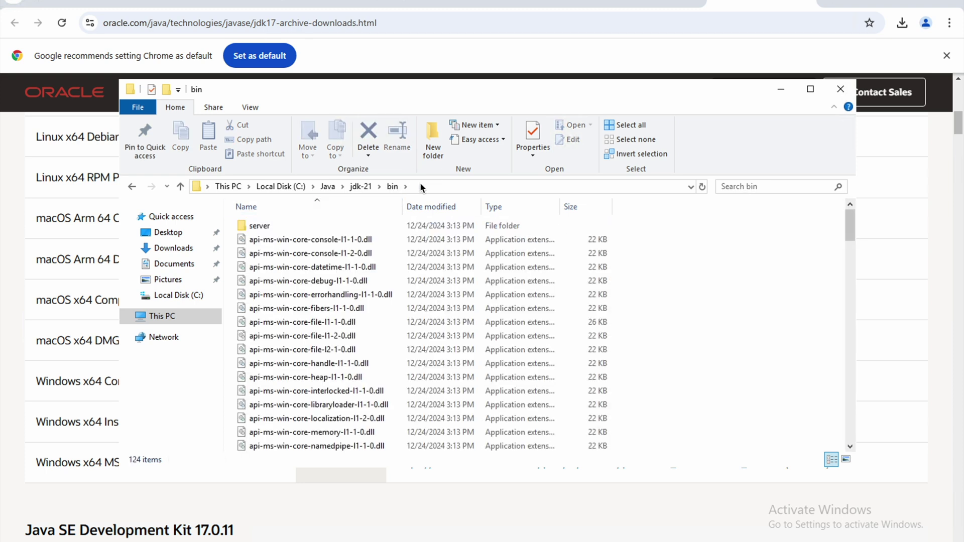
{"action": "left_click", "coordinate": [248, 187]}
{"action": "right_click", "coordinate": [248, 187]}
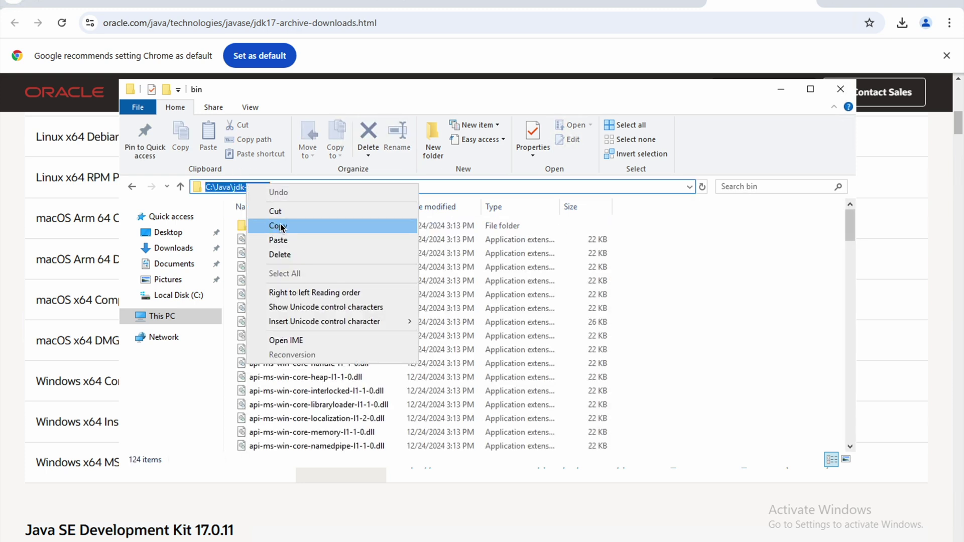
{"action": "left_click", "coordinate": [172, 313]}
{"action": "right_click", "coordinate": [165, 314]}
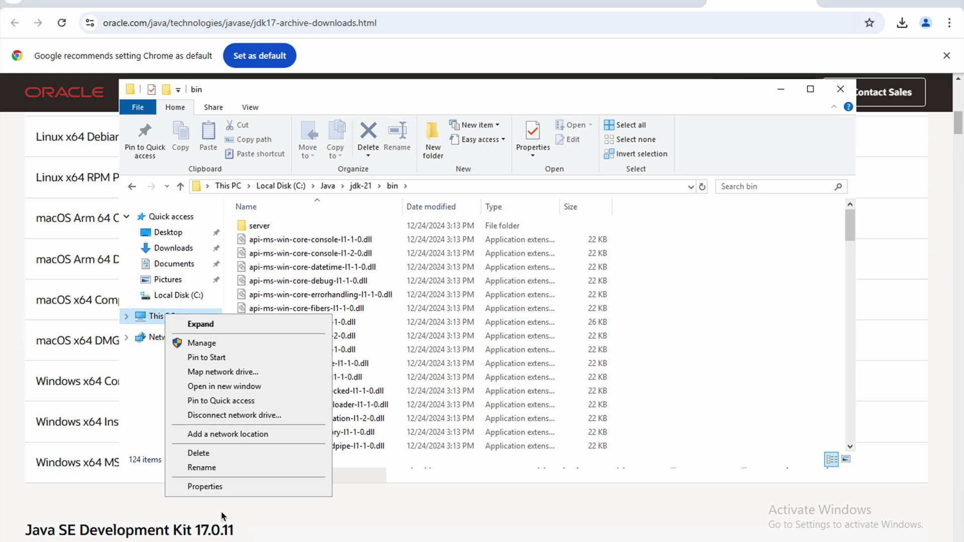
{"action": "left_click", "coordinate": [219, 487]}
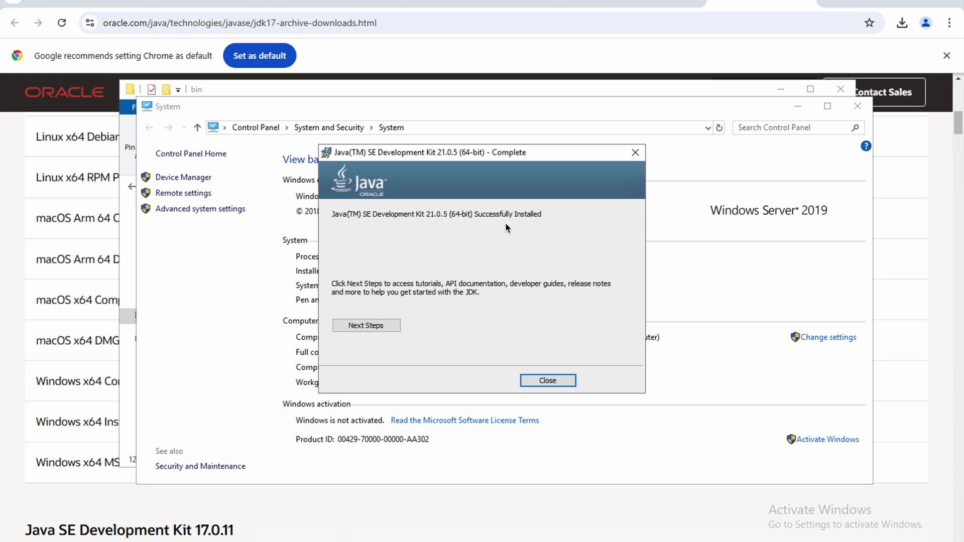
Step: Create user variable JAVA_HOME with value C:\Java\jdk-21 and close the system windows
{"action": "left_click", "coordinate": [547, 381]}
{"action": "left_click", "coordinate": [232, 212]}
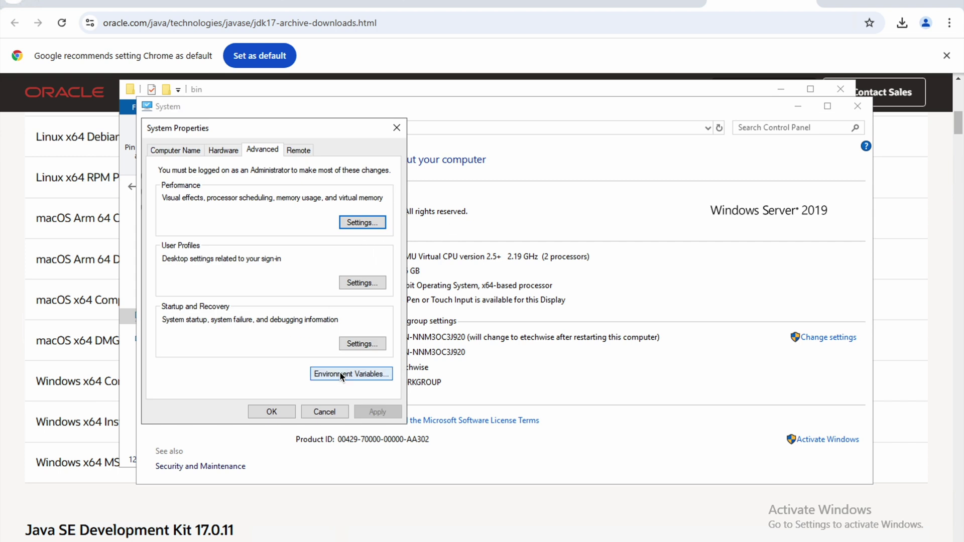
{"action": "left_click", "coordinate": [347, 373]}
{"action": "left_click", "coordinate": [526, 246]}
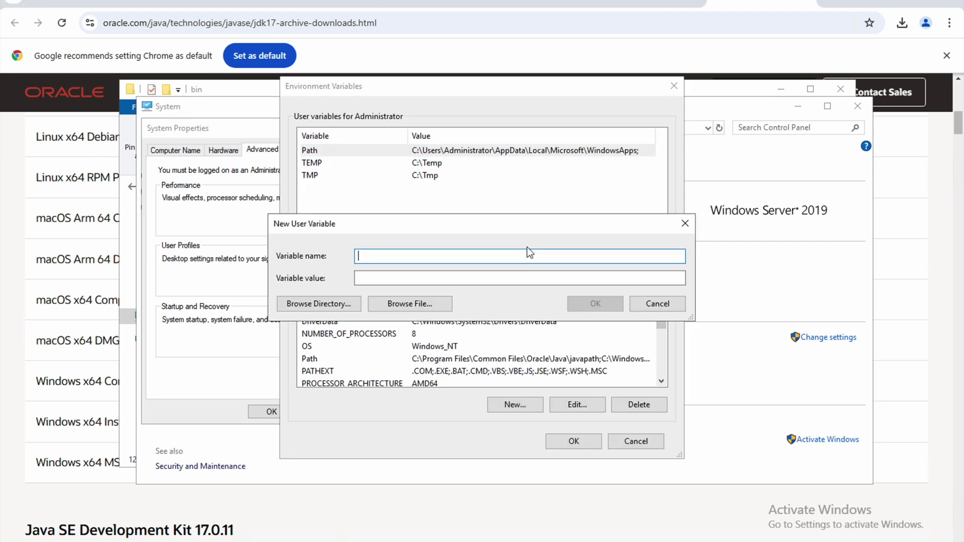
{"action": "type", "text": "JAVA_HOME"}
{"action": "key", "text": "Tab"}
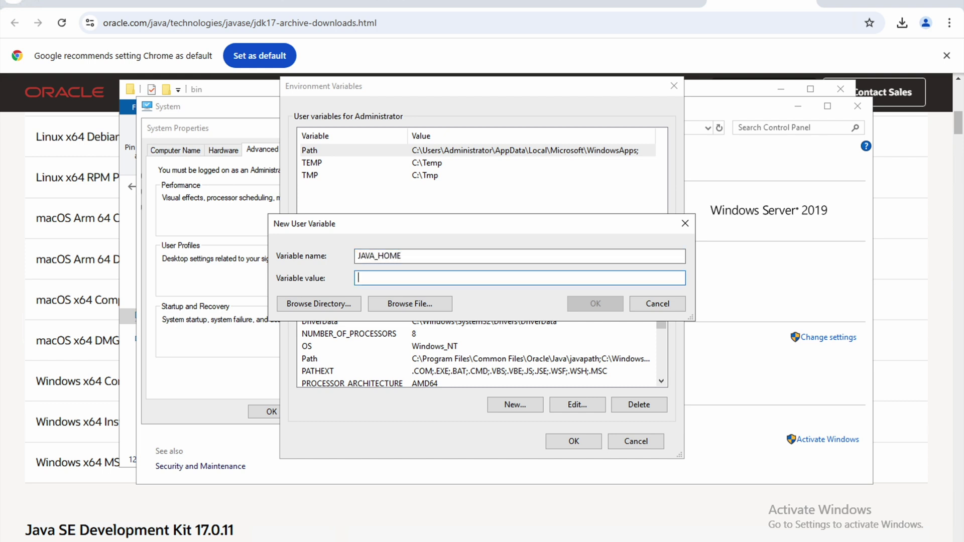
{"action": "key", "text": "ctrl+v"}
{"action": "key", "text": "BackSpace"}
{"action": "key", "text": "BackSpace"}
{"action": "key", "text": "BackSpace"}
{"action": "key", "text": "BackSpace"}
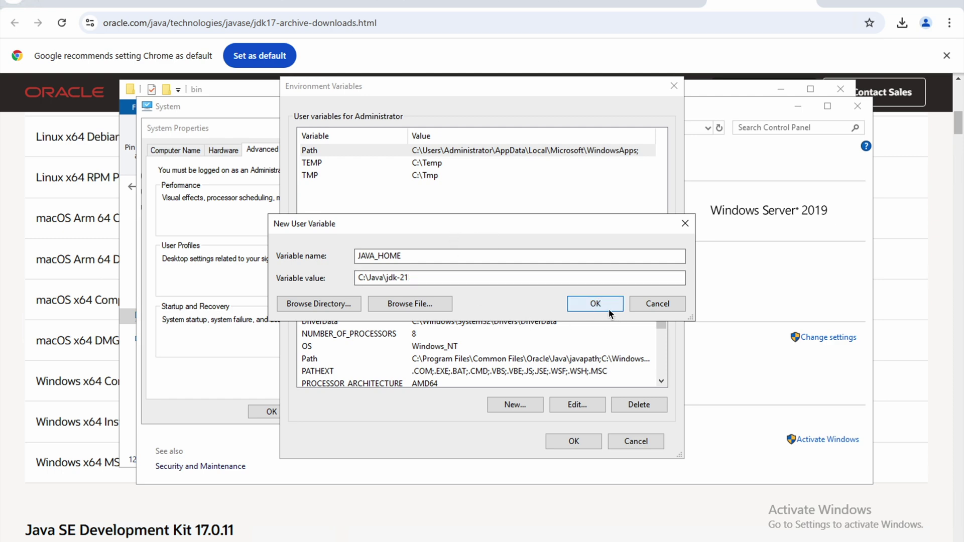
{"action": "left_click", "coordinate": [595, 303]}
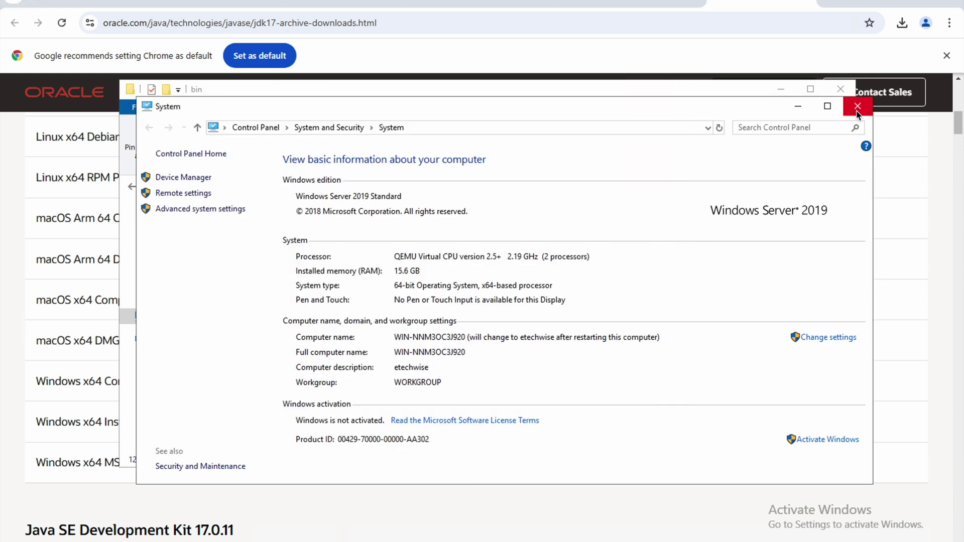
{"action": "left_click", "coordinate": [858, 106]}
{"action": "left_click", "coordinate": [840, 89]}
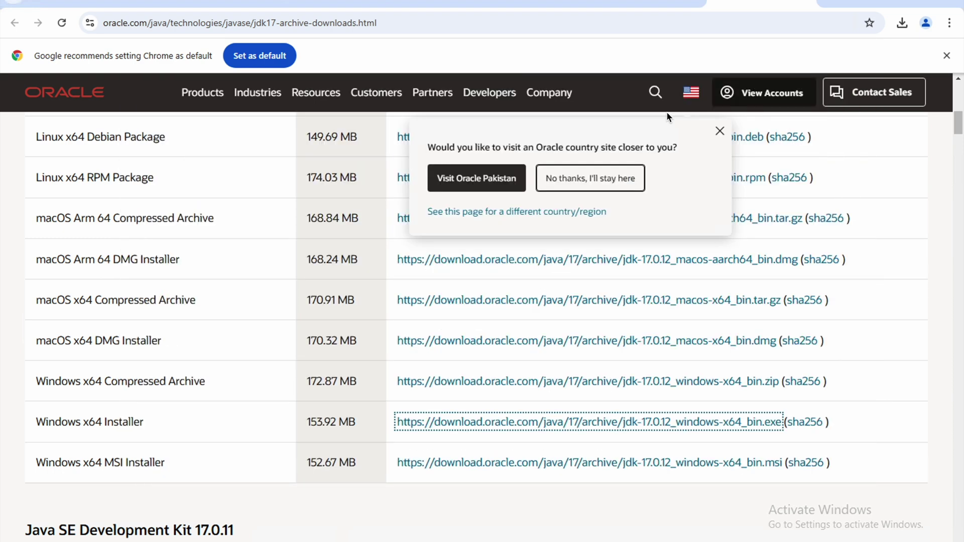
Step: Set User Account Control to Never notify, then minimize Chrome to show the desktop
{"action": "key", "text": "super"}
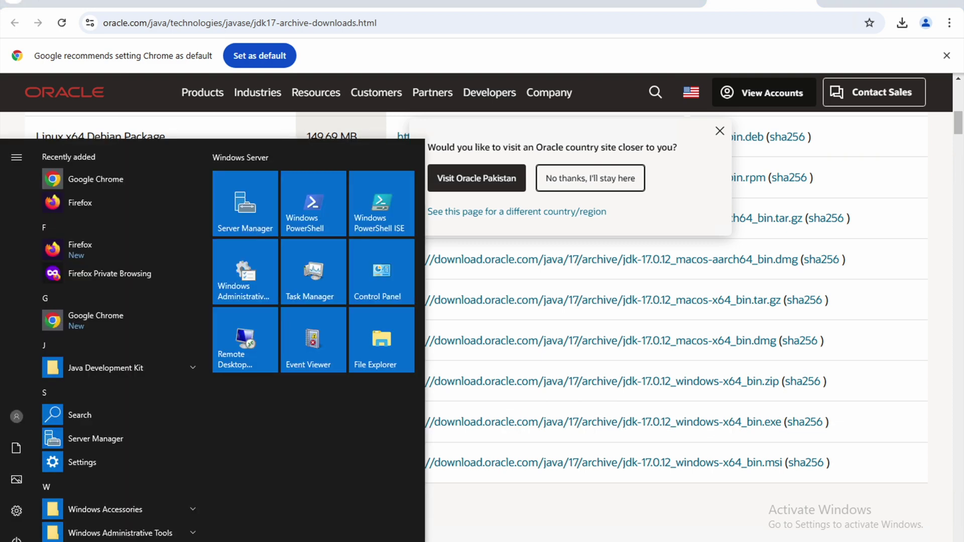
{"action": "type", "text": "user acc"}
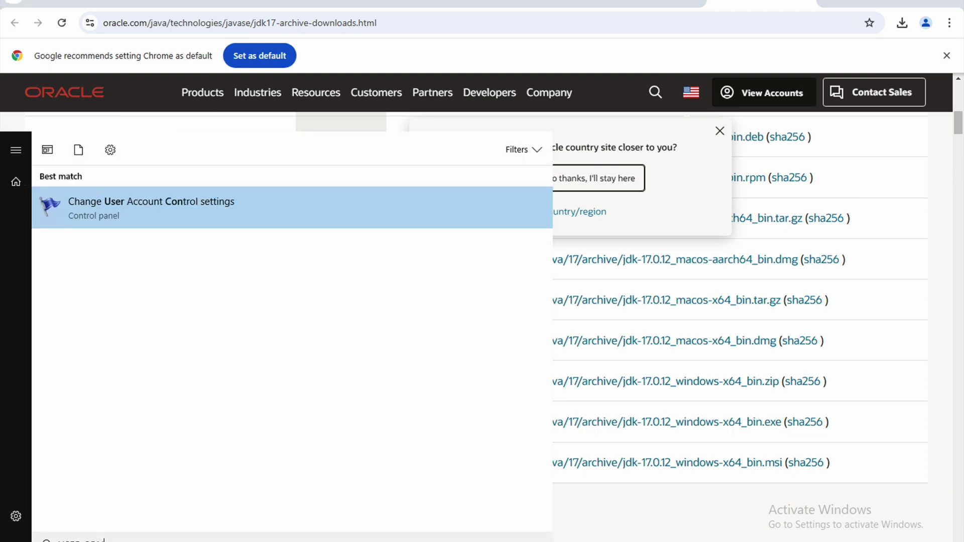
{"action": "left_click", "coordinate": [158, 224]}
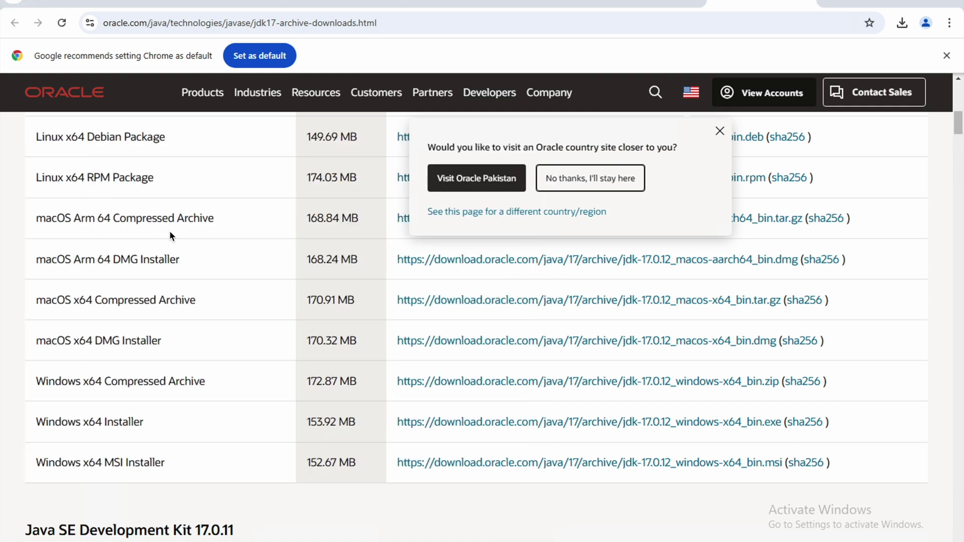
{"action": "left_click_drag", "start_coordinate": [330, 245], "coordinate": [332, 357]}
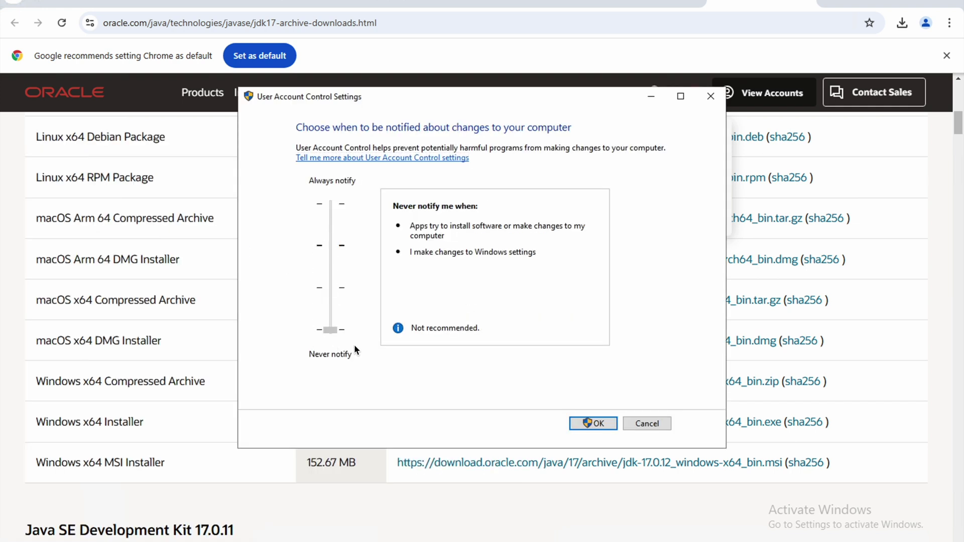
{"action": "left_click", "coordinate": [594, 425]}
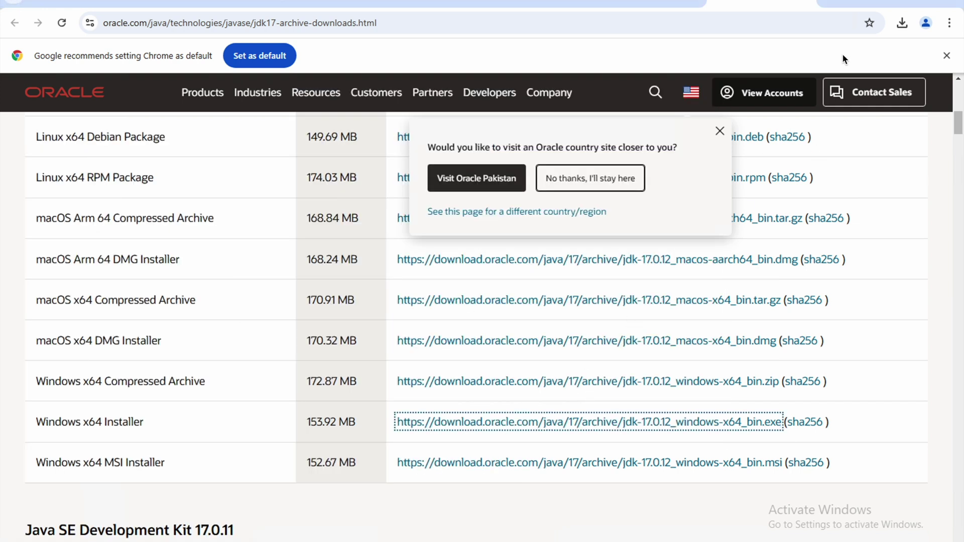
{"action": "left_click", "coordinate": [882, 4]}
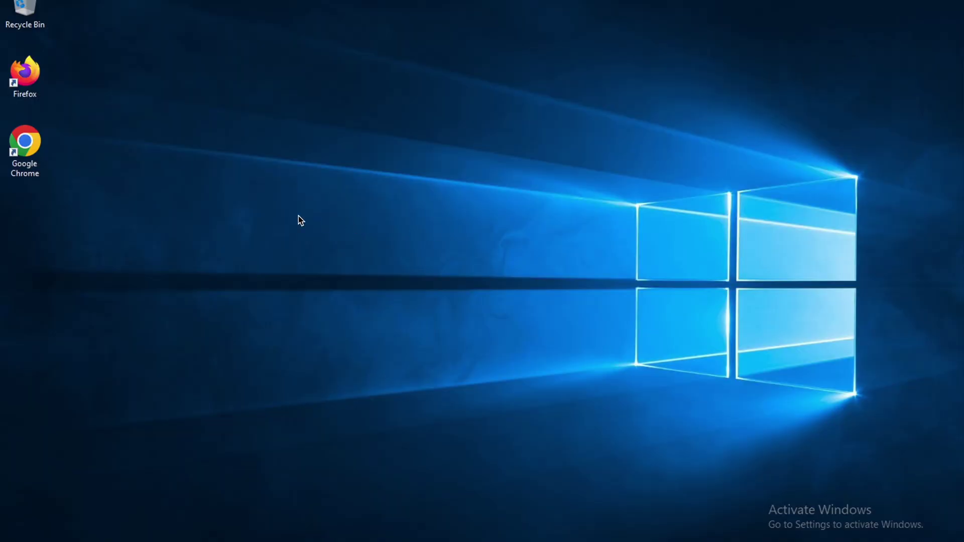
{"action": "right_click", "coordinate": [298, 216]}
{"action": "left_click", "coordinate": [339, 254]}
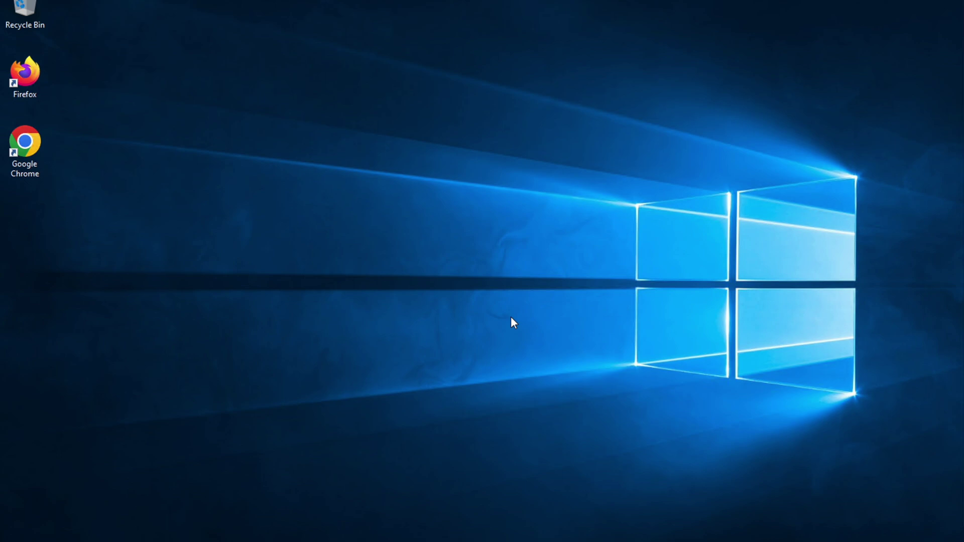
{"action": "right_click", "coordinate": [414, 252]}
{"action": "left_click", "coordinate": [427, 291]}
Step: Browse to C:\21_14\db and run setup.exe as administrator
{"action": "key", "text": "super+e"}
{"action": "left_click", "coordinate": [155, 318]}
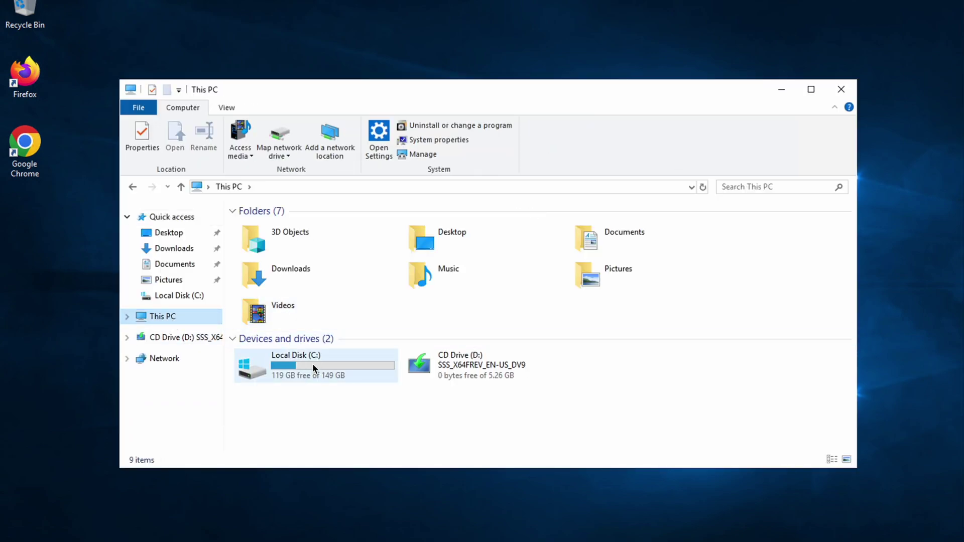
{"action": "double_click", "coordinate": [312, 363]}
{"action": "double_click", "coordinate": [271, 228]}
{"action": "double_click", "coordinate": [263, 229]}
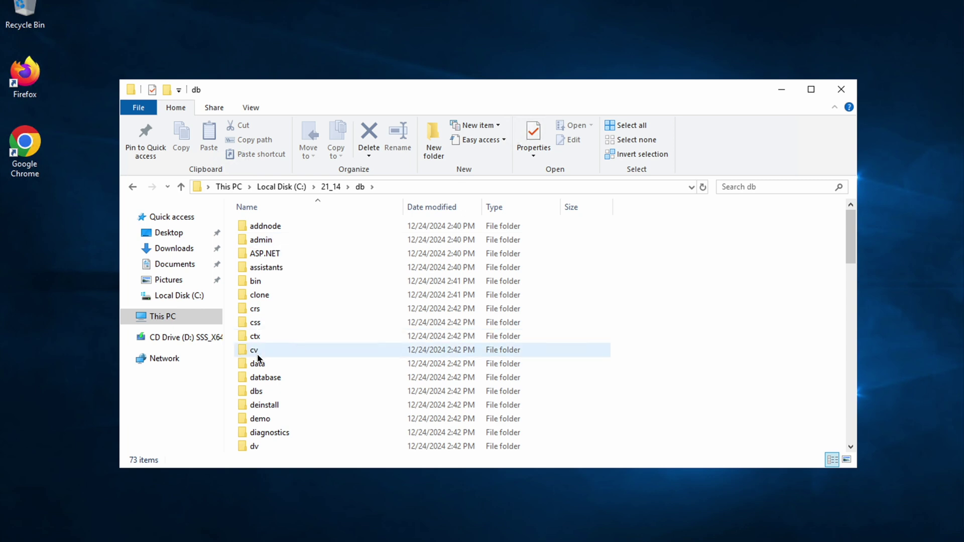
{"action": "scroll", "coordinate": [259, 358], "scroll_direction": "down", "scroll_amount": 4}
{"action": "scroll", "coordinate": [257, 358], "scroll_direction": "down", "scroll_amount": 15}
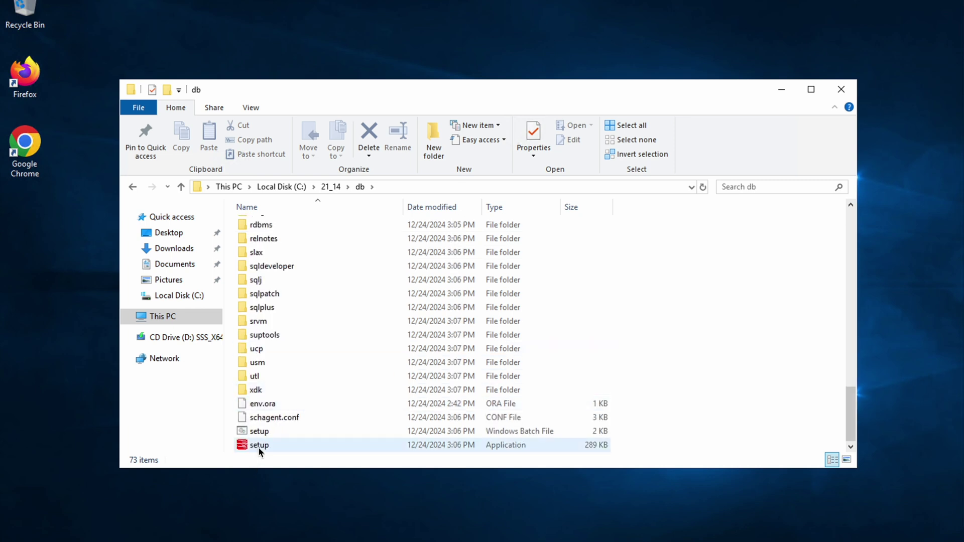
{"action": "right_click", "coordinate": [258, 447]}
{"action": "left_click", "coordinate": [326, 274]}
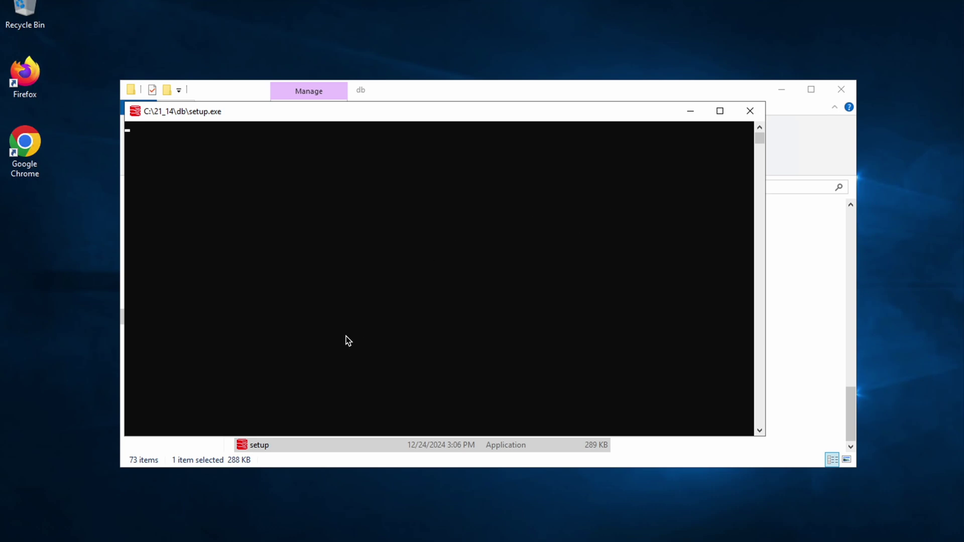
Step: Move the setup.exe console aside while the Database Setup Wizard launches
{"action": "left_click_drag", "start_coordinate": [510, 112], "coordinate": [589, 46]}
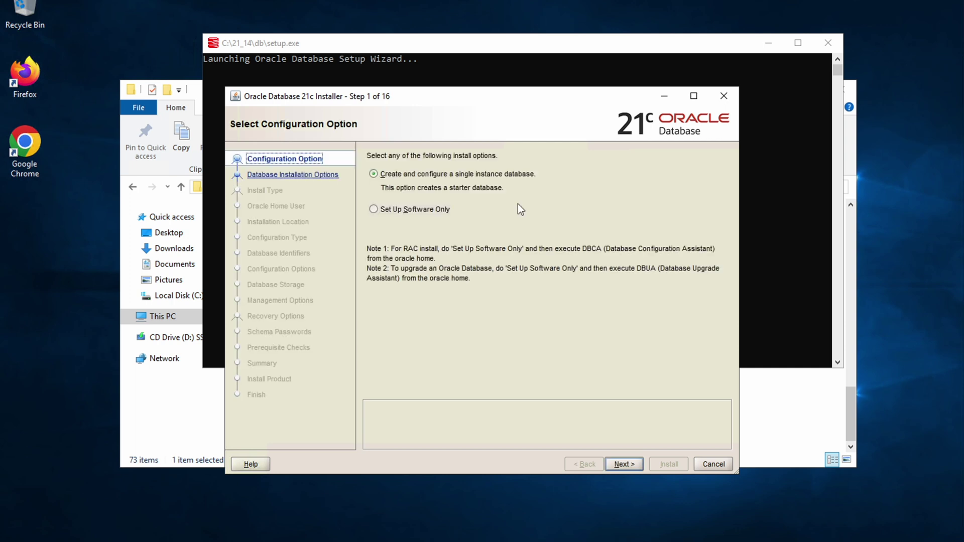
Step: Install software only: single instance, Enterprise Edition, Oracle base C:\21_14\app\Administrator
{"action": "left_click", "coordinate": [431, 209]}
{"action": "left_click", "coordinate": [624, 464]}
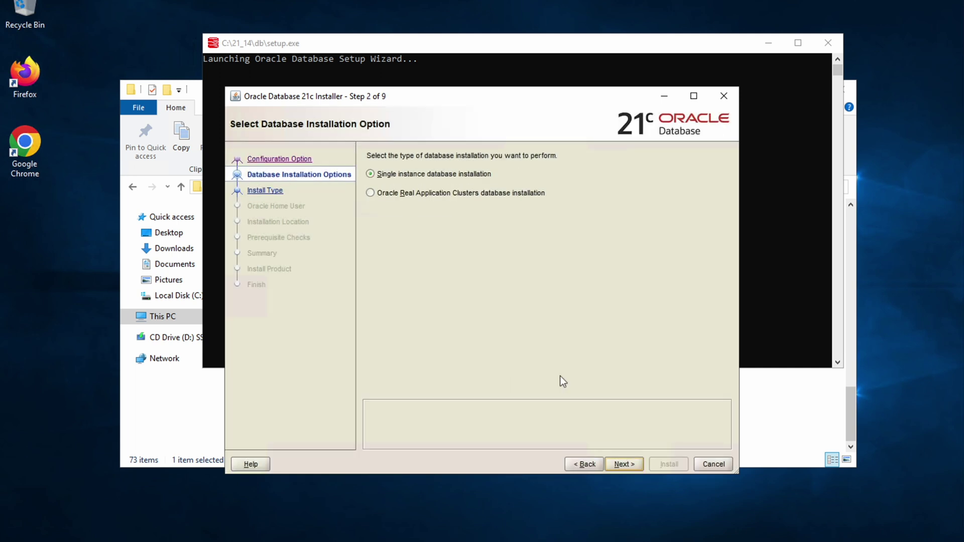
{"action": "left_click", "coordinate": [629, 468]}
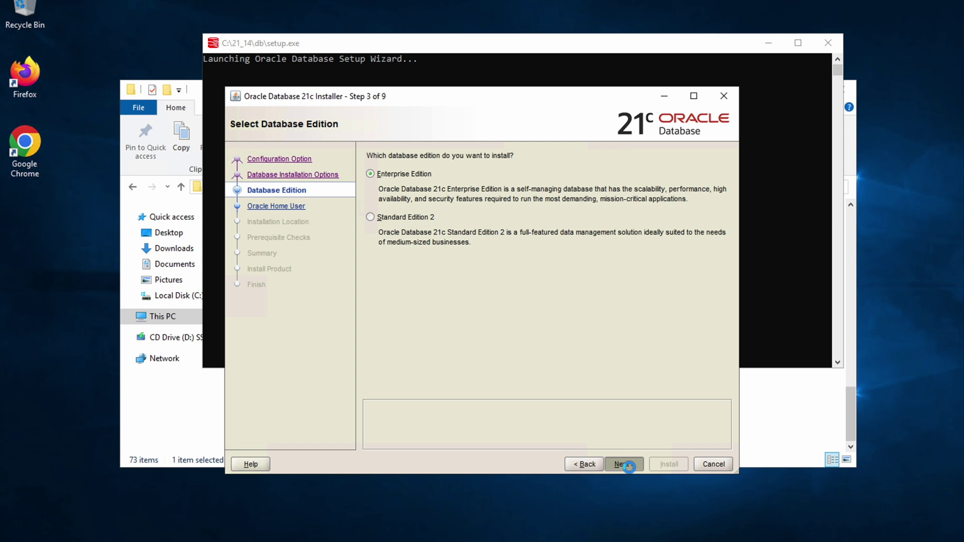
{"action": "left_click", "coordinate": [622, 464]}
{"action": "left_click", "coordinate": [622, 464]}
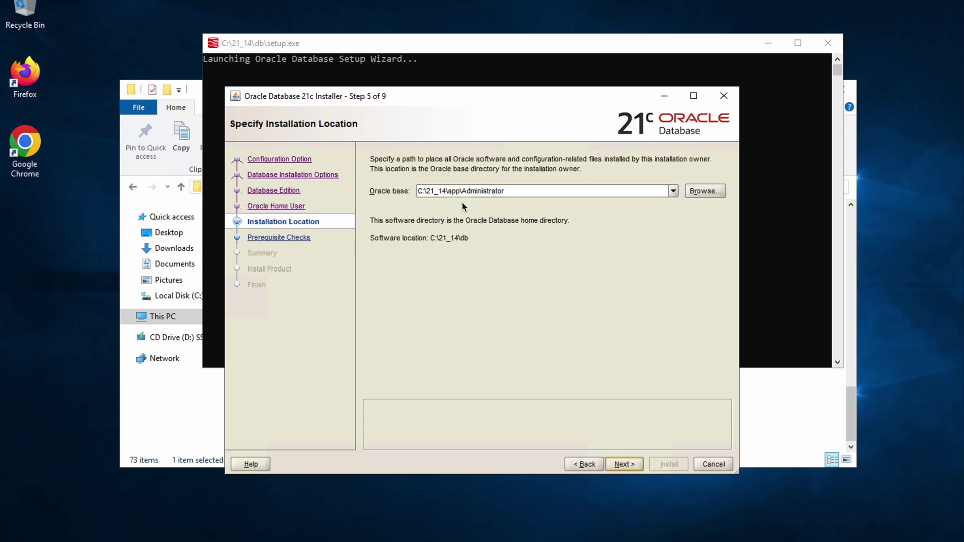
{"action": "left_click", "coordinate": [623, 461]}
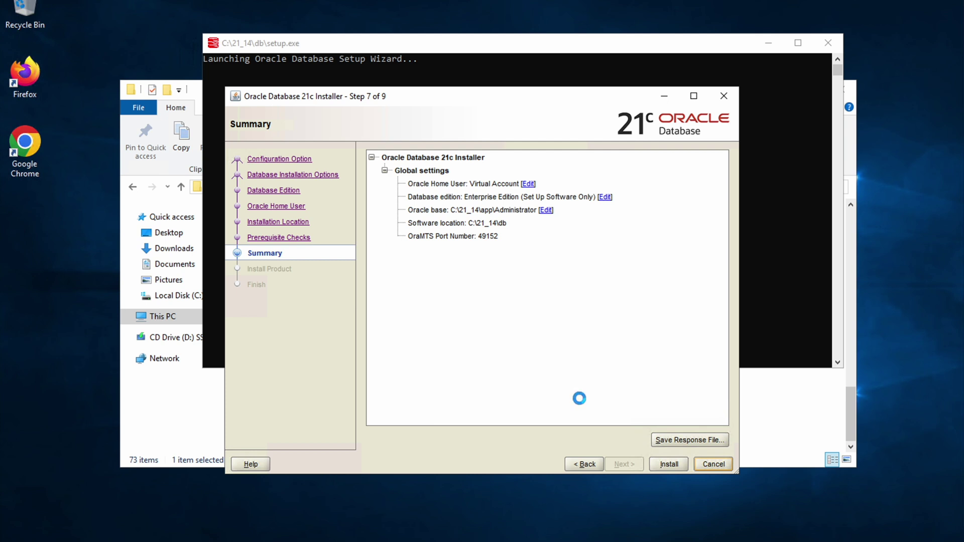
{"action": "left_click", "coordinate": [677, 467]}
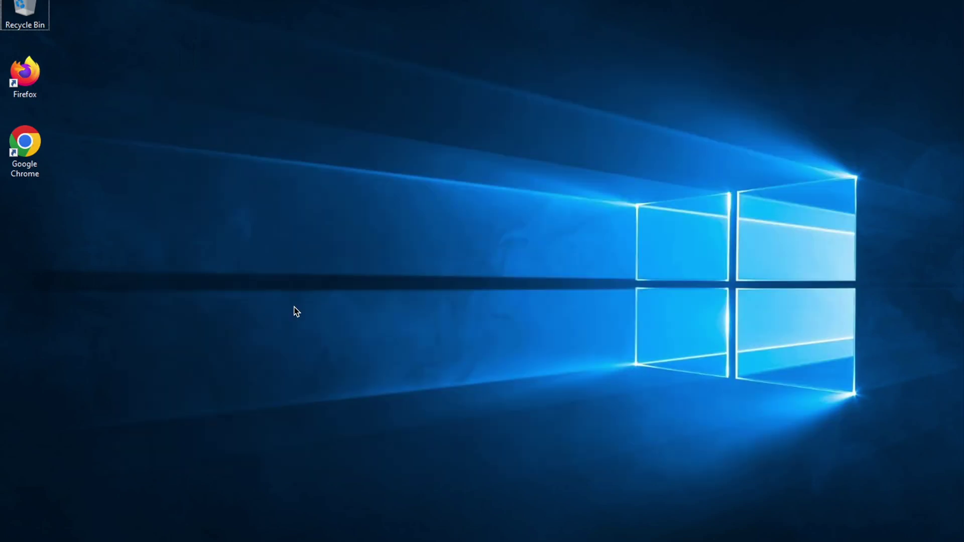
Step: Bring up the desktop's shortcut menu now that the installer has closed
{"action": "right_click", "coordinate": [281, 228]}
Step: Run Net Configuration Assistant as administrator from the Start menu's Oracle - OraDB21Home1 group
{"action": "left_click", "coordinate": [317, 267]}
{"action": "key", "text": "super"}
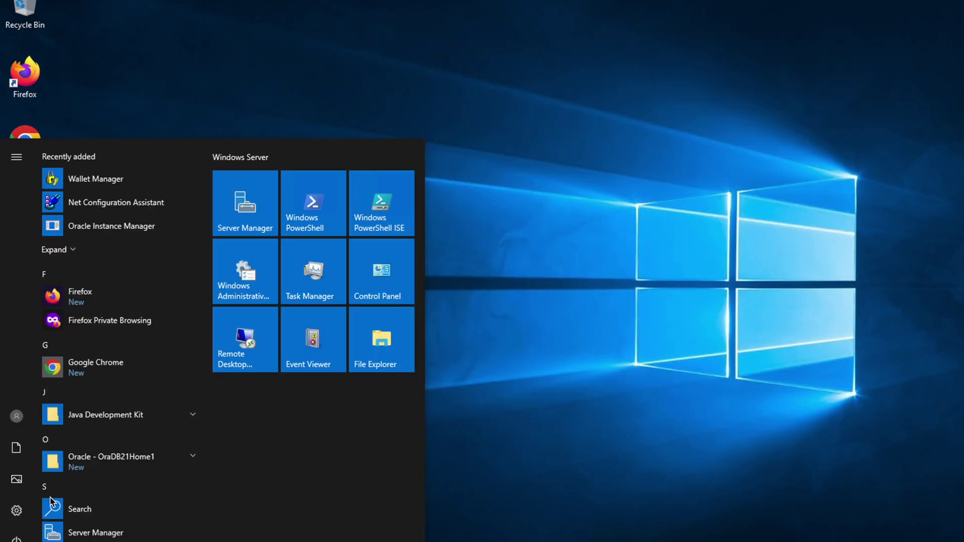
{"action": "scroll", "coordinate": [152, 380], "scroll_direction": "down", "scroll_amount": 3}
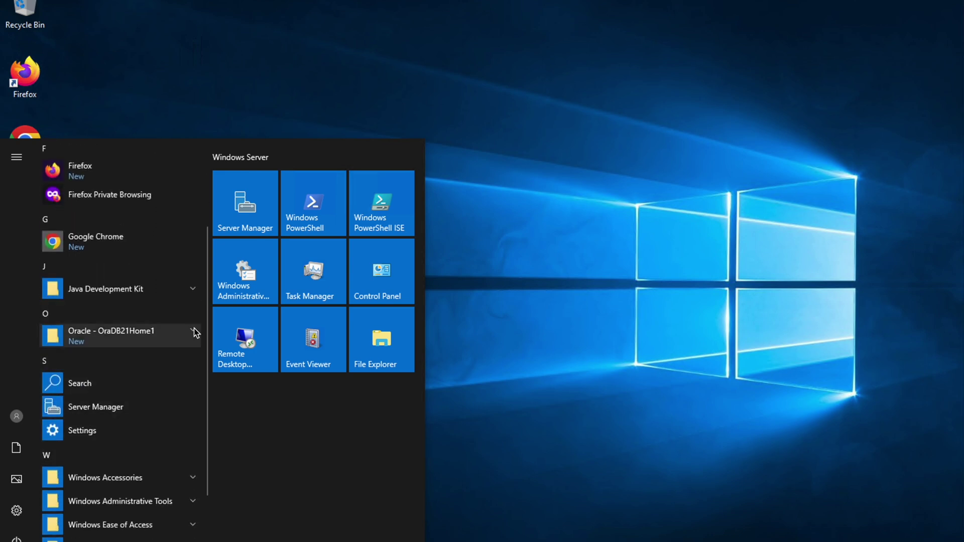
{"action": "left_click", "coordinate": [193, 332]}
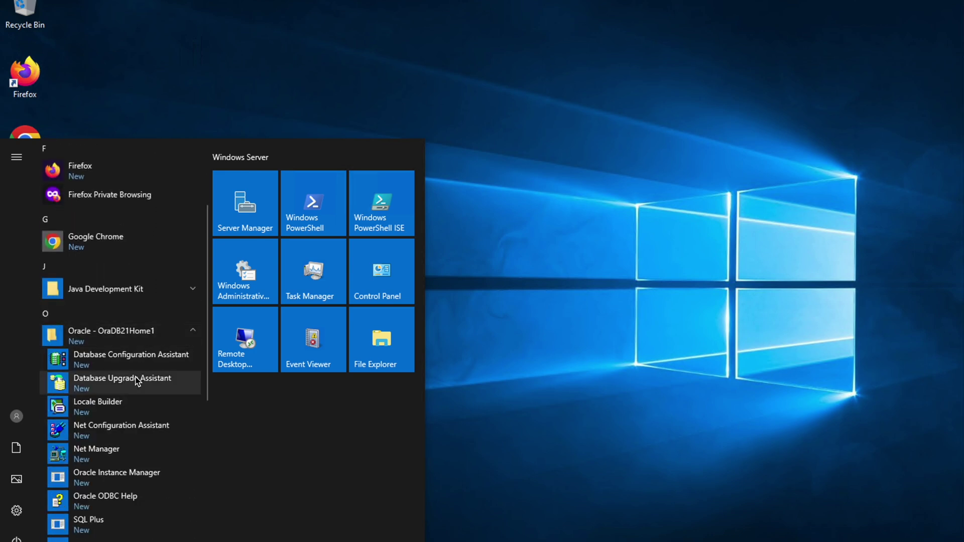
{"action": "right_click", "coordinate": [127, 431]}
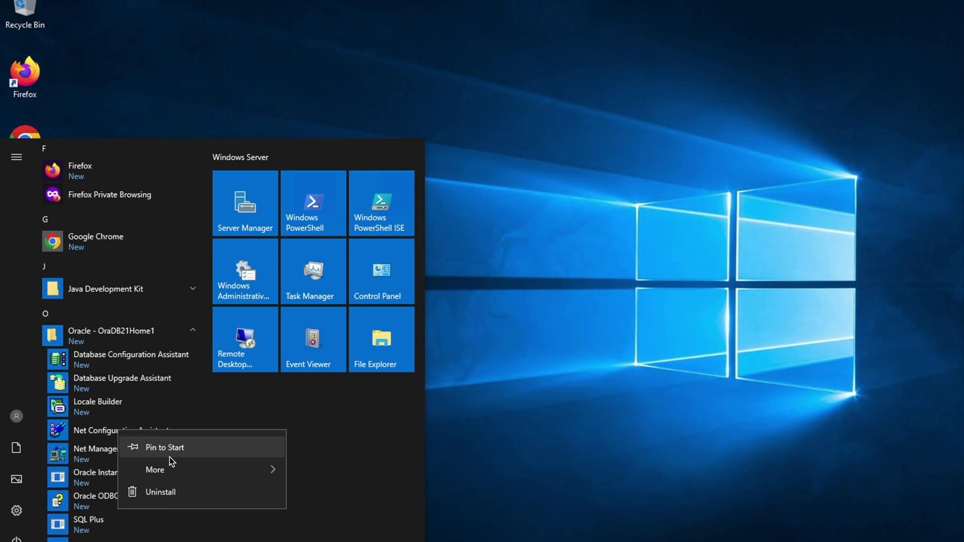
{"action": "mouse_move", "coordinate": [190, 469]}
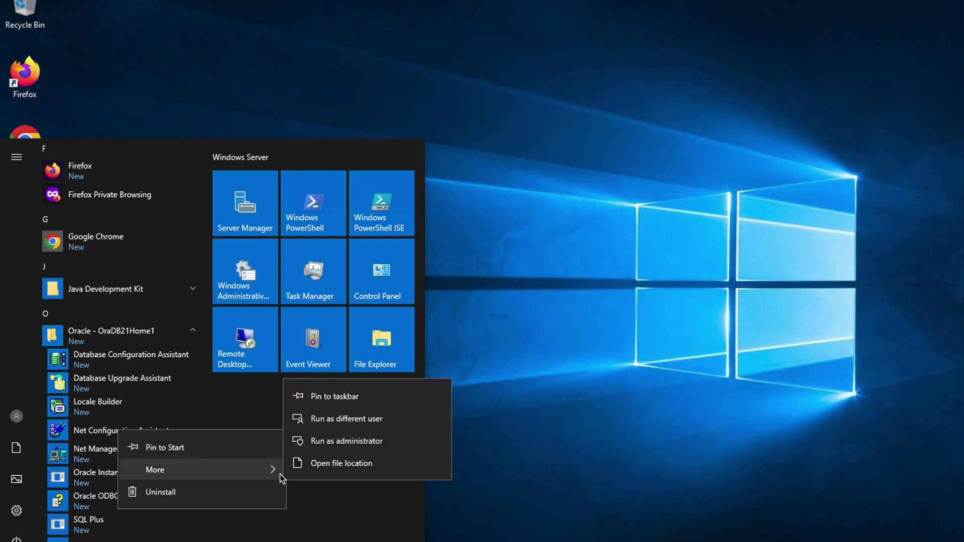
{"action": "left_click", "coordinate": [374, 442]}
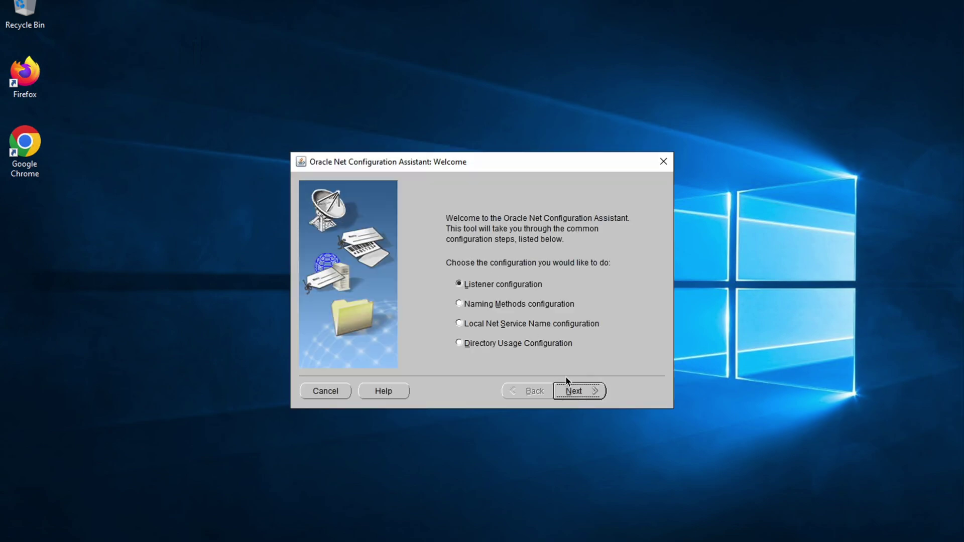
Step: Add listener LISTENER on TCP port 1521 with no further listeners, then close the assistant
{"action": "left_click", "coordinate": [571, 393]}
{"action": "left_click", "coordinate": [571, 392]}
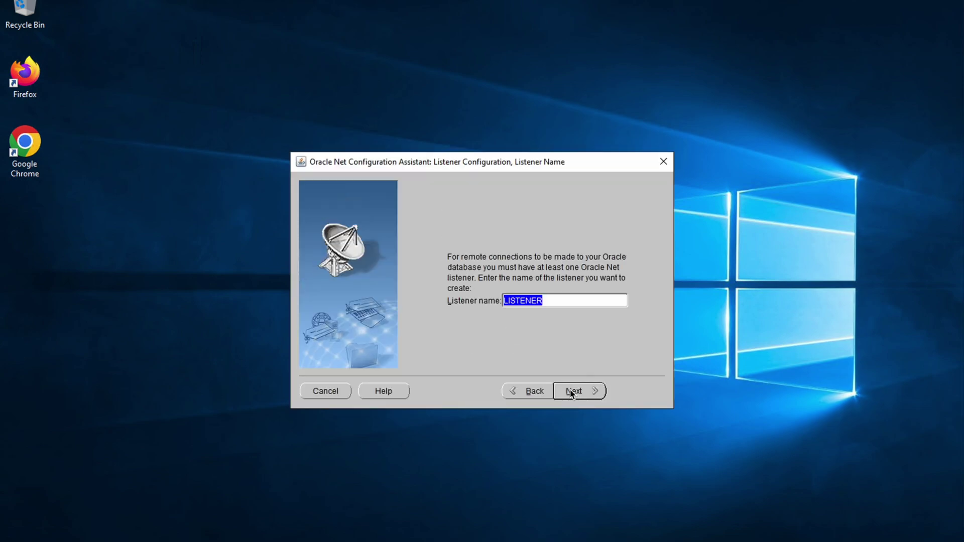
{"action": "left_click", "coordinate": [571, 393]}
{"action": "left_click", "coordinate": [571, 392]}
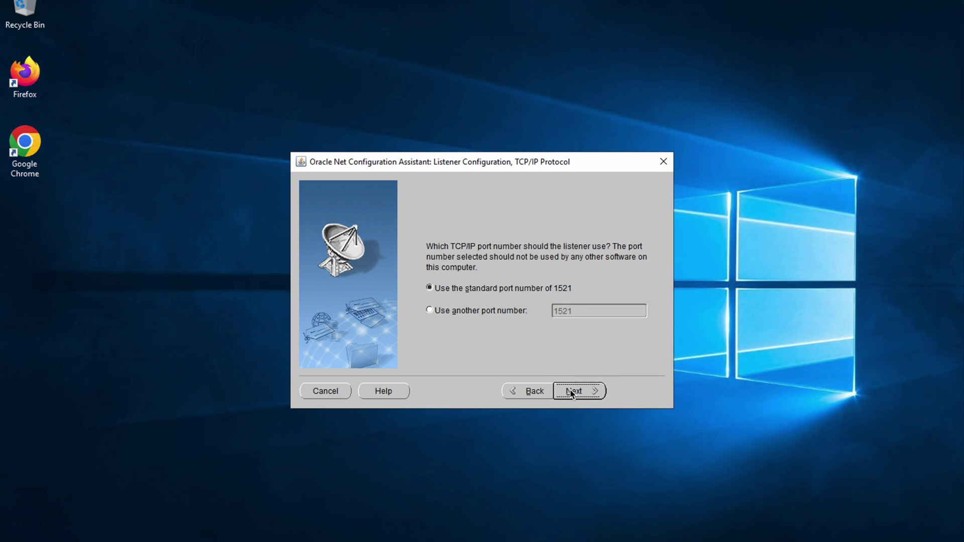
{"action": "left_click", "coordinate": [571, 393]}
{"action": "left_click", "coordinate": [570, 391]}
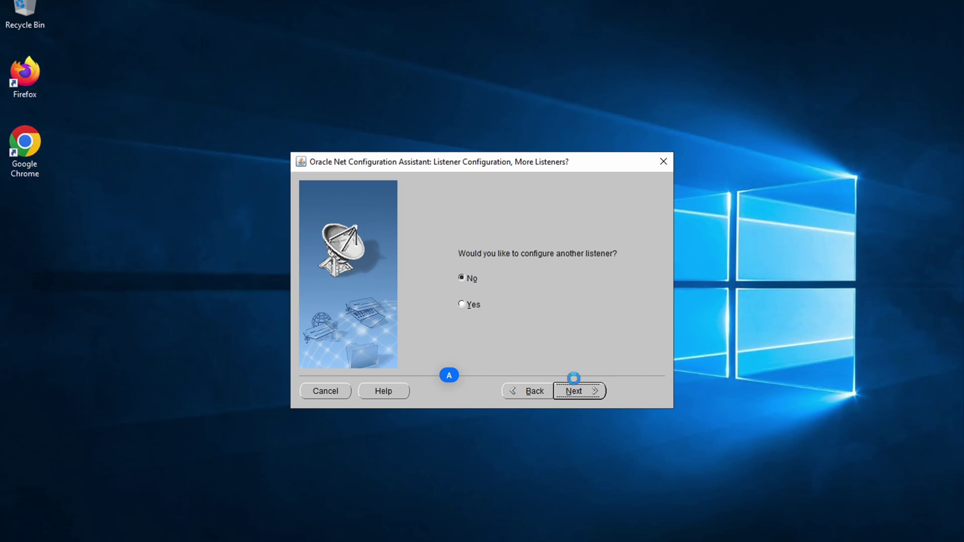
{"action": "left_click", "coordinate": [574, 383]}
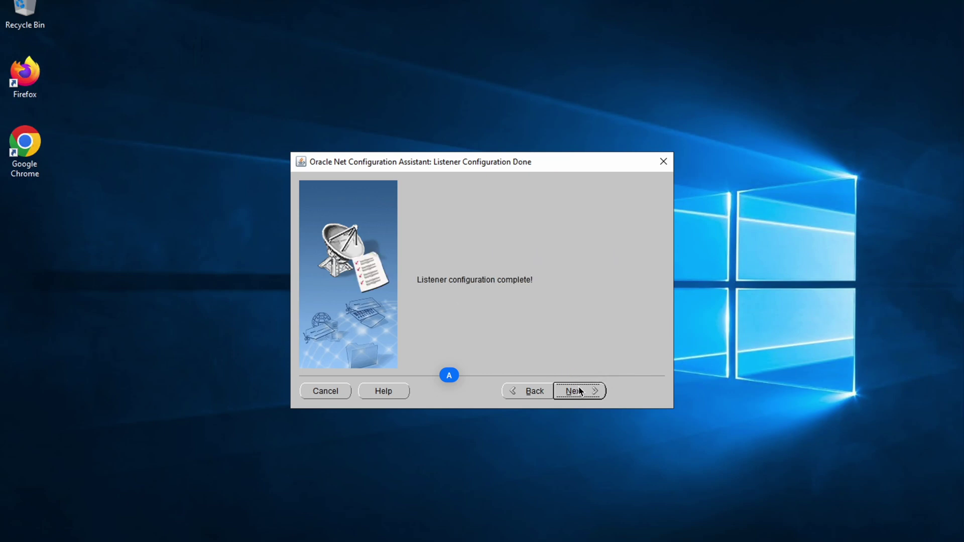
{"action": "left_click", "coordinate": [637, 391]}
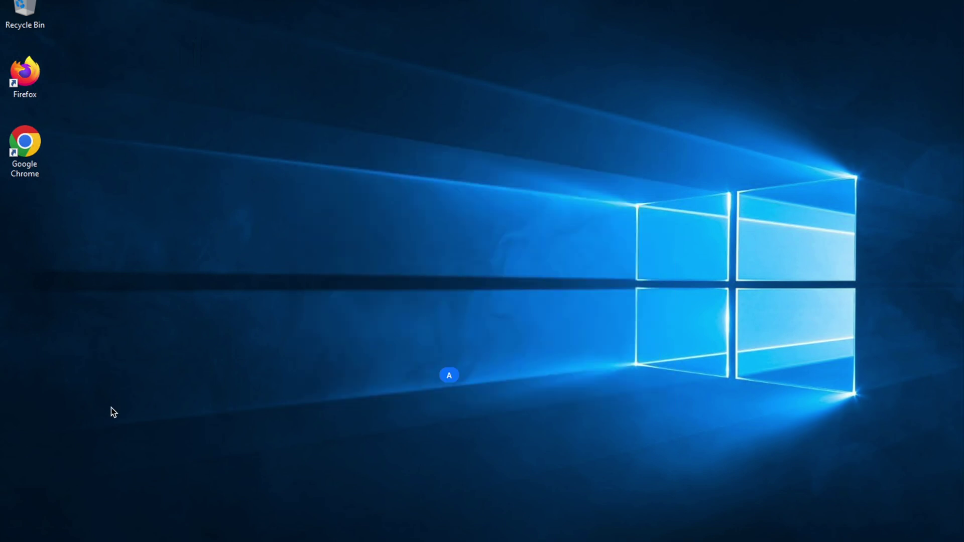
Step: Run Database Configuration Assistant as administrator from the Start menu's Oracle - OraDB21Home1 group
{"action": "left_click", "coordinate": [22, 539]}
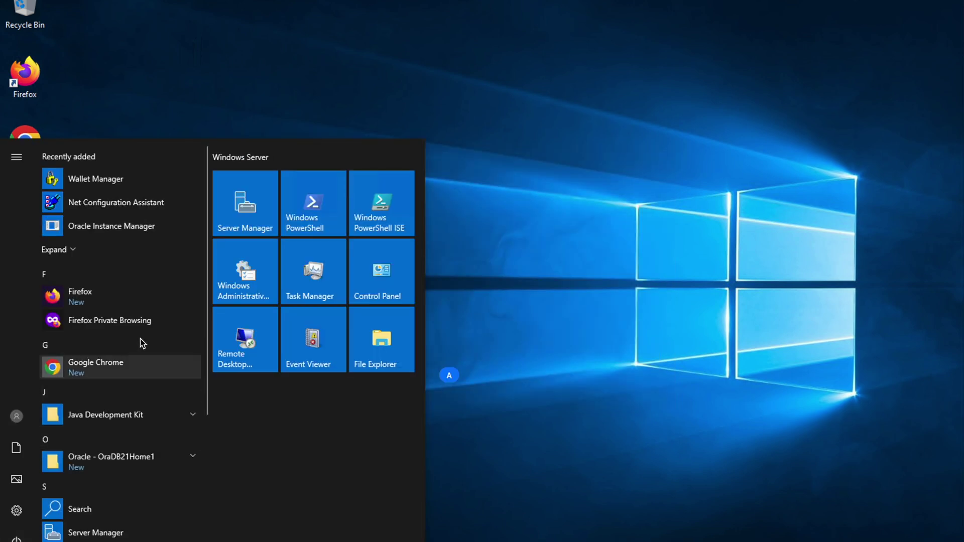
{"action": "scroll", "coordinate": [142, 340], "scroll_direction": "down", "scroll_amount": 5}
{"action": "left_click", "coordinate": [198, 336]}
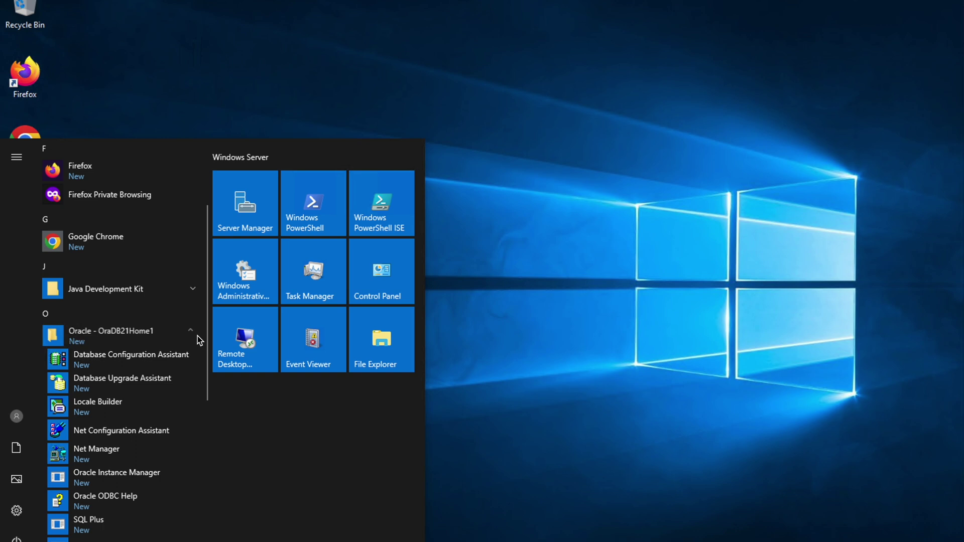
{"action": "right_click", "coordinate": [154, 364]}
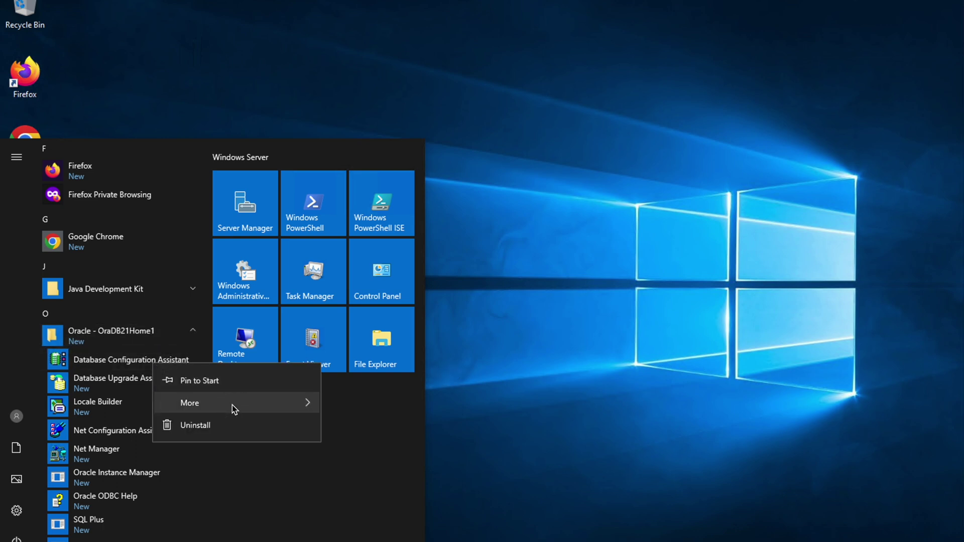
{"action": "mouse_move", "coordinate": [232, 404]}
{"action": "left_click", "coordinate": [389, 453]}
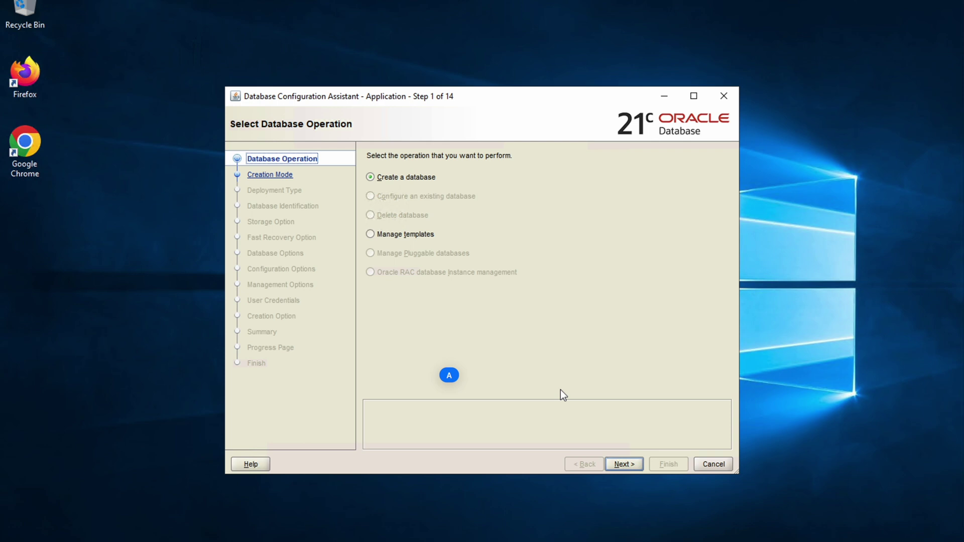
Step: Choose advanced configuration to create a database and accept defaults through to Configuration Options
{"action": "left_click", "coordinate": [627, 465]}
{"action": "left_click", "coordinate": [411, 366]}
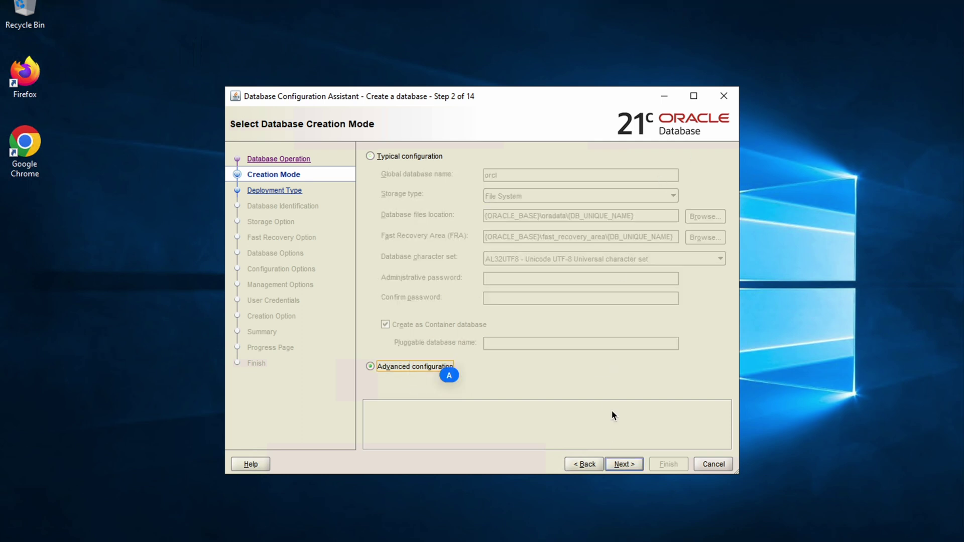
{"action": "left_click", "coordinate": [624, 465]}
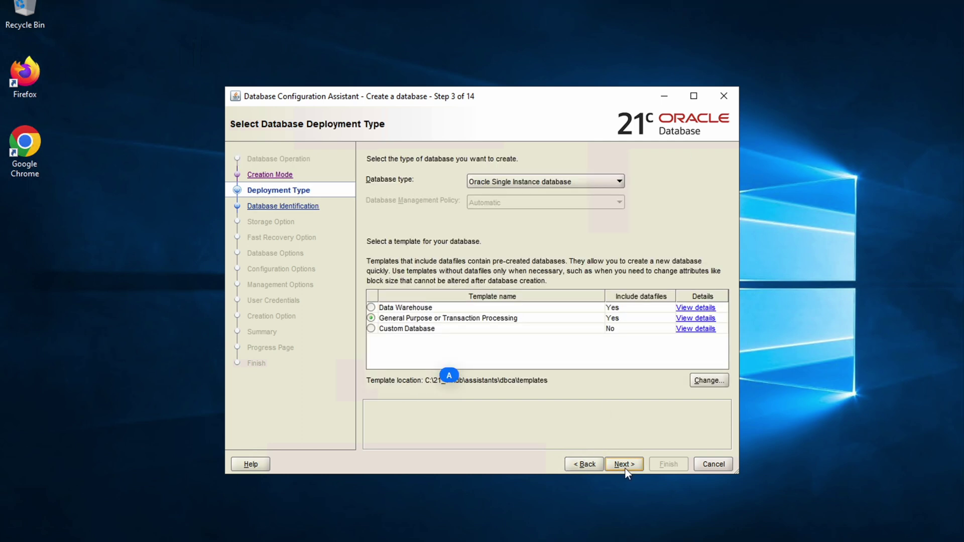
{"action": "left_click", "coordinate": [625, 465]}
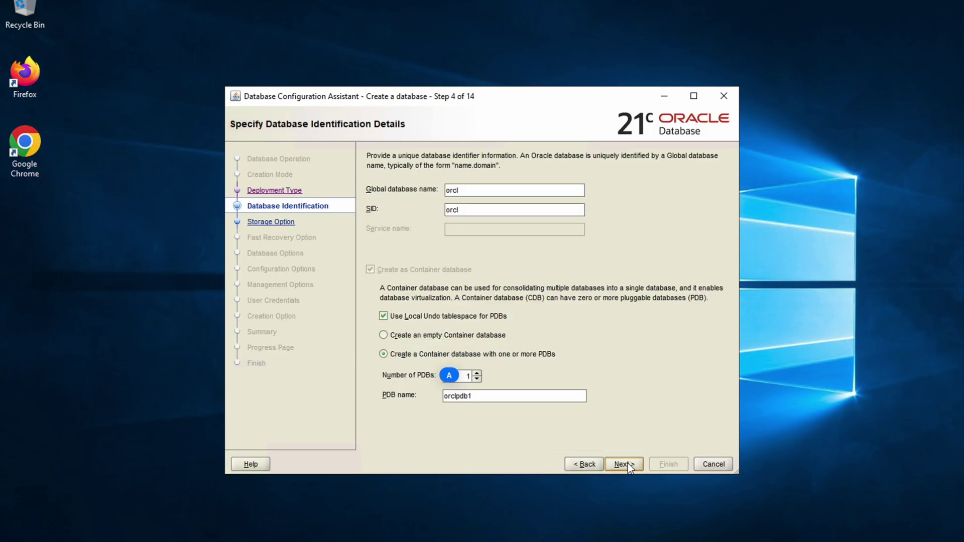
{"action": "left_click", "coordinate": [623, 464]}
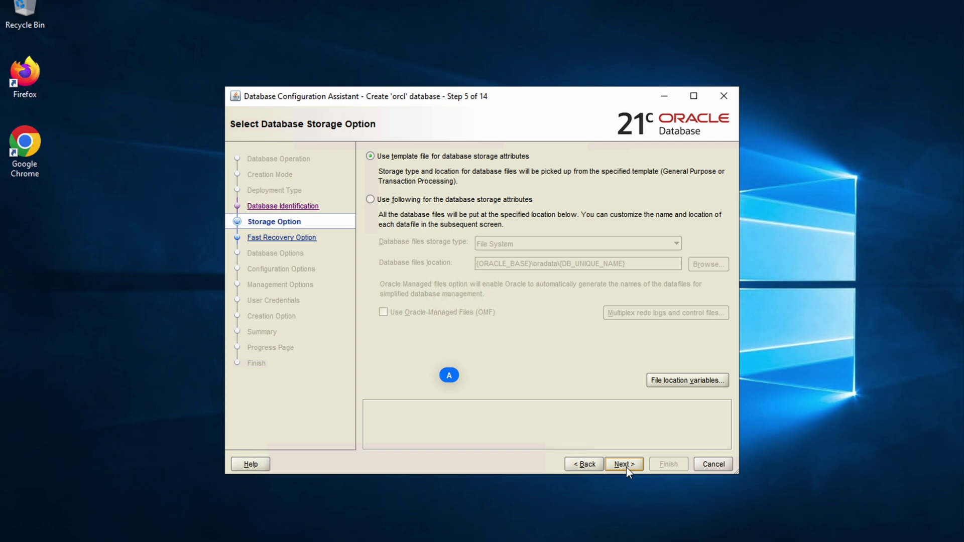
{"action": "left_click", "coordinate": [625, 465]}
{"action": "left_click", "coordinate": [625, 466]}
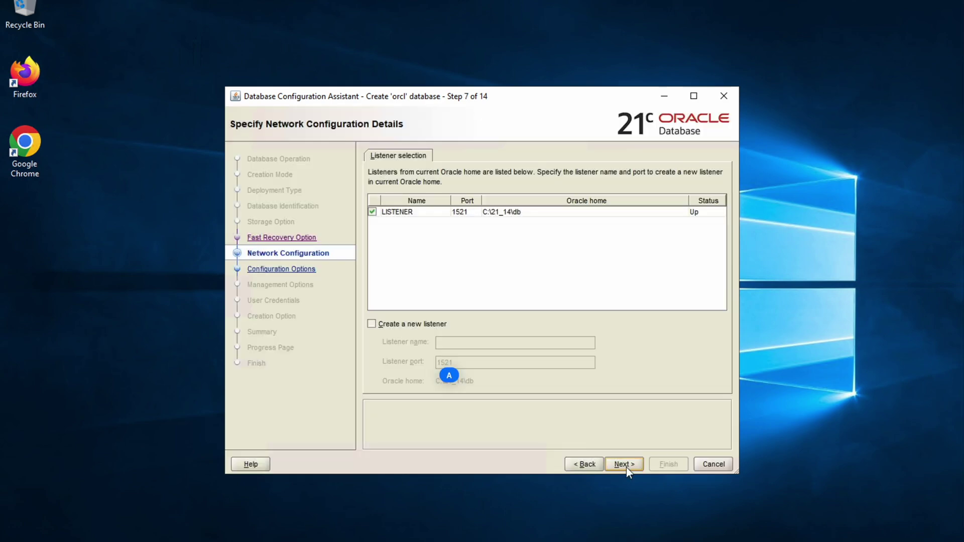
{"action": "left_click", "coordinate": [624, 465]}
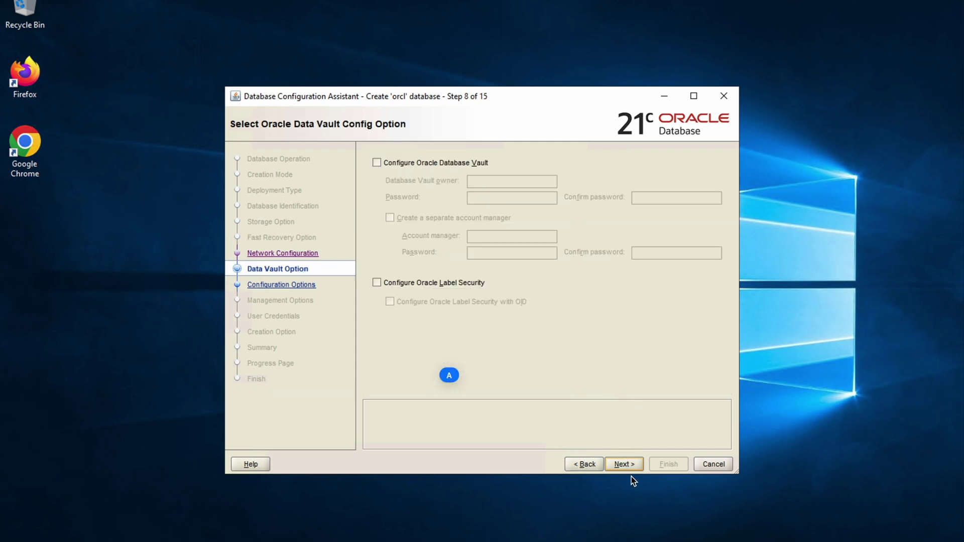
{"action": "left_click", "coordinate": [625, 464]}
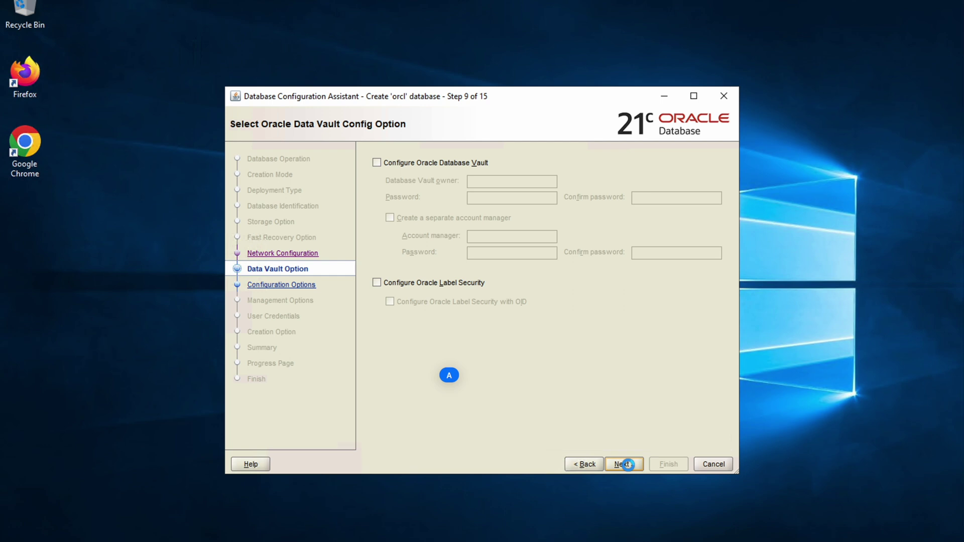
{"action": "left_click", "coordinate": [626, 464]}
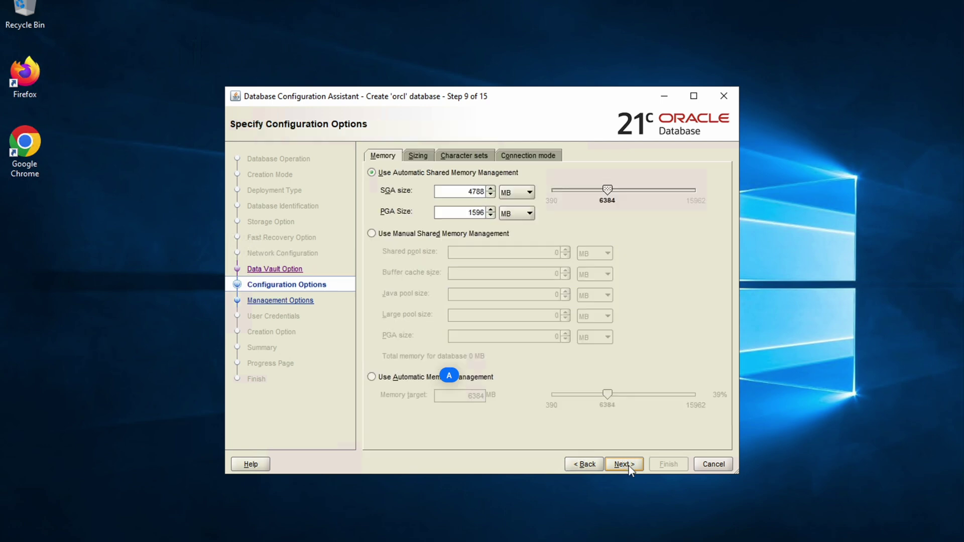
Step: Review the Sizing, Character sets and Connection mode tabs, then return to Configuration Options
{"action": "left_click", "coordinate": [417, 155]}
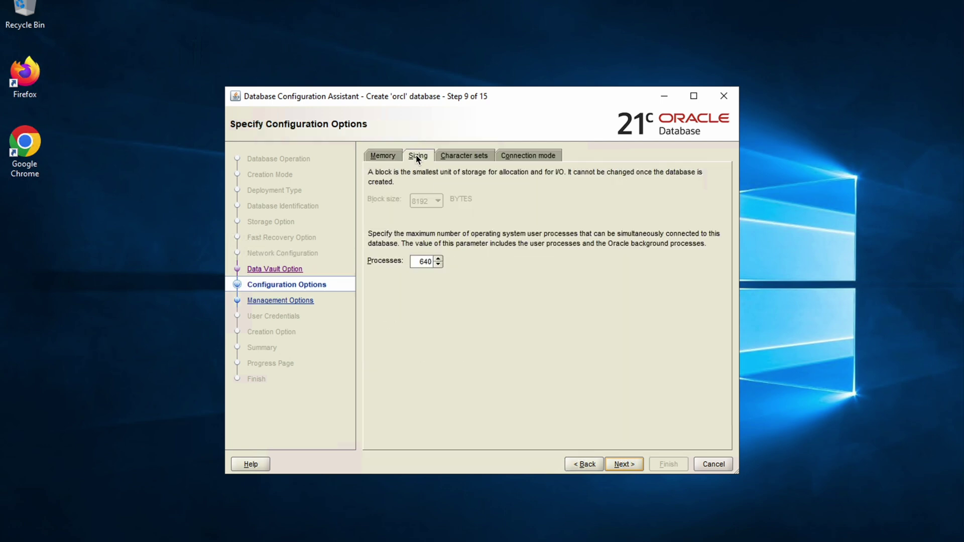
{"action": "left_click", "coordinate": [464, 156]}
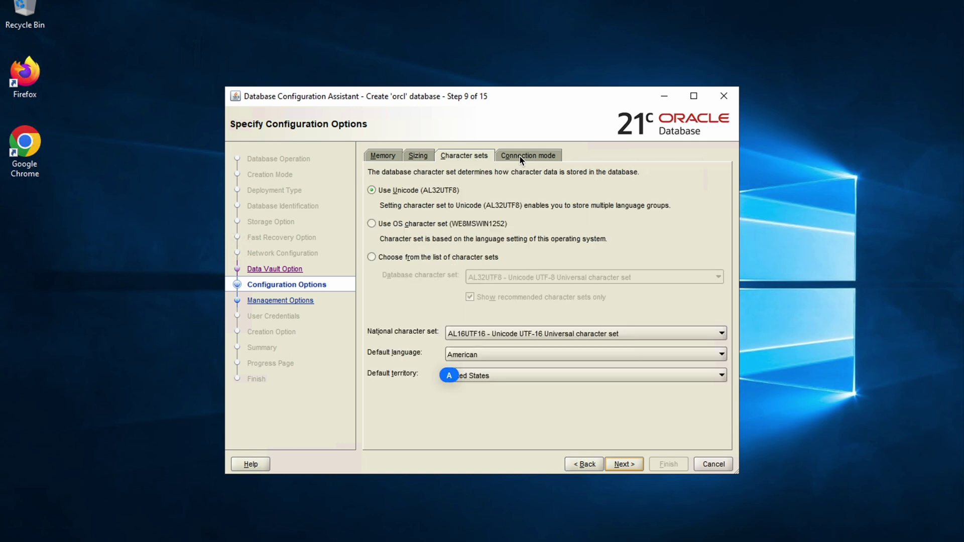
{"action": "left_click", "coordinate": [527, 156]}
{"action": "left_click", "coordinate": [622, 464]}
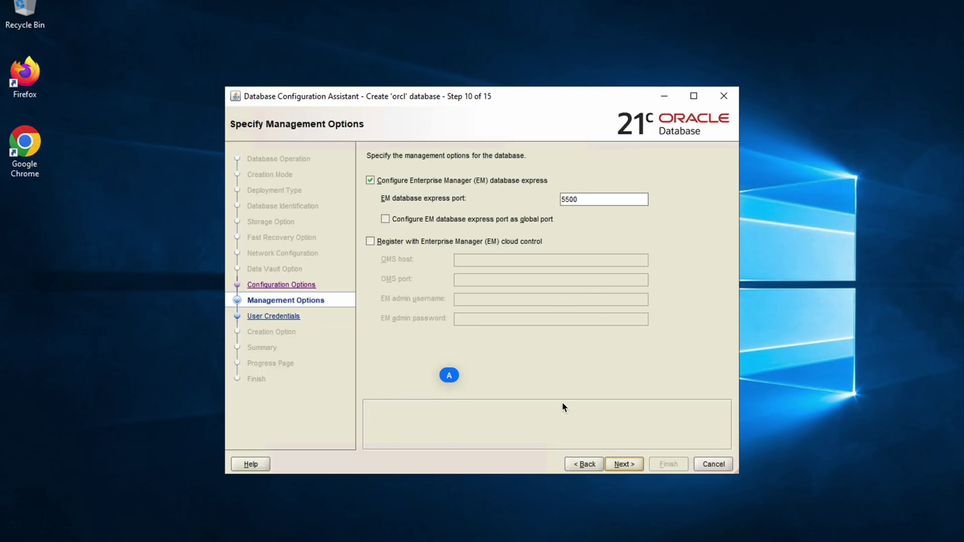
{"action": "left_click", "coordinate": [591, 465]}
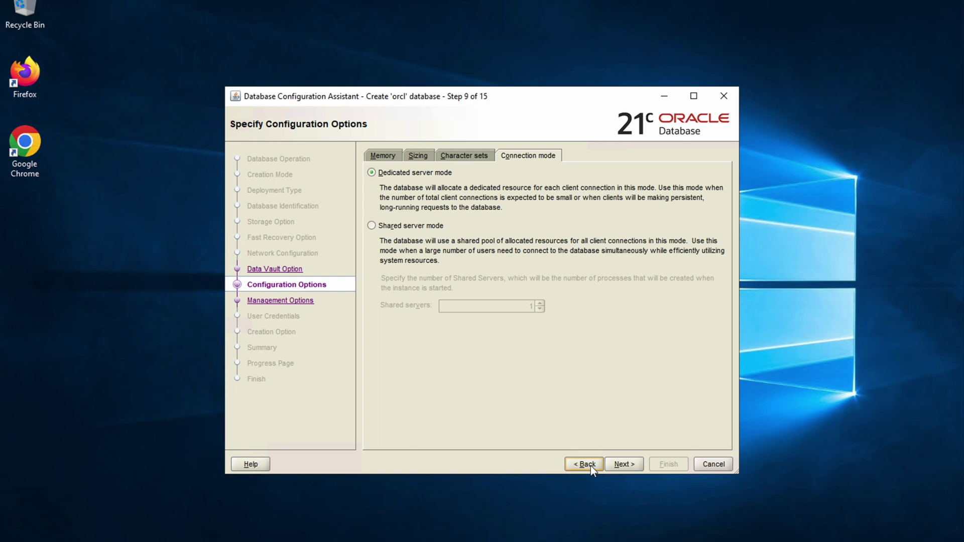
{"action": "left_click", "coordinate": [584, 464]}
{"action": "left_click", "coordinate": [584, 464]}
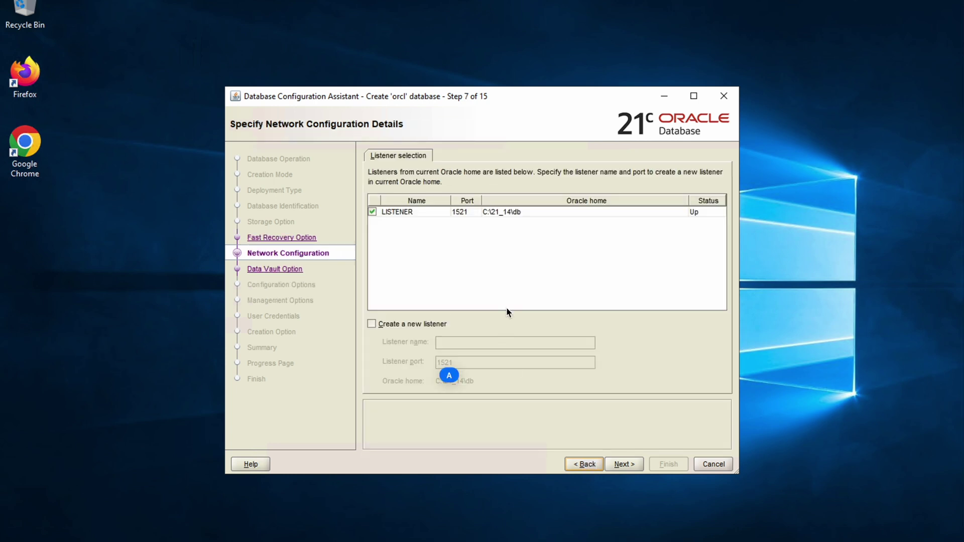
{"action": "left_click", "coordinate": [617, 466]}
{"action": "left_click", "coordinate": [635, 464]}
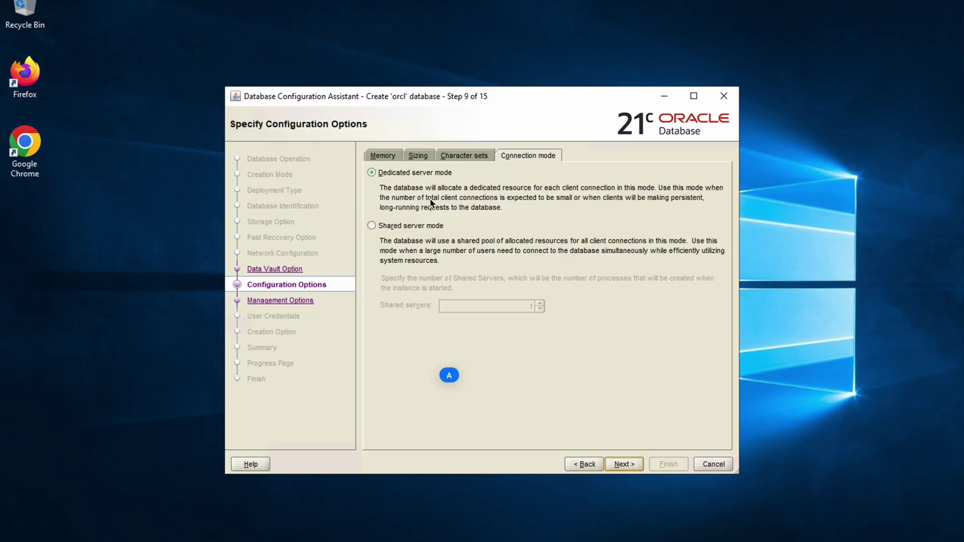
Step: Change the Processes value on the Sizing tab to 1000
{"action": "left_click", "coordinate": [382, 159]}
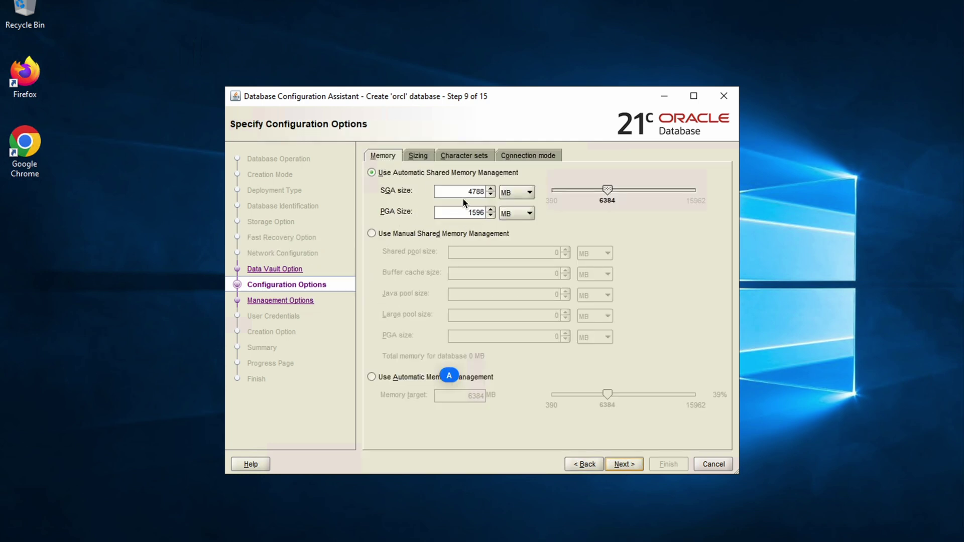
{"action": "left_click", "coordinate": [423, 158]}
{"action": "left_click", "coordinate": [428, 261]}
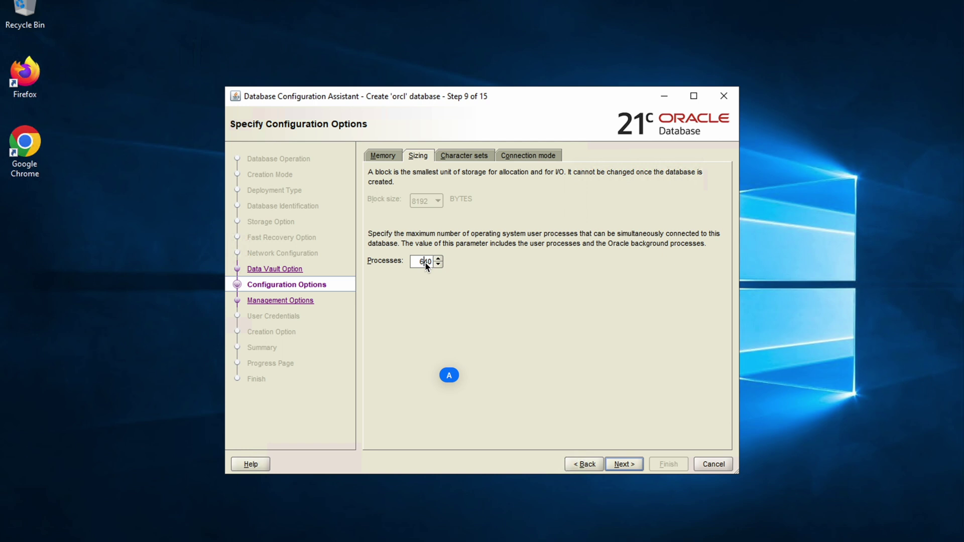
{"action": "key", "text": "BackSpace"}
{"action": "key", "text": "Delete"}
{"action": "type", "text": "0"}
{"action": "key", "text": "BackSpace"}
{"action": "key", "text": "BackSpace"}
{"action": "type", "text": "100"}
Step: Confirm Processes reads 1000 after checking the other tabs, and advance to Management Options
{"action": "left_click", "coordinate": [466, 157]}
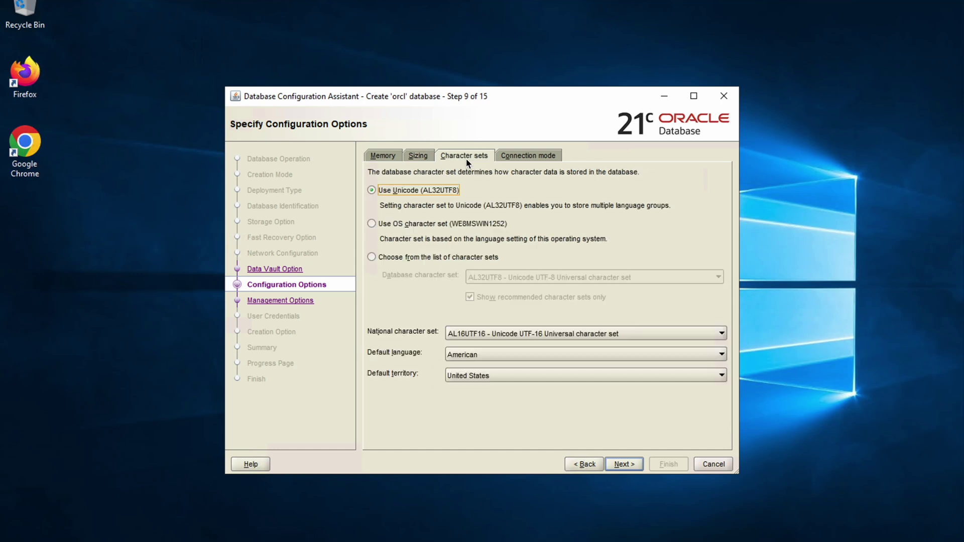
{"action": "left_click", "coordinate": [529, 156]}
{"action": "left_click", "coordinate": [418, 155]}
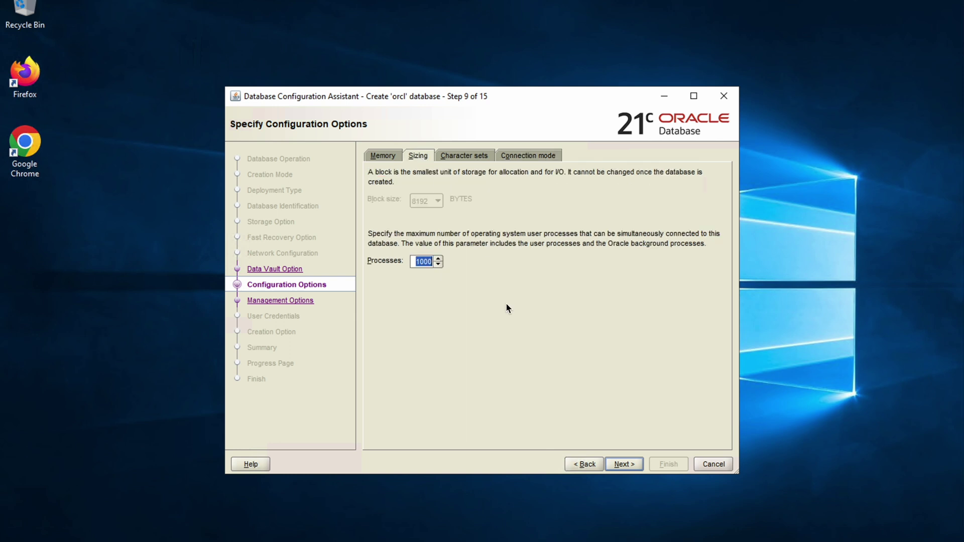
{"action": "left_click", "coordinate": [624, 464]}
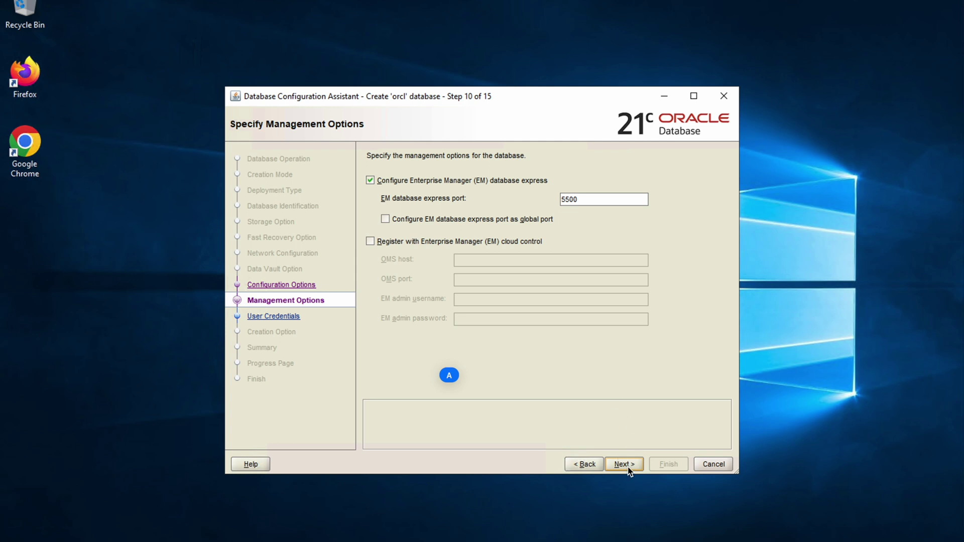
Step: Uncheck EM Database Express, give all admin accounts one shared password, and accept the weak-password warning
{"action": "left_click", "coordinate": [415, 182]}
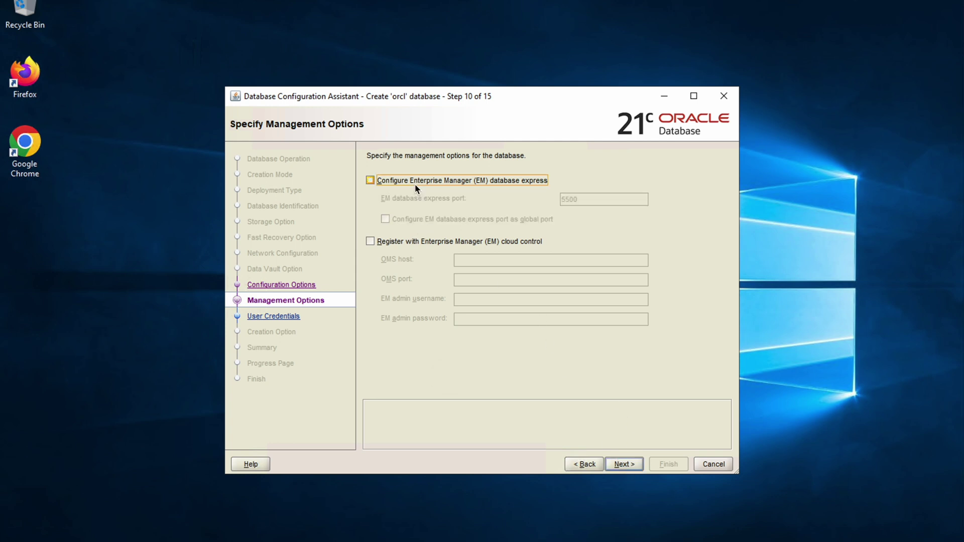
{"action": "left_click", "coordinate": [628, 466]}
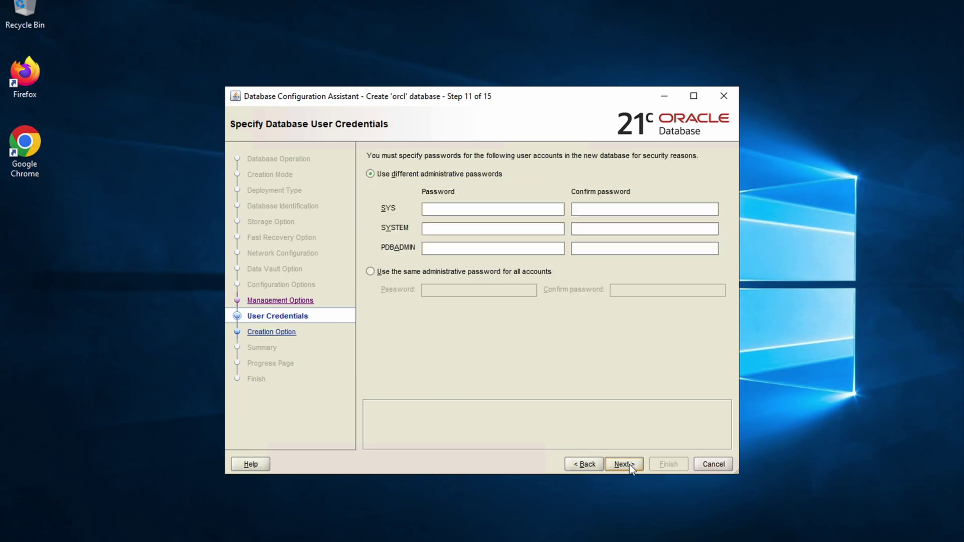
{"action": "left_click", "coordinate": [416, 271]}
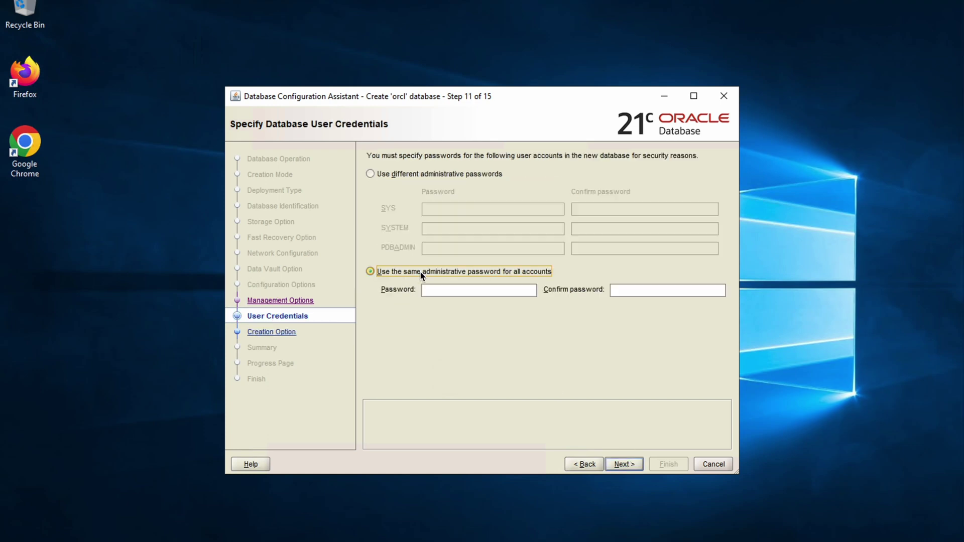
{"action": "left_click", "coordinate": [467, 296]}
{"action": "type", "text": "ora"}
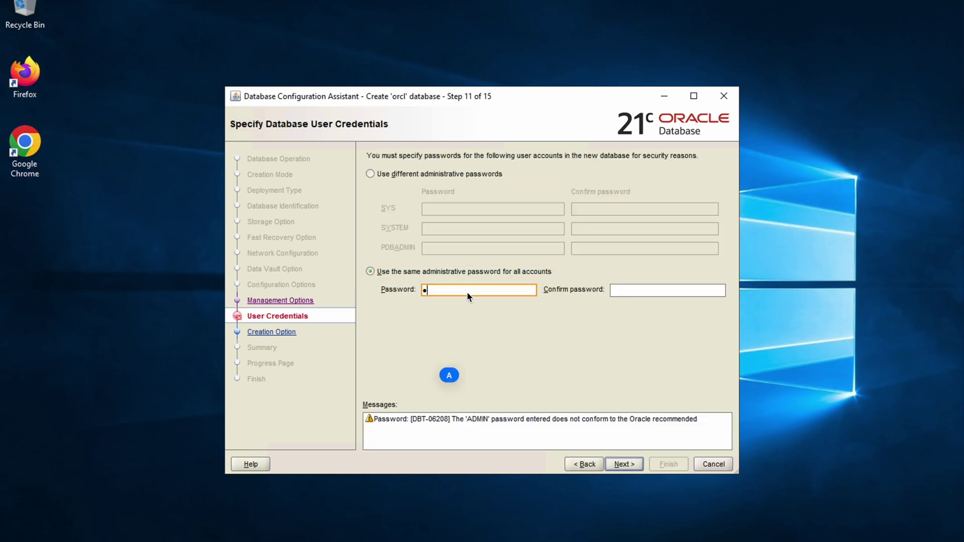
{"action": "type", "text": "cle"}
{"action": "key", "text": "Tab"}
{"action": "type", "text": "oracle"}
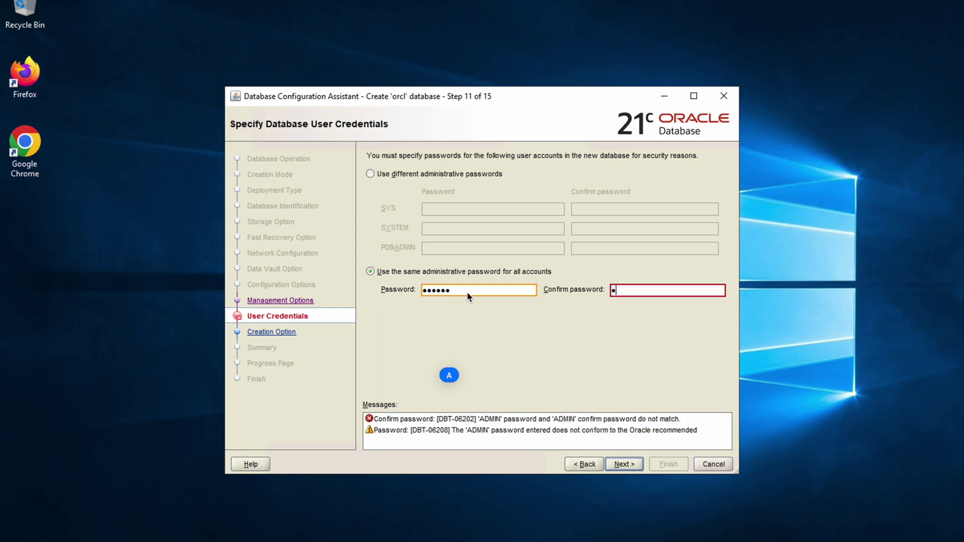
{"action": "left_click", "coordinate": [631, 468]}
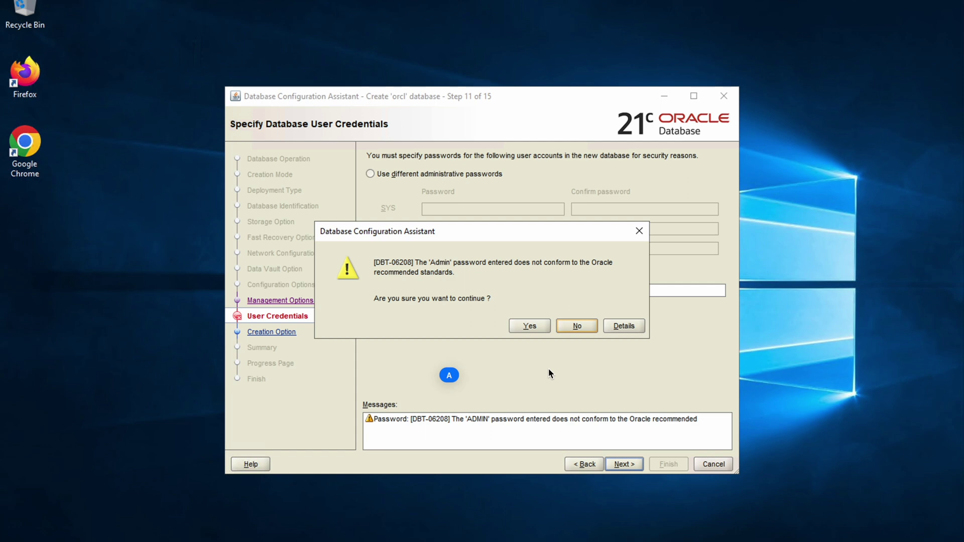
{"action": "left_click", "coordinate": [532, 327]}
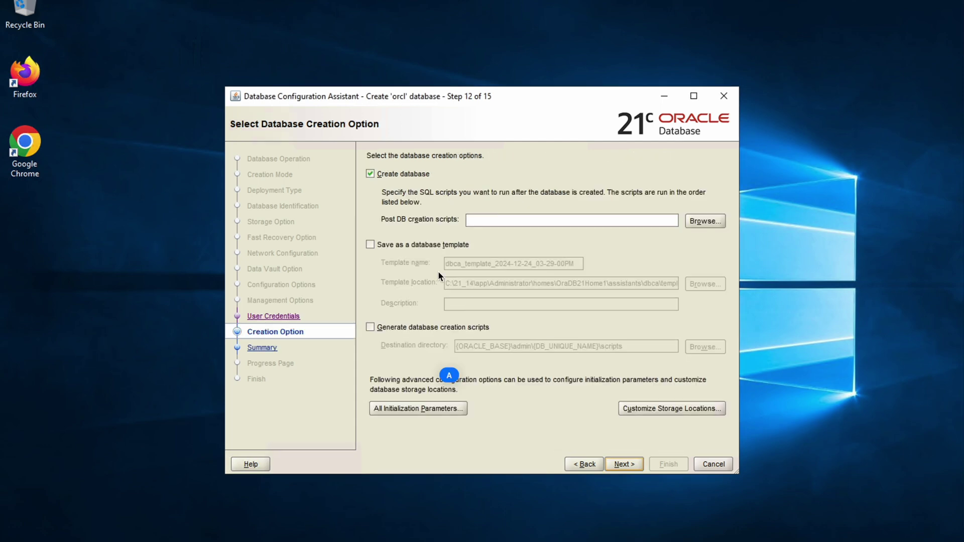
Step: Create the orcl database from the Summary page and close the assistant when creation finishes
{"action": "left_click", "coordinate": [628, 465]}
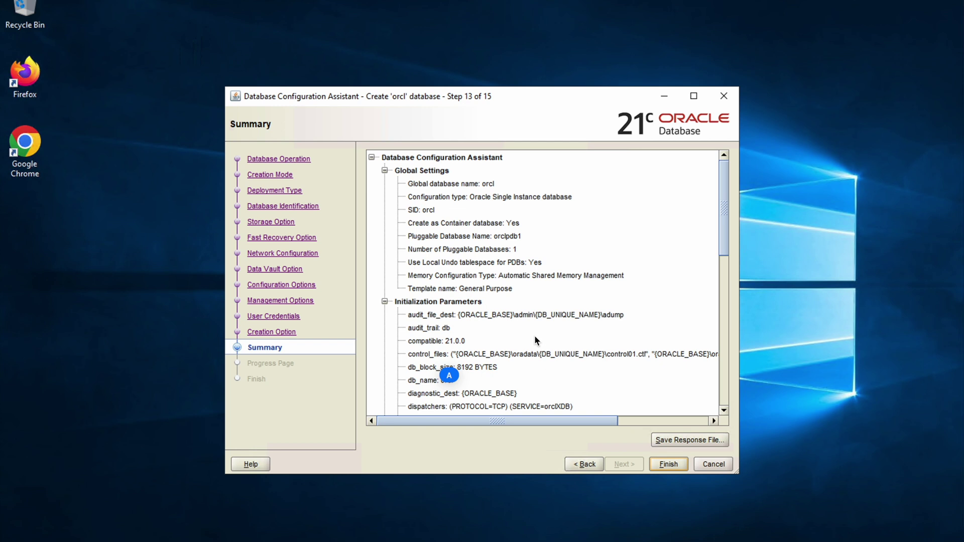
{"action": "left_click", "coordinate": [670, 468]}
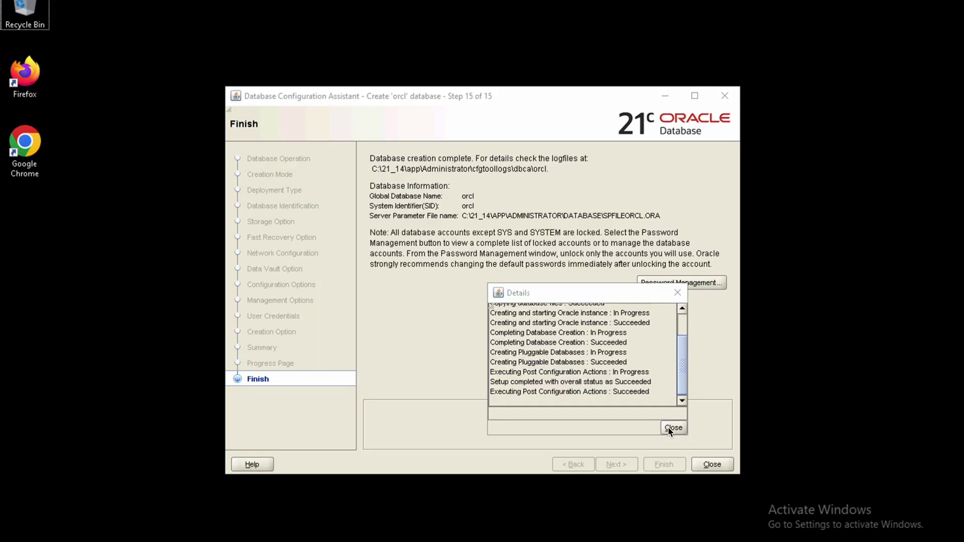
{"action": "left_click", "coordinate": [669, 430]}
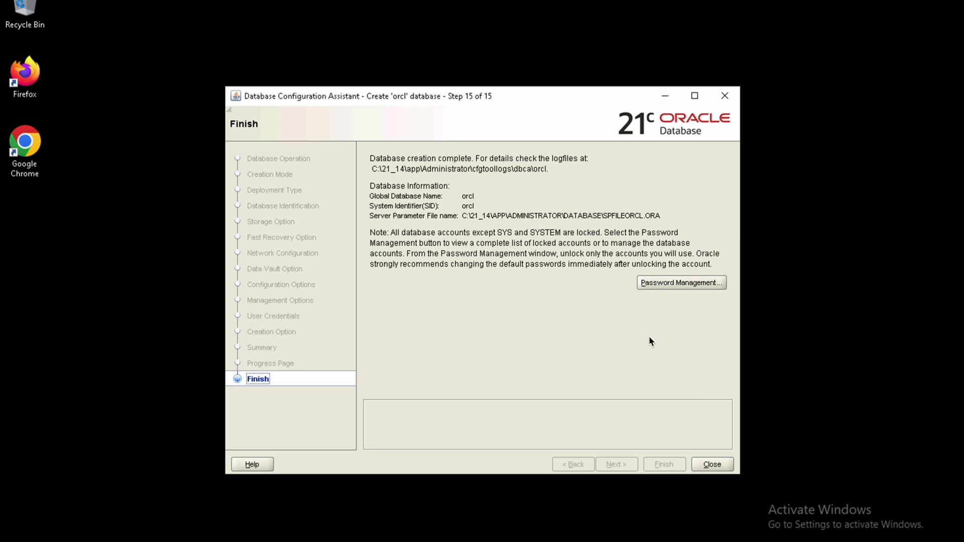
{"action": "left_click", "coordinate": [721, 467]}
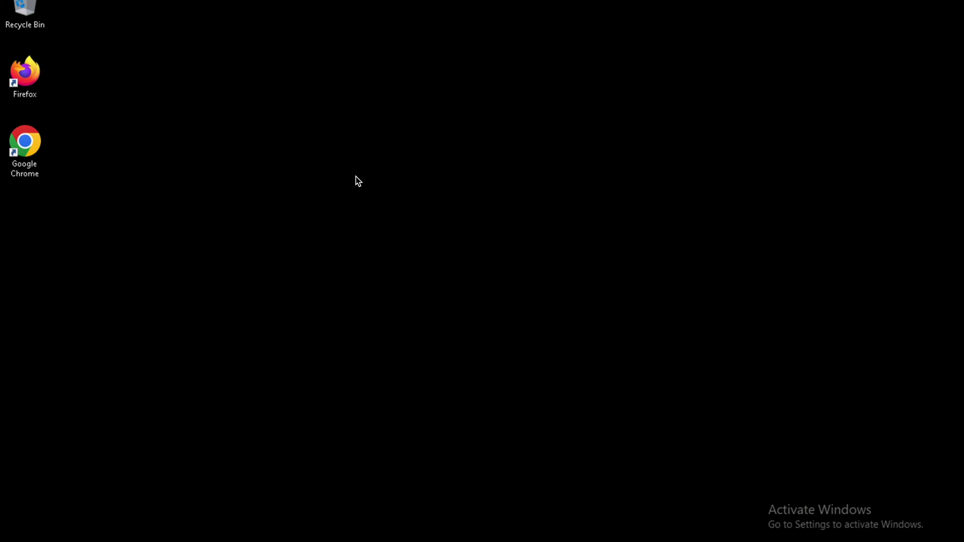
{"action": "right_click", "coordinate": [358, 181]}
Step: Open File Explorer and browse from This PC into the Local Disk (C:) drive
{"action": "left_click", "coordinate": [419, 219]}
{"action": "key", "text": "super+e"}
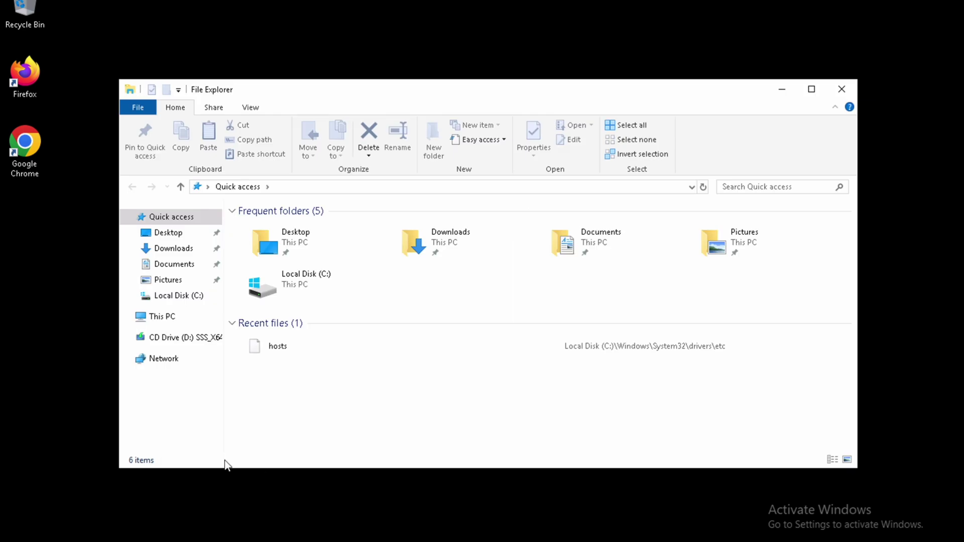
{"action": "left_click", "coordinate": [174, 321]}
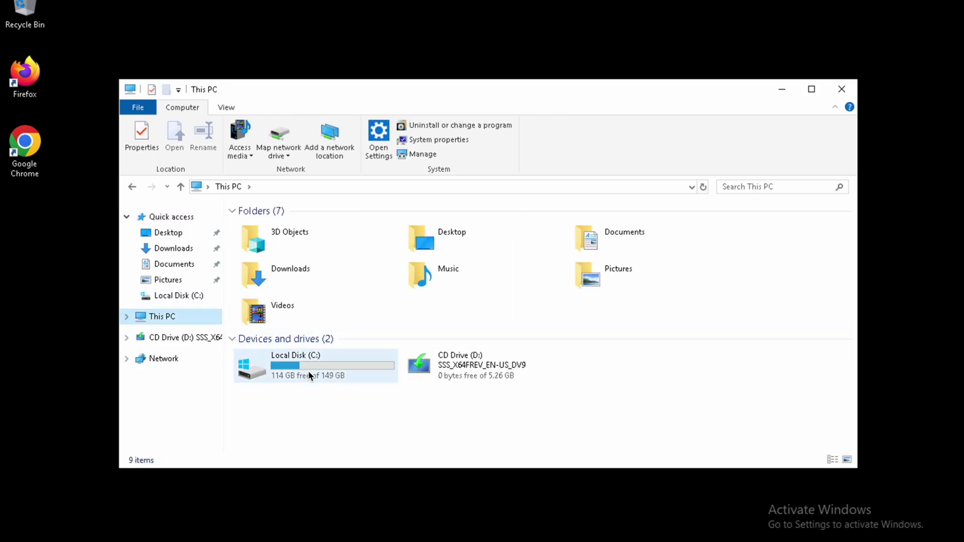
{"action": "double_click", "coordinate": [308, 373]}
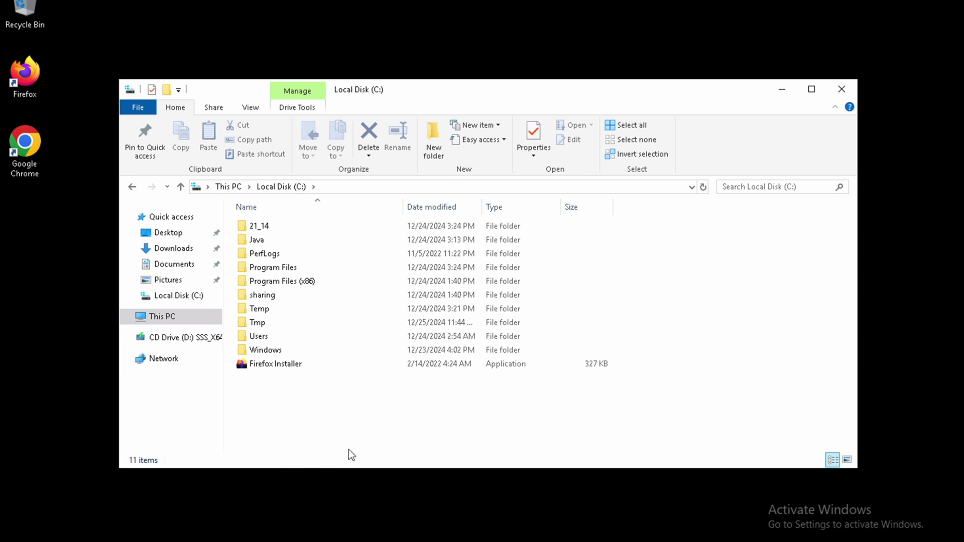
{"action": "double_click", "coordinate": [279, 294]}
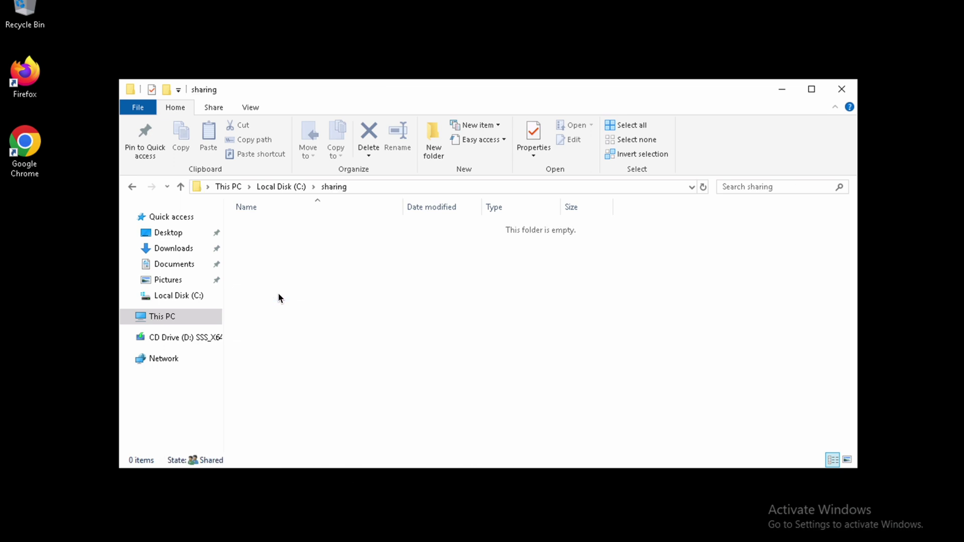
Step: Look through the network\admin folder under C:\21_14\db, then back up to 21_14
{"action": "key", "text": "alt+Left"}
{"action": "key", "text": "Up"}
{"action": "key", "text": "Up"}
{"action": "key", "text": "Up"}
{"action": "key", "text": "Up"}
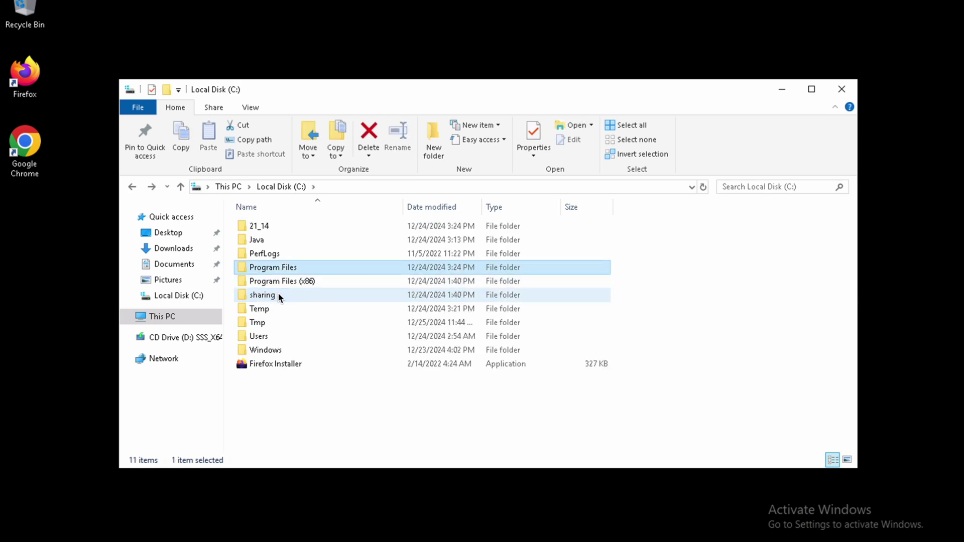
{"action": "key", "text": "Up"}
{"action": "key", "text": "Return"}
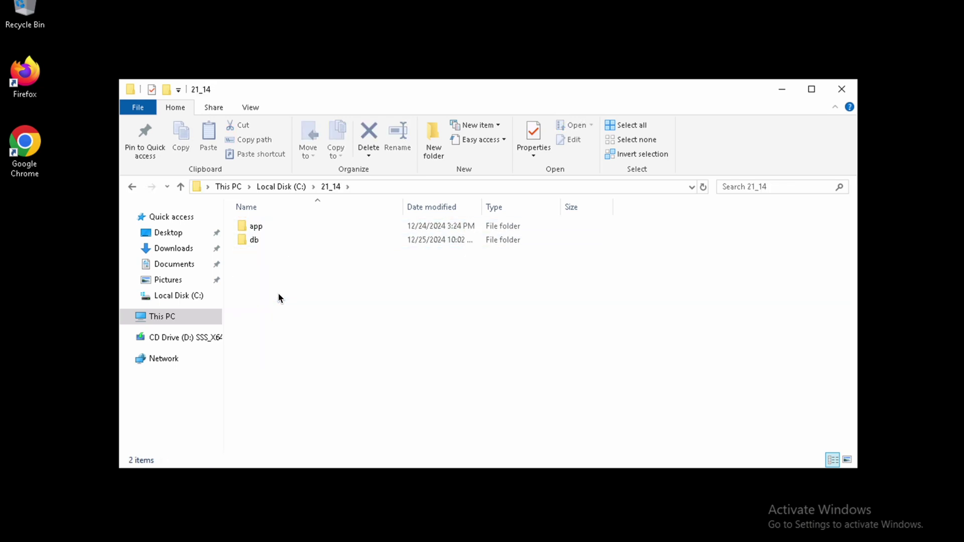
{"action": "key", "text": "Down"}
{"action": "key", "text": "Return"}
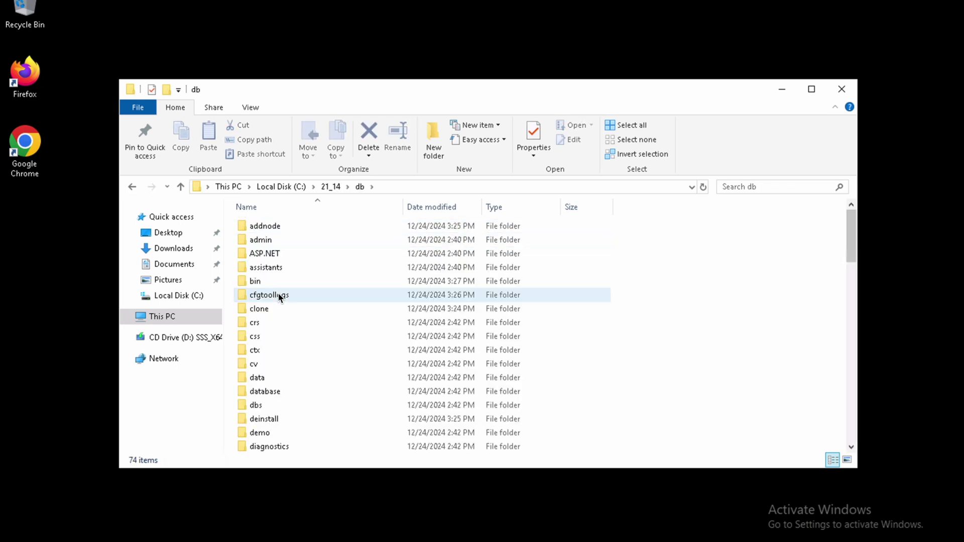
{"action": "key", "text": "Down"}
{"action": "key", "text": "Down"}
{"action": "key", "text": "n"}
{"action": "key", "text": "Return"}
{"action": "key", "text": "Down"}
{"action": "key", "text": "Up"}
{"action": "key", "text": "Return"}
{"action": "key", "text": "Down"}
{"action": "key", "text": "Up"}
{"action": "key", "text": "BackSpace"}
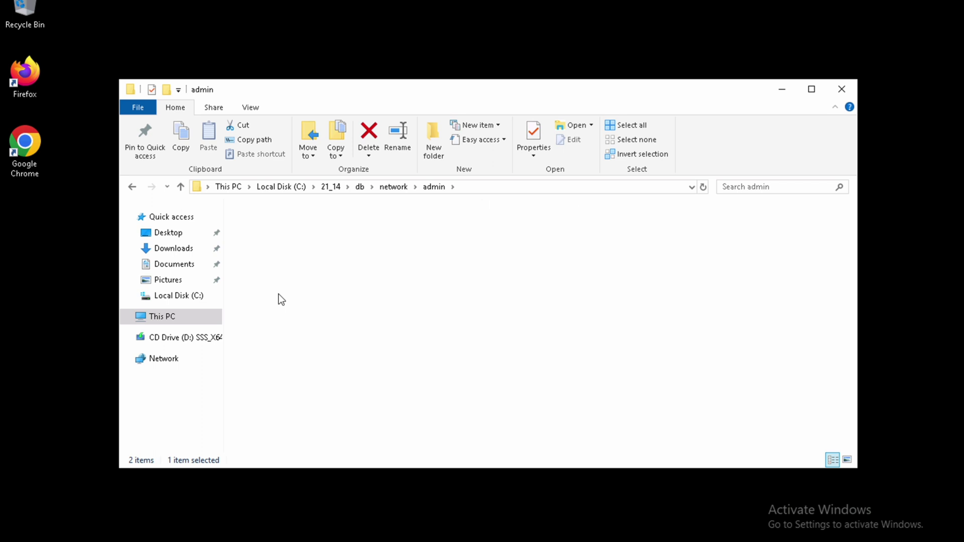
{"action": "key", "text": "BackSpace"}
{"action": "key", "text": "Up"}
{"action": "key", "text": "BackSpace"}
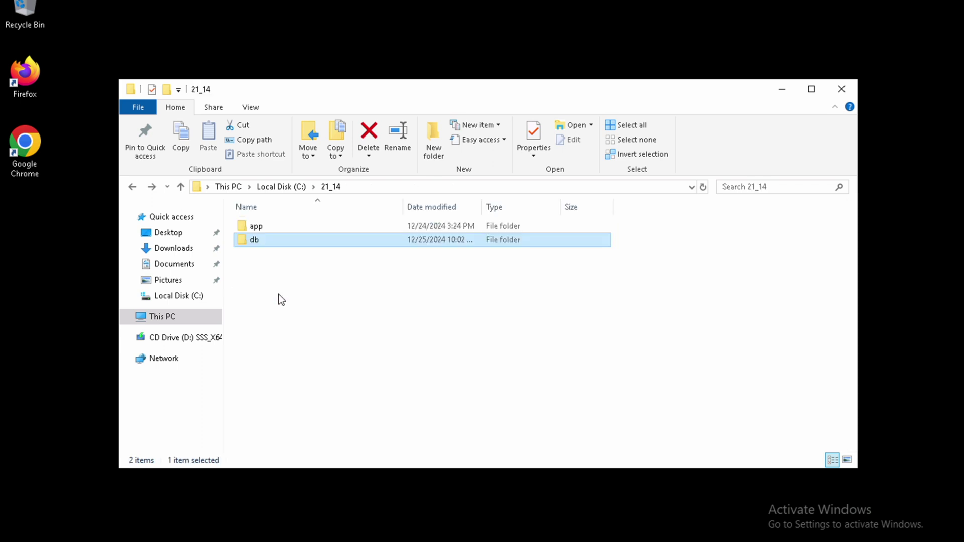
Step: Navigate to C:\21_14\app\Administrator\homes\OraDB21Home1\network\admin and open tnsnames.ora
{"action": "key", "text": "Up"}
{"action": "key", "text": "Return"}
{"action": "key", "text": "Return"}
{"action": "key", "text": "Down"}
{"action": "key", "text": "Down"}
{"action": "key", "text": "Down"}
{"action": "key", "text": "Down"}
{"action": "key", "text": "Down"}
{"action": "key", "text": "Return"}
{"action": "key", "text": "Return"}
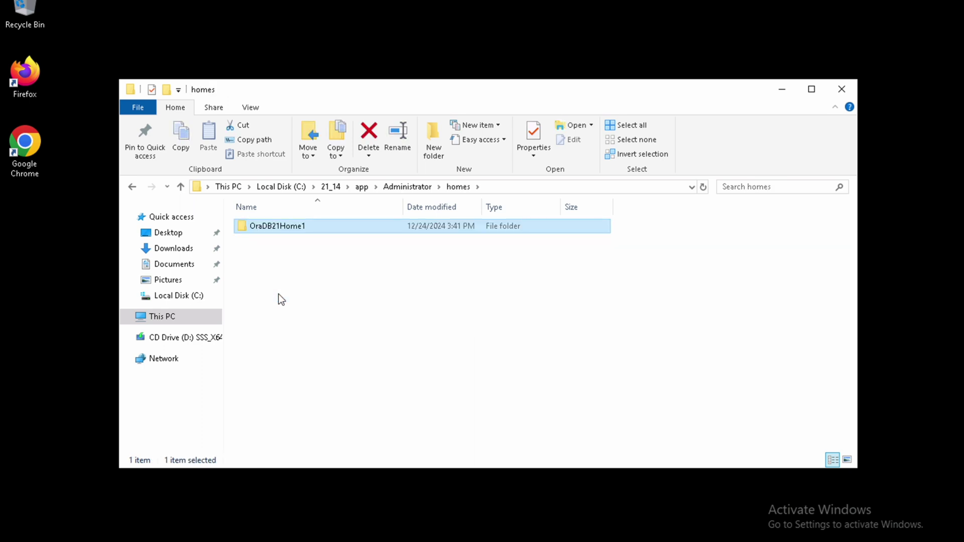
{"action": "key", "text": "Down"}
{"action": "key", "text": "Return"}
{"action": "key", "text": "BackSpace"}
{"action": "key", "text": "Down"}
{"action": "key", "text": "Down"}
{"action": "key", "text": "Down"}
{"action": "key", "text": "Down"}
{"action": "key", "text": "Down"}
{"action": "key", "text": "Down"}
{"action": "key", "text": "Down"}
{"action": "key", "text": "Down"}
{"action": "key", "text": "Return"}
{"action": "key", "text": "Down"}
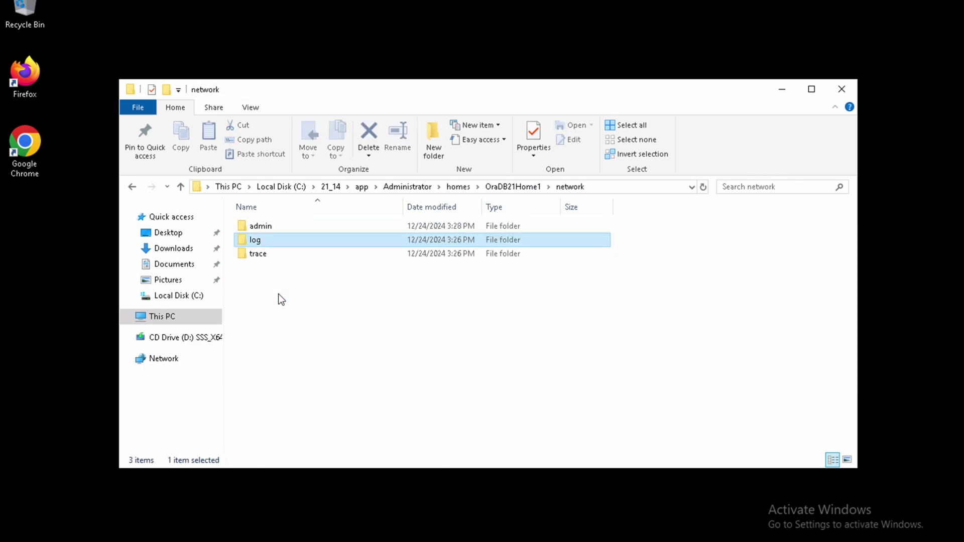
{"action": "key", "text": "Up"}
{"action": "key", "text": "Return"}
{"action": "key", "text": "Down"}
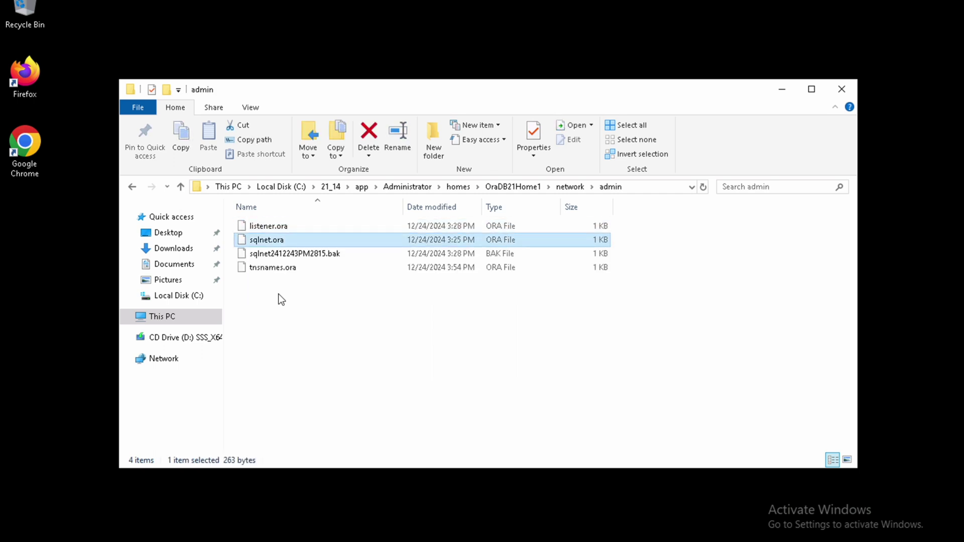
{"action": "key", "text": "Down"}
{"action": "key", "text": "Down"}
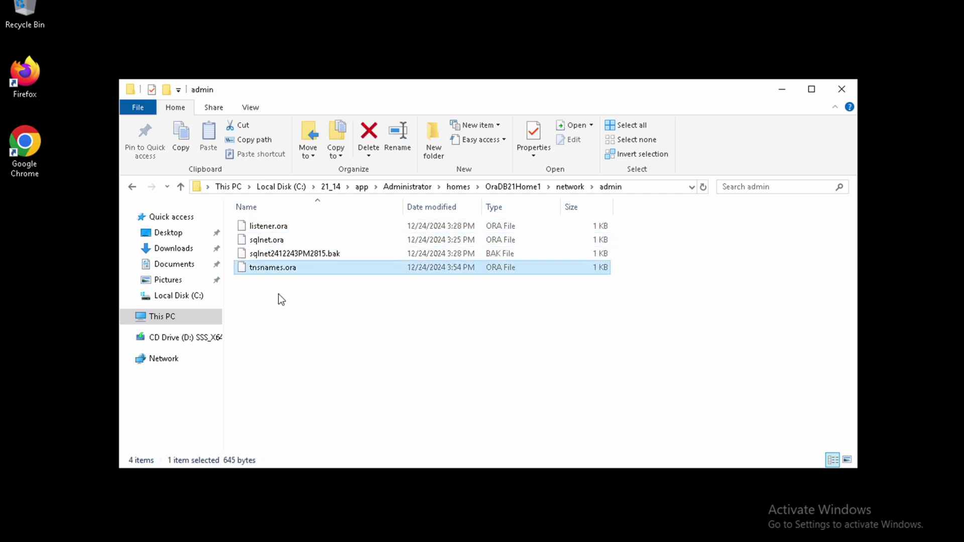
{"action": "key", "text": "Return"}
Step: Open tnsnames.ora in Notepad and paste a copy of the ORCL entry below it
{"action": "left_click", "coordinate": [455, 201]}
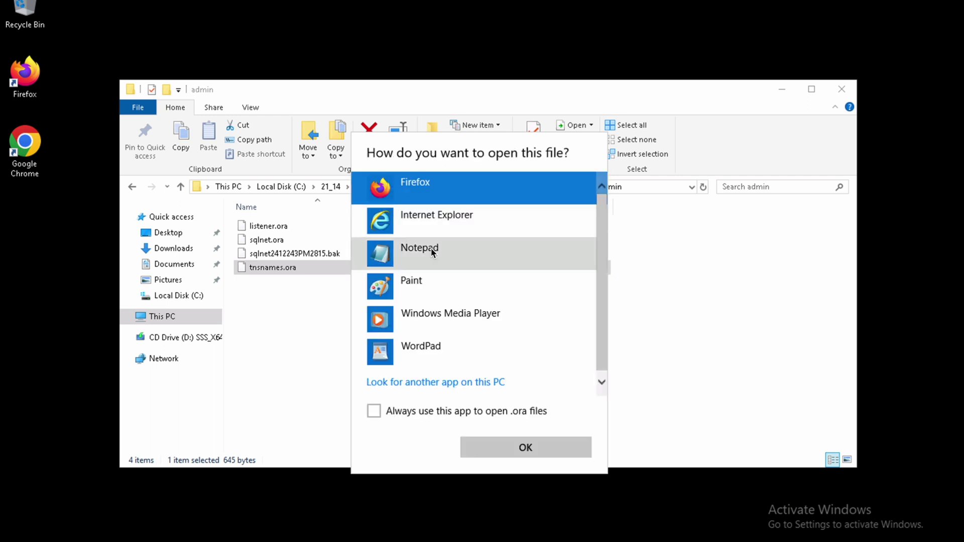
{"action": "left_click", "coordinate": [431, 252]}
{"action": "left_click", "coordinate": [514, 453]}
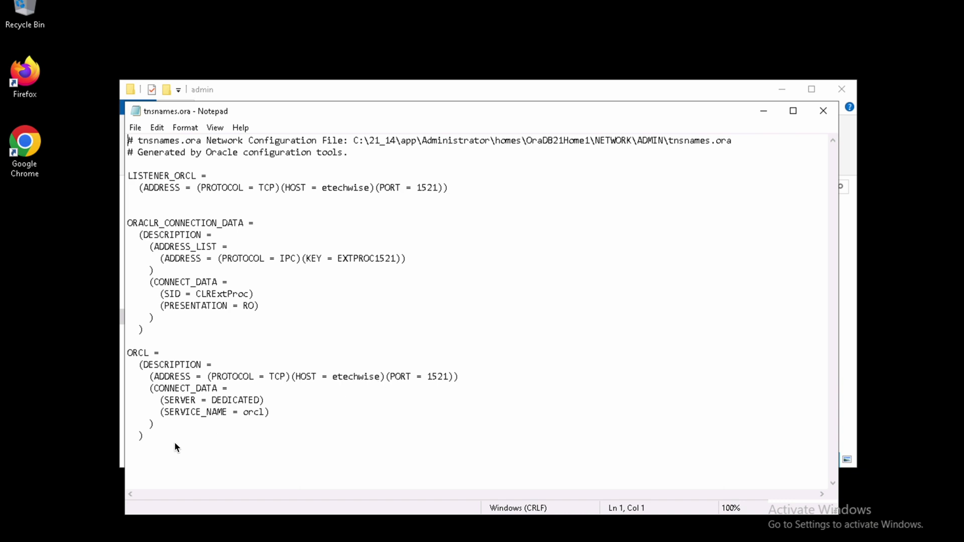
{"action": "left_click", "coordinate": [144, 436]}
{"action": "key", "text": "shift+Up"}
{"action": "key", "text": "shift+Up"}
{"action": "key", "text": "shift+Up"}
{"action": "key", "text": "shift+Up"}
{"action": "key", "text": "shift+Up"}
{"action": "key", "text": "shift+Up"}
{"action": "key", "text": "shift+Up"}
{"action": "key", "text": "shift+Up"}
{"action": "key", "text": "shift+Up"}
{"action": "key", "text": "shift+Home"}
{"action": "key", "text": "shift+Down"}
{"action": "key", "text": "shift+Down"}
{"action": "key", "text": "ctrl+c"}
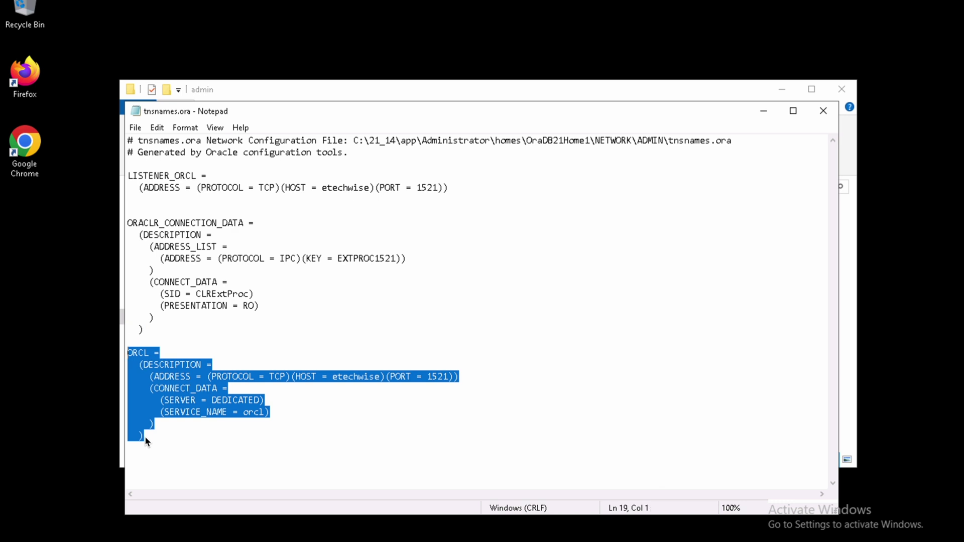
{"action": "key", "text": "Down"}
{"action": "key", "text": "Down"}
{"action": "key", "text": "Down"}
{"action": "key", "text": "Down"}
{"action": "key", "text": "Down"}
{"action": "key", "text": "Down"}
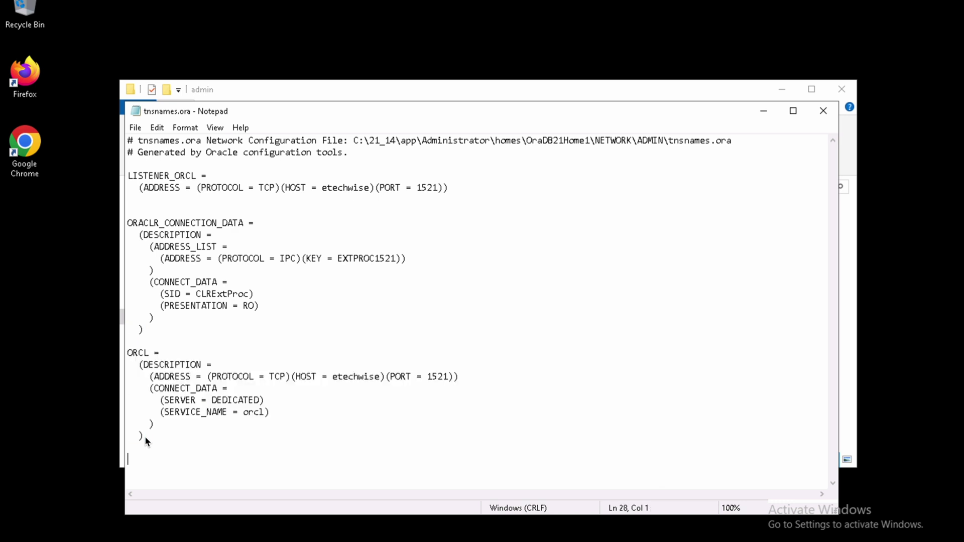
{"action": "key", "text": "ctrl+v"}
Step: Rename the copied entry to ORCLPDB1 and change its SERVICE_NAME to orclpdb1
{"action": "key", "text": "Up"}
{"action": "key", "text": "Up"}
{"action": "key", "text": "Up"}
{"action": "key", "text": "Up"}
{"action": "key", "text": "Up"}
{"action": "key", "text": "Up"}
{"action": "key", "text": "Home"}
{"action": "key", "text": "ctrl+Right"}
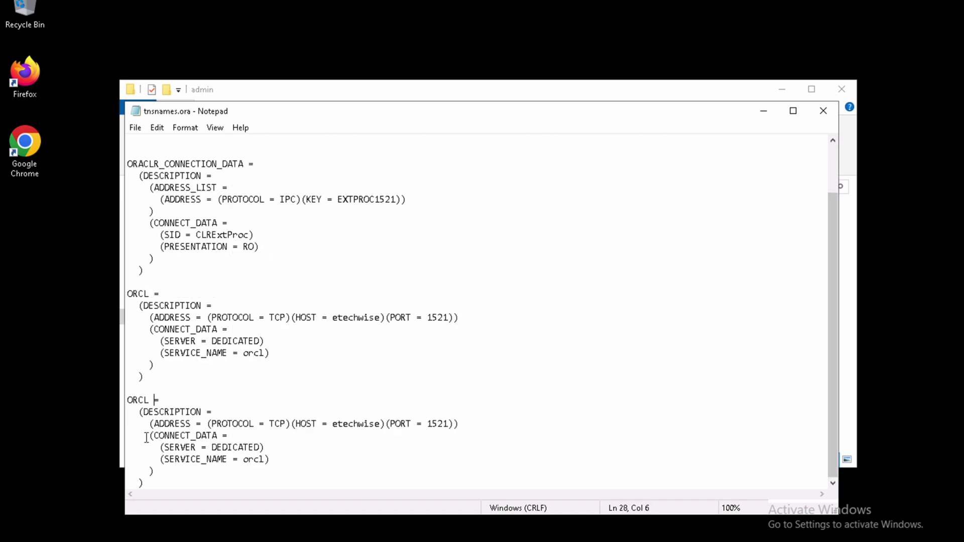
{"action": "type", "text": "PDB1"}
{"action": "key", "text": "Left"}
{"action": "key", "text": "Left"}
{"action": "key", "text": "Left"}
{"action": "key", "text": "Left"}
{"action": "key", "text": "BackSpace"}
{"action": "key", "text": "Down"}
{"action": "key", "text": "Down"}
{"action": "key", "text": "Down"}
{"action": "key", "text": "Down"}
{"action": "key", "text": "Down"}
{"action": "key", "text": "Down"}
{"action": "left_click", "coordinate": [263, 459]}
{"action": "type", "text": "pdb1"}
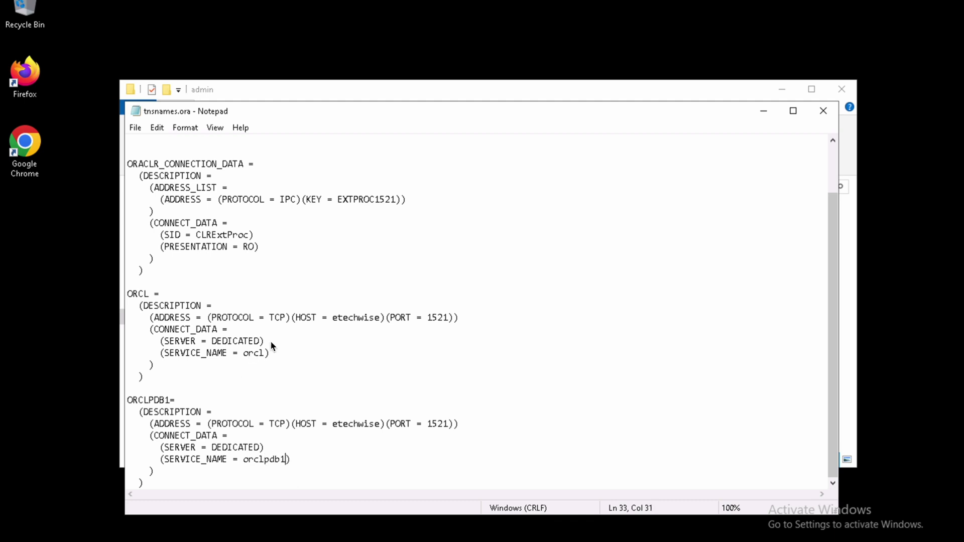
Step: Close Notepad, saving tnsnames.ora, and close File Explorer
{"action": "left_click", "coordinate": [822, 113]}
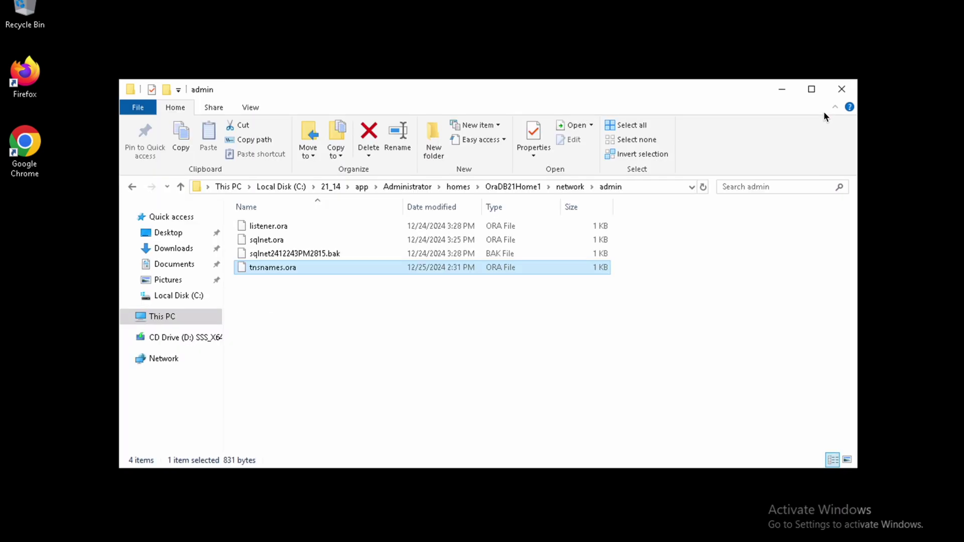
{"action": "left_click", "coordinate": [842, 89]}
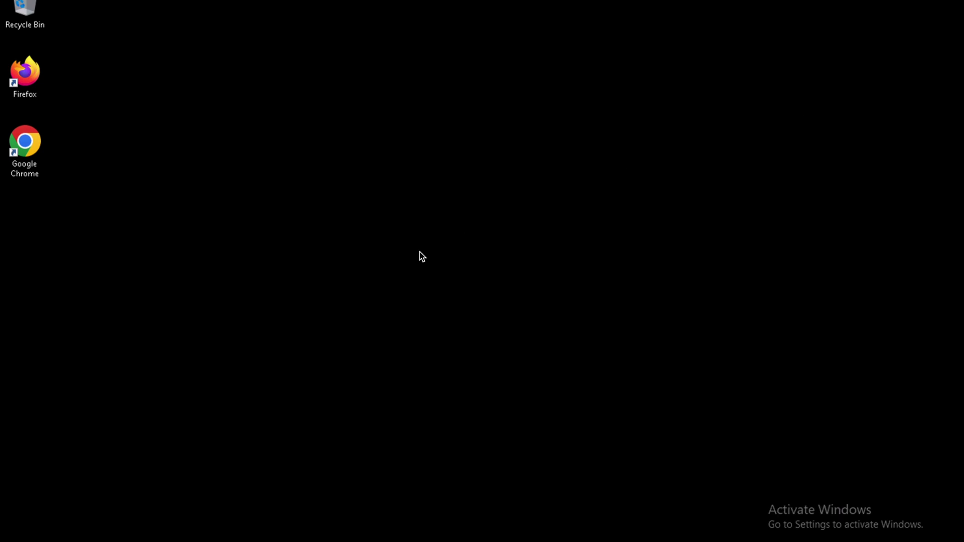
{"action": "key", "text": "super+r"}
Step: Open a Command Prompt and start SQL*Plus logged in as / as sysdba
{"action": "type", "text": "cmd"}
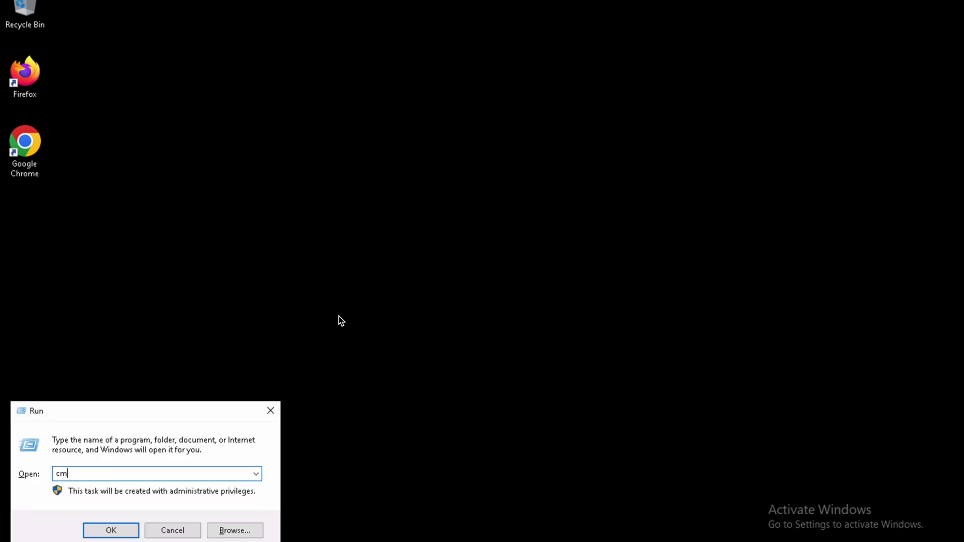
{"action": "key", "text": "Return"}
{"action": "type", "text": "sqlplus"}
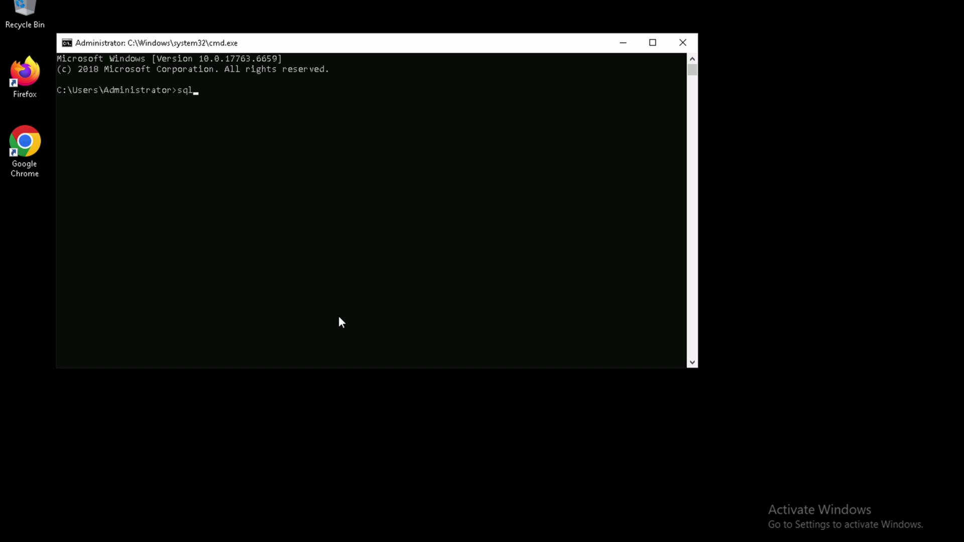
{"action": "key", "text": "Return"}
{"action": "type", "text": "/ as"}
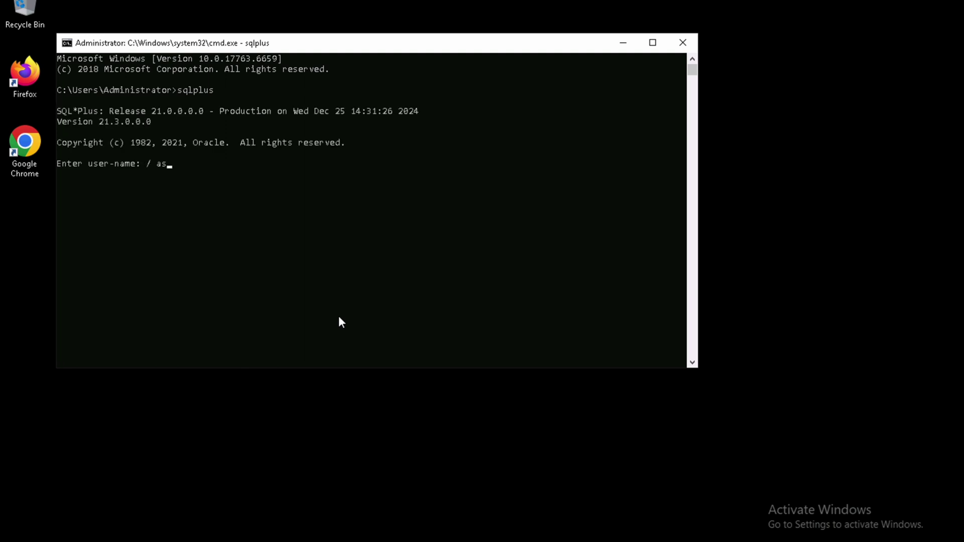
{"action": "type", "text": " sysdba"}
{"action": "key", "text": "Return"}
Step: Run show pdbs; and connect as system@ORCLPDB1 with the system password
{"action": "key", "text": "Return"}
{"action": "key", "text": "Return"}
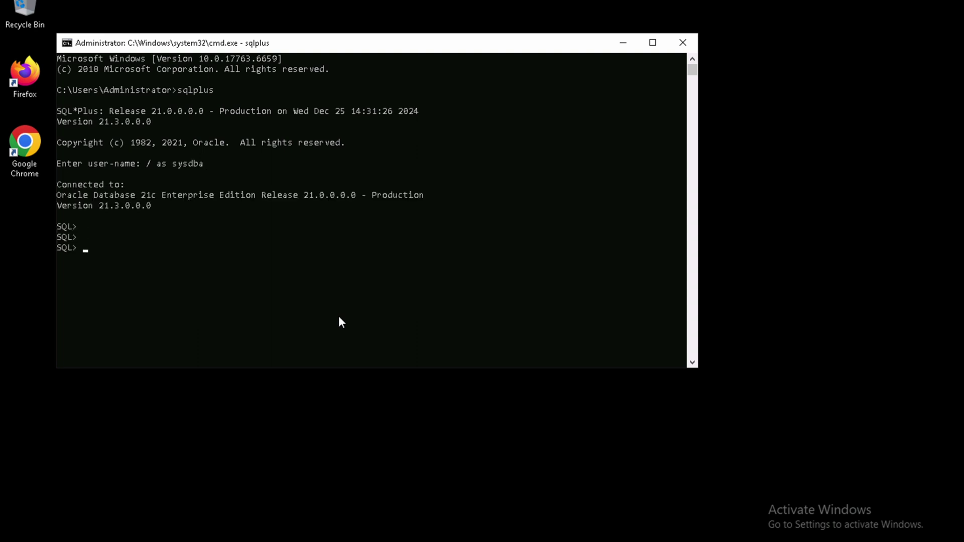
{"action": "type", "text": "show pdbs;"}
{"action": "key", "text": "Return"}
{"action": "key", "text": "Return"}
{"action": "key", "text": "Return"}
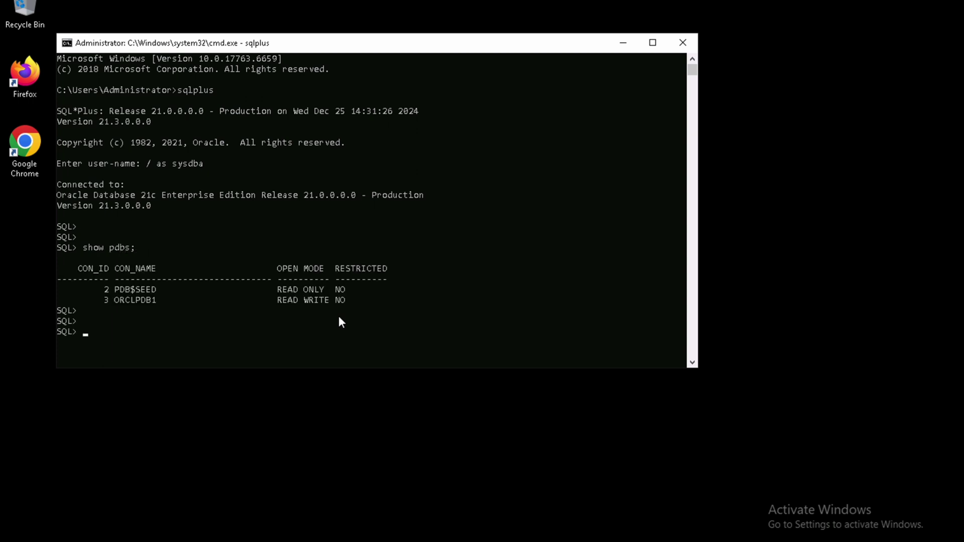
{"action": "type", "text": "conn system@ORCLPDB1"}
{"action": "key", "text": "Return"}
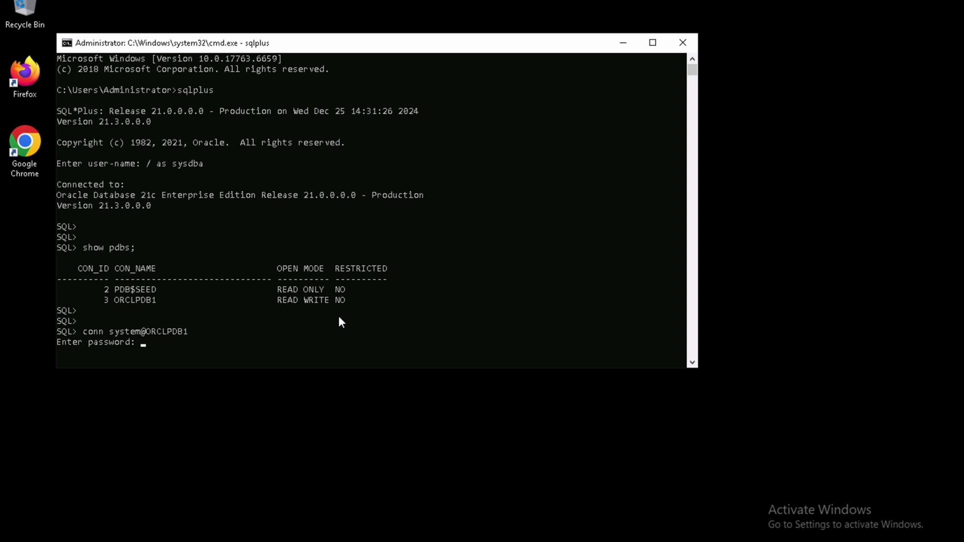
{"action": "key", "text": "Return"}
{"action": "key", "text": "Return"}
{"action": "key", "text": "Return"}
{"action": "key", "text": "Return"}
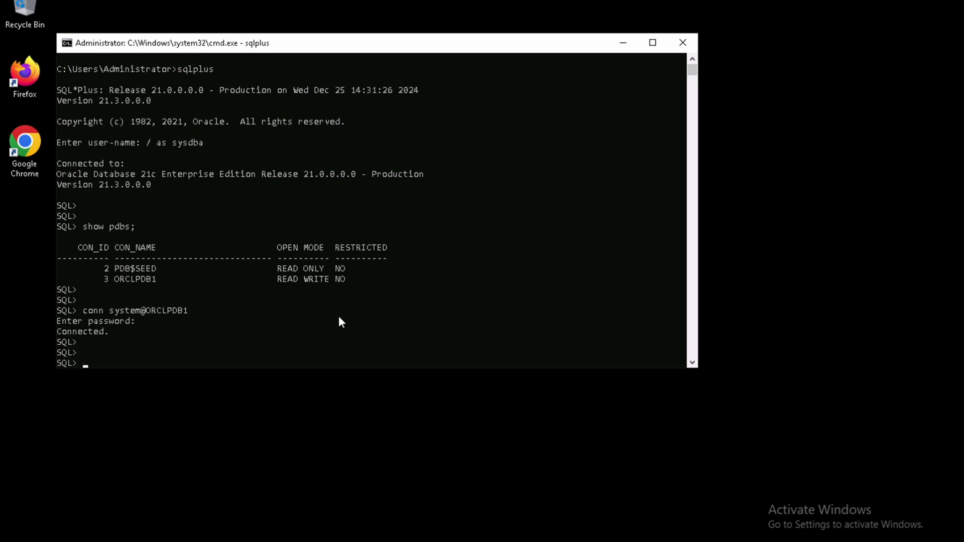
Step: Exit SQL*Plus and clear the console with cls
{"action": "type", "text": "exuit"}
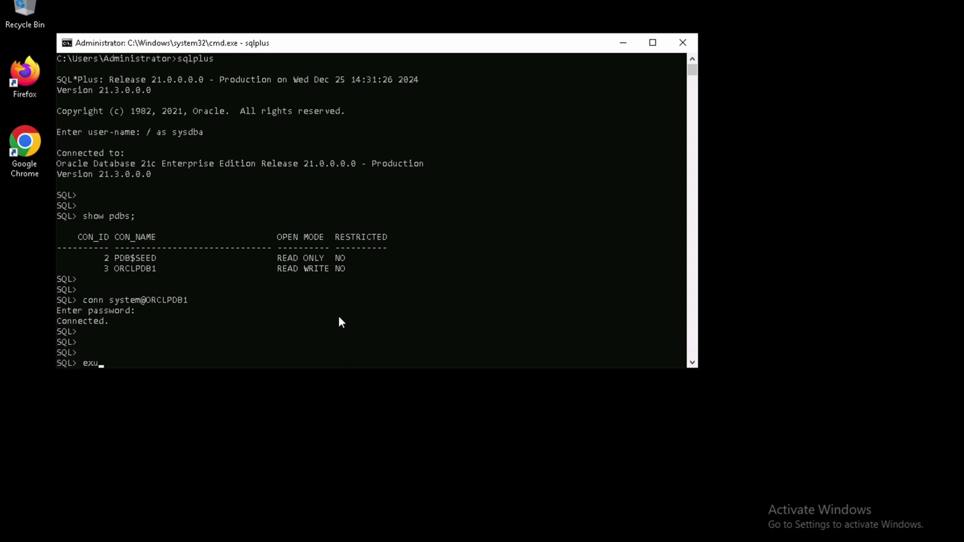
{"action": "key", "text": "BackSpace"}
{"action": "key", "text": "BackSpace"}
{"action": "key", "text": "BackSpace"}
{"action": "key", "text": "BackSpace"}
{"action": "type", "text": "it"}
{"action": "key", "text": "Return"}
{"action": "type", "text": "cls"}
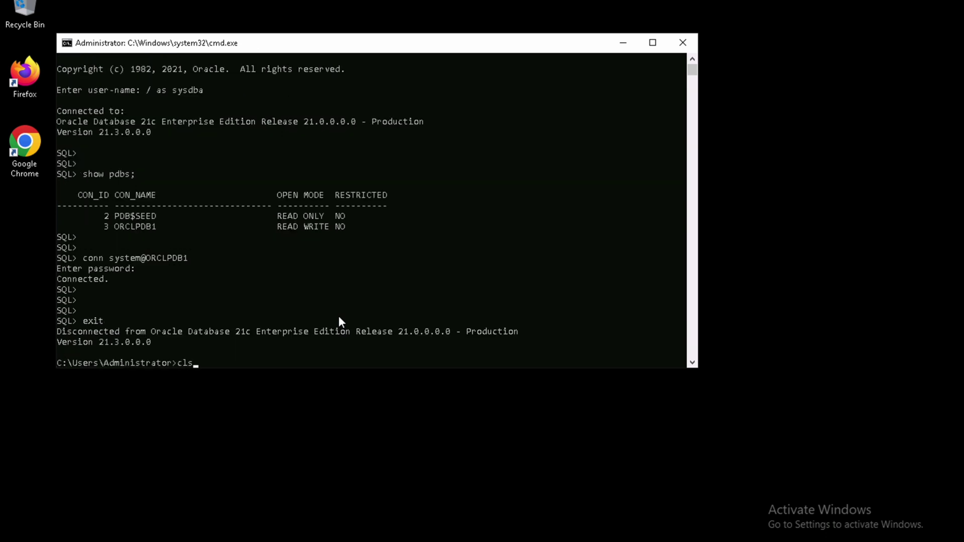
{"action": "key", "text": "Return"}
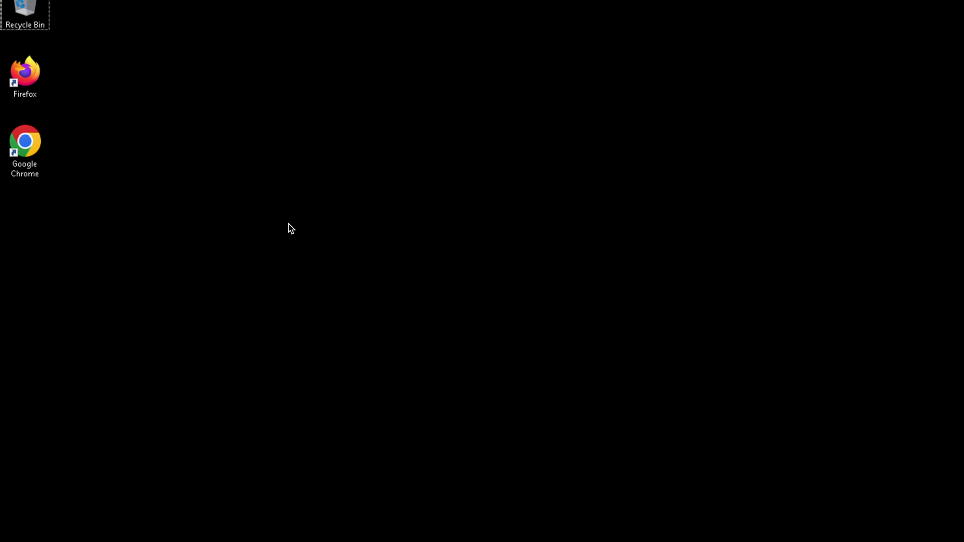
Step: Search Google for 'oracle forms 14c' and open the Oracle Forms Downloads page
{"action": "key", "text": "super"}
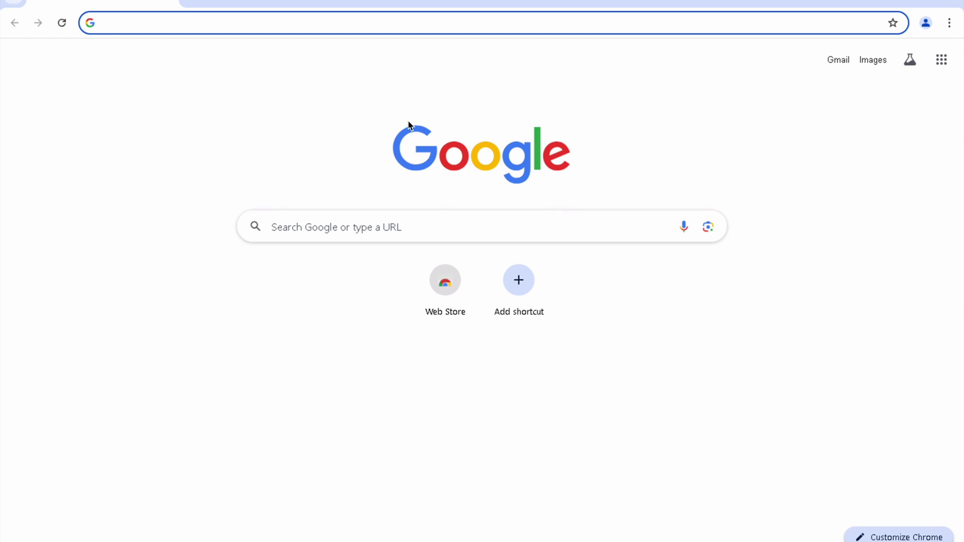
{"action": "type", "text": "o"}
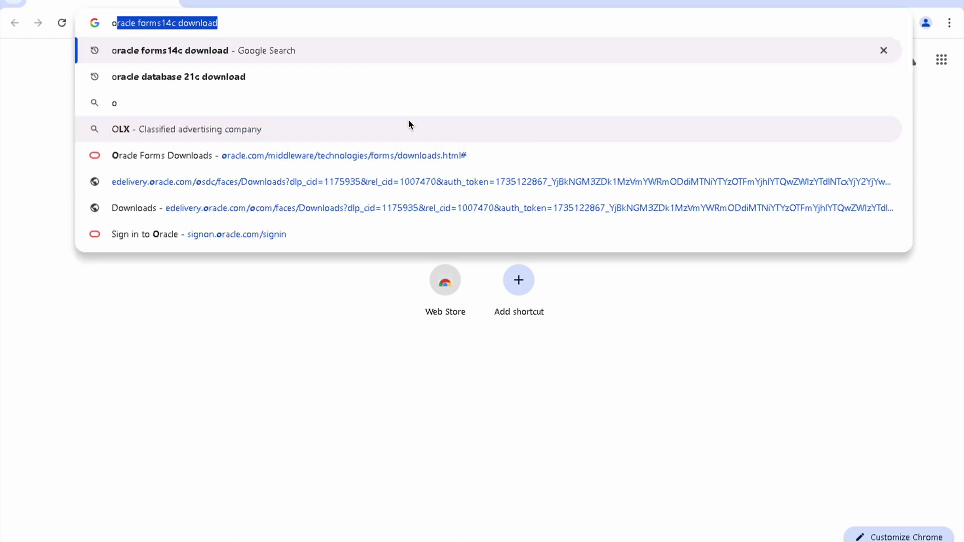
{"action": "type", "text": "rac"}
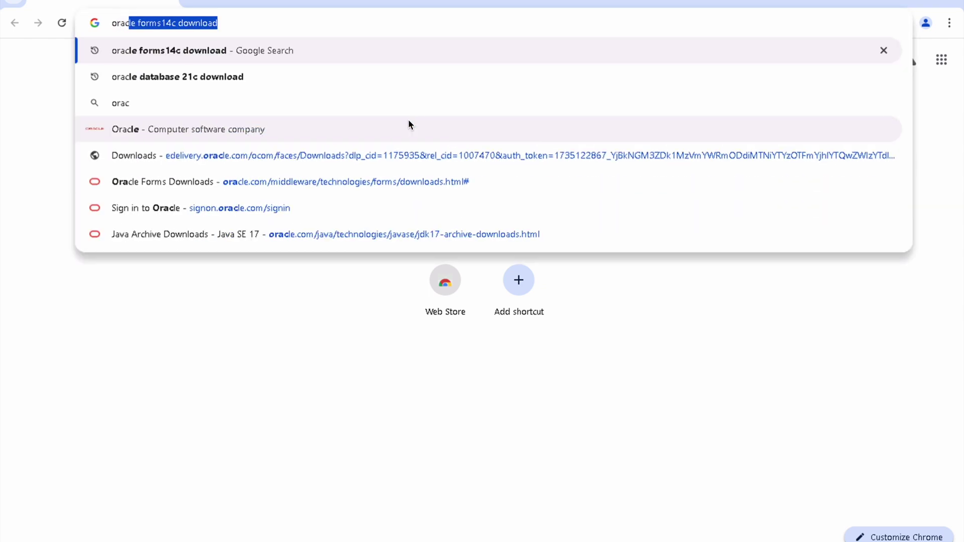
{"action": "type", "text": "le f"}
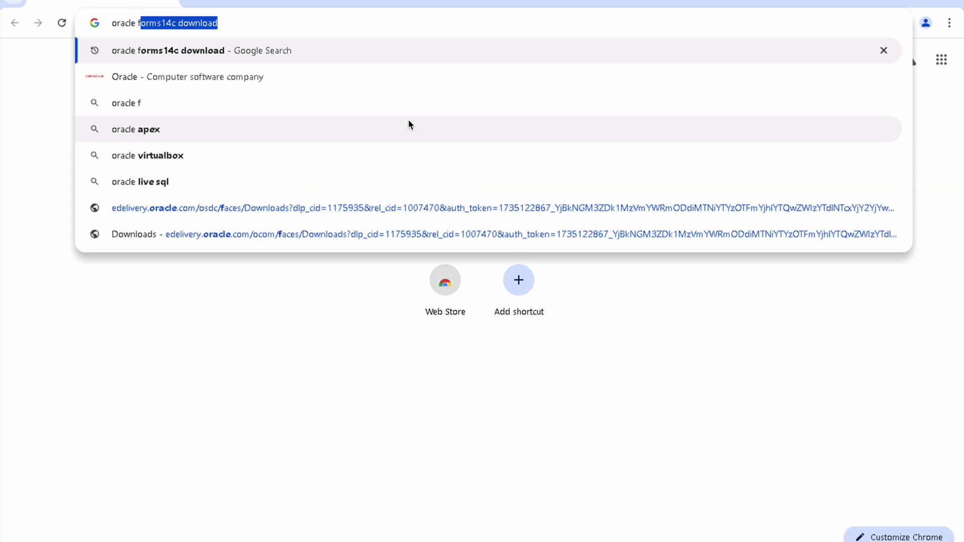
{"action": "type", "text": "orms 14c"}
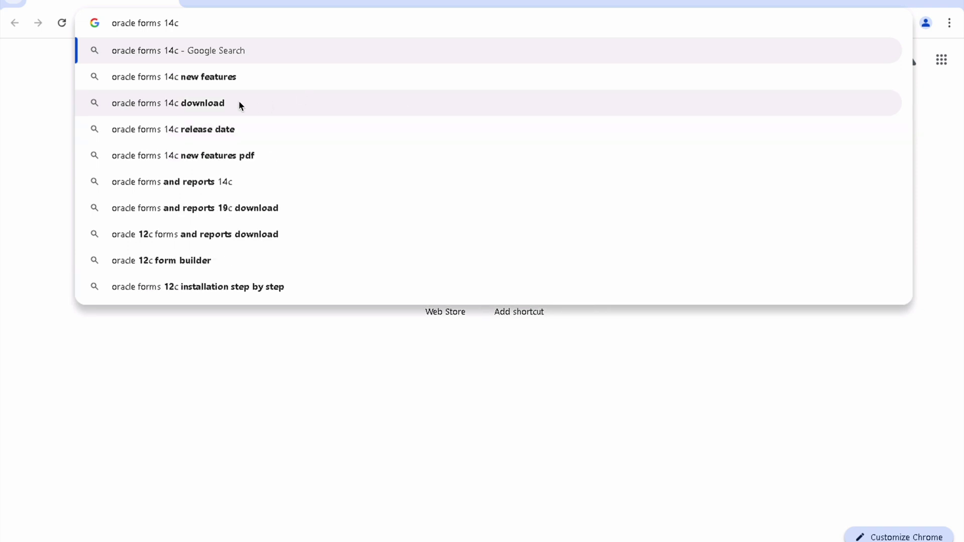
{"action": "left_click", "coordinate": [239, 102]}
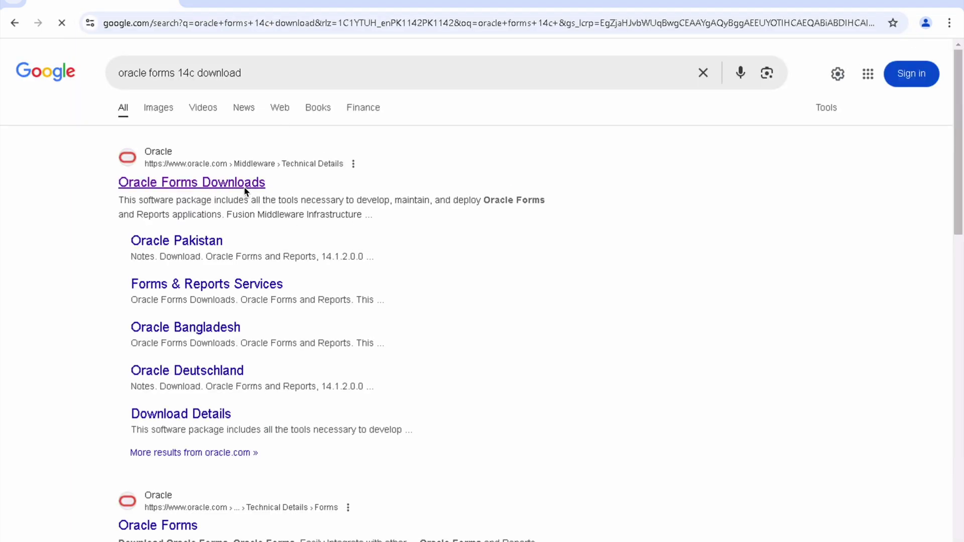
{"action": "left_click", "coordinate": [246, 194]}
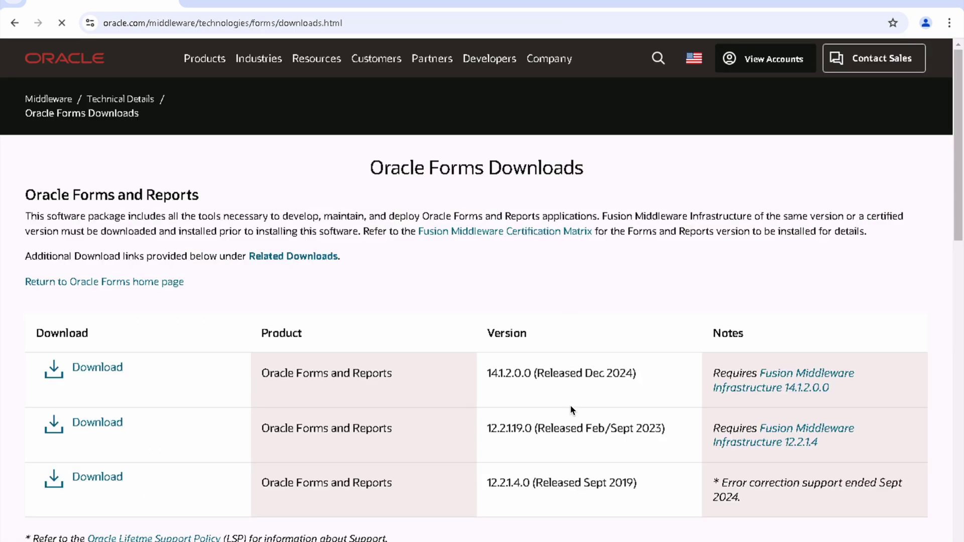
Step: Follow the Fusion Middleware Infrastructure 14.1.2.0.0 requirement link from the 14.1.2.0.0 release notes
{"action": "triple_click", "coordinate": [549, 381]}
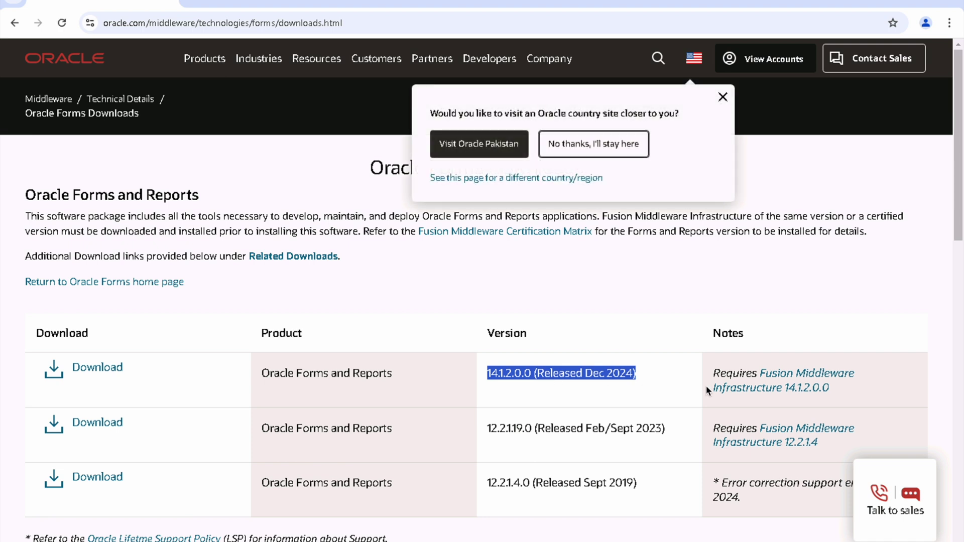
{"action": "triple_click", "coordinate": [730, 378]}
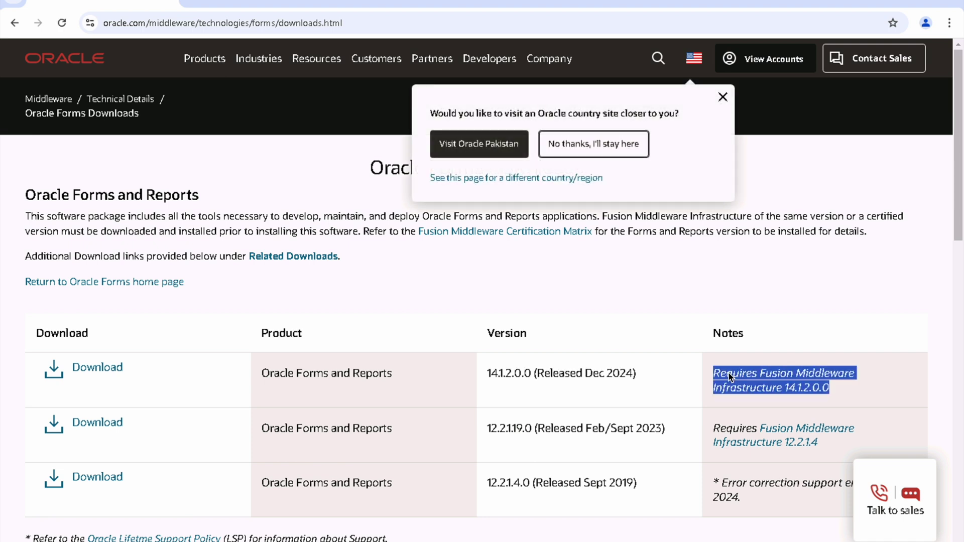
{"action": "left_click", "coordinate": [882, 385]}
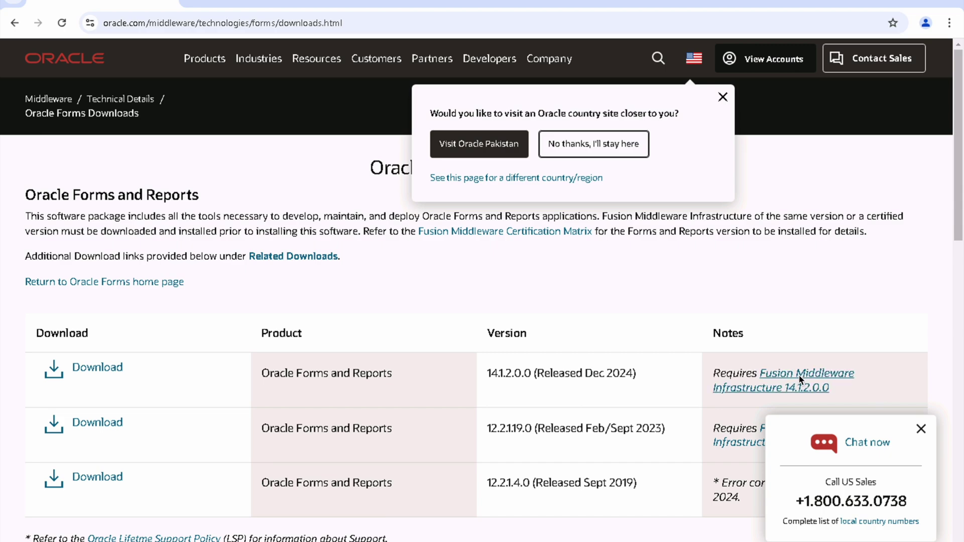
{"action": "left_click", "coordinate": [801, 380]}
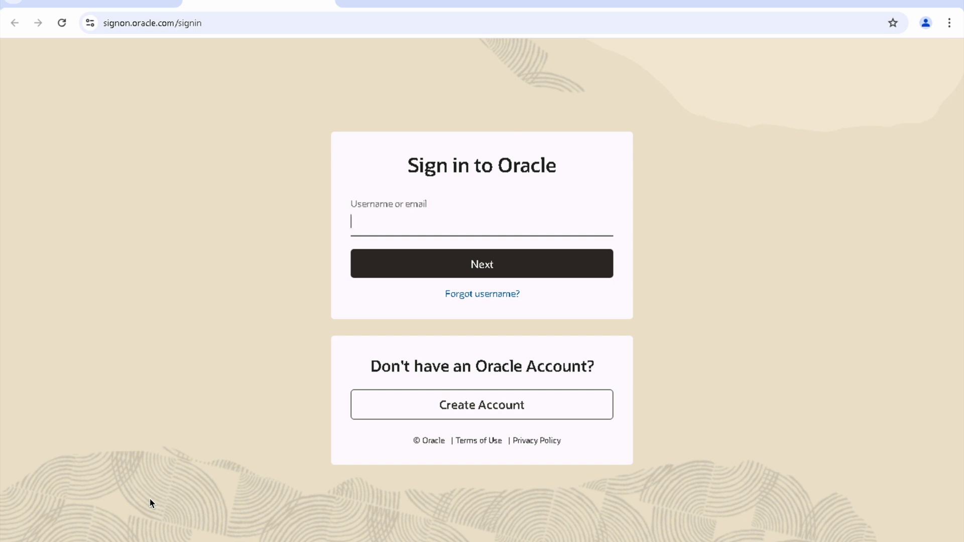
Step: Open the C:\sw\V1045135-01 archive and start Extract all
{"action": "left_click", "coordinate": [111, 541]}
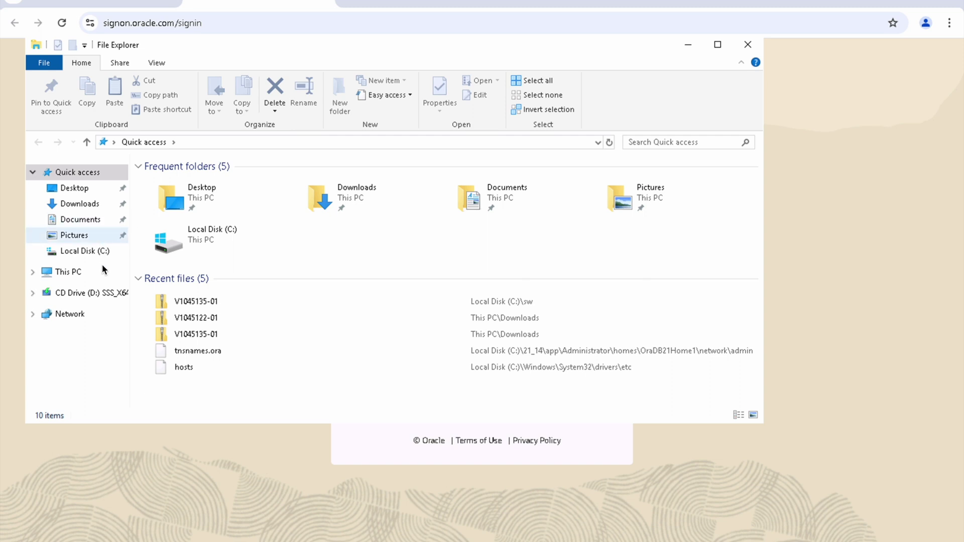
{"action": "left_click", "coordinate": [80, 276]}
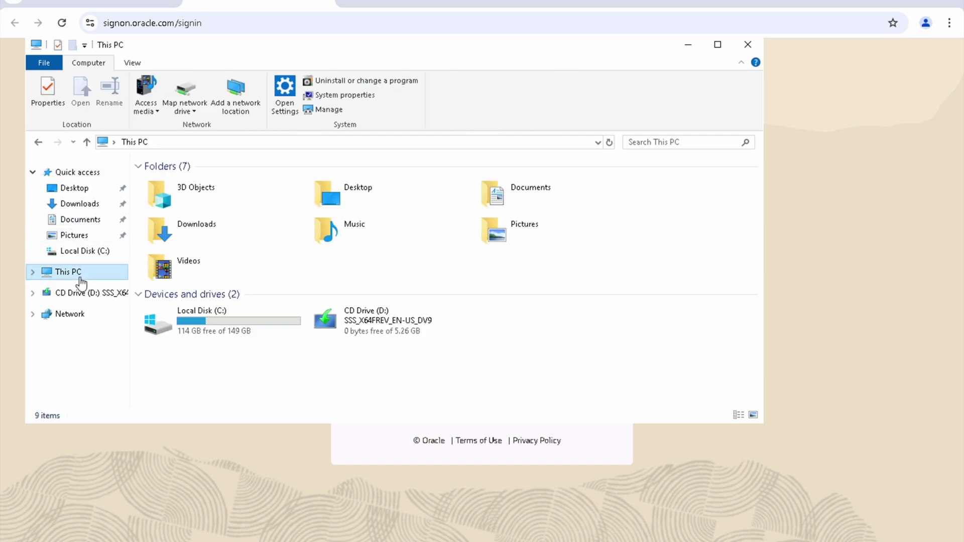
{"action": "left_click", "coordinate": [201, 326]}
{"action": "double_click", "coordinate": [201, 325]}
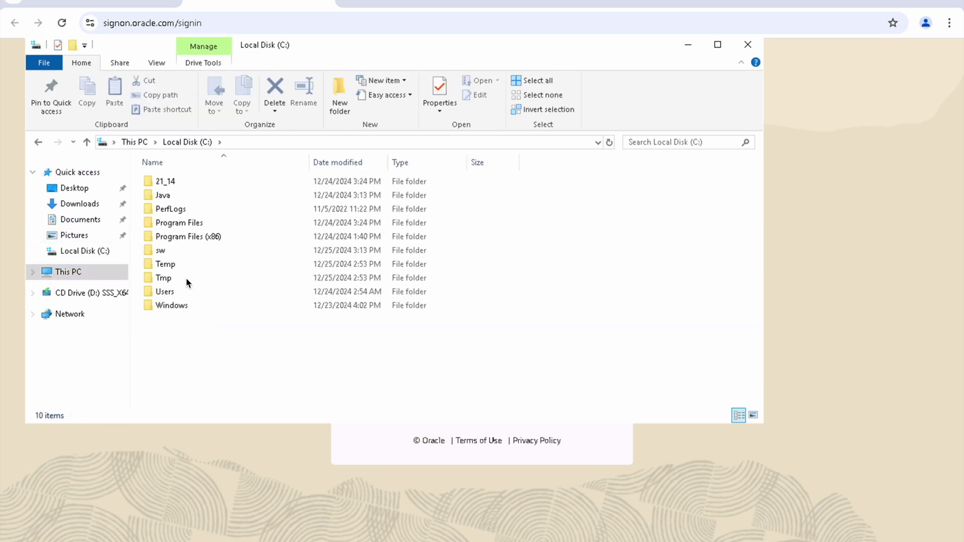
{"action": "double_click", "coordinate": [179, 255]}
{"action": "double_click", "coordinate": [179, 197]}
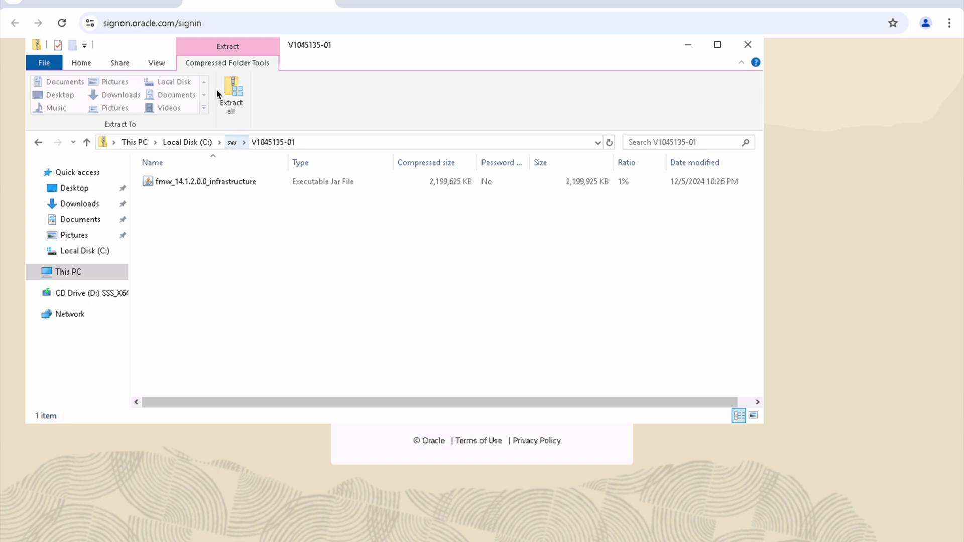
{"action": "left_click", "coordinate": [227, 82]}
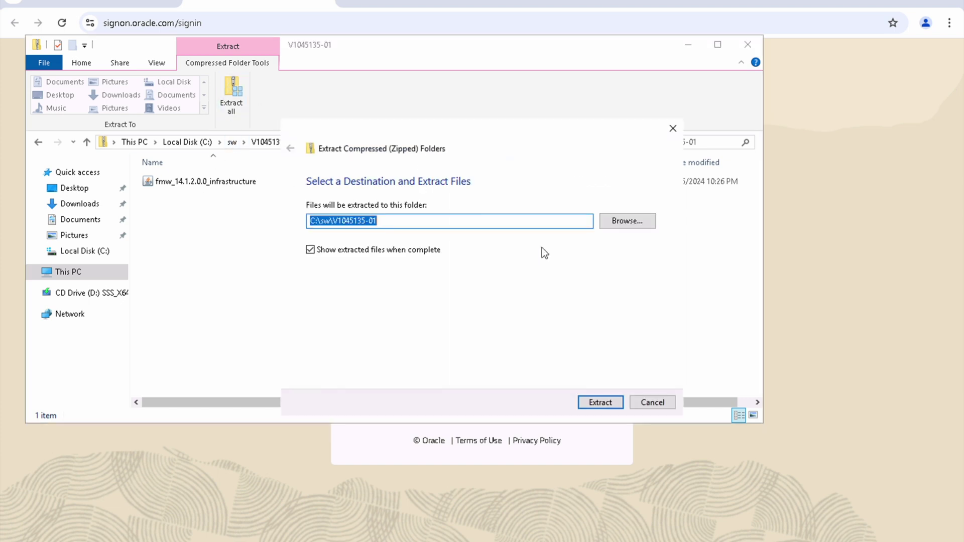
Step: Create a new mw folder in C:\21_14 and extract the archive into it
{"action": "left_click", "coordinate": [614, 226]}
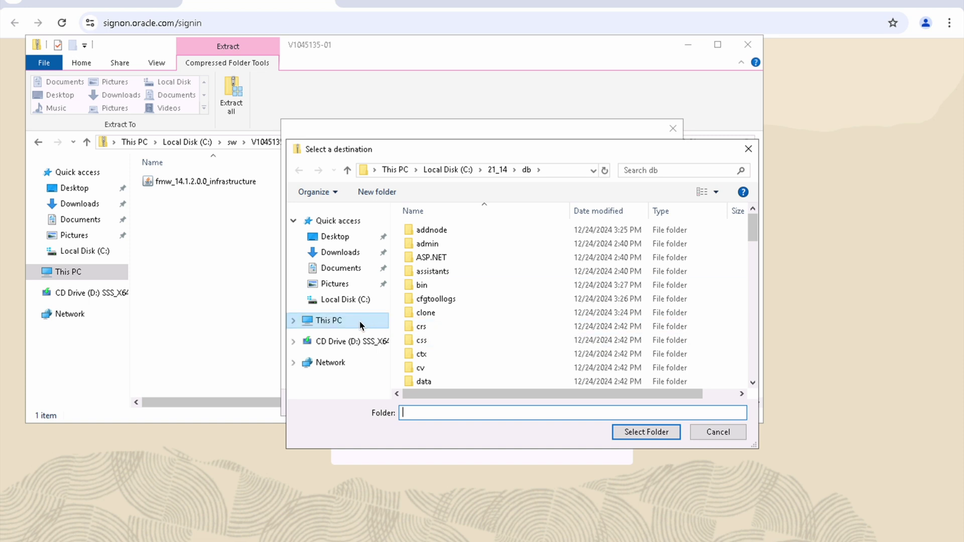
{"action": "left_click", "coordinate": [501, 170]}
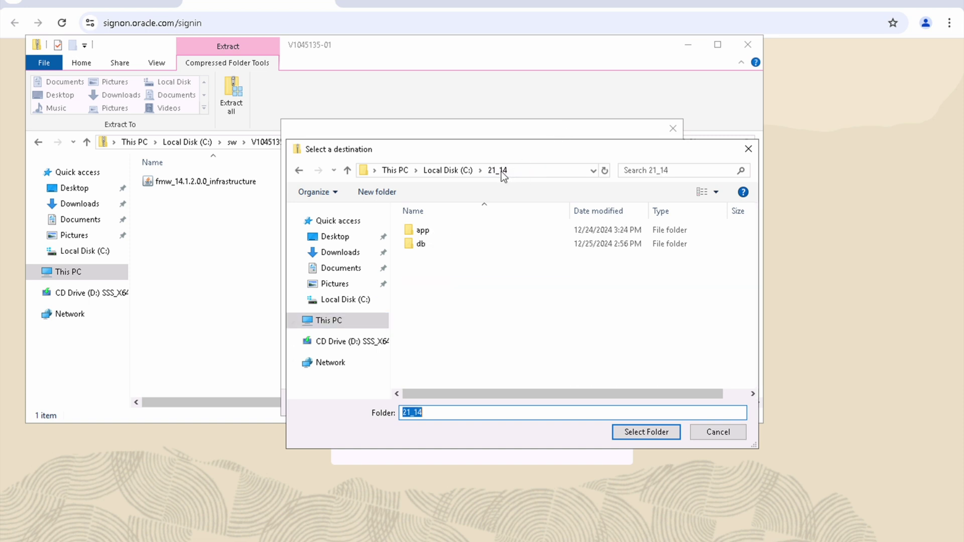
{"action": "left_click", "coordinate": [385, 195]}
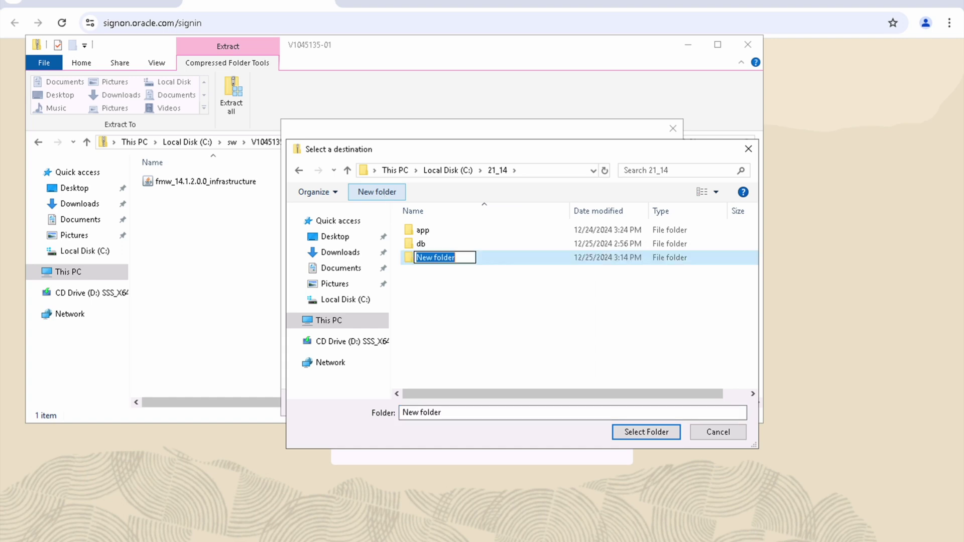
{"action": "type", "text": "mw"}
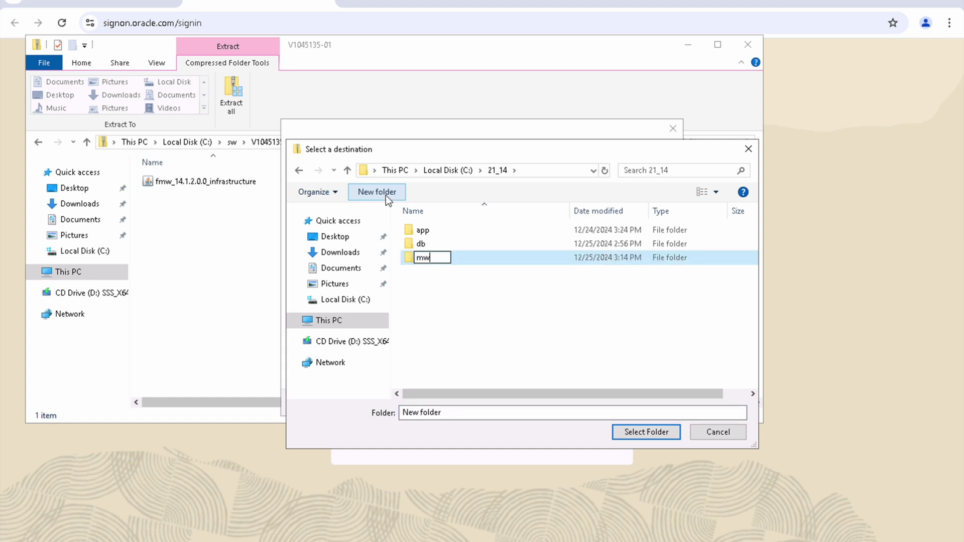
{"action": "left_click", "coordinate": [463, 260]}
{"action": "double_click", "coordinate": [462, 258]}
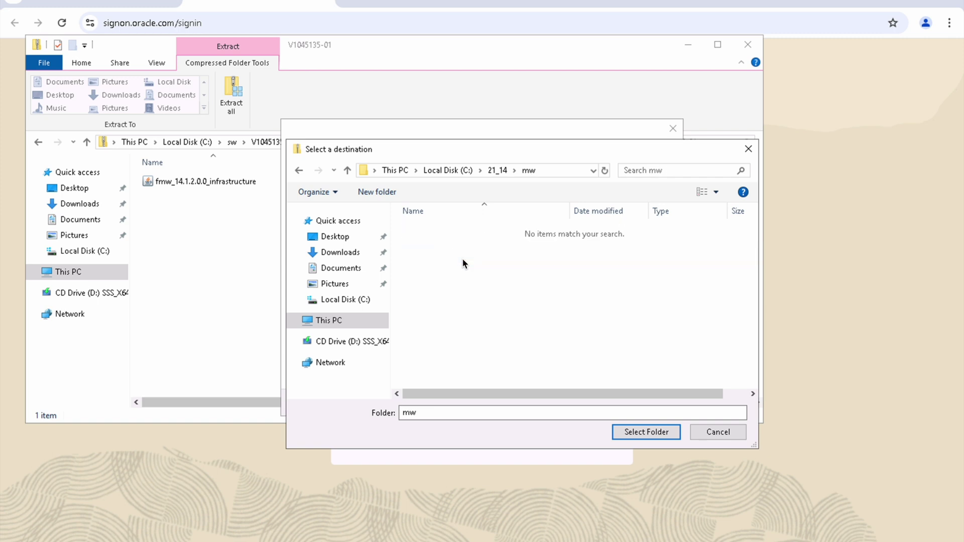
{"action": "left_click", "coordinate": [646, 432]}
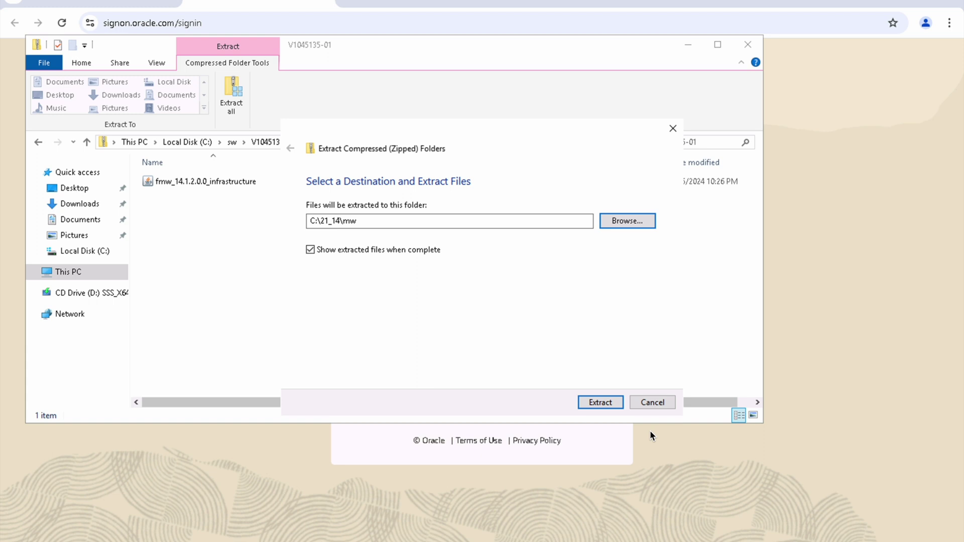
{"action": "left_click", "coordinate": [600, 402]}
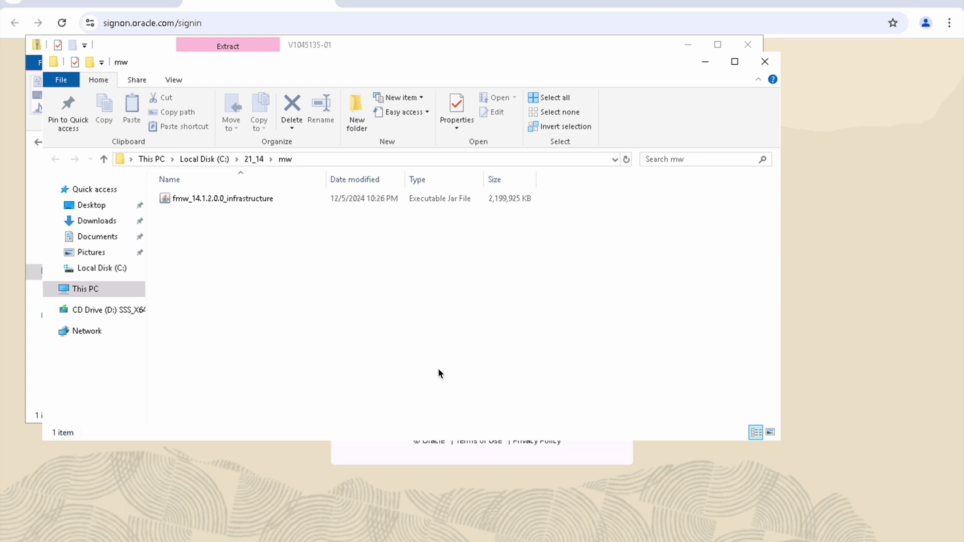
Step: Select the C:\21_14\mw path in the address bar and bring up Windows search
{"action": "left_click", "coordinate": [320, 160]}
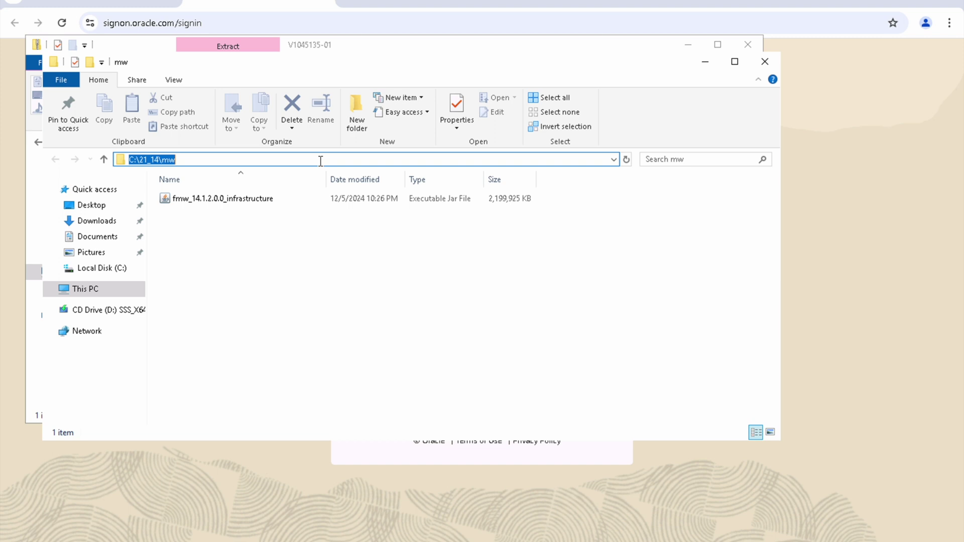
{"action": "key", "text": "super"}
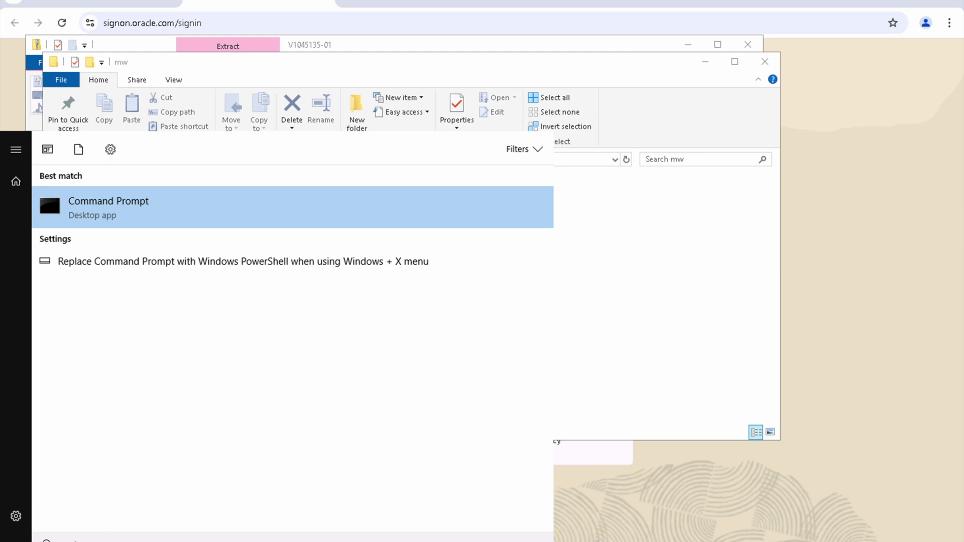
Step: Open Command Prompt, change to C:\21_14\mw, and confirm Java 21.0.5 with java -version
{"action": "left_click", "coordinate": [119, 215]}
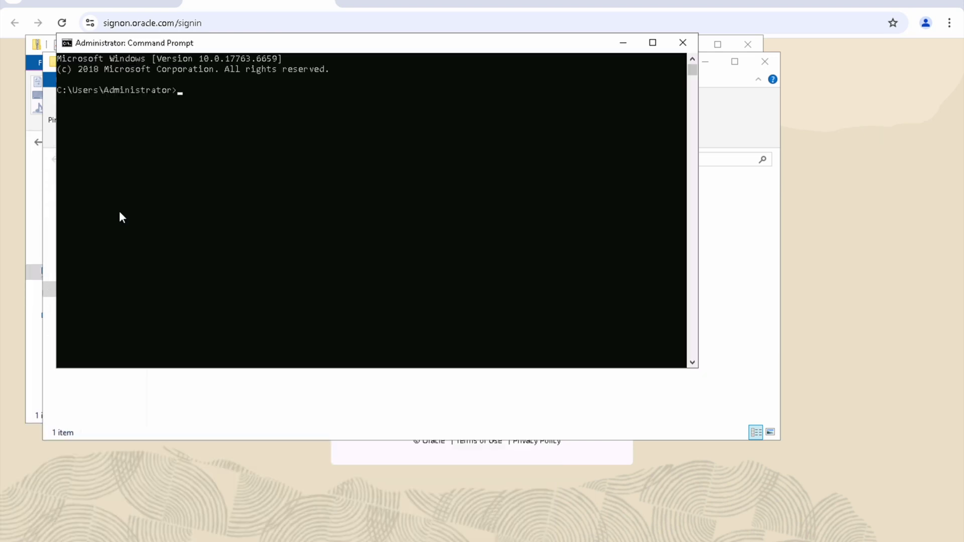
{"action": "type", "text": "cd C:\\21_14\\mw"}
{"action": "key", "text": "Return"}
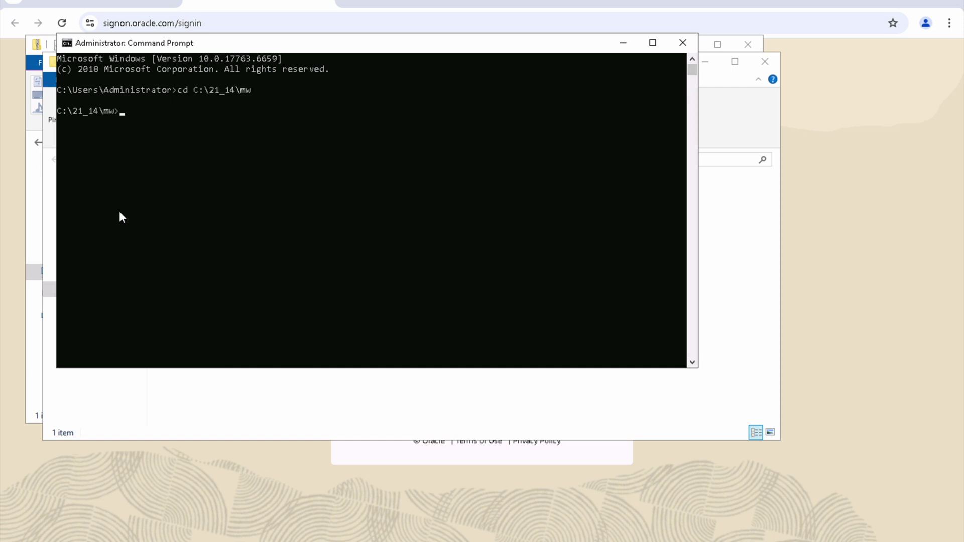
{"action": "type", "text": "java -version"}
{"action": "key", "text": "Return"}
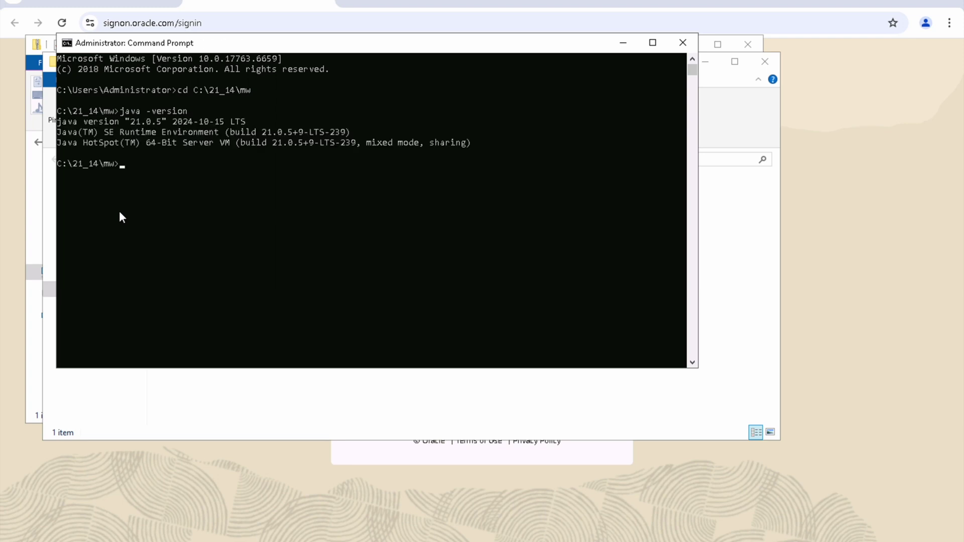
Step: Launch the installer with java -jar -D64 fmw_14.1.2.0.0_infrastructure.jar
{"action": "type", "text": "java -jar -D64 f"}
{"action": "key", "text": "Tab"}
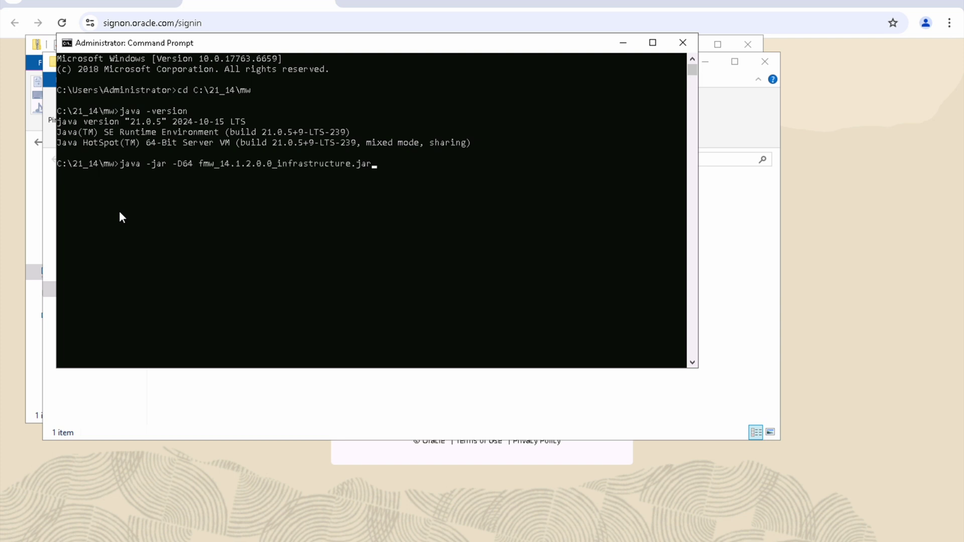
{"action": "key", "text": "Return"}
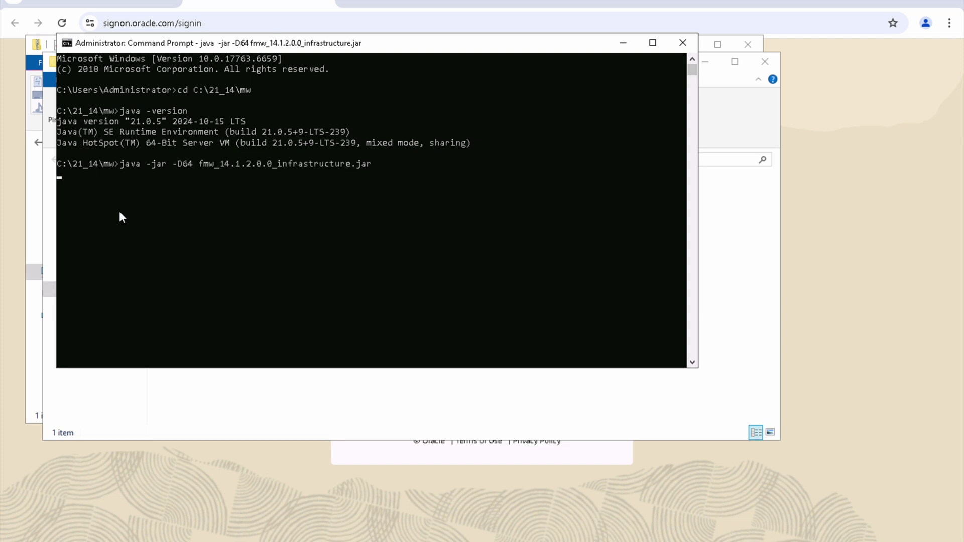
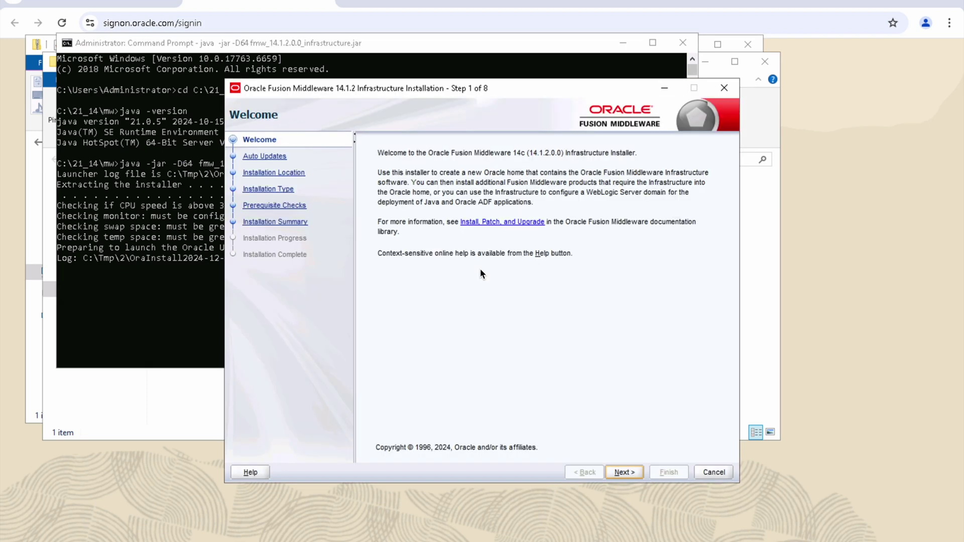
Step: Accept the default Welcome, Auto Updates, Oracle_Home location and installation type settings
{"action": "left_click", "coordinate": [629, 474]}
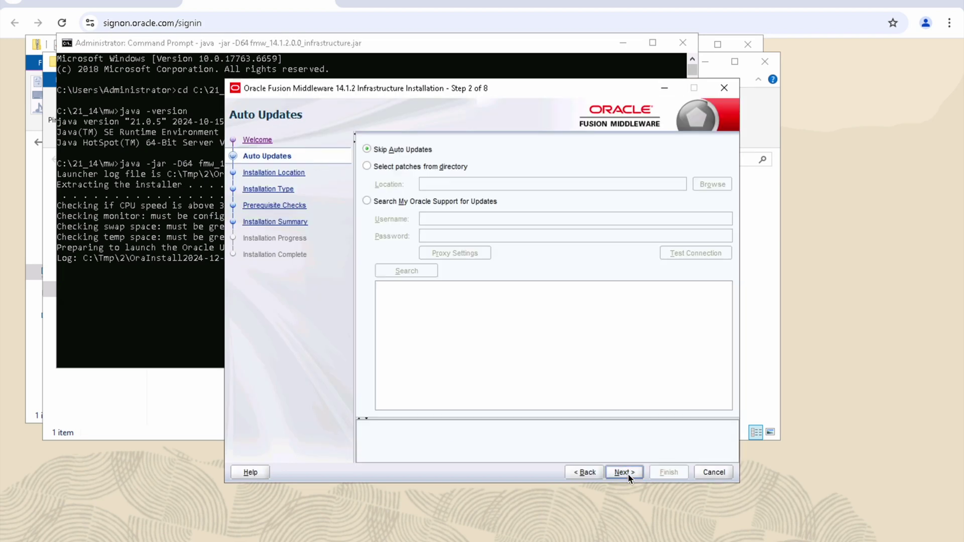
{"action": "left_click", "coordinate": [625, 473]}
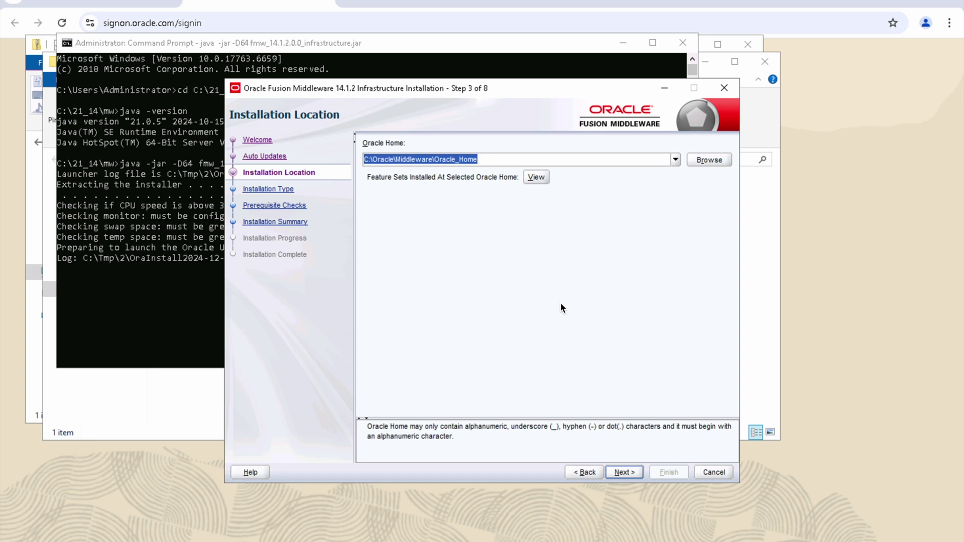
{"action": "left_click", "coordinate": [628, 472]}
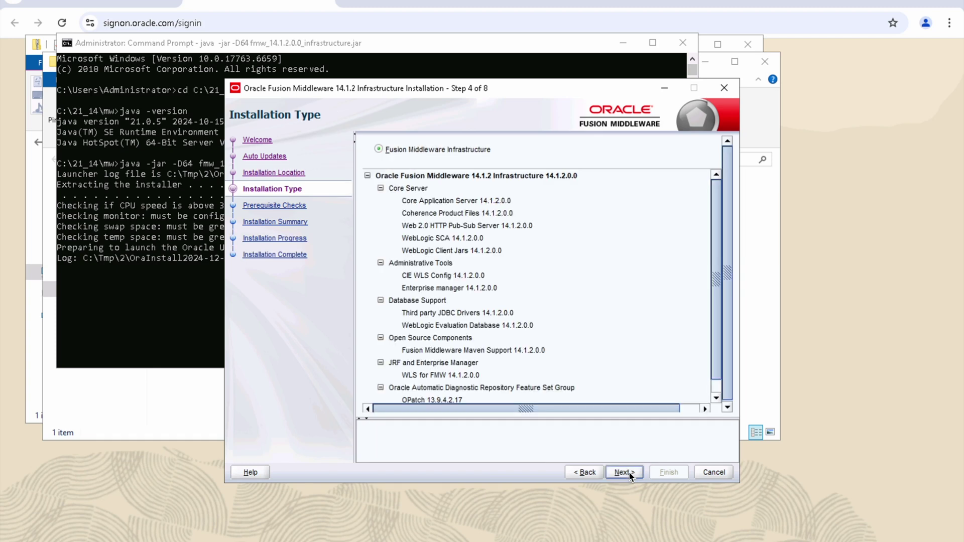
{"action": "left_click", "coordinate": [629, 473]}
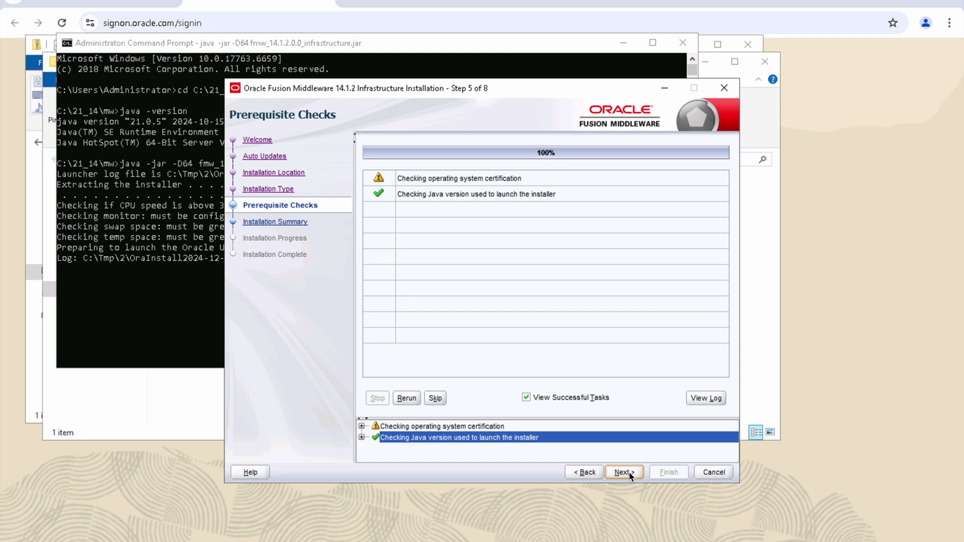
Step: Review the operating system certification warning and start the Infrastructure installation
{"action": "left_click", "coordinate": [472, 426]}
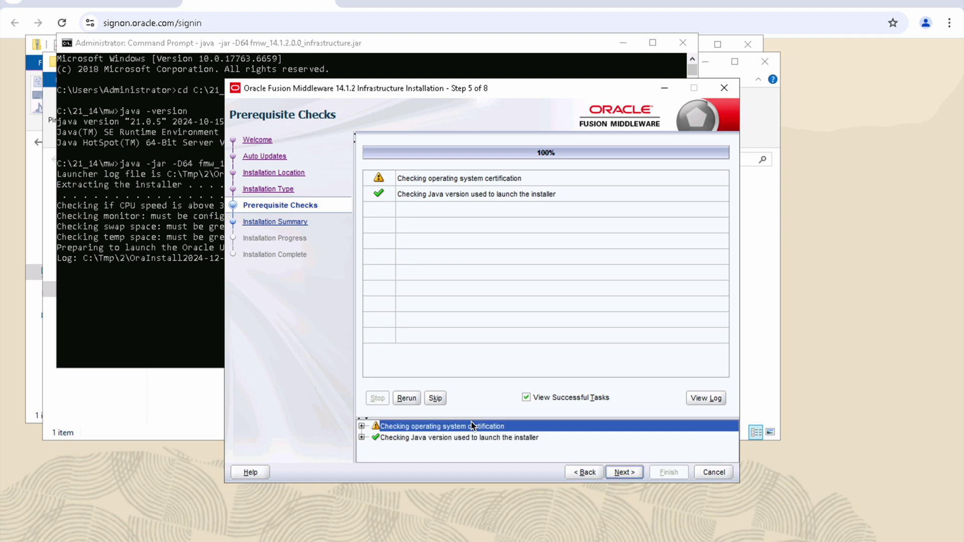
{"action": "left_click", "coordinate": [362, 426]}
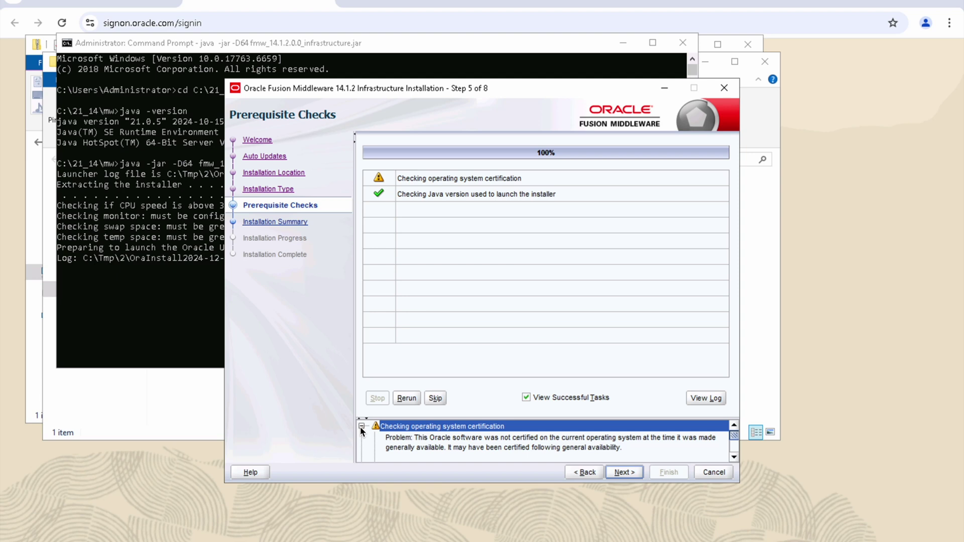
{"action": "left_click", "coordinate": [622, 473]}
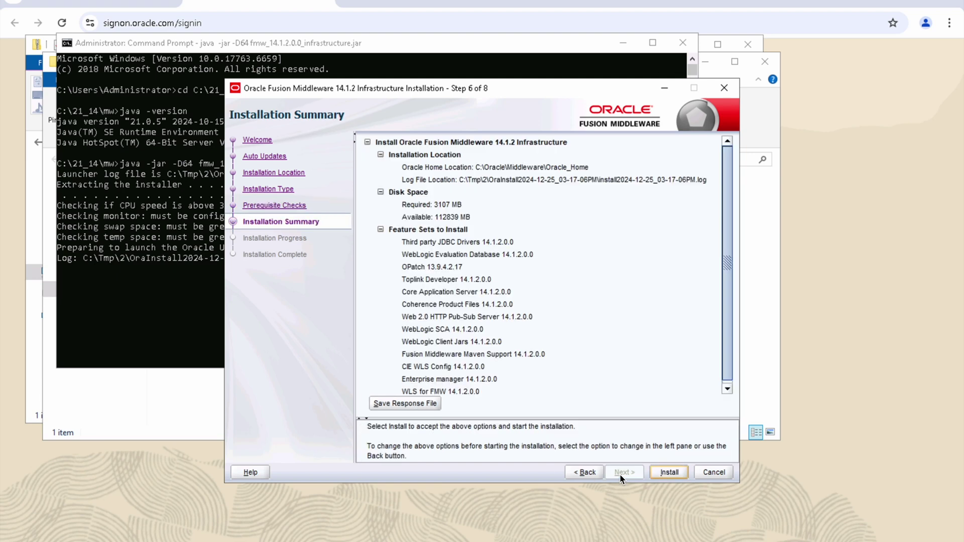
{"action": "left_click", "coordinate": [671, 475]}
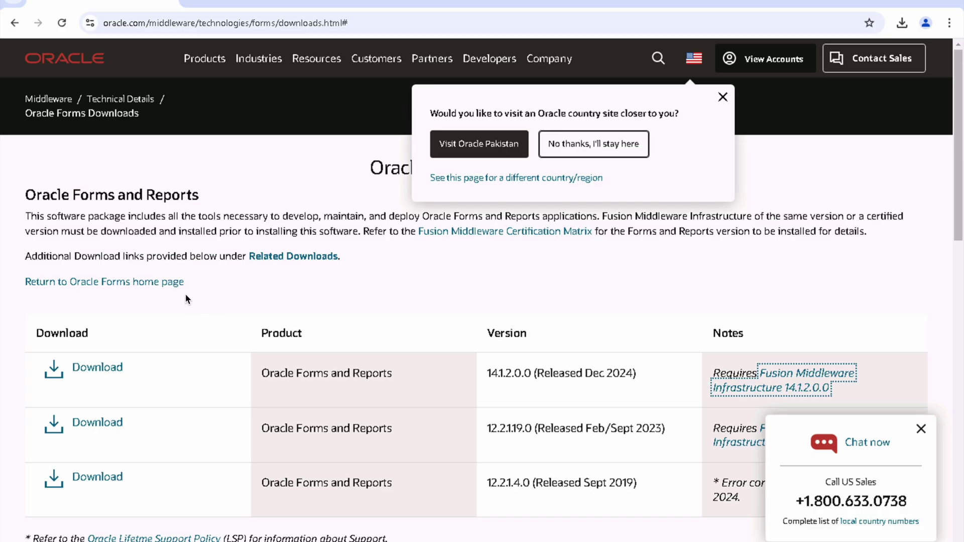
Step: Search a new tab for 'visual c++ redistributable all in one' and open the TechPowerUp result
{"action": "left_click", "coordinate": [193, 3]}
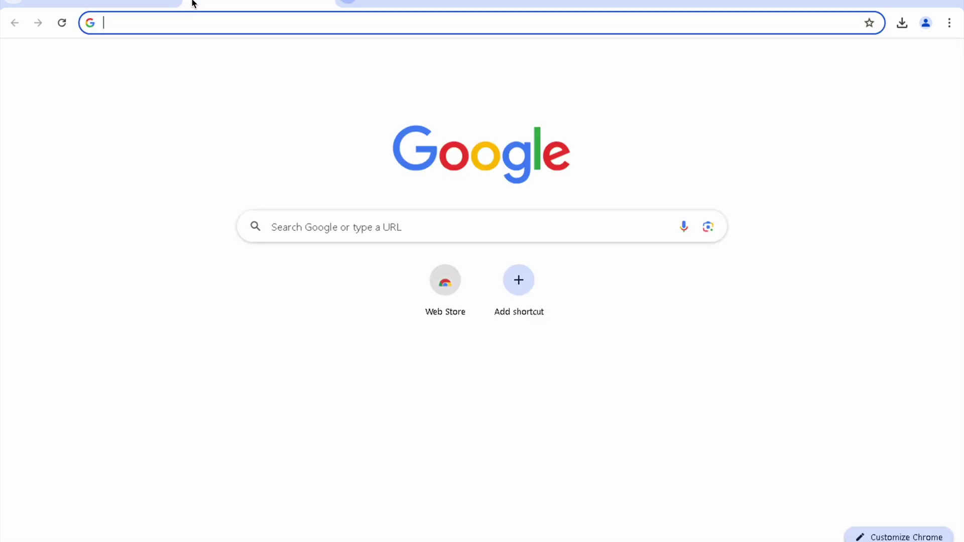
{"action": "type", "text": "vis"}
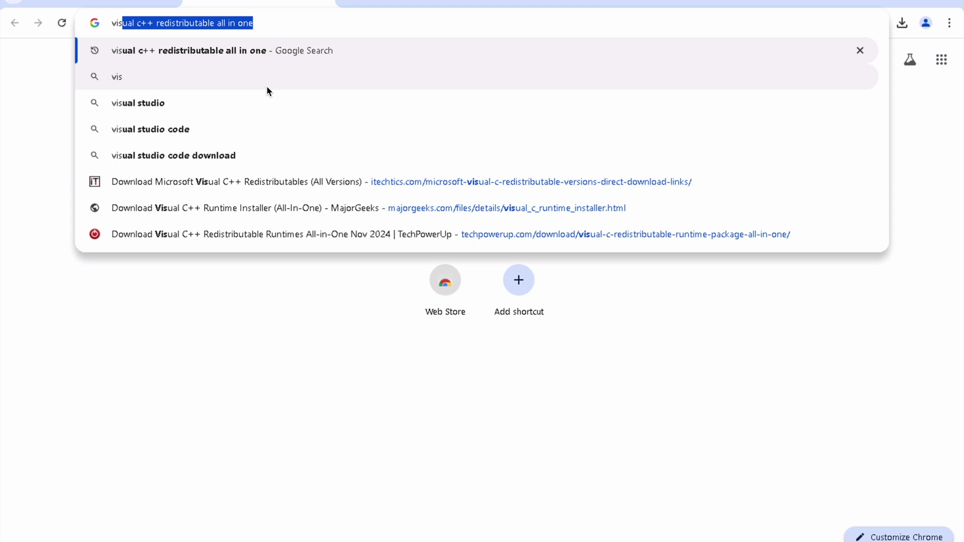
{"action": "key", "text": "Return"}
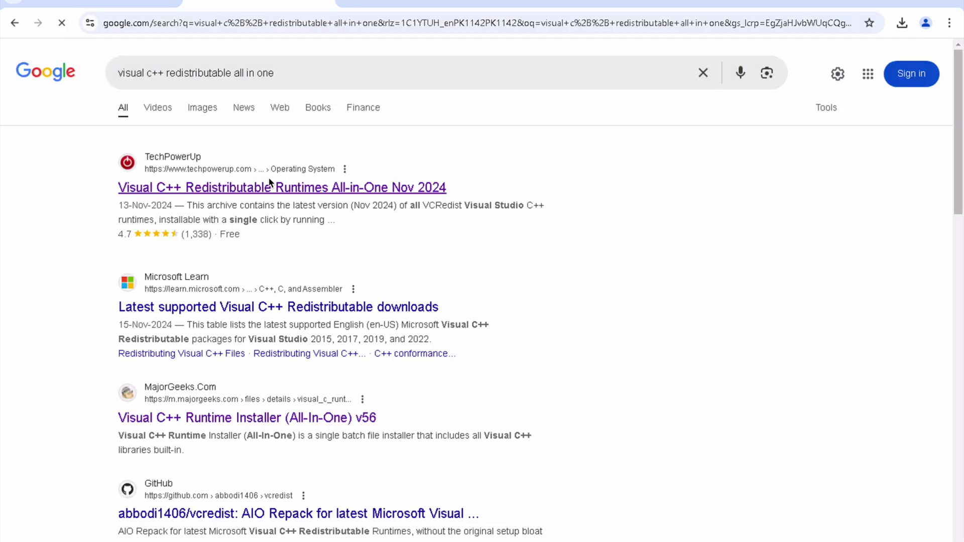
{"action": "left_click", "coordinate": [277, 189]}
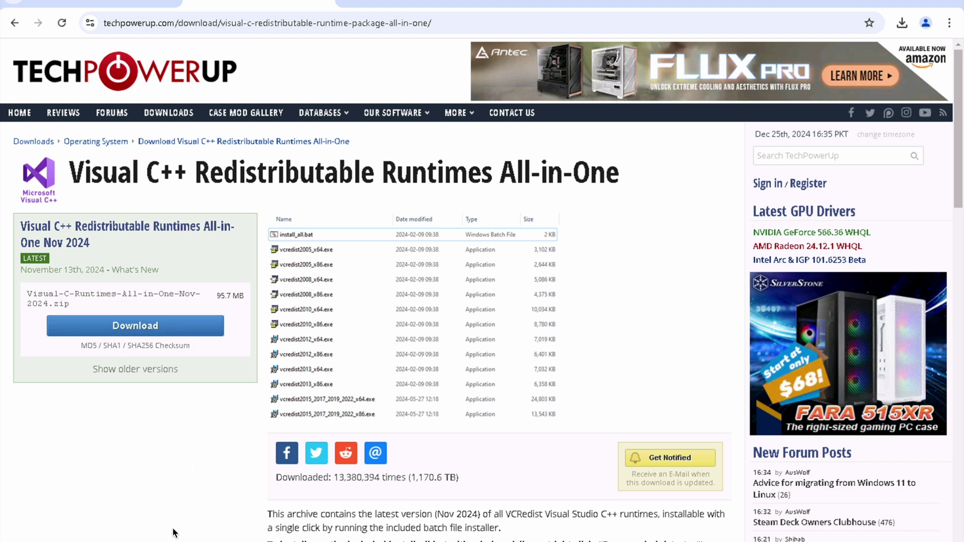
{"action": "mouse_move", "coordinate": [176, 540]}
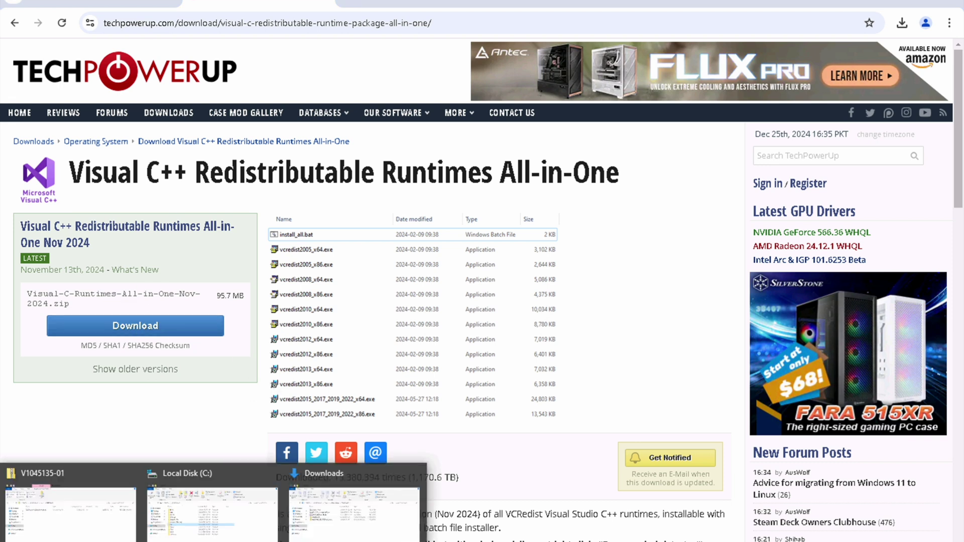
Step: Navigate File Explorer to the sw folder on Local Disk (C:)
{"action": "left_click", "coordinate": [326, 508]}
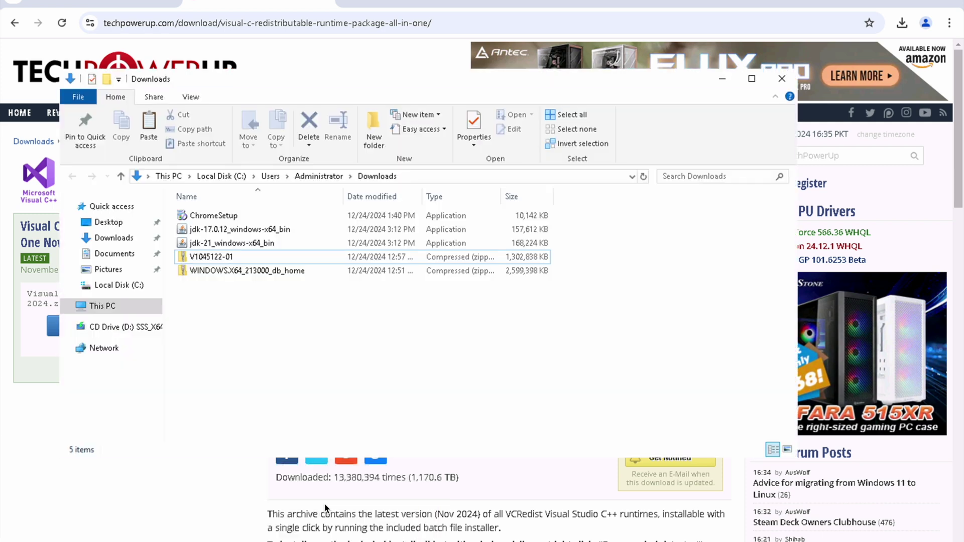
{"action": "left_click", "coordinate": [98, 309]}
{"action": "left_click", "coordinate": [248, 349]}
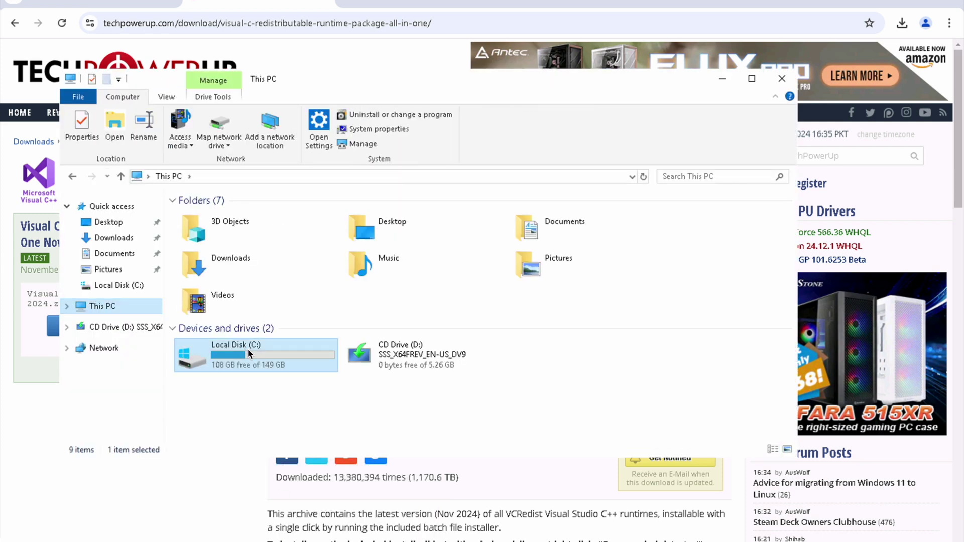
{"action": "double_click", "coordinate": [248, 348]}
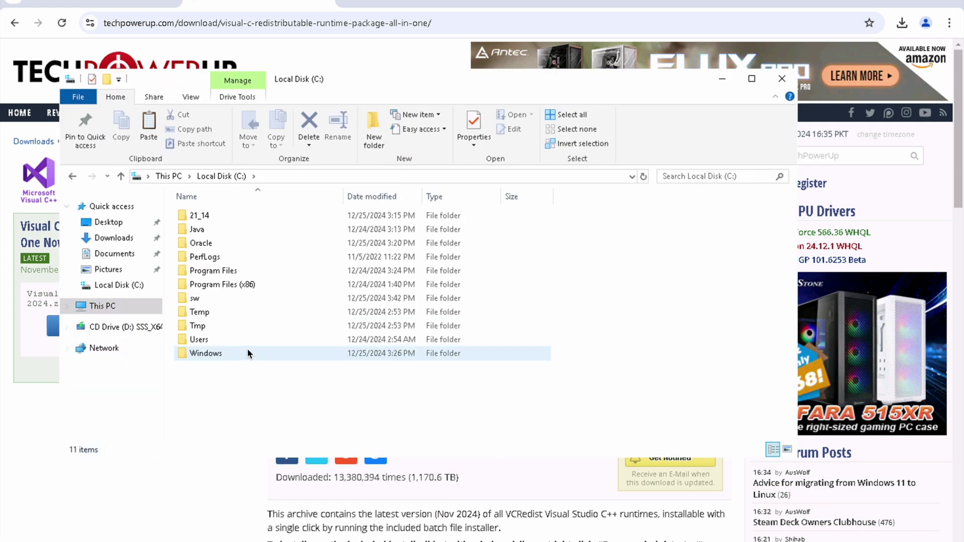
{"action": "left_click", "coordinate": [214, 262]}
{"action": "key", "text": "Down"}
{"action": "key", "text": "Down"}
{"action": "key", "text": "Down"}
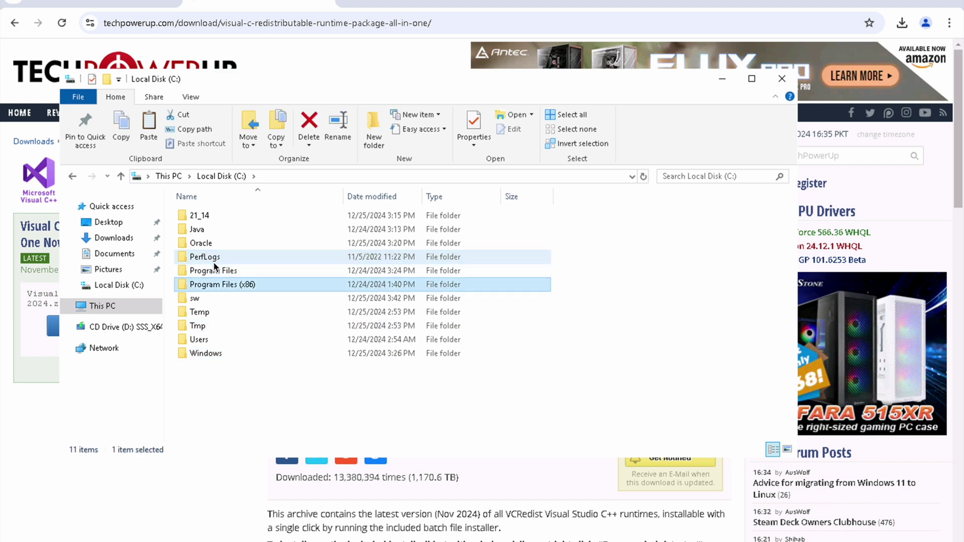
{"action": "key", "text": "Return"}
{"action": "key", "text": "Down"}
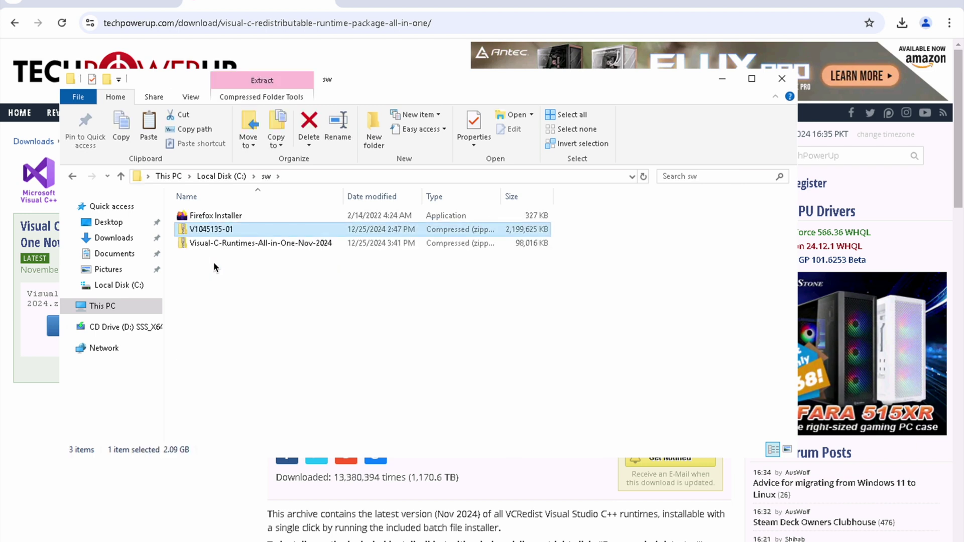
Step: Extract the Visual-C-Runtimes-All-in-One-Nov-2024 zip into its suggested folder
{"action": "right_click", "coordinate": [228, 244]}
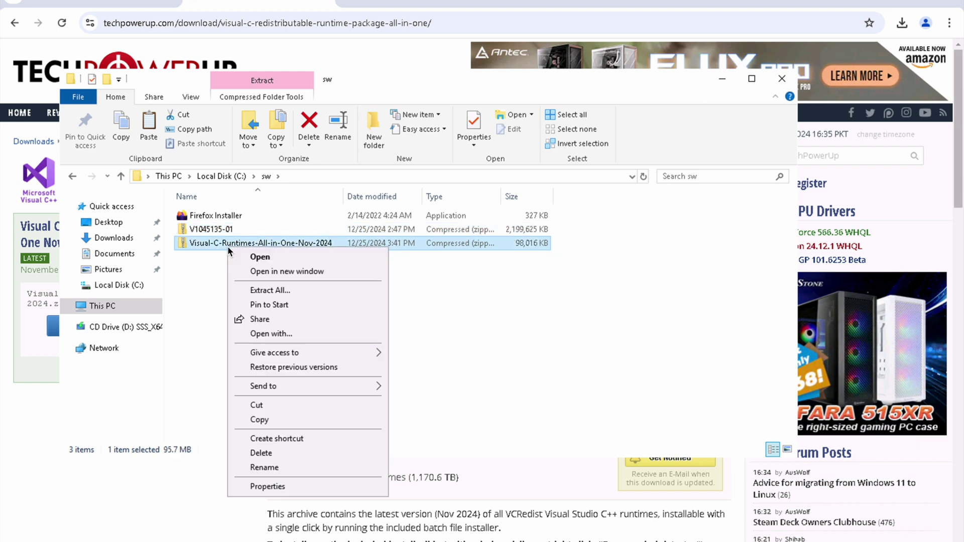
{"action": "left_click", "coordinate": [297, 291]}
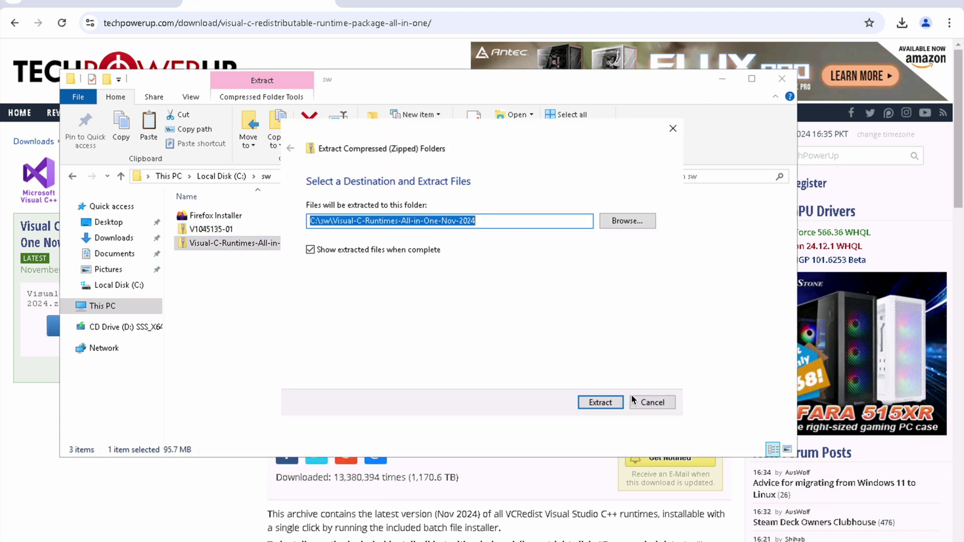
{"action": "left_click", "coordinate": [602, 402]}
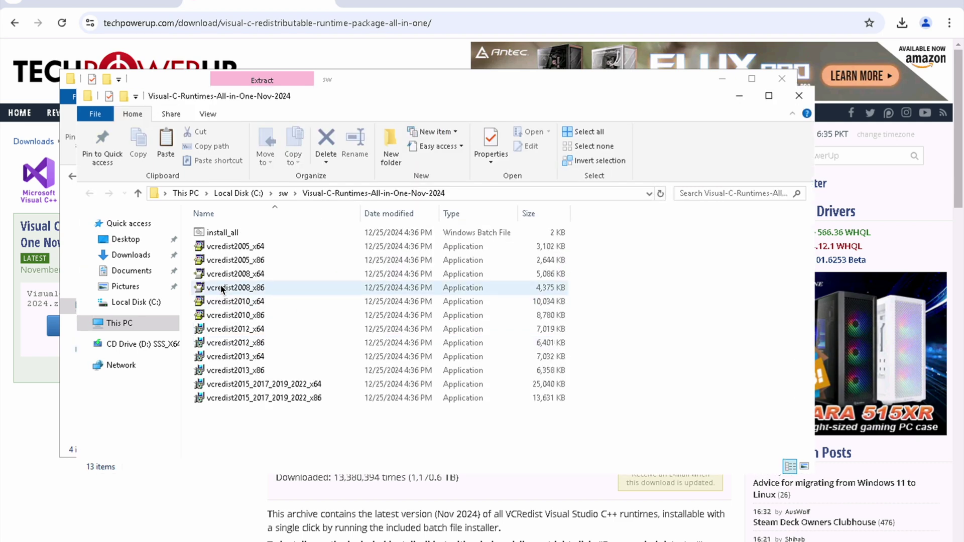
Step: Run install_all as administrator, then return to sw and open Downloads
{"action": "right_click", "coordinate": [230, 234]}
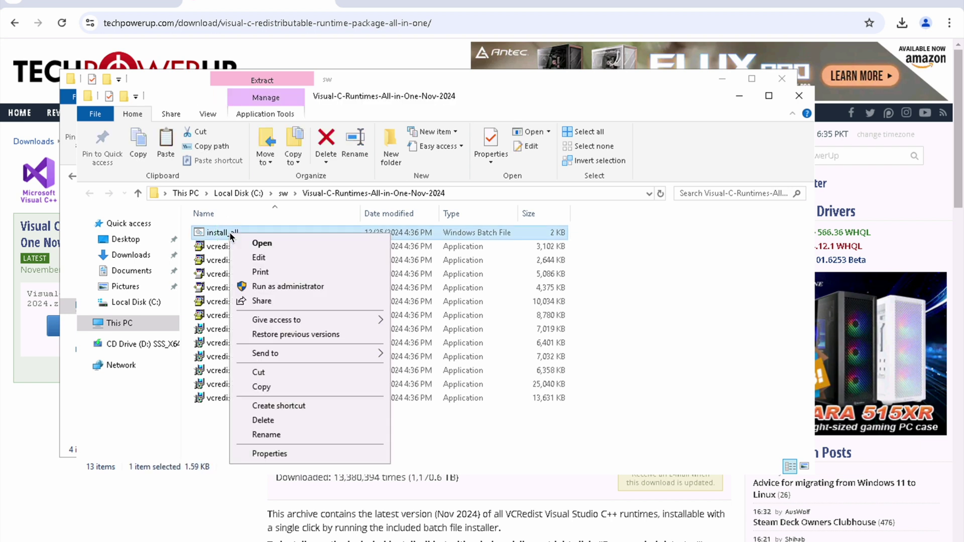
{"action": "left_click", "coordinate": [287, 286]}
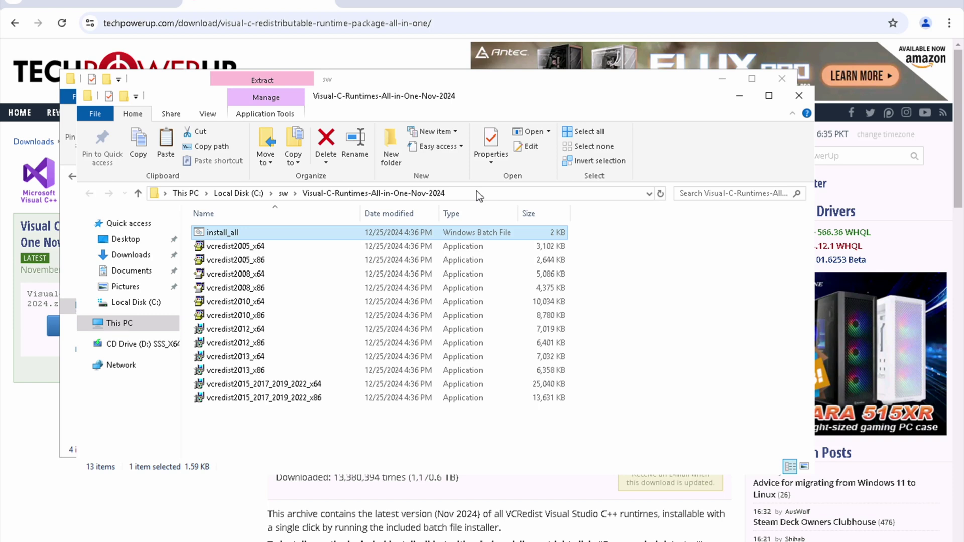
{"action": "left_click", "coordinate": [282, 196]}
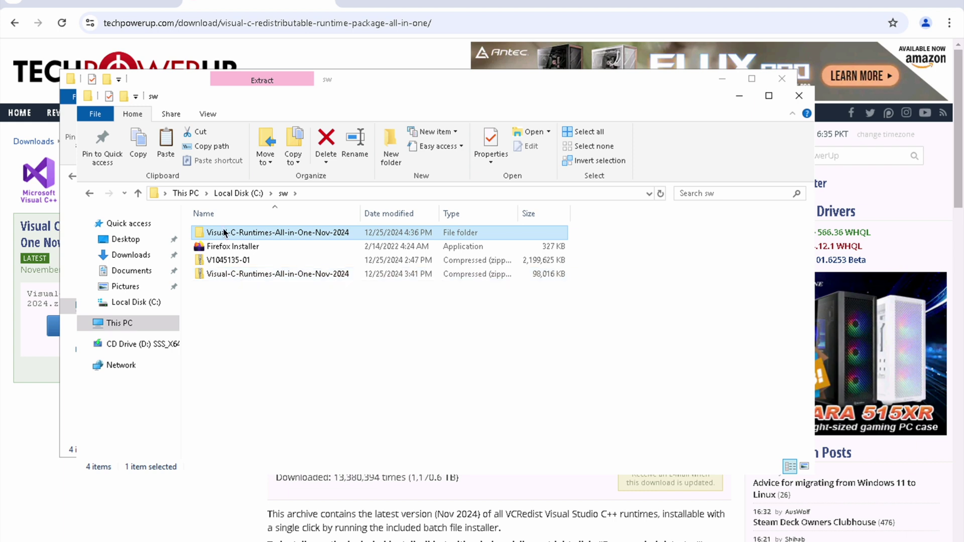
{"action": "left_click", "coordinate": [141, 255]}
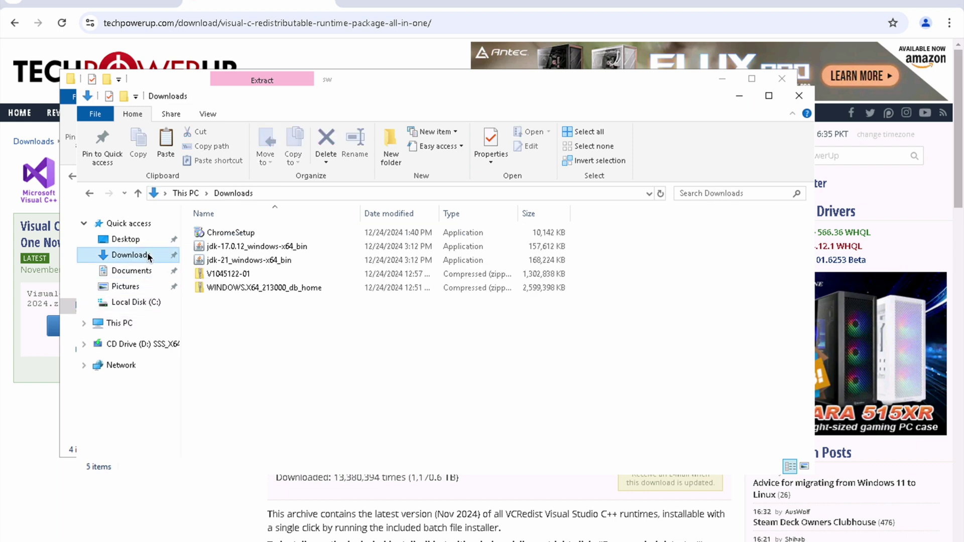
Step: Extract the V1045122-01 archive into a newly created C:\21_14\forms folder
{"action": "left_click", "coordinate": [231, 279]}
{"action": "double_click", "coordinate": [231, 279]}
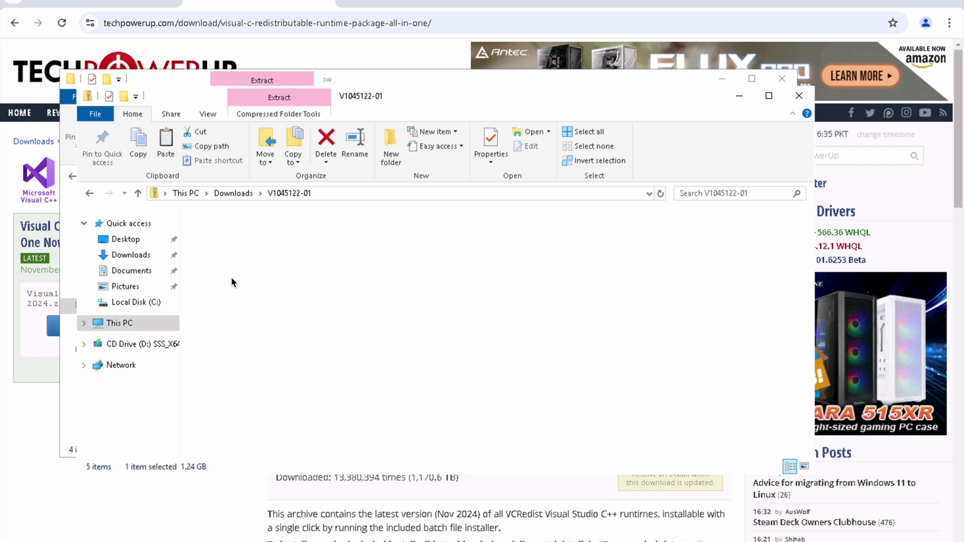
{"action": "left_click", "coordinate": [290, 150]}
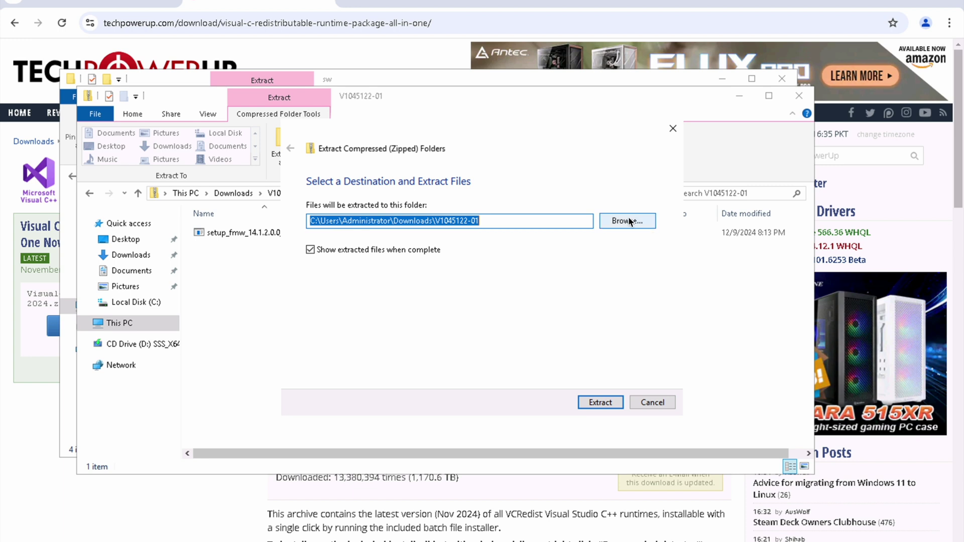
{"action": "left_click", "coordinate": [628, 221]}
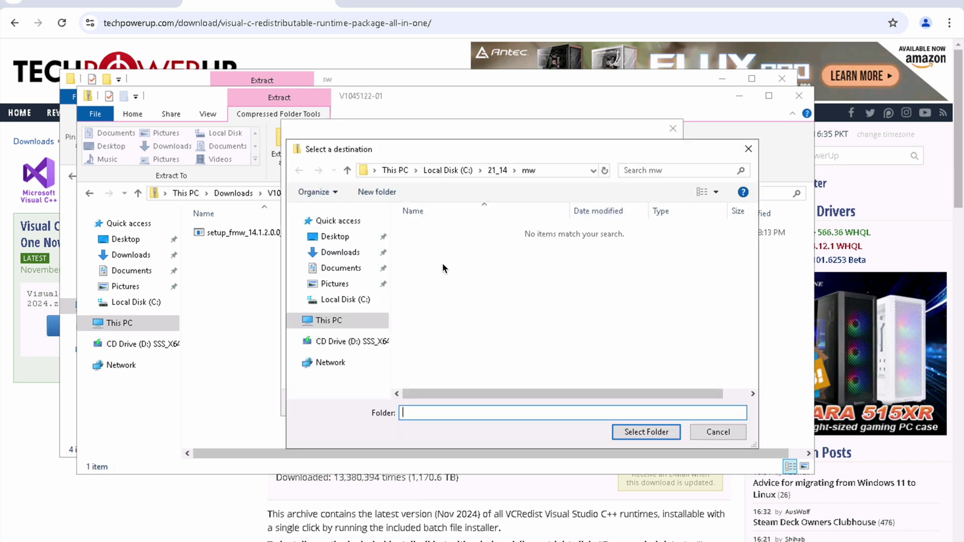
{"action": "left_click", "coordinate": [498, 171]}
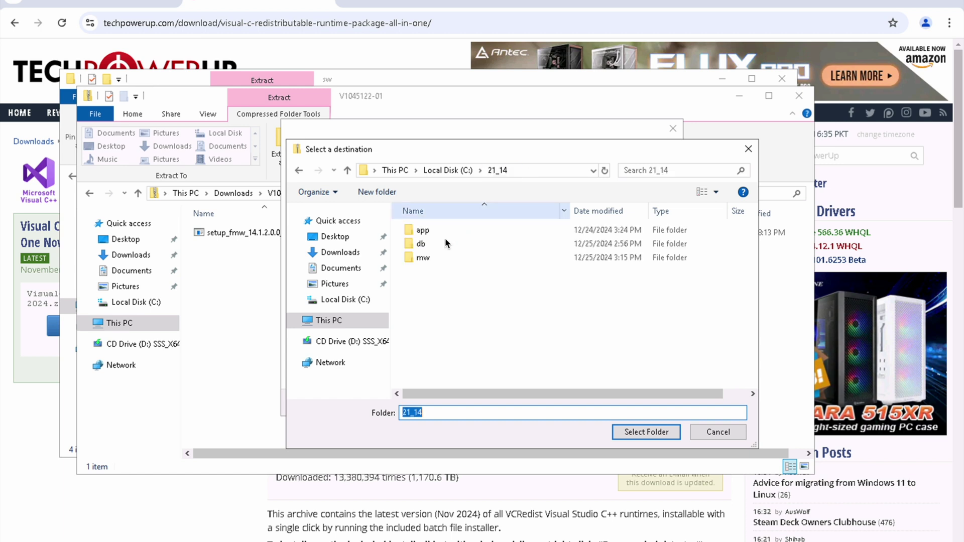
{"action": "left_click", "coordinate": [383, 192]}
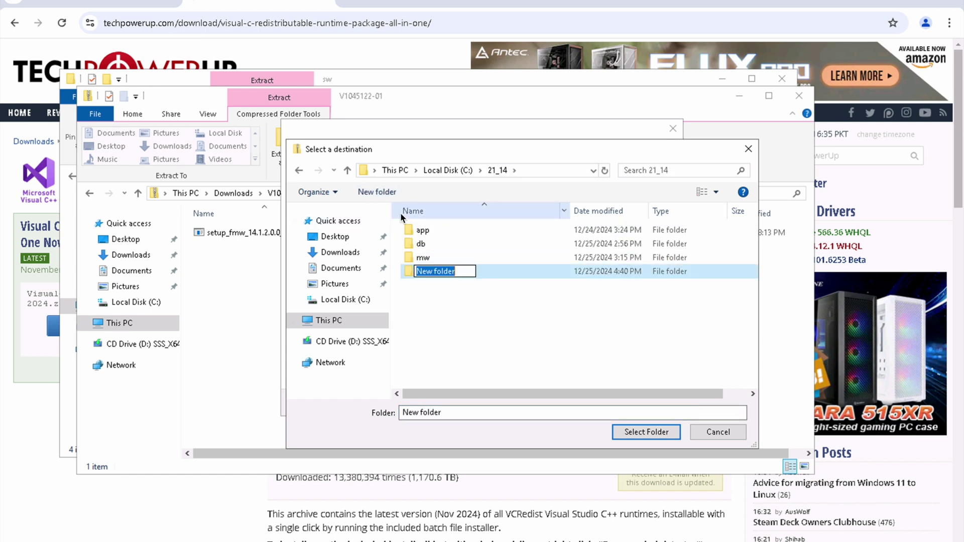
{"action": "type", "text": "fo"}
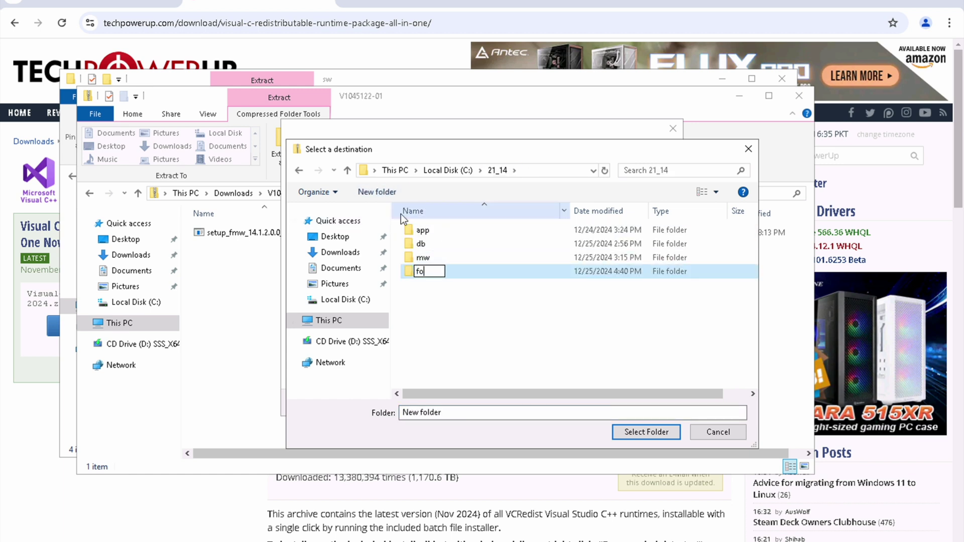
{"action": "type", "text": "rms"}
{"action": "key", "text": "Return"}
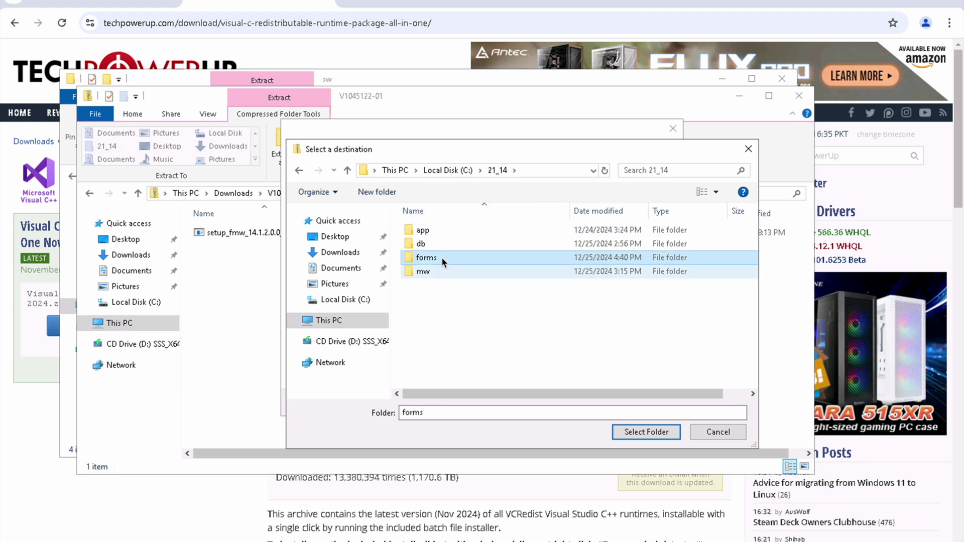
{"action": "double_click", "coordinate": [434, 258]}
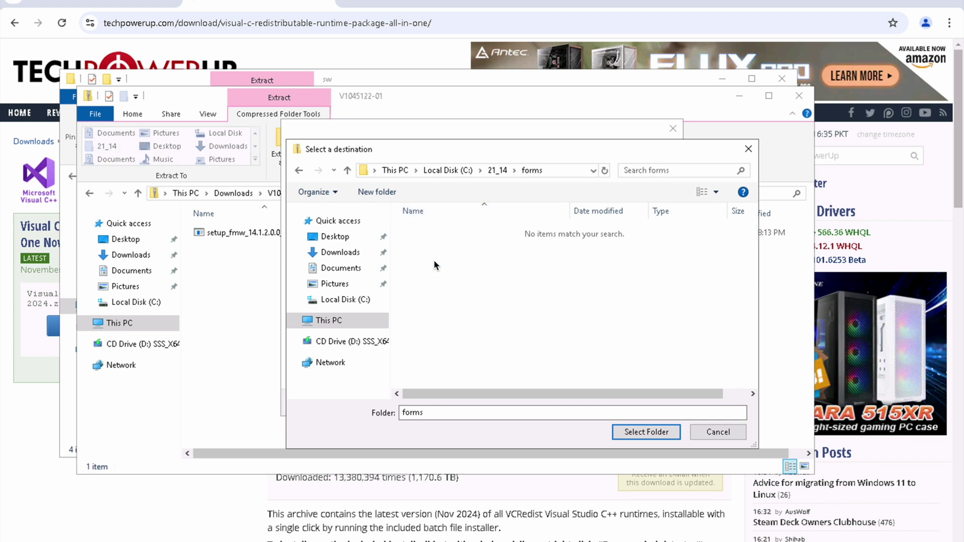
{"action": "left_click", "coordinate": [650, 435]}
{"action": "left_click", "coordinate": [605, 403]}
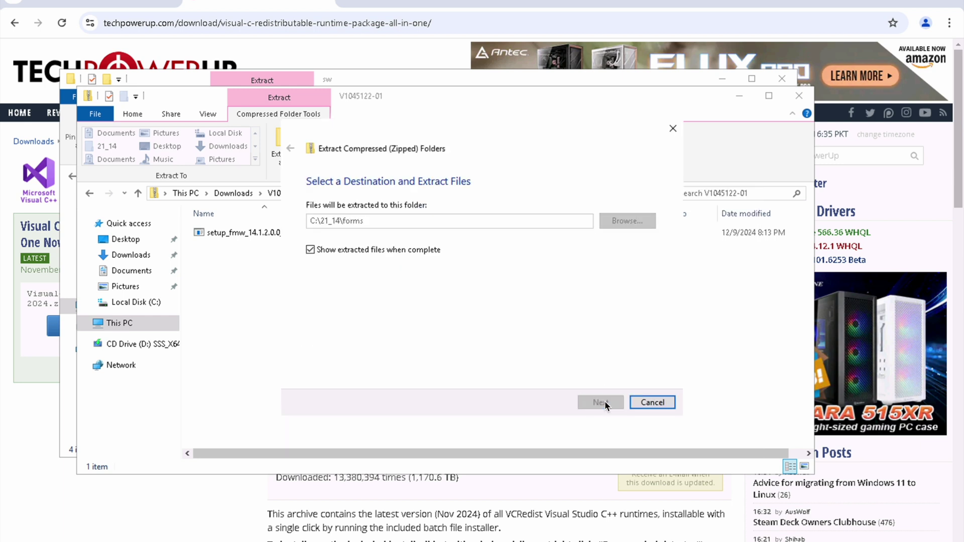
Step: Return to the extraction window and bring up actions for setup_fmw_14.1.2.0.0_fr_win64
{"action": "left_click", "coordinate": [111, 2]}
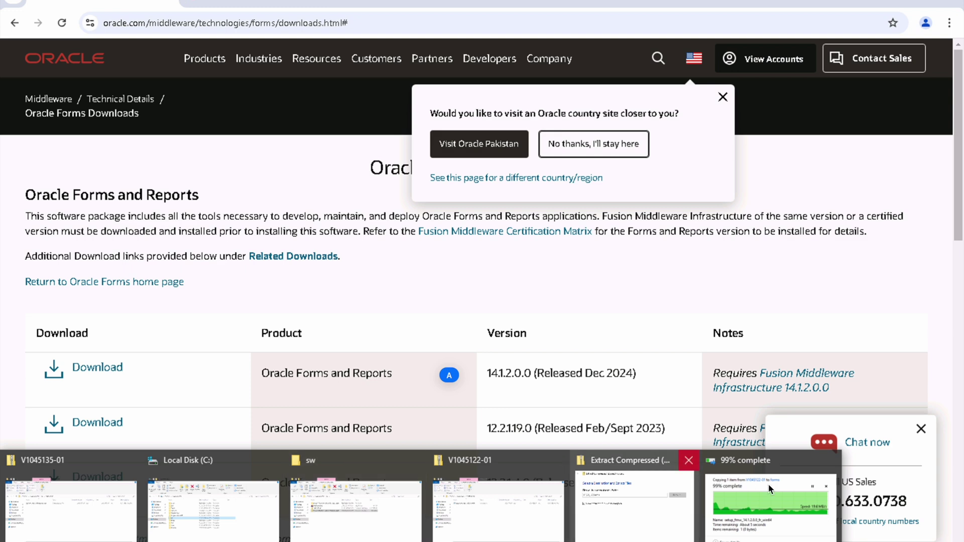
{"action": "left_click", "coordinate": [792, 491]}
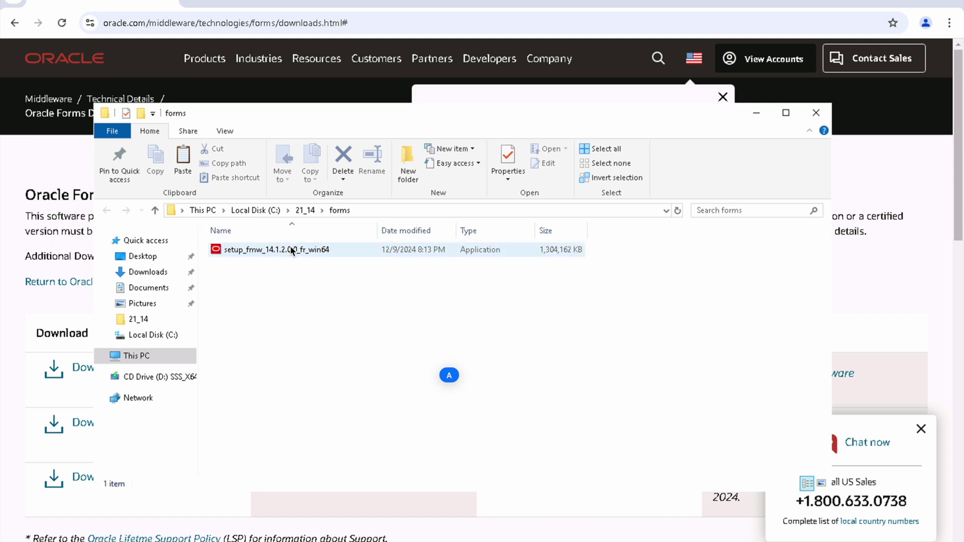
{"action": "right_click", "coordinate": [291, 251]}
Step: Run setup_fmw_14.1.2.0.0_fr_win64 as administrator
{"action": "left_click", "coordinate": [317, 273]}
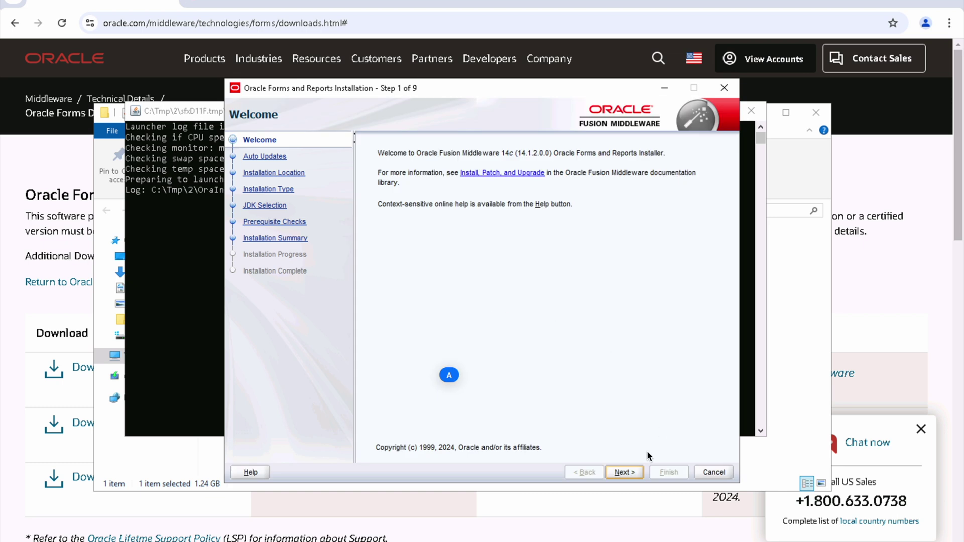
Step: Choose Oracle Home C:\Oracle\Middleware\Oracle_Home, Forms and Reports Deployment, and JDK C:\Java\jdk-21
{"action": "left_click", "coordinate": [622, 473]}
{"action": "left_click", "coordinate": [621, 473]}
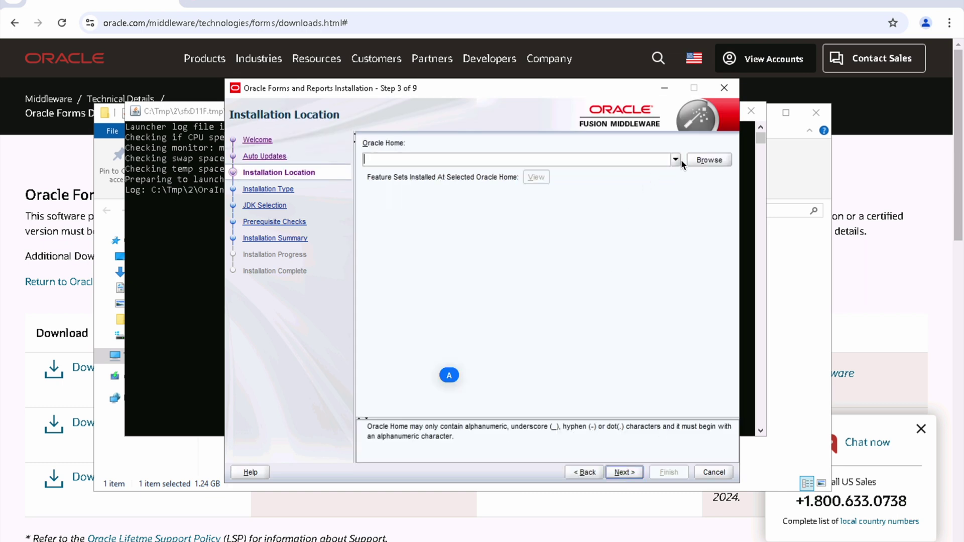
{"action": "left_click", "coordinate": [676, 160]}
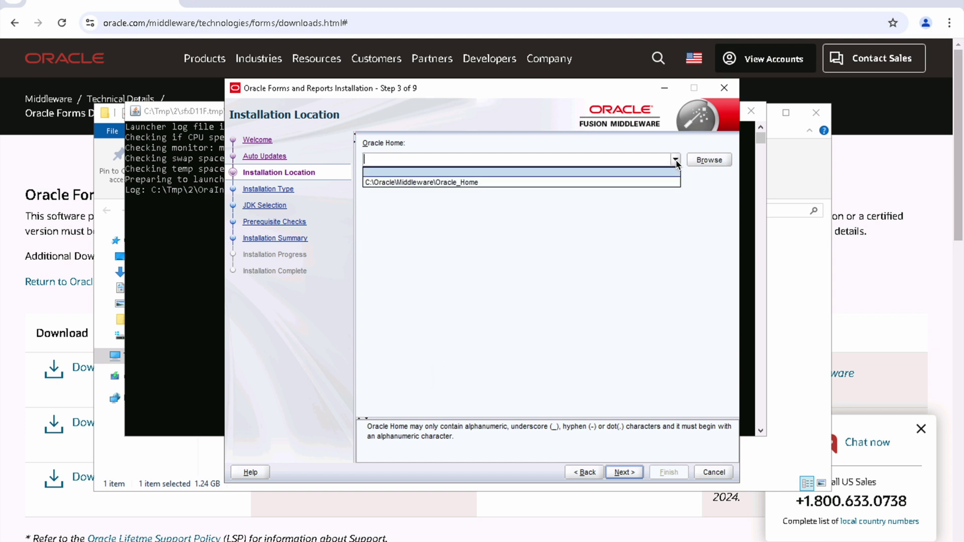
{"action": "left_click", "coordinate": [489, 183]}
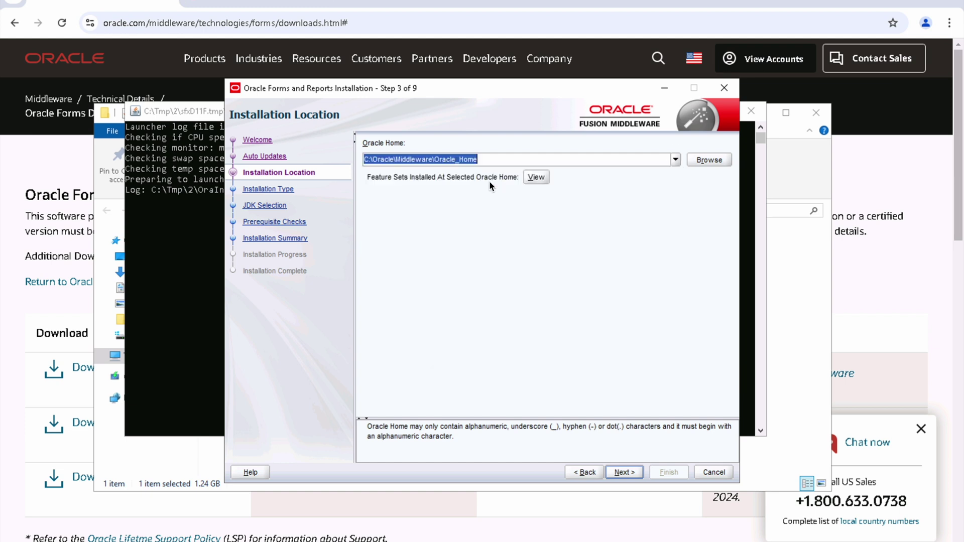
{"action": "left_click", "coordinate": [625, 472]}
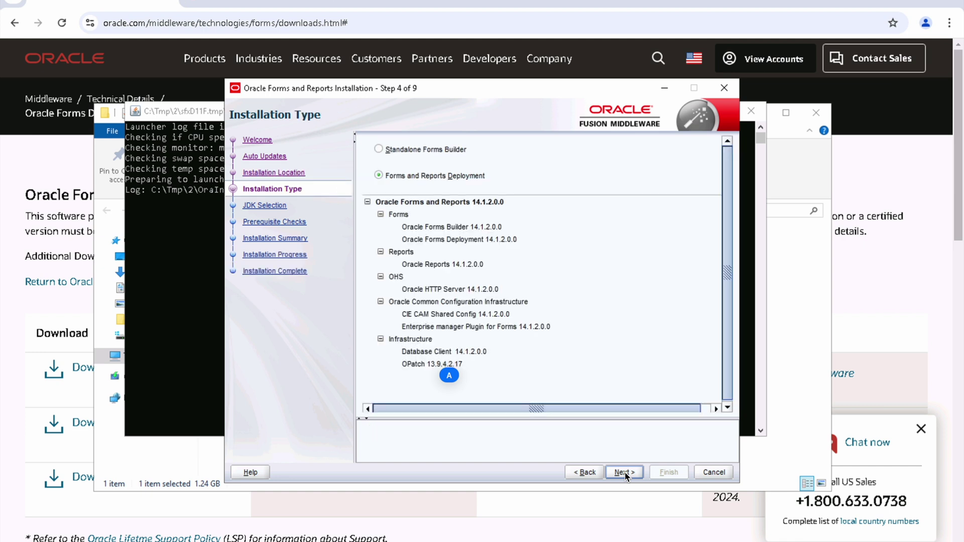
{"action": "left_click", "coordinate": [625, 472]}
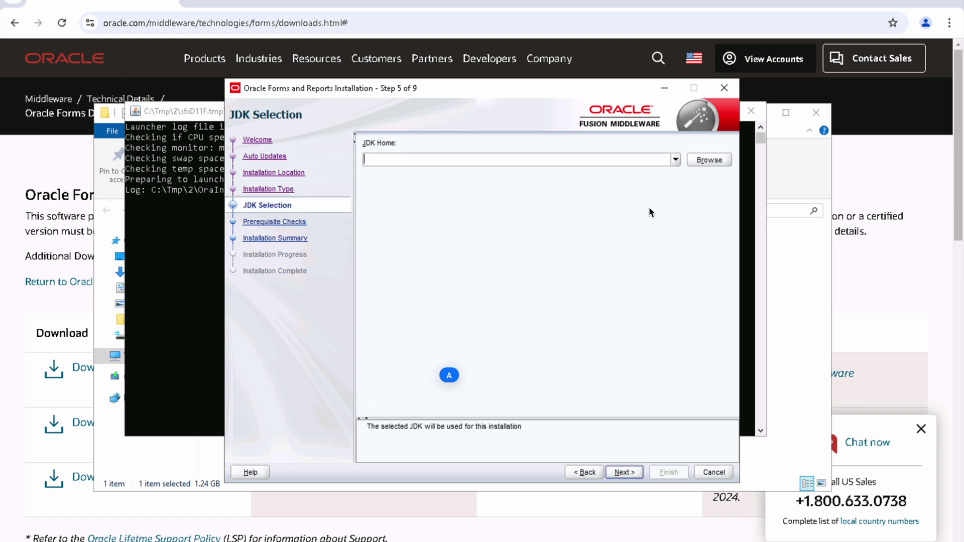
{"action": "left_click", "coordinate": [678, 161]}
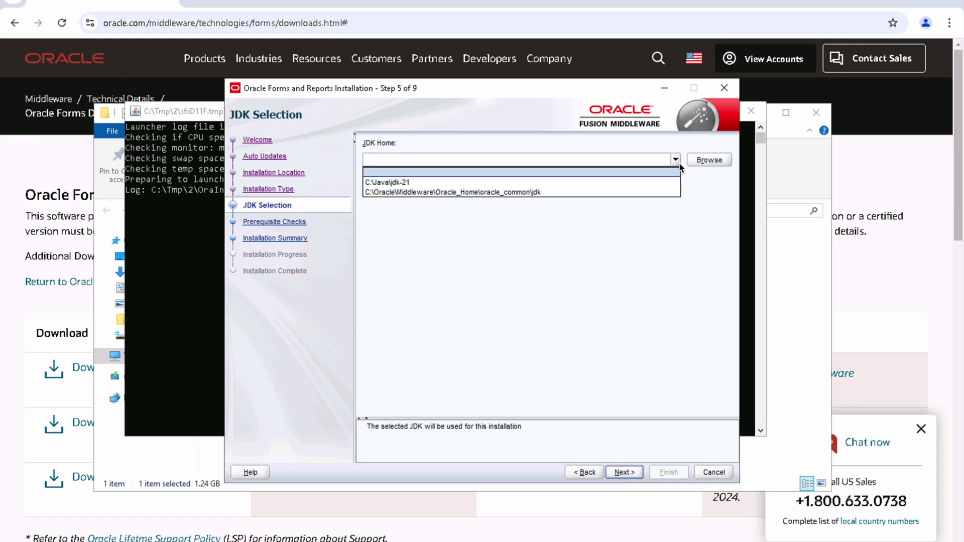
{"action": "left_click", "coordinate": [482, 182]}
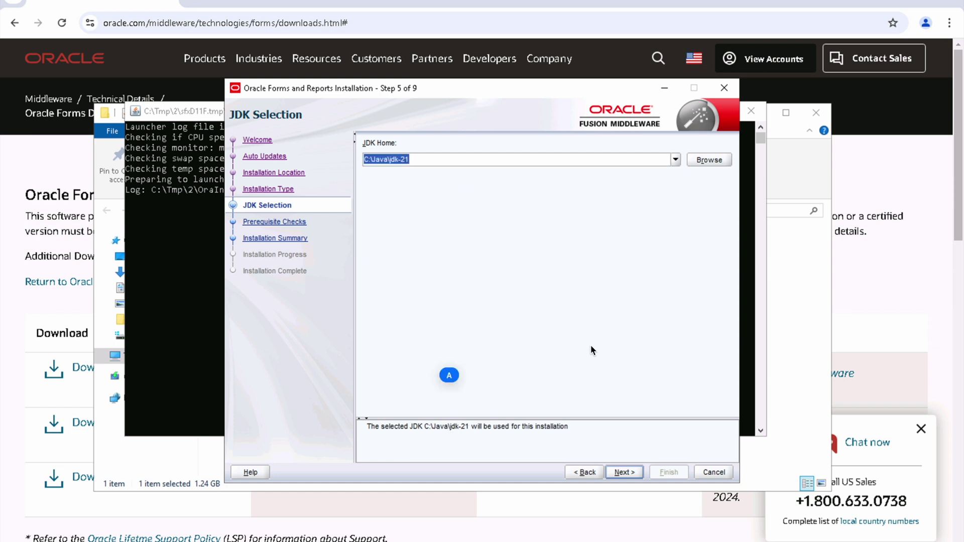
Step: Pass the prerequisite checks, install Forms and Reports, and close the finished installer
{"action": "left_click", "coordinate": [623, 474]}
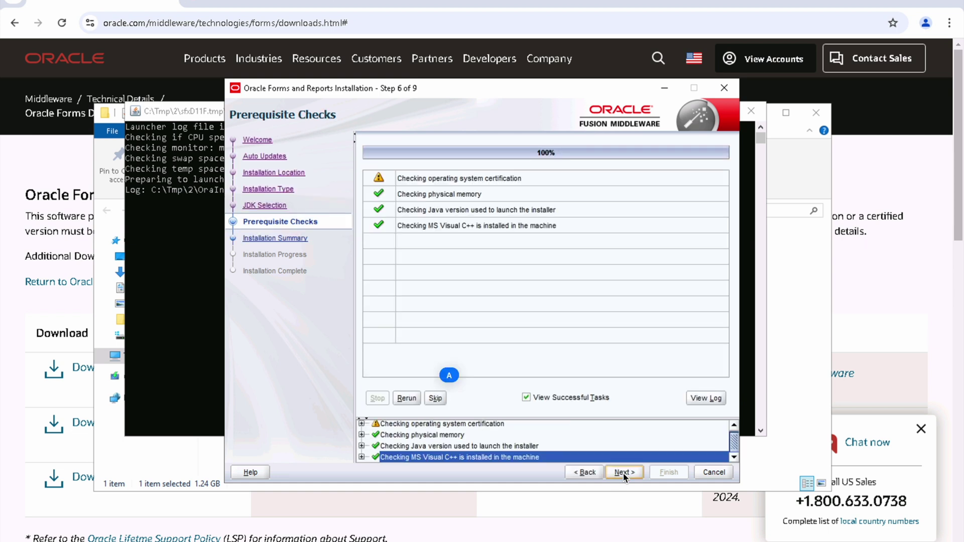
{"action": "left_click", "coordinate": [486, 424]}
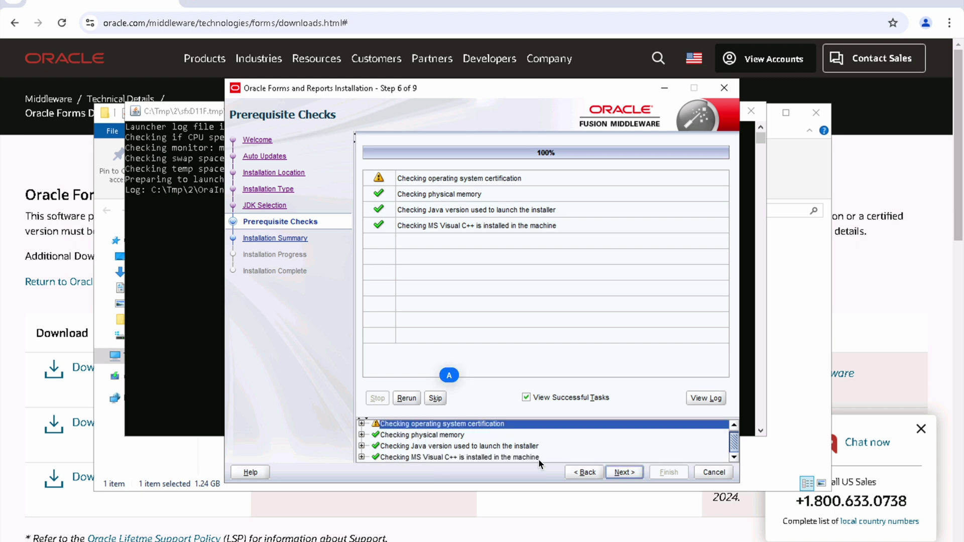
{"action": "left_click", "coordinate": [631, 475]}
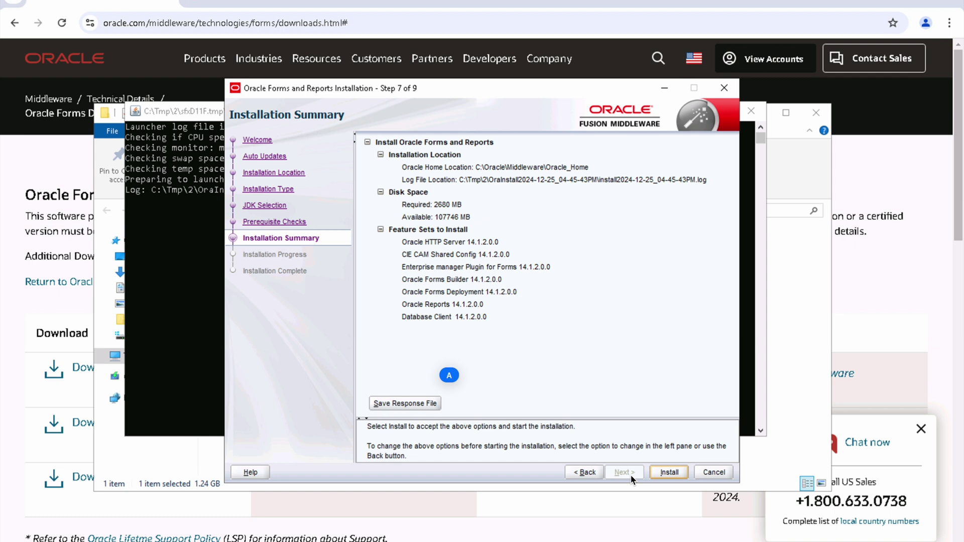
{"action": "left_click", "coordinate": [672, 472]}
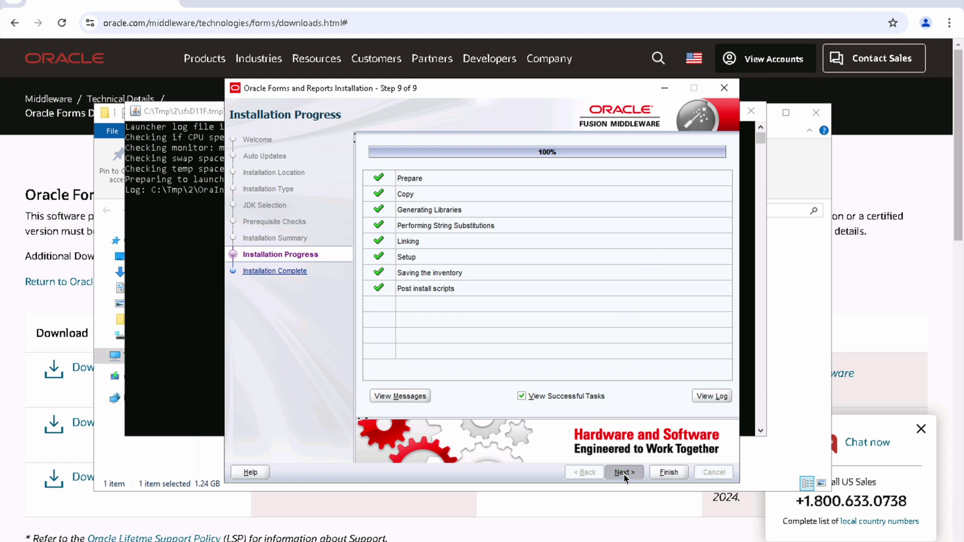
{"action": "left_click", "coordinate": [624, 474]}
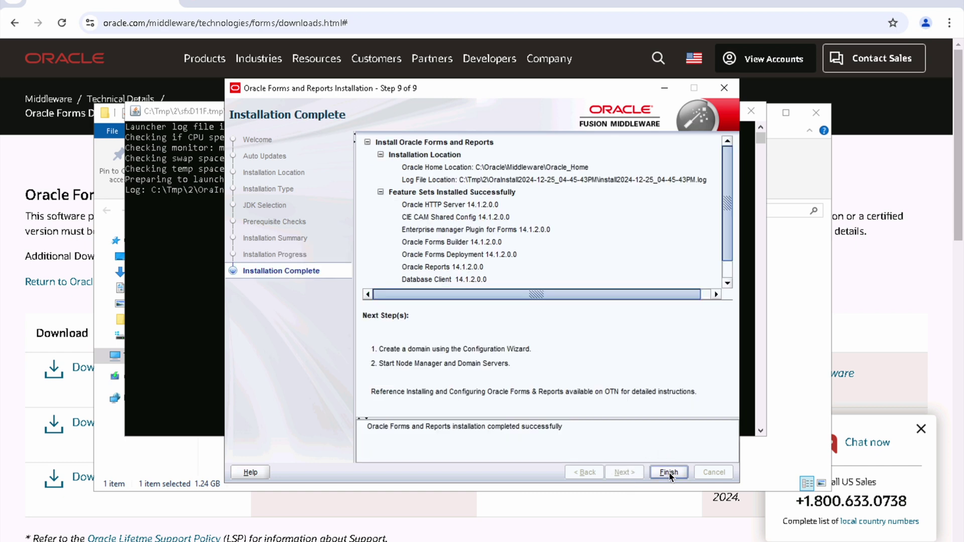
{"action": "left_click", "coordinate": [668, 473]}
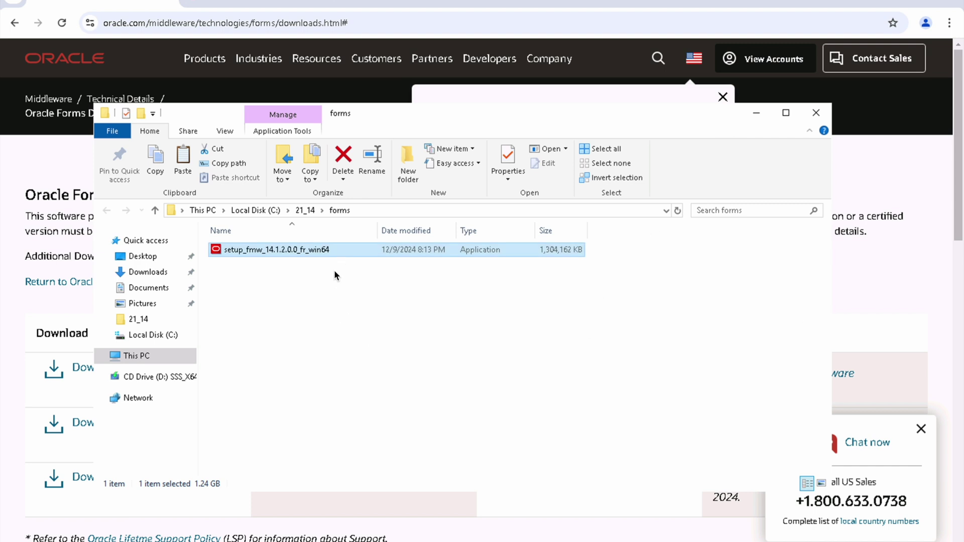
Step: Navigate to C:\Oracle\Middleware\Oracle_Home\oracle_common\bin in File Explorer
{"action": "left_click", "coordinate": [143, 354]}
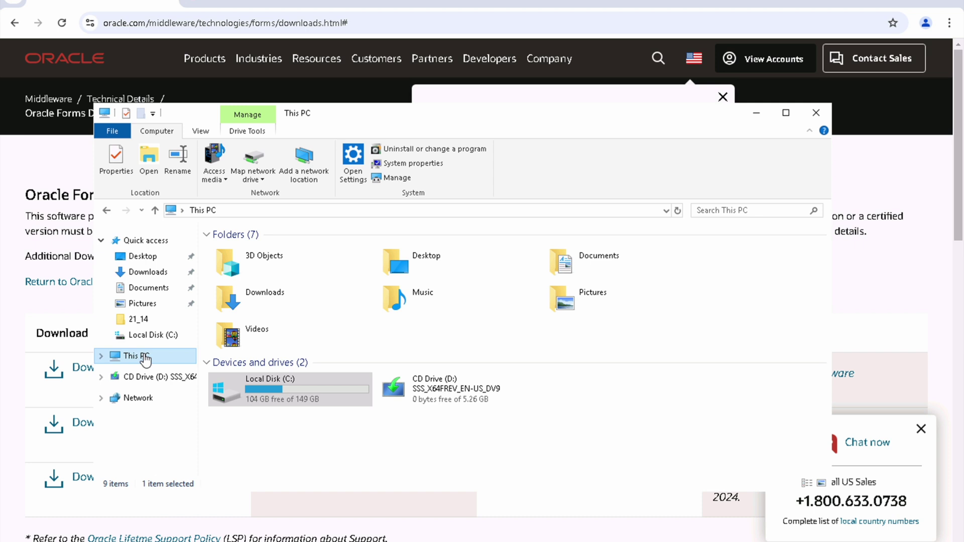
{"action": "double_click", "coordinate": [290, 386]}
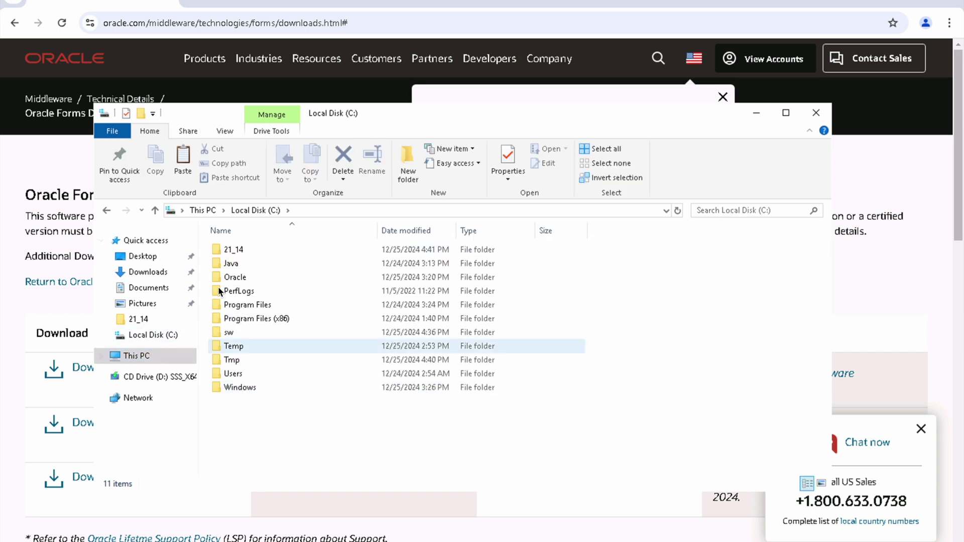
{"action": "double_click", "coordinate": [235, 276]}
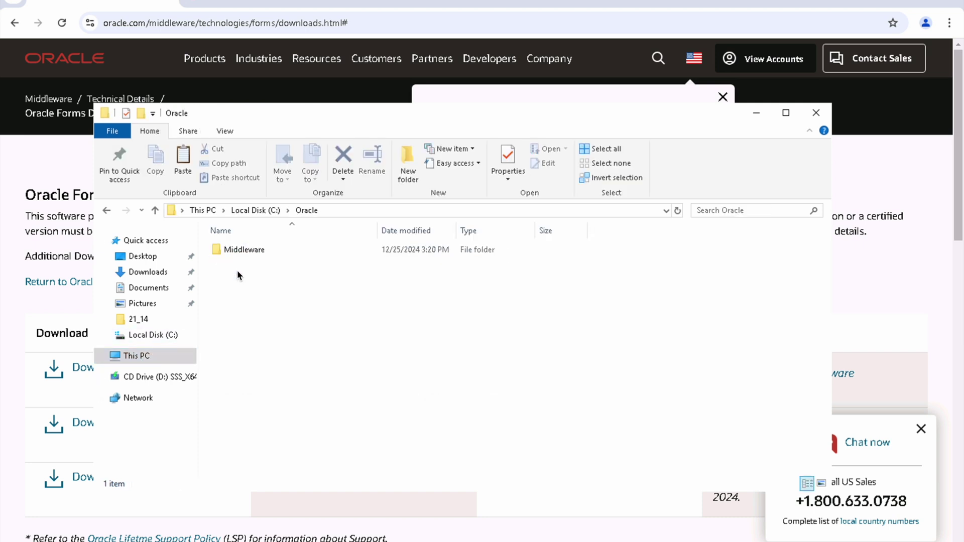
{"action": "double_click", "coordinate": [252, 255]}
{"action": "double_click", "coordinate": [253, 255]}
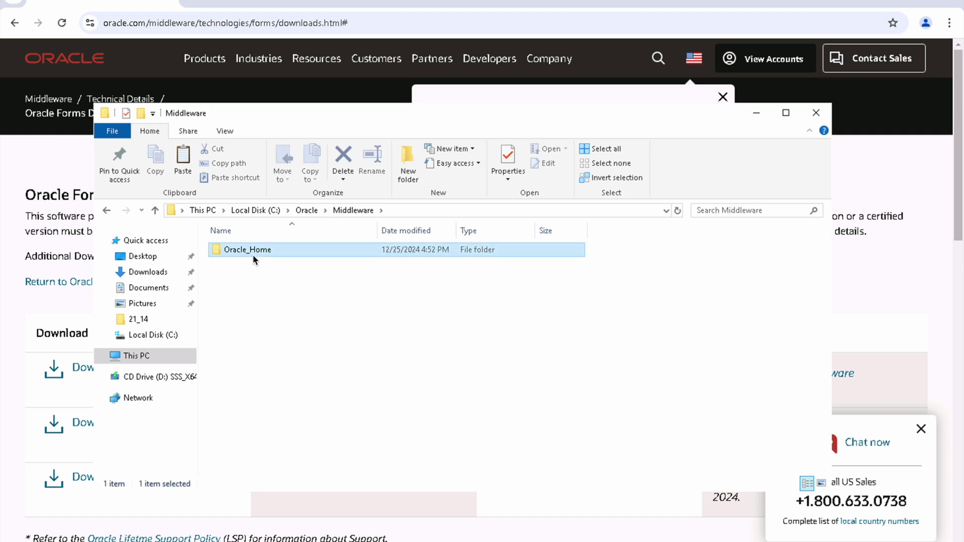
{"action": "left_click", "coordinate": [253, 256]}
{"action": "key", "text": "Down"}
{"action": "key", "text": "Down"}
{"action": "key", "text": "Down"}
{"action": "key", "text": "Down"}
{"action": "key", "text": "Up"}
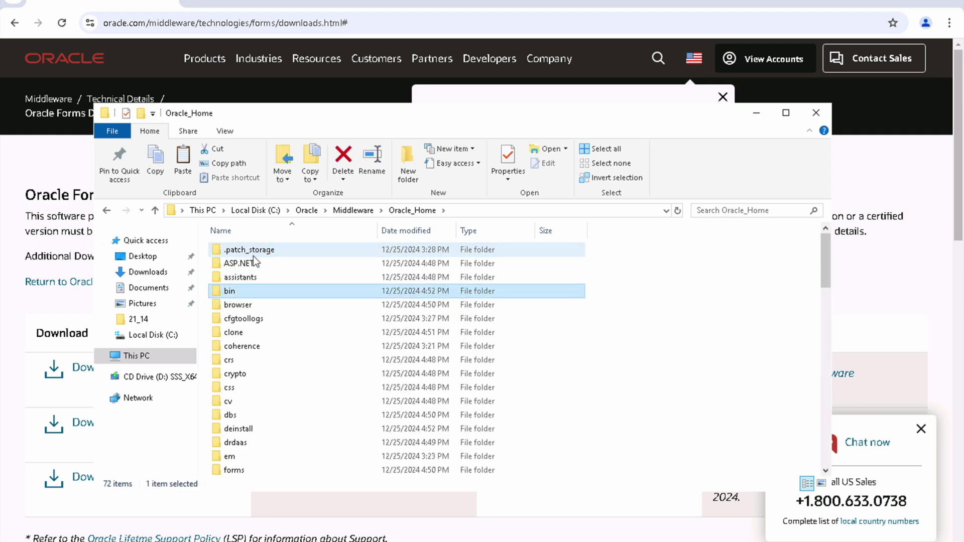
{"action": "key", "text": "Return"}
{"action": "key", "text": "BackSpace"}
{"action": "key", "text": "o"}
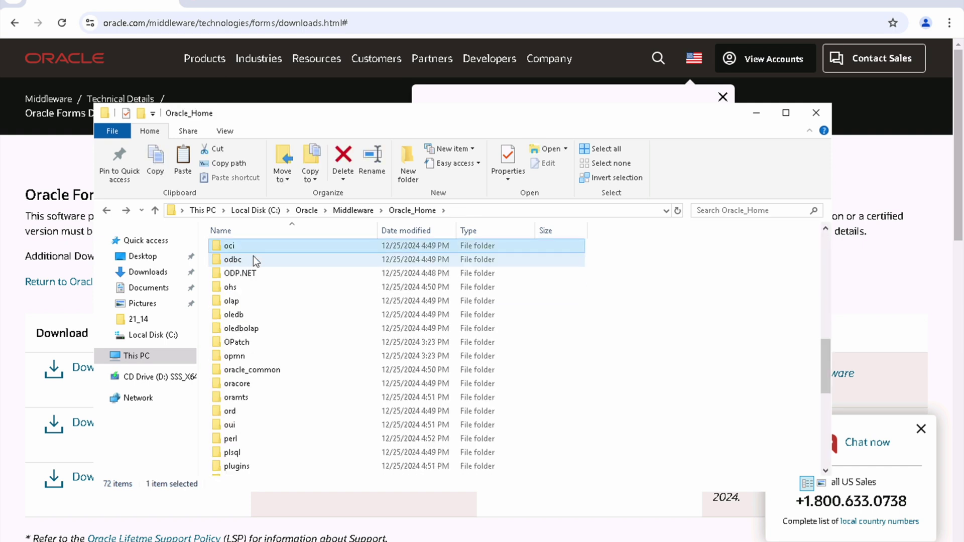
{"action": "key", "text": "Down"}
{"action": "key", "text": "Down"}
{"action": "key", "text": "Down"}
{"action": "key", "text": "Down"}
{"action": "key", "text": "Down"}
{"action": "key", "text": "Down"}
{"action": "key", "text": "Down"}
{"action": "key", "text": "Down"}
{"action": "key", "text": "Down"}
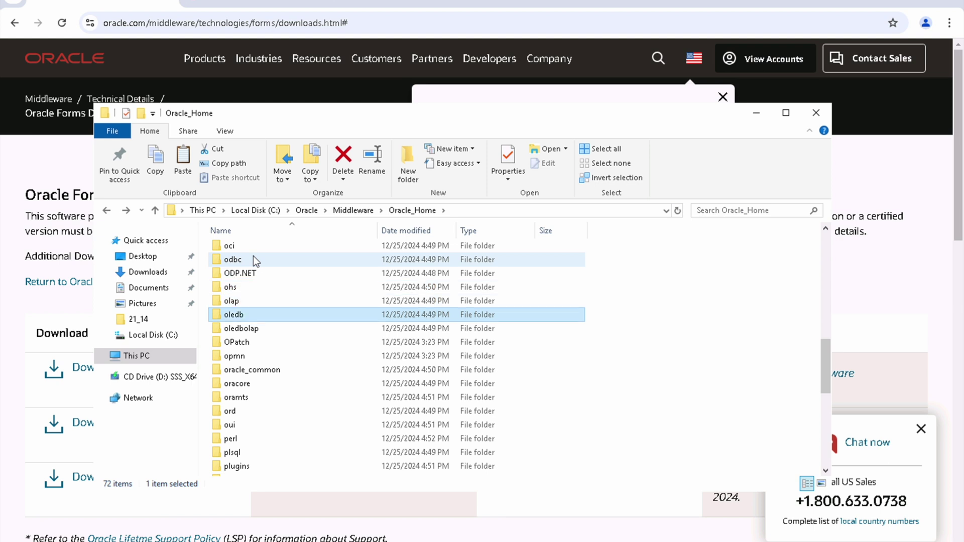
{"action": "key", "text": "Return"}
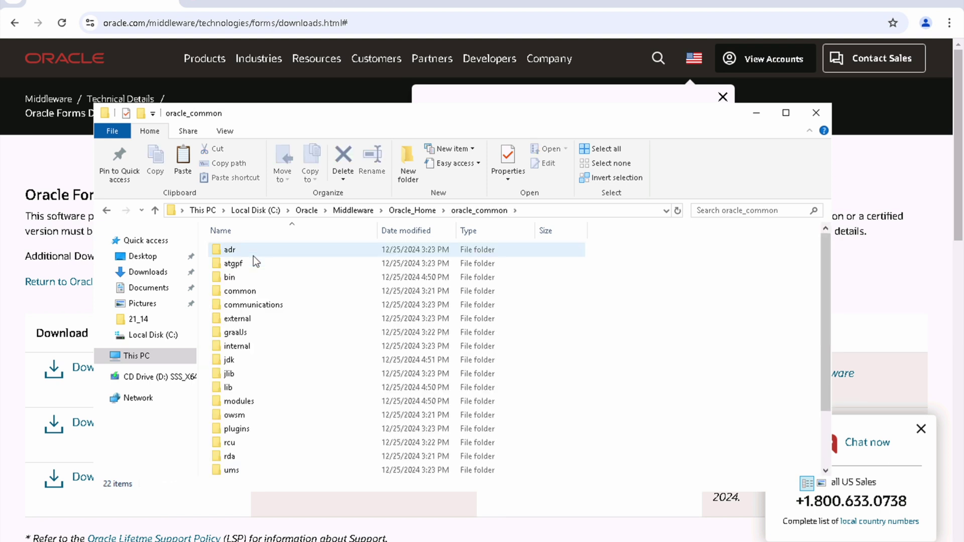
{"action": "key", "text": "Down"}
{"action": "key", "text": "Down"}
{"action": "key", "text": "Return"}
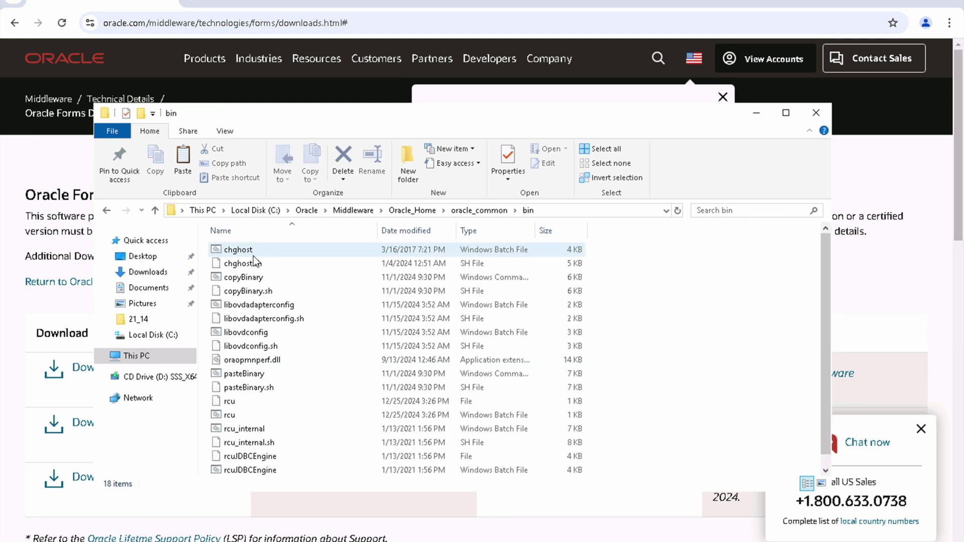
Step: Copy the bin folder path and search Windows for cmd
{"action": "left_click", "coordinate": [563, 212]}
{"action": "key", "text": "ctrl+c"}
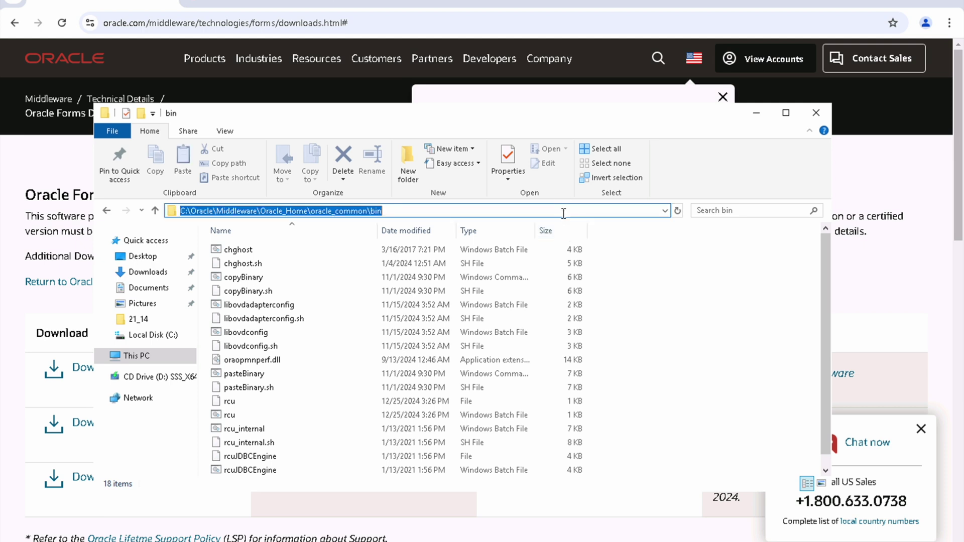
{"action": "key", "text": "super"}
{"action": "type", "text": "cmd"}
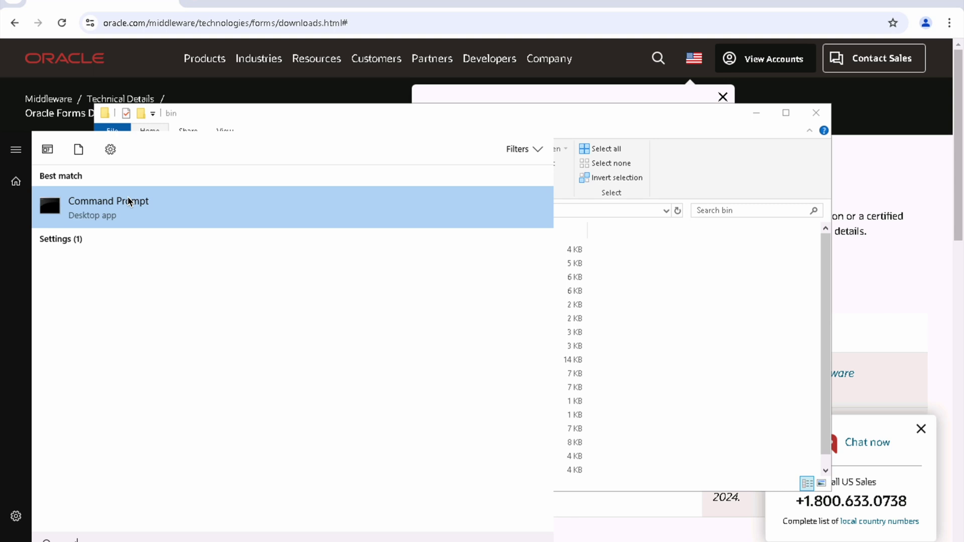
Step: Launch Command Prompt as administrator
{"action": "left_click", "coordinate": [93, 213]}
{"action": "right_click", "coordinate": [91, 210]}
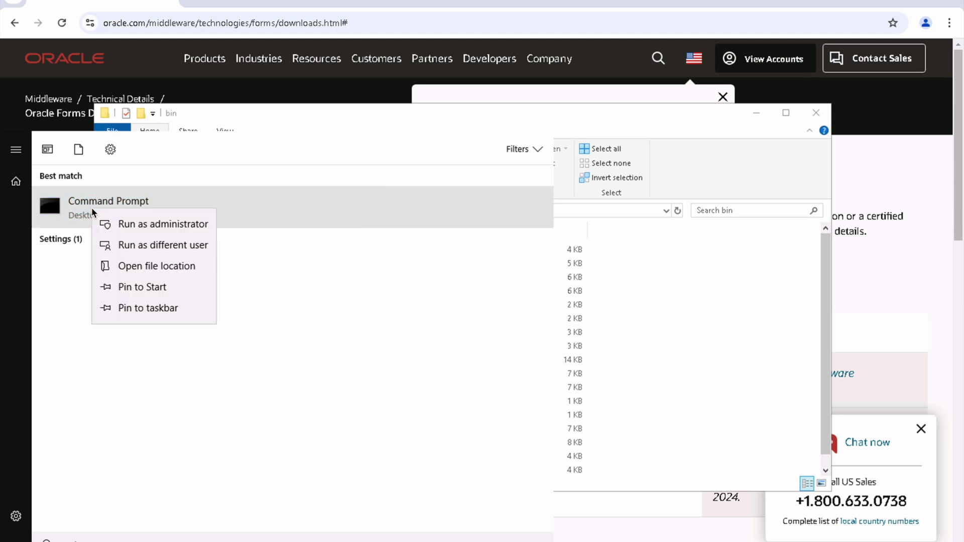
{"action": "left_click", "coordinate": [166, 224]}
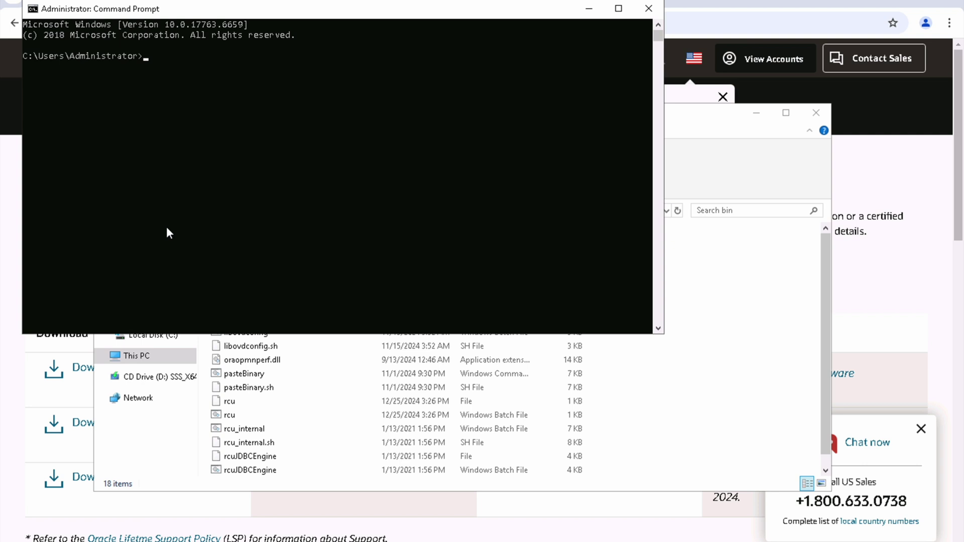
Step: Change to the oracle_common bin folder, clear the screen with cls, and run rcu.bat
{"action": "key", "text": "super"}
{"action": "key", "text": "super"}
{"action": "type", "text": "cd"}
{"action": "key", "text": "ctrl+v"}
{"action": "key", "text": "Return"}
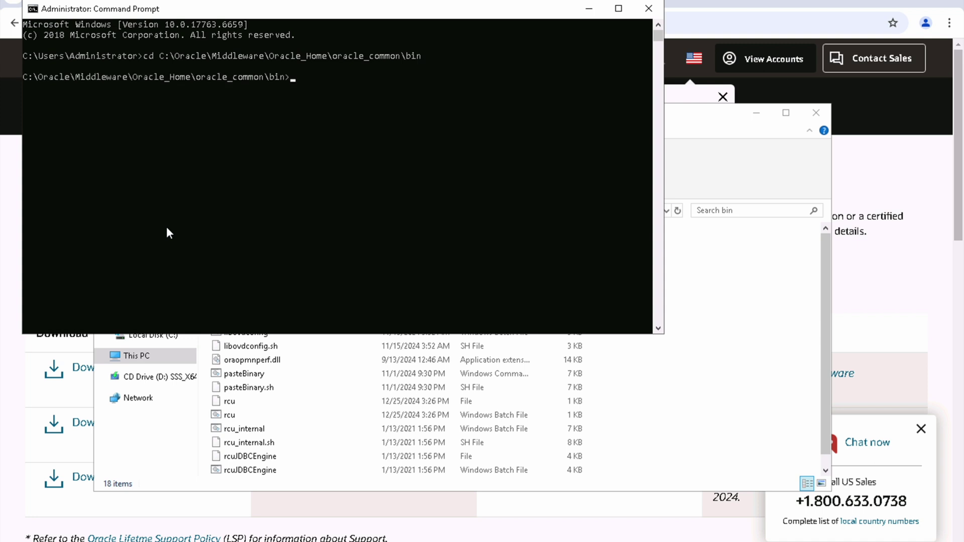
{"action": "type", "text": "cls"}
{"action": "key", "text": "Return"}
{"action": "type", "text": "rcu.bat"}
{"action": "key", "text": "Return"}
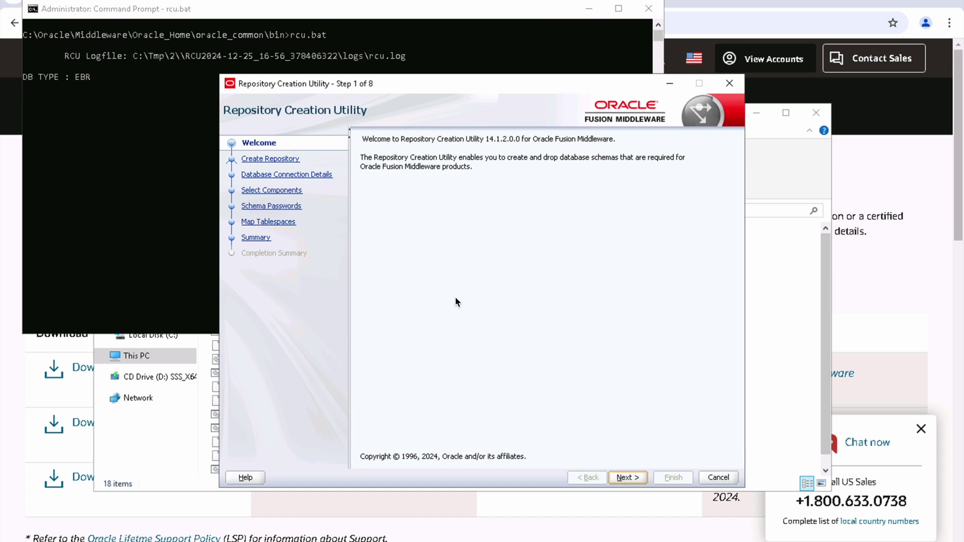
Step: Keep the default repository options and submit connection localhost:1521, service orclpdb1, user sys with its password
{"action": "left_click", "coordinate": [628, 477]}
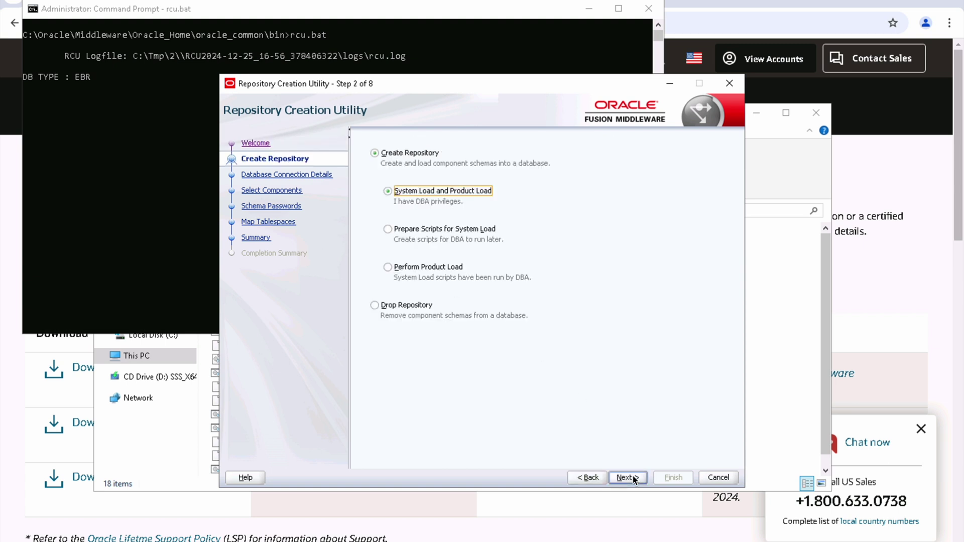
{"action": "left_click", "coordinate": [634, 478]}
{"action": "type", "text": "localhost"}
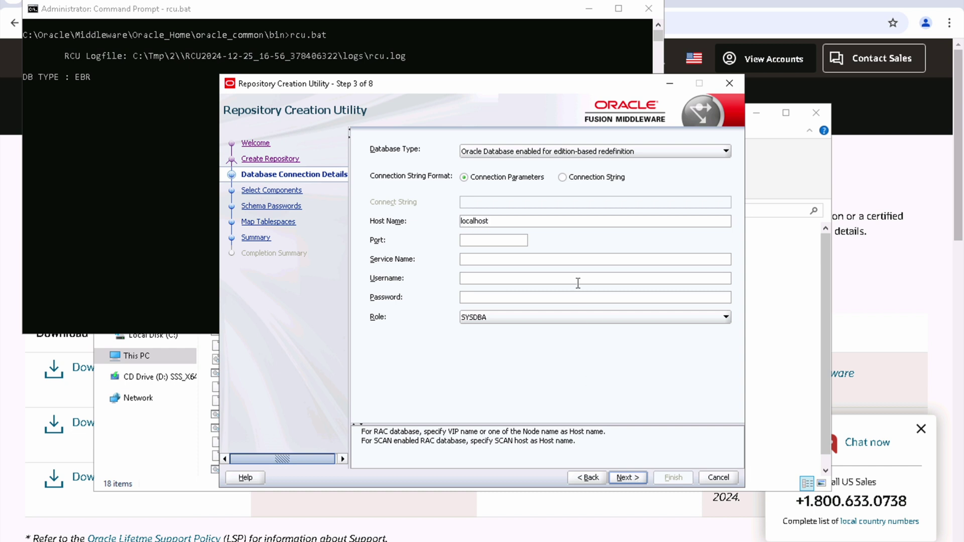
{"action": "key", "text": "Tab"}
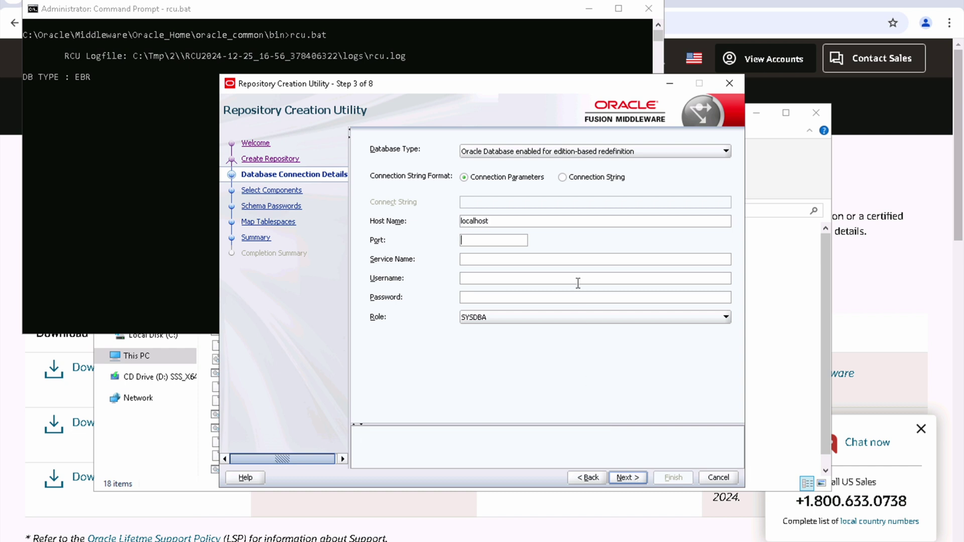
{"action": "type", "text": "1521"}
{"action": "type", "text": "orclpdb"}
{"action": "type", "text": "1"}
{"action": "key", "text": "Tab"}
{"action": "type", "text": "sys"}
{"action": "key", "text": "Tab"}
{"action": "type", "text": "oracle"}
{"action": "left_click", "coordinate": [631, 478]}
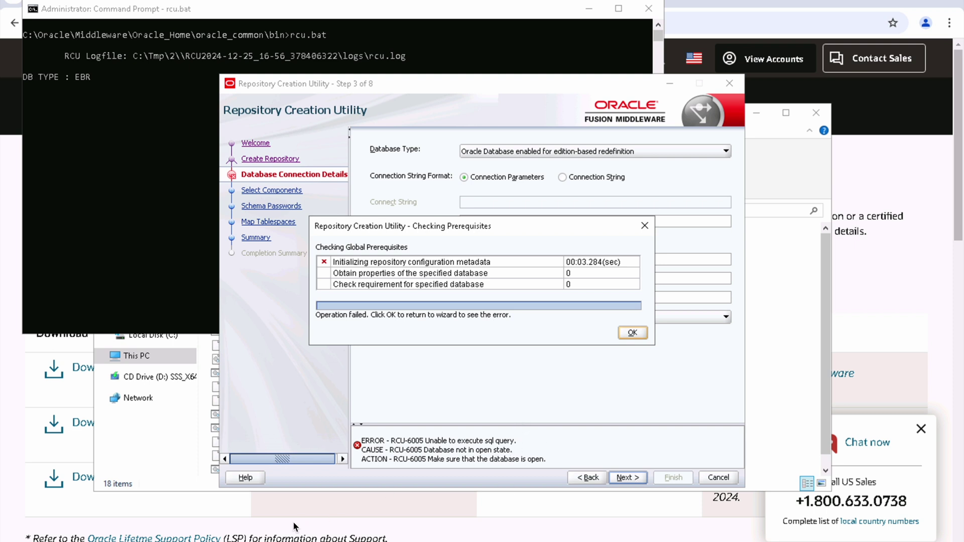
Step: Open a new Command Prompt and log in to SQL*Plus with / as sysdba
{"action": "key", "text": "alt+Tab"}
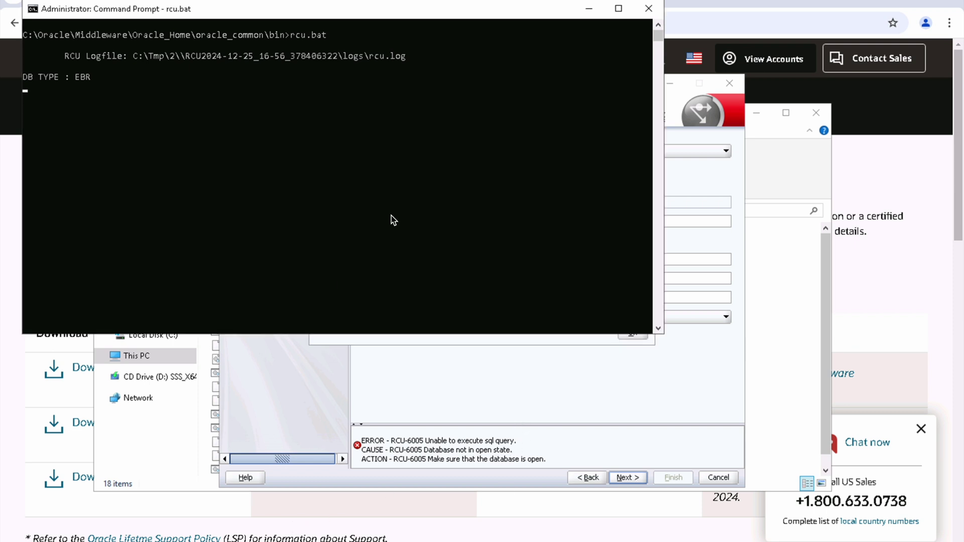
{"action": "left_click", "coordinate": [589, 9]}
{"action": "key", "text": "super"}
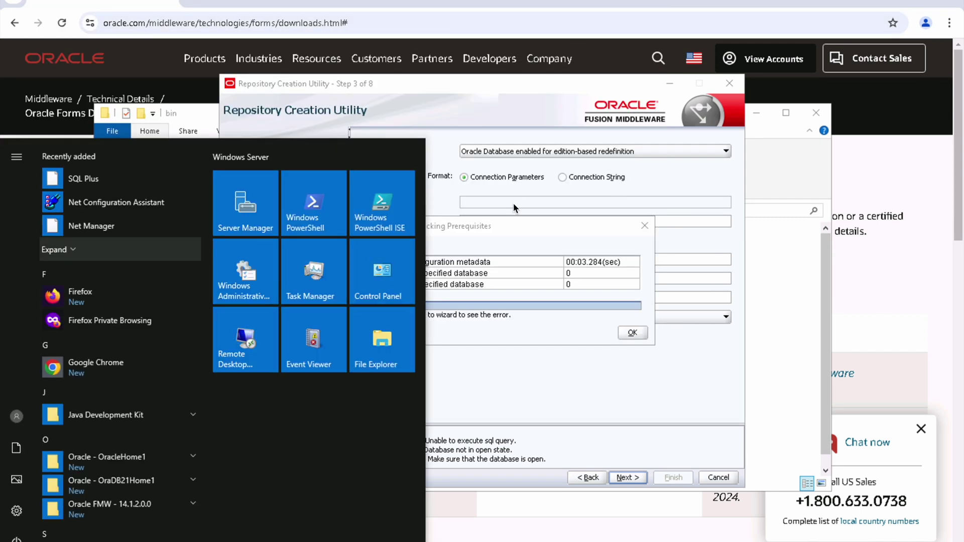
{"action": "type", "text": "cmd"}
{"action": "key", "text": "Return"}
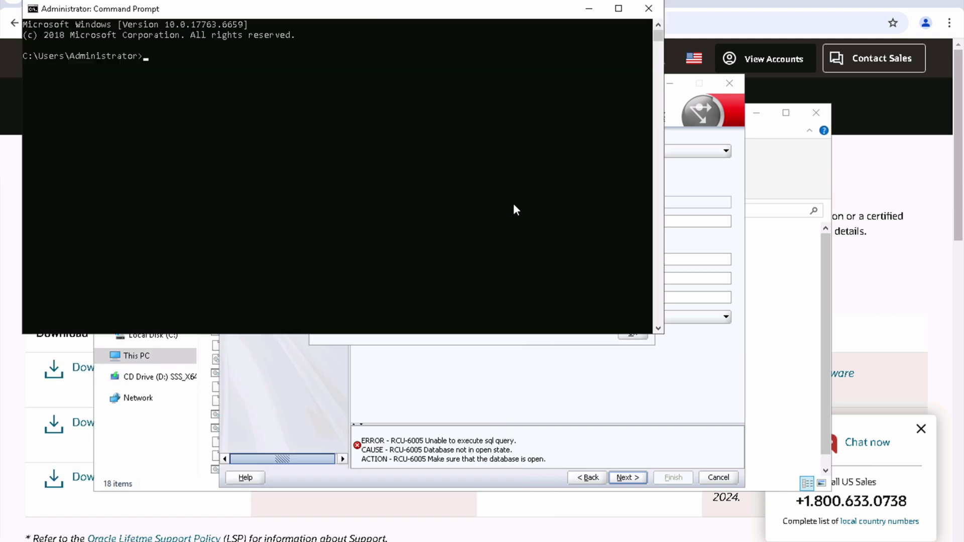
{"action": "type", "text": "sqlplus"}
{"action": "key", "text": "Return"}
{"action": "type", "text": "/ as sysdba"}
{"action": "key", "text": "Return"}
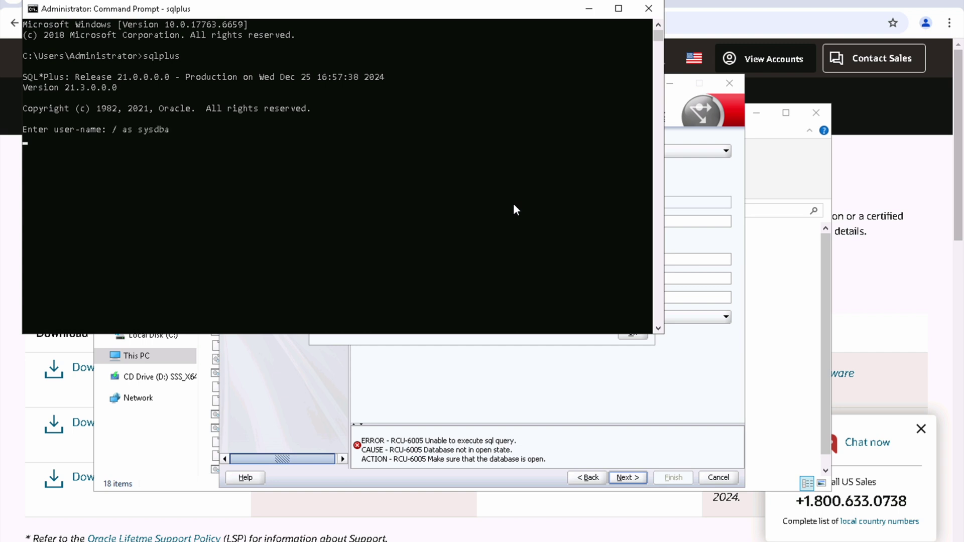
Step: Open the ORCLPDB1 pluggable database and confirm with show pdbs that it is READ WRITE
{"action": "type", "text": "show pdbs;"}
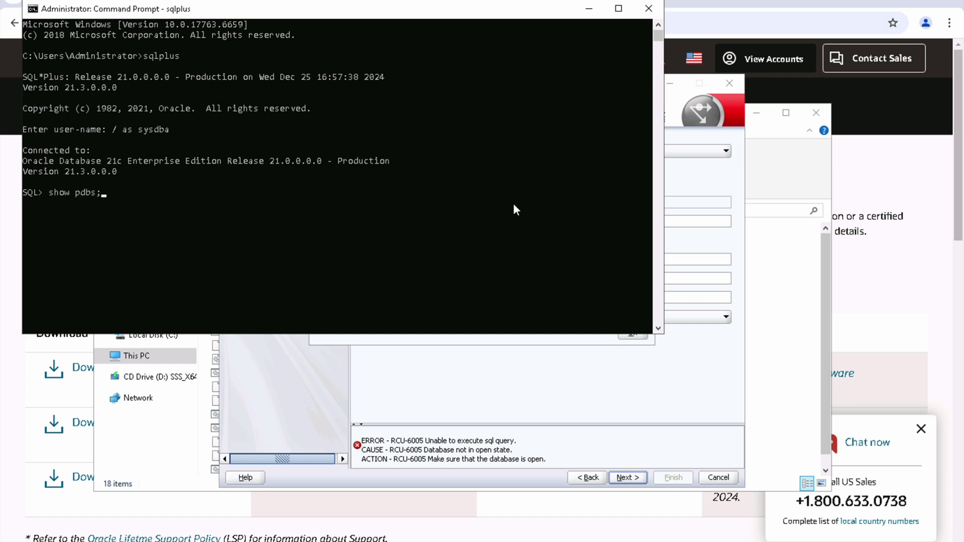
{"action": "key", "text": "Return"}
{"action": "key", "text": "Return"}
{"action": "type", "text": "alter pluggable database "}
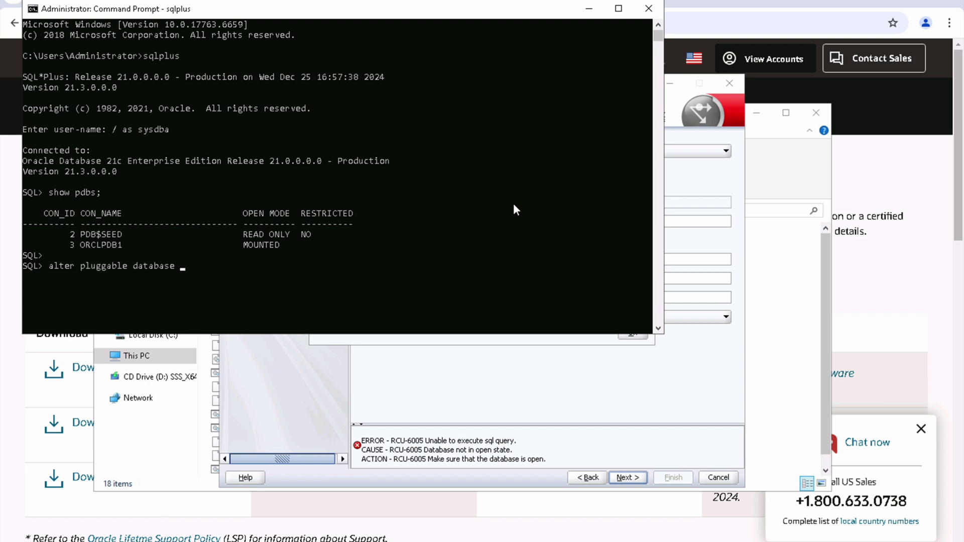
{"action": "type", "text": "ORCLPDB1 OPEN;"}
{"action": "key", "text": "Return"}
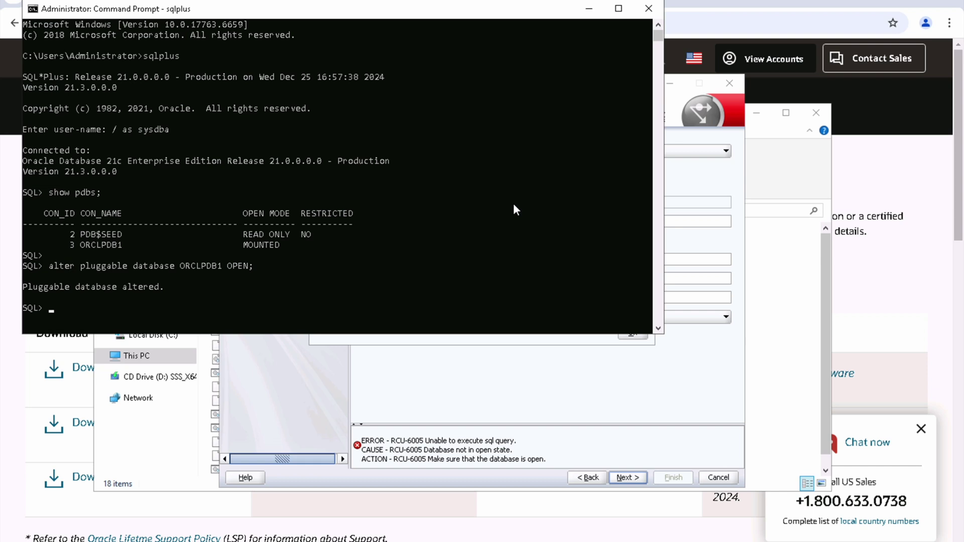
{"action": "type", "text": "show pdbs;"}
{"action": "key", "text": "Return"}
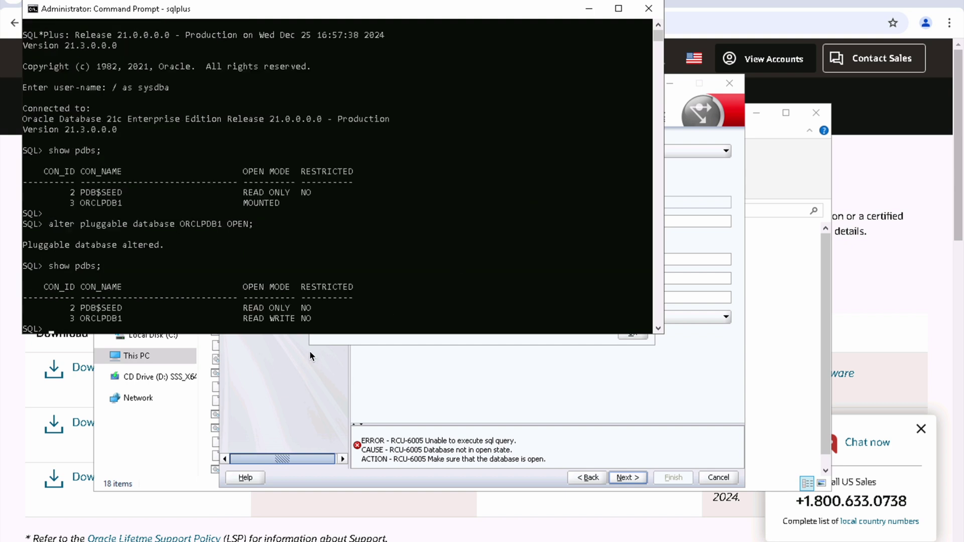
Step: Dismiss the failed prerequisite check and return to the database connection details page
{"action": "left_click", "coordinate": [539, 371]}
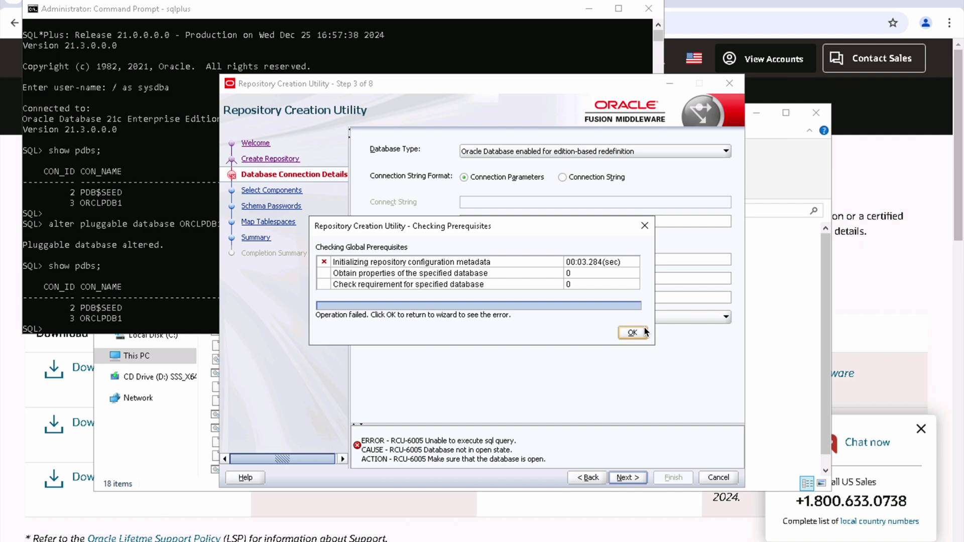
{"action": "left_click", "coordinate": [633, 332]}
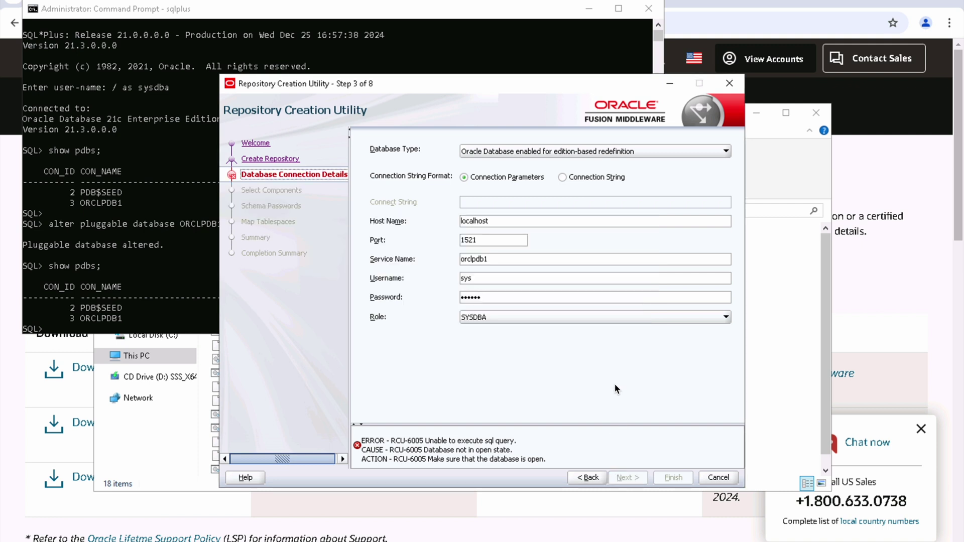
{"action": "left_click", "coordinate": [588, 478]}
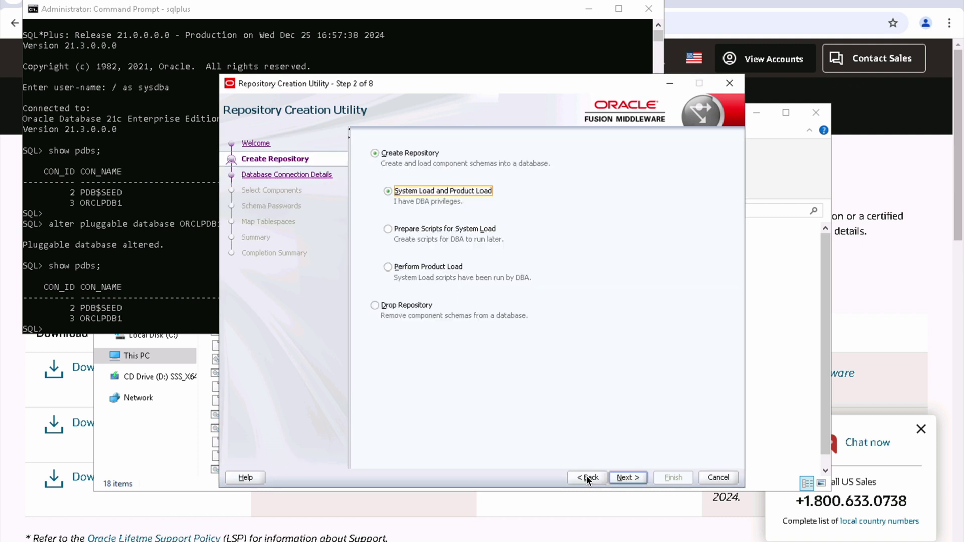
{"action": "left_click", "coordinate": [628, 478]}
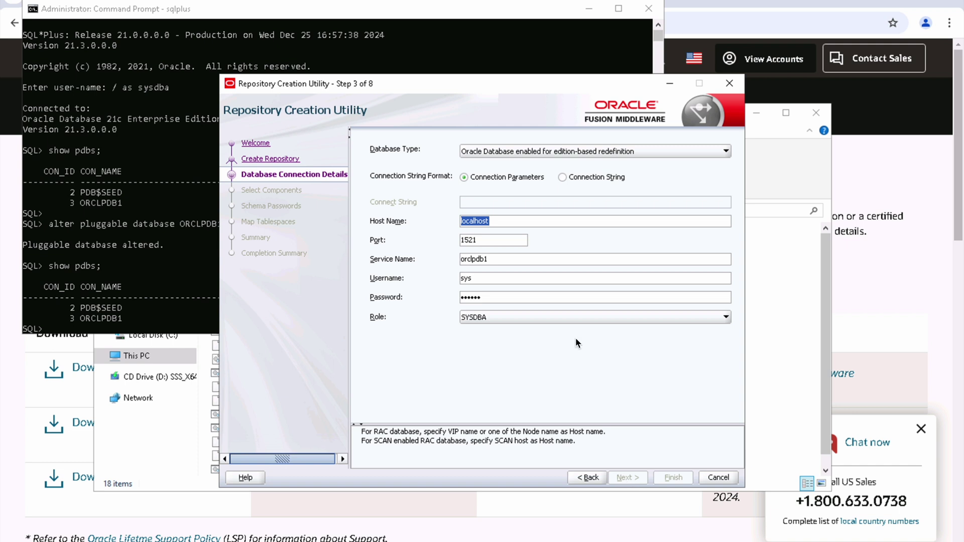
Step: Change the service name to ORCLPDB1 and rerun the checks, ignoring the database-version warning
{"action": "key", "text": "Tab"}
{"action": "key", "text": "Tab"}
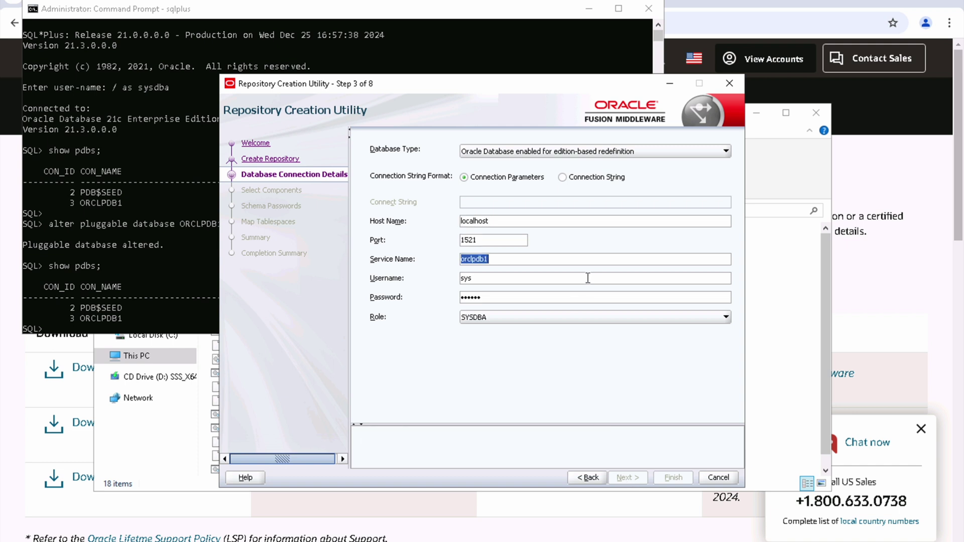
{"action": "type", "text": "ORCL"}
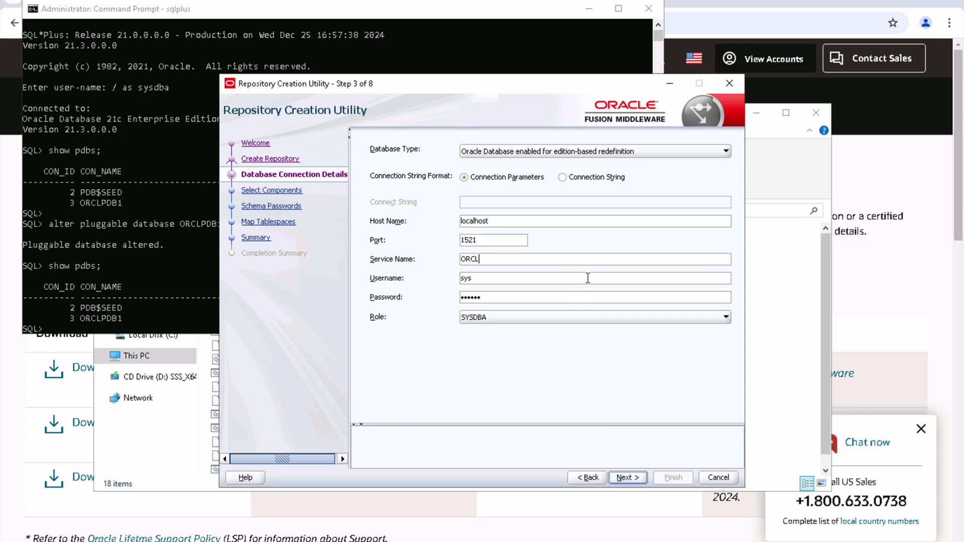
{"action": "type", "text": "PDB1"}
{"action": "left_click", "coordinate": [629, 476]}
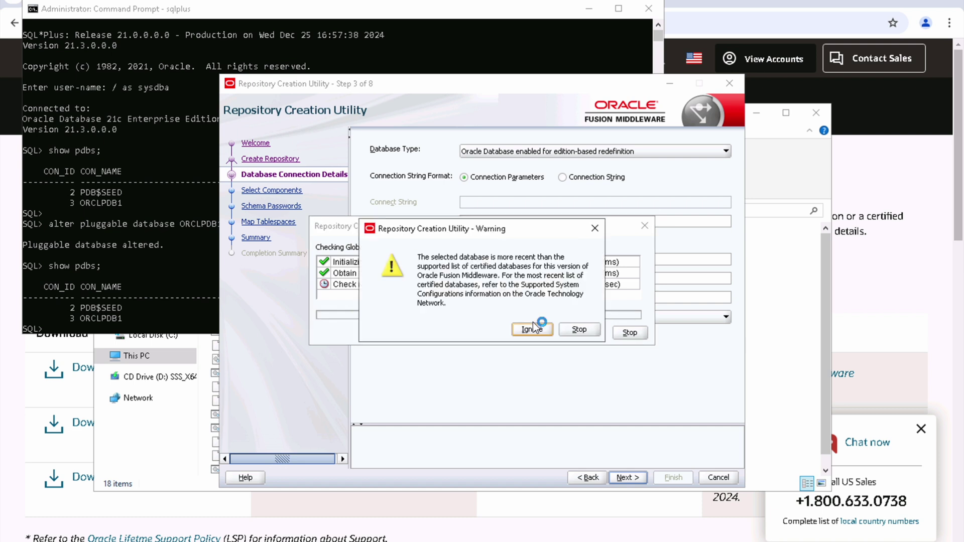
{"action": "left_click", "coordinate": [517, 332]}
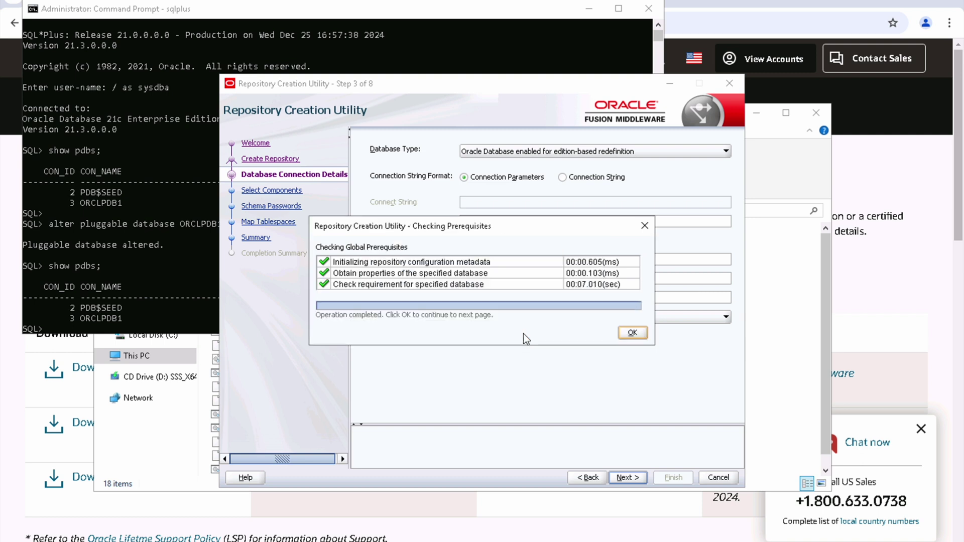
{"action": "left_click", "coordinate": [632, 333]}
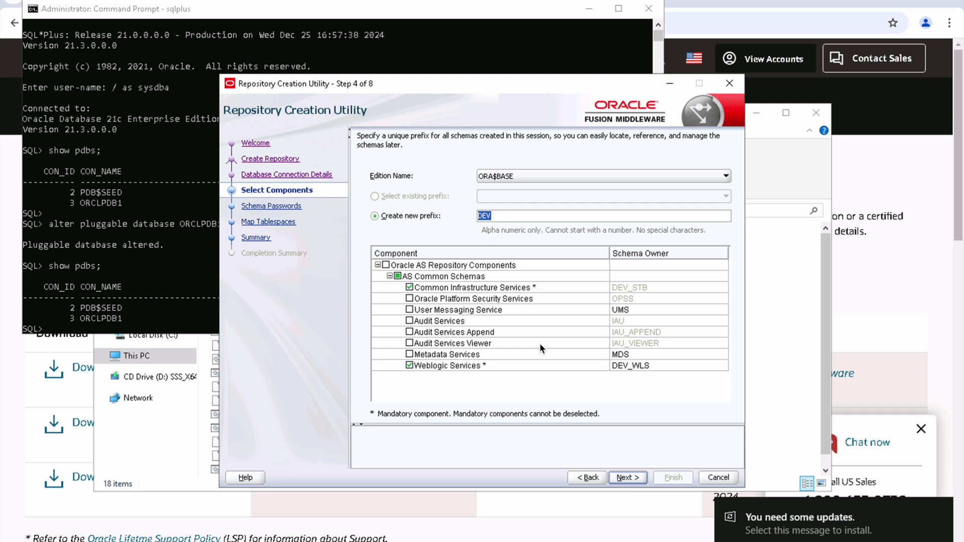
Step: Add the Platform Security Services and Metadata Services schemas, pass checks, and set one shared schema password
{"action": "left_click", "coordinate": [410, 299]}
{"action": "left_click", "coordinate": [409, 354]}
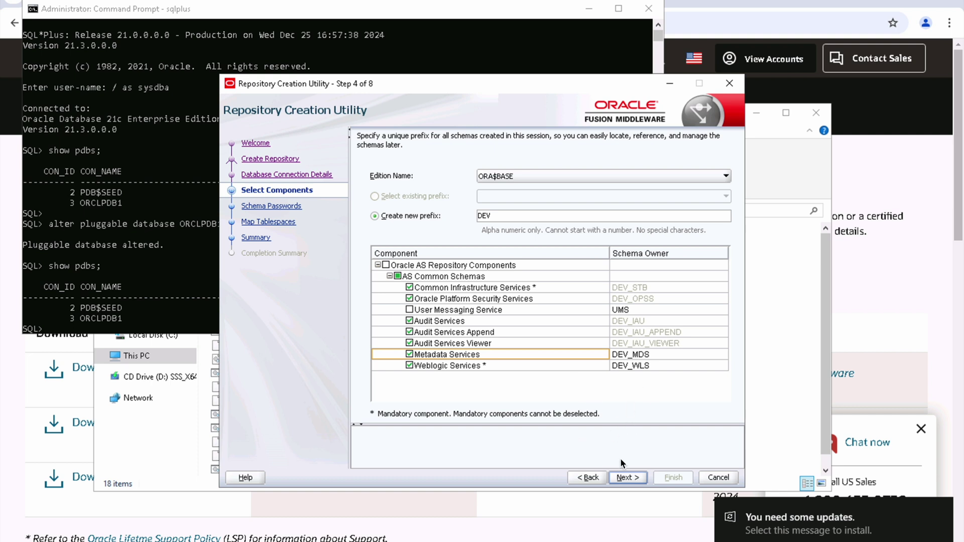
{"action": "left_click", "coordinate": [630, 479]}
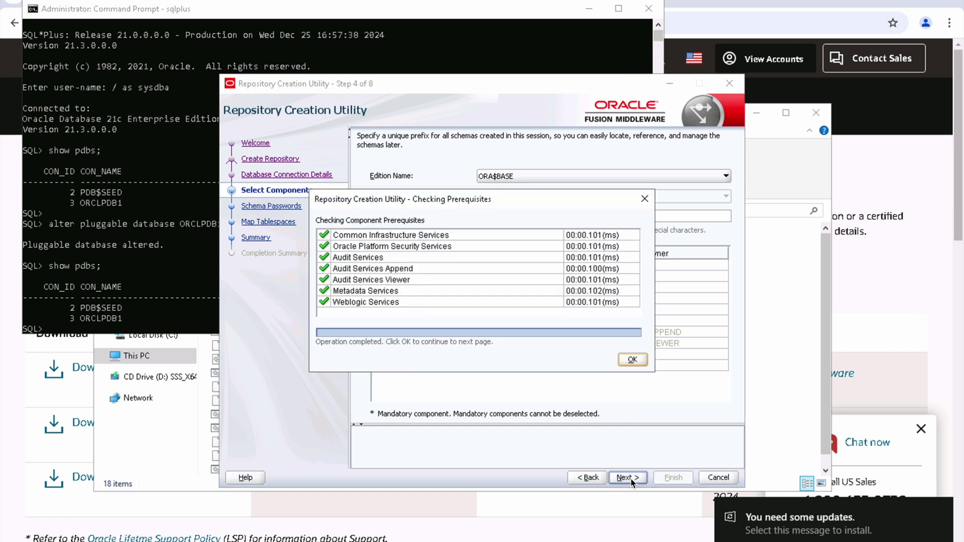
{"action": "left_click", "coordinate": [631, 360]}
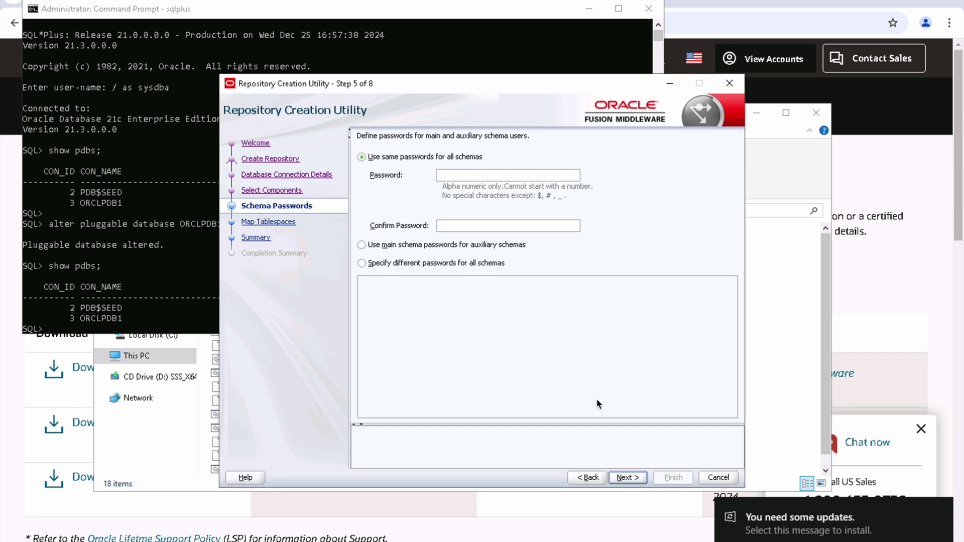
{"action": "type", "text": "oracleoracle"}
{"action": "left_click", "coordinate": [628, 477]}
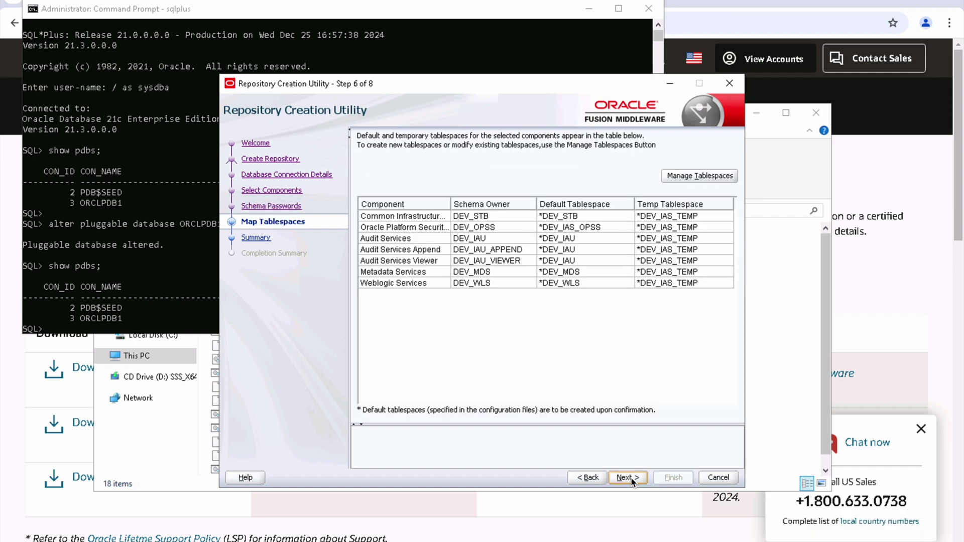
Step: Confirm creation of the DEV_ default and temporary tablespaces and accept the completed result
{"action": "left_click", "coordinate": [631, 479]}
{"action": "left_click", "coordinate": [532, 329]}
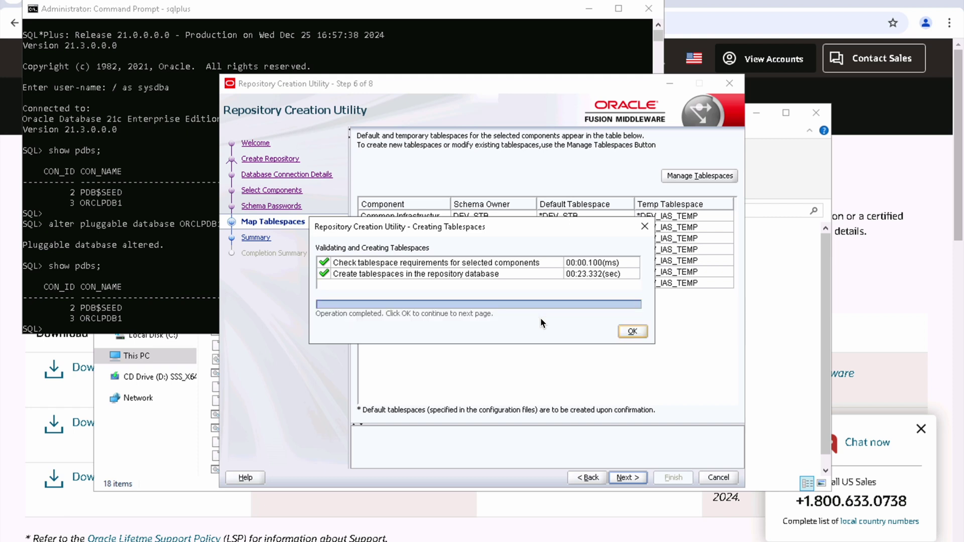
{"action": "left_click", "coordinate": [633, 331]}
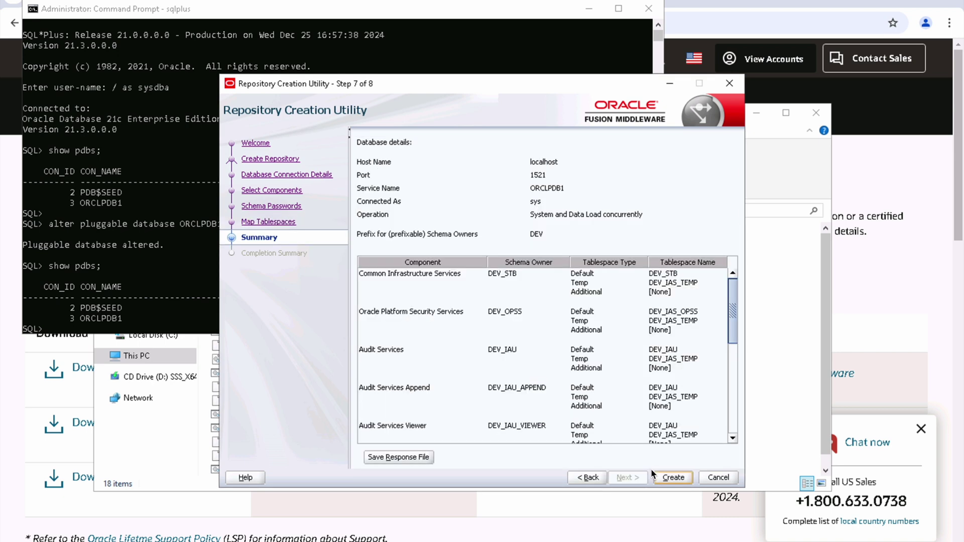
Step: Create the seven DEV component schemas in ORCLPDB1, then close the finished utility
{"action": "left_click", "coordinate": [673, 477]}
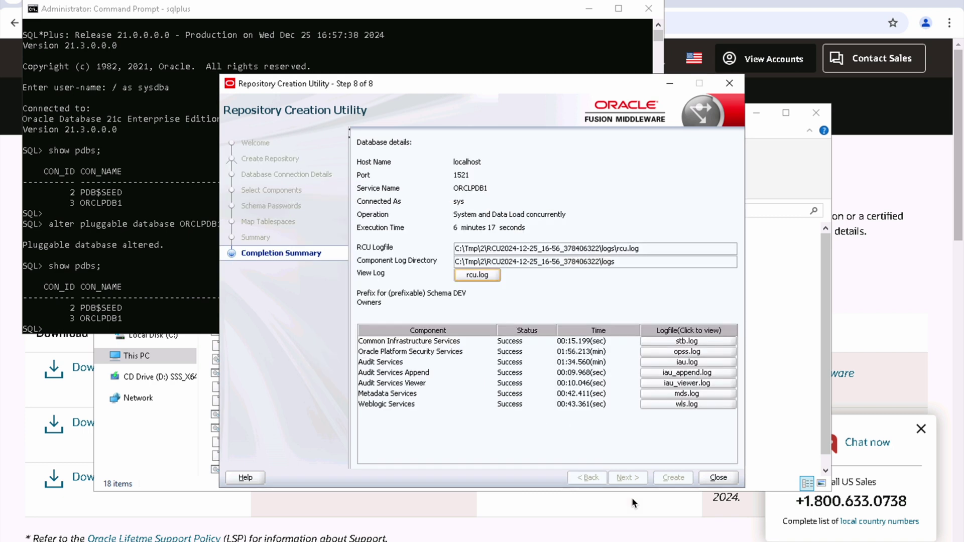
{"action": "left_click", "coordinate": [719, 478]}
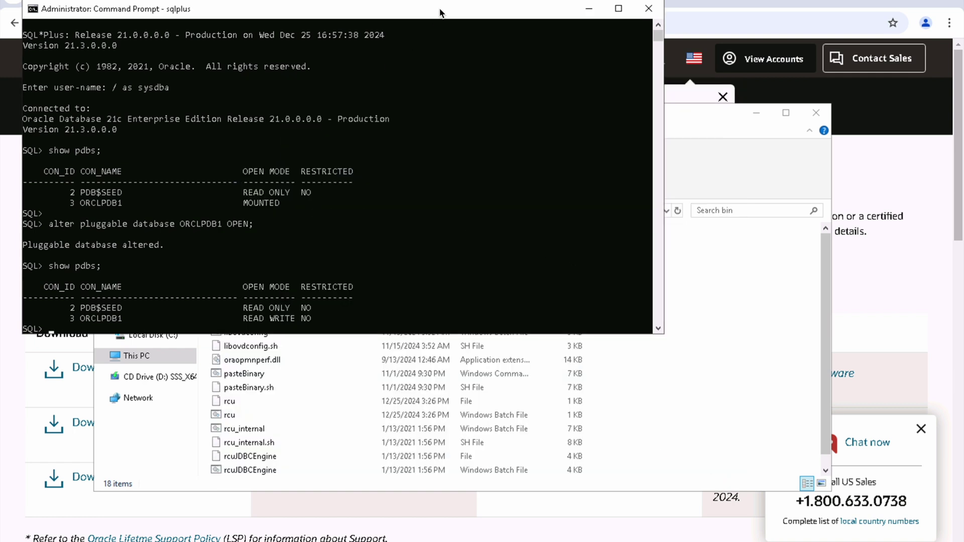
Step: Exit SQL*Plus and close the Command Prompt window
{"action": "key", "text": "Return"}
{"action": "key", "text": "Return"}
{"action": "key", "text": "Return"}
{"action": "type", "text": "exit"}
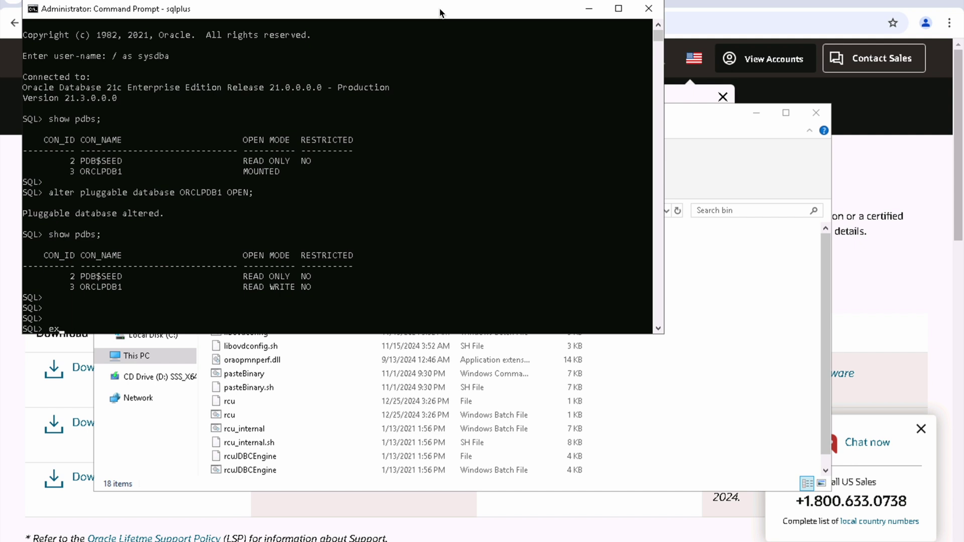
{"action": "key", "text": "Return"}
{"action": "key", "text": "Return"}
{"action": "key", "text": "Return"}
{"action": "key", "text": "Return"}
{"action": "type", "text": "exit"}
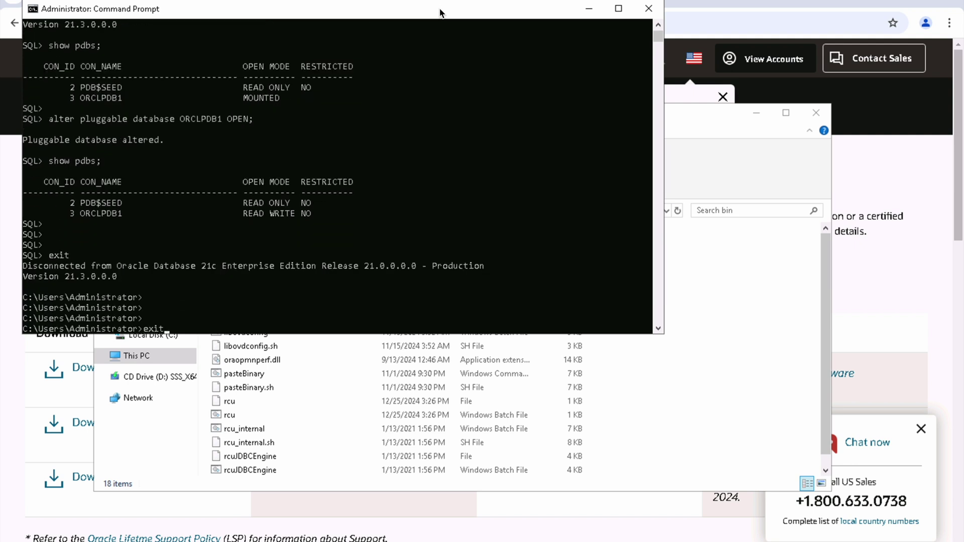
{"action": "key", "text": "Return"}
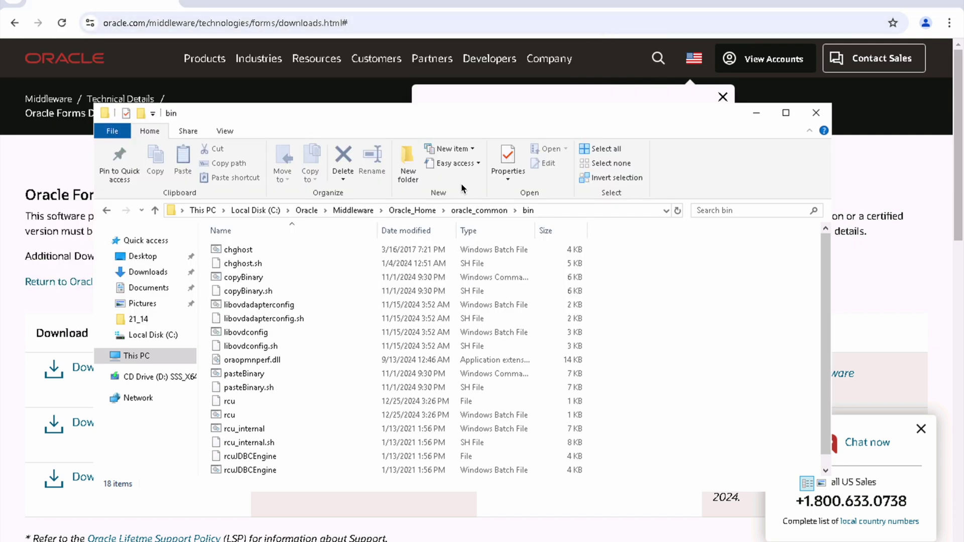
Step: Browse to oracle_common\common\bin in File Explorer, select its path, and search for cmd
{"action": "left_click", "coordinate": [480, 210]}
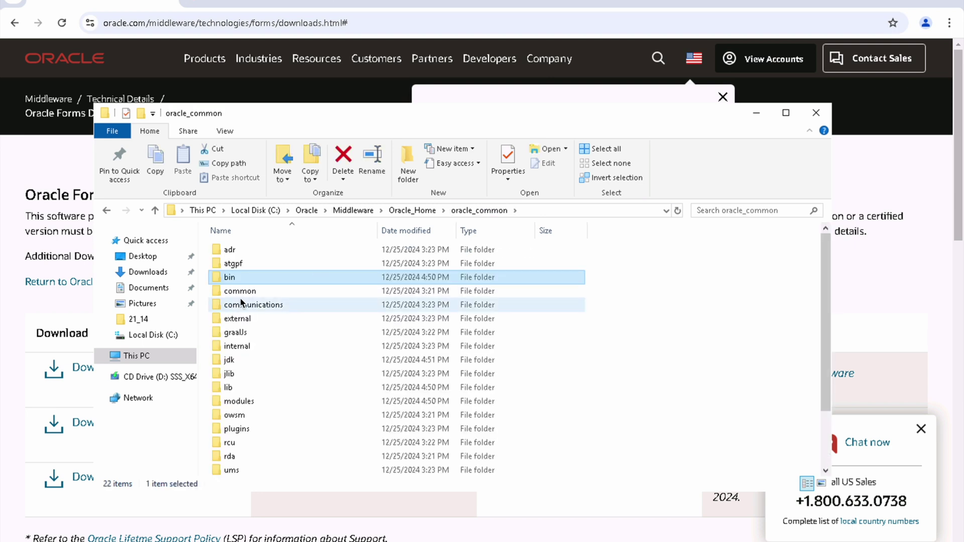
{"action": "double_click", "coordinate": [246, 294]}
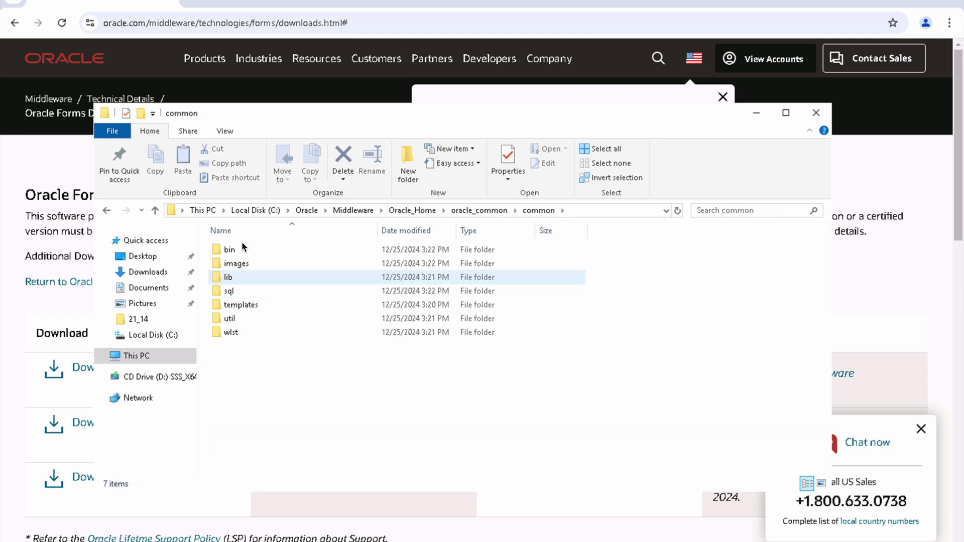
{"action": "double_click", "coordinate": [234, 251]}
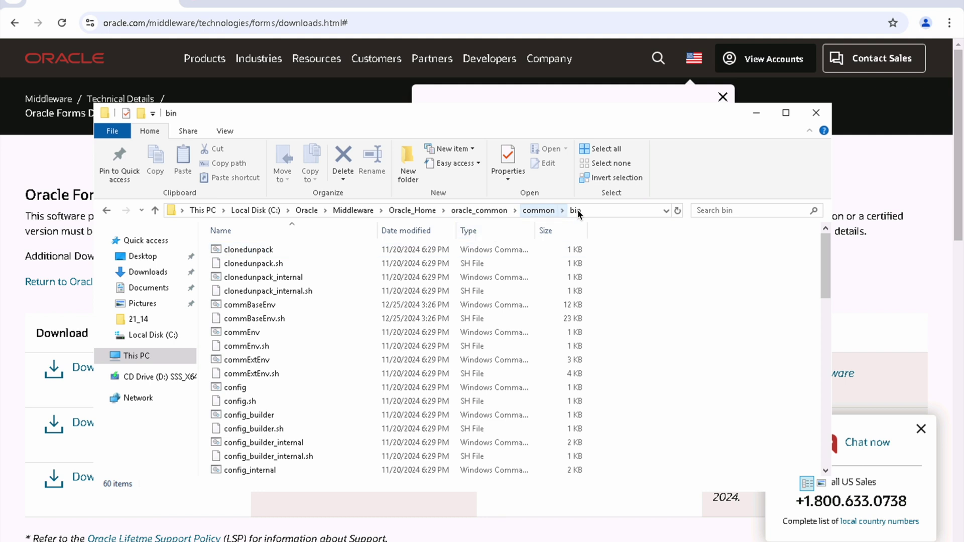
{"action": "left_click", "coordinate": [600, 210]}
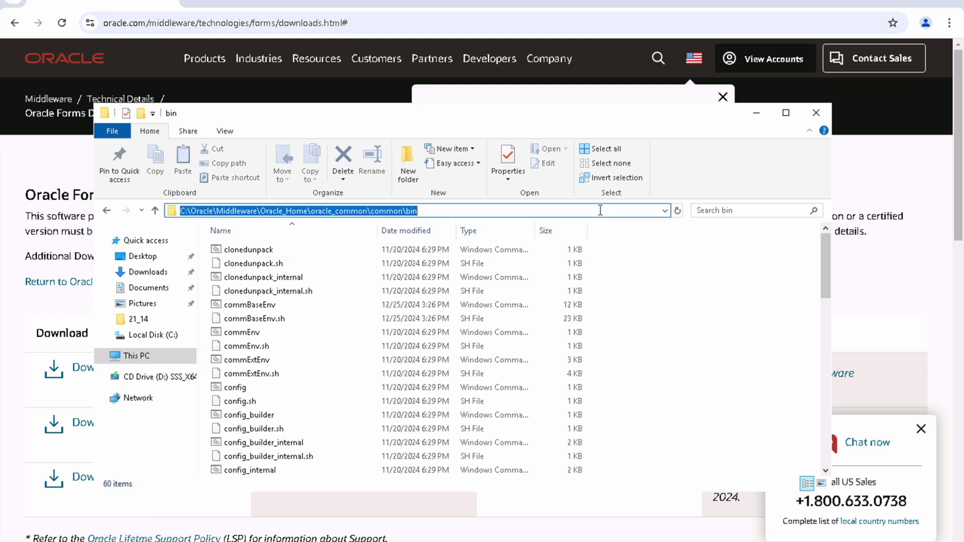
{"action": "key", "text": "super"}
{"action": "type", "text": "cmd"}
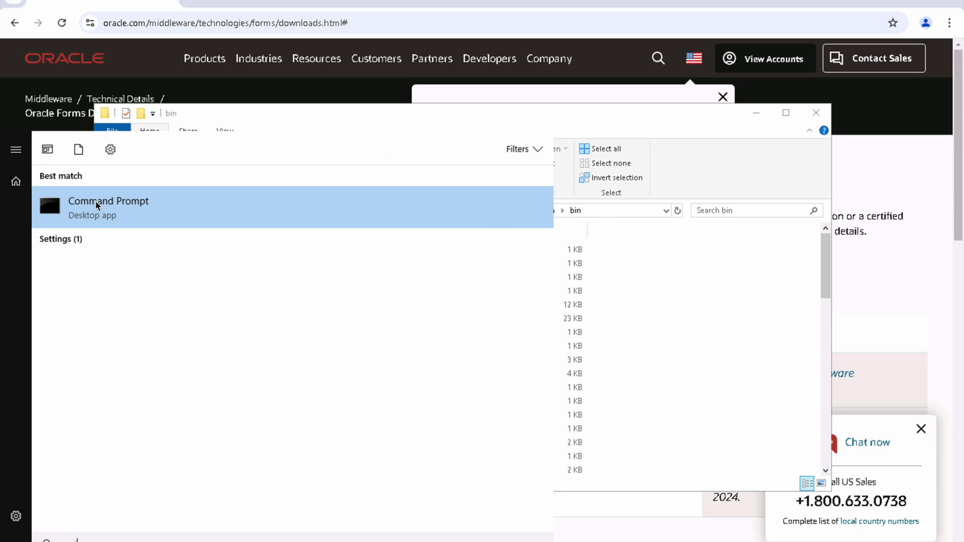
Step: Run Command Prompt as administrator and change to C:\Oracle\Middleware\Oracle_Home\oracle_common\common\bin
{"action": "right_click", "coordinate": [105, 217]}
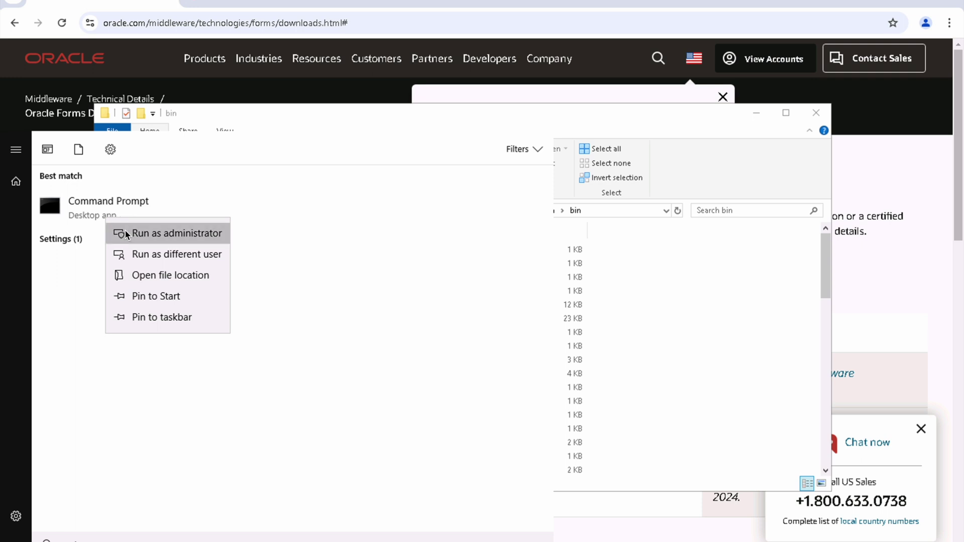
{"action": "left_click", "coordinate": [125, 230]}
{"action": "type", "text": "cd C:\\Oracle\\Middleware\\Oracle_Home\\oracle_common\\common\\bin"}
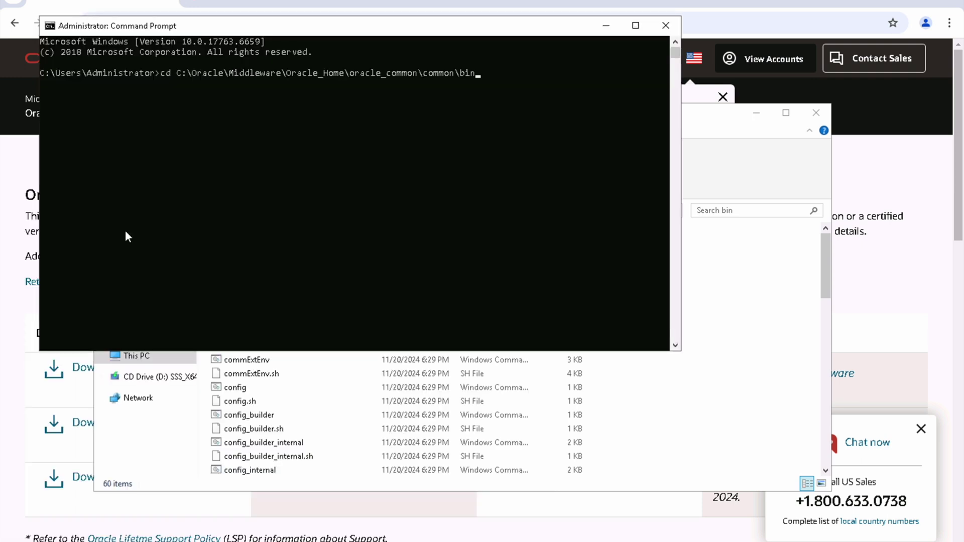
{"action": "key", "text": "Return"}
{"action": "type", "text": "c:"}
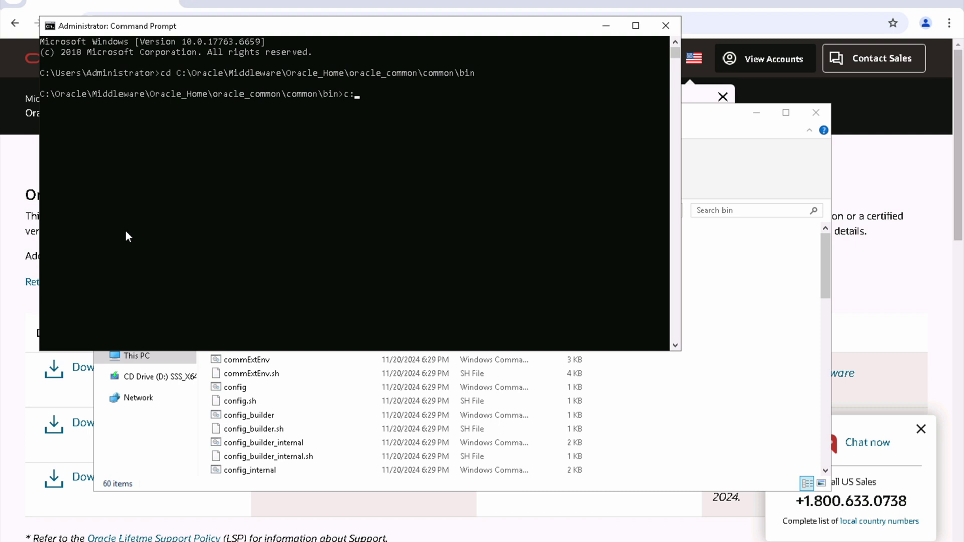
{"action": "key", "text": "Return"}
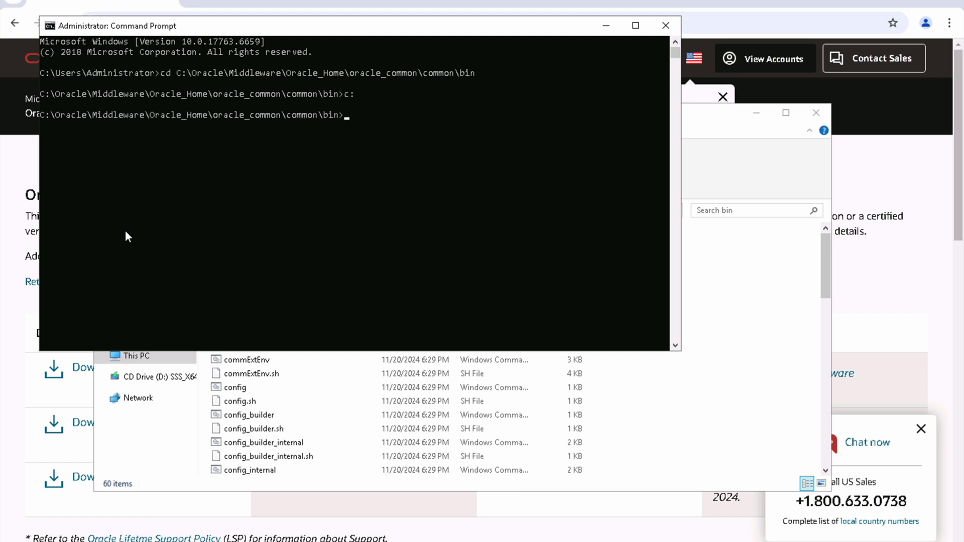
Step: Clear the console and run config.cmd to start the Configuration Wizard
{"action": "type", "text": "cls"}
{"action": "key", "text": "Return"}
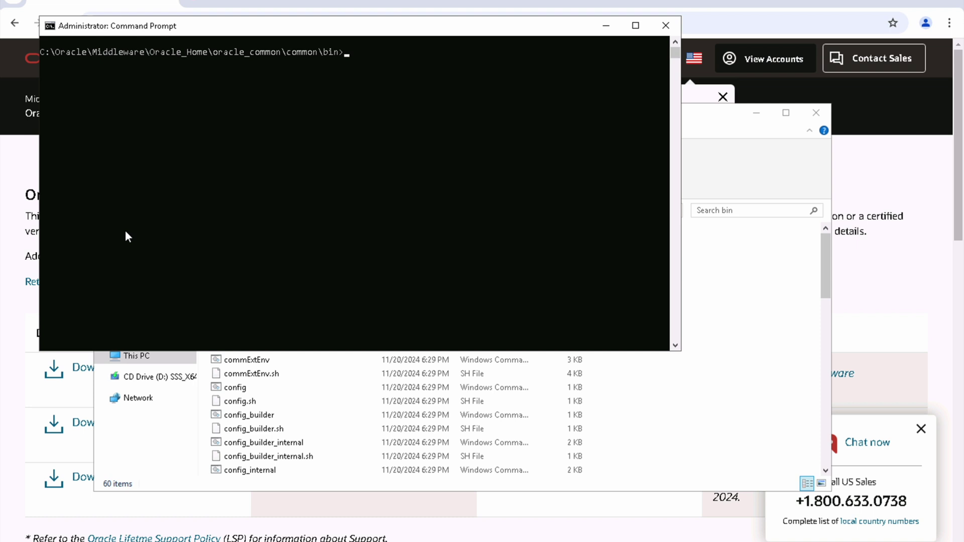
{"action": "type", "text": "config.cmd"}
{"action": "key", "text": "Return"}
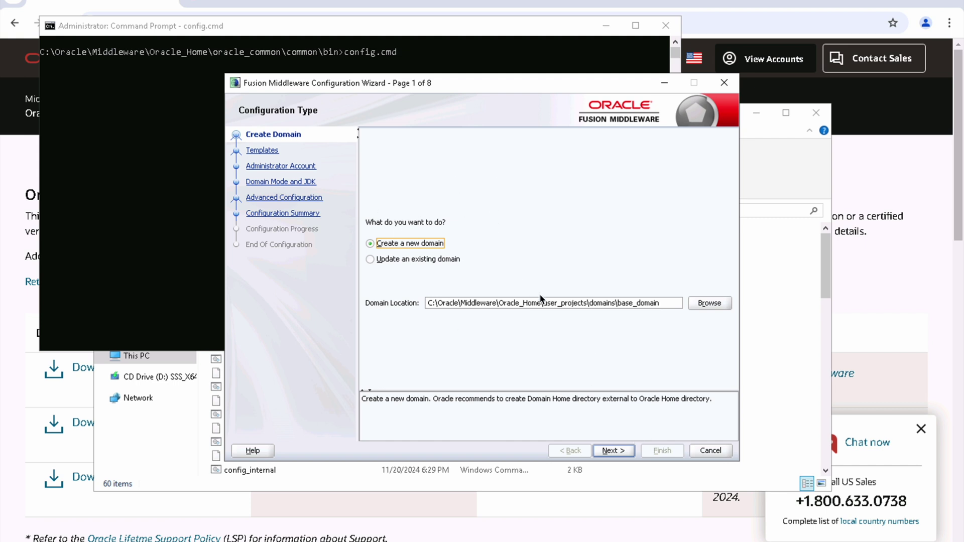
Step: Create a new domain with Enterprise Manager, HTTP Server (Collocated) and Reports Tools, Server, Bridge templates
{"action": "left_click", "coordinate": [616, 450]}
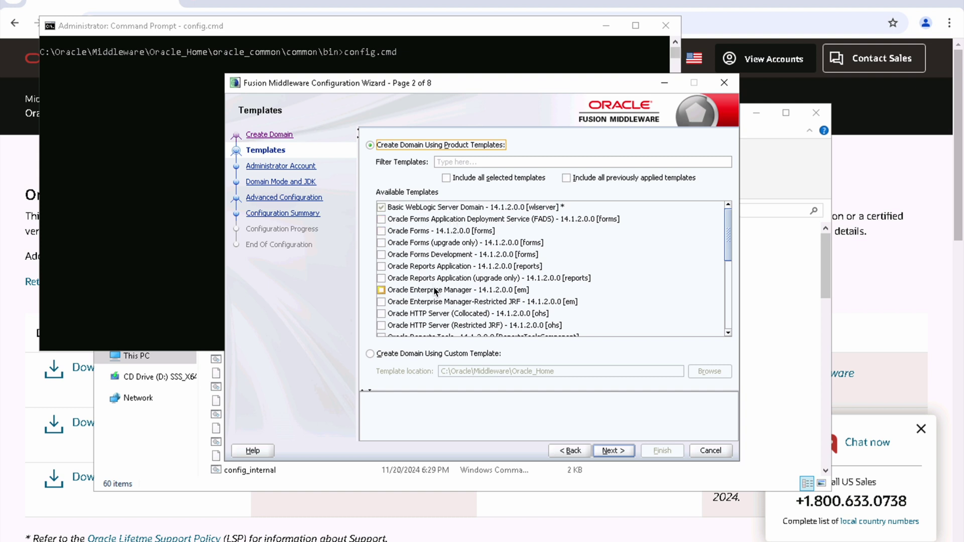
{"action": "left_click", "coordinate": [381, 290]}
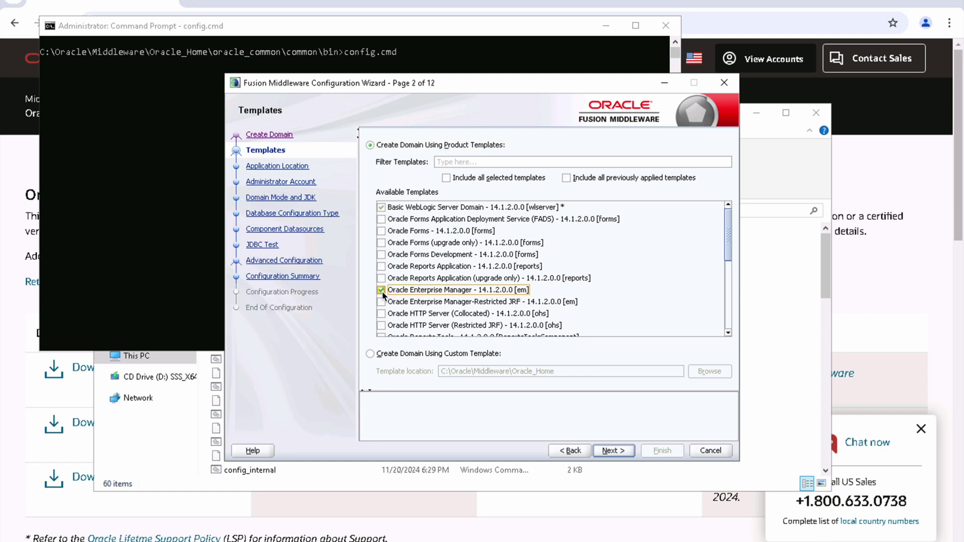
{"action": "left_click", "coordinate": [386, 326]}
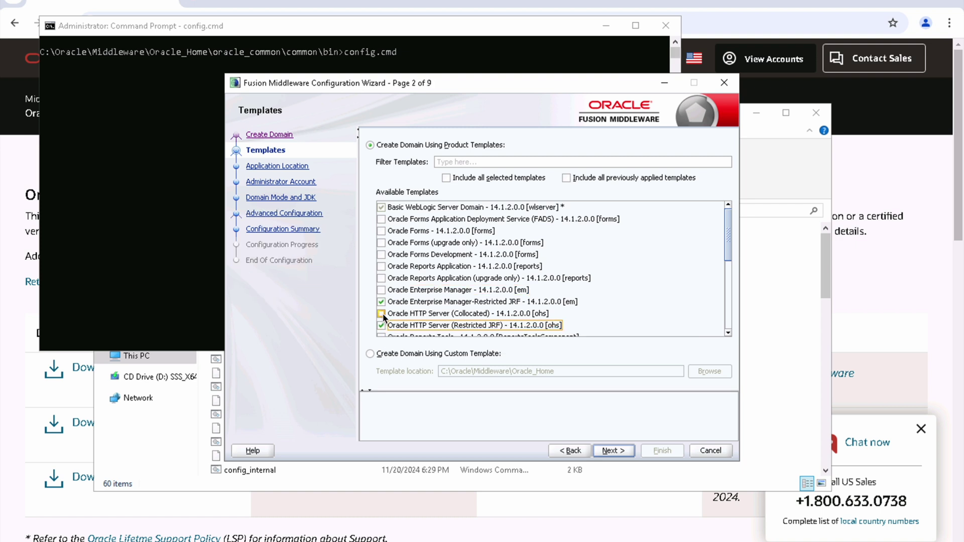
{"action": "left_click", "coordinate": [382, 314]}
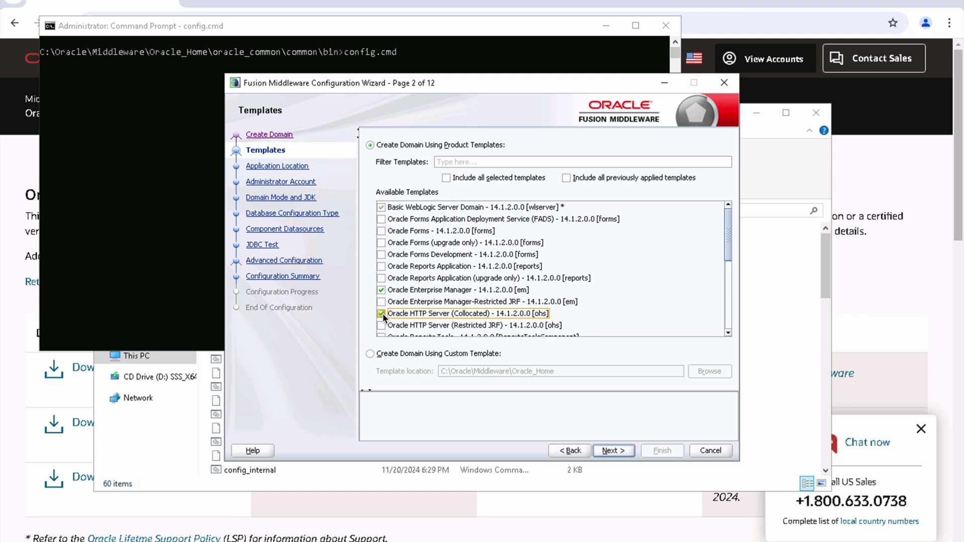
{"action": "scroll", "coordinate": [383, 317], "scroll_direction": "down", "scroll_amount": 1}
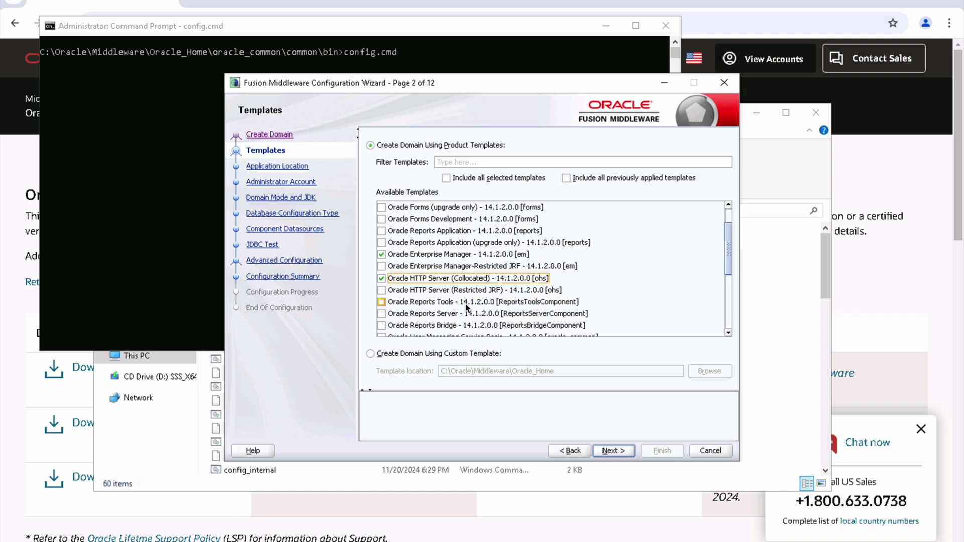
{"action": "left_click", "coordinate": [382, 302]}
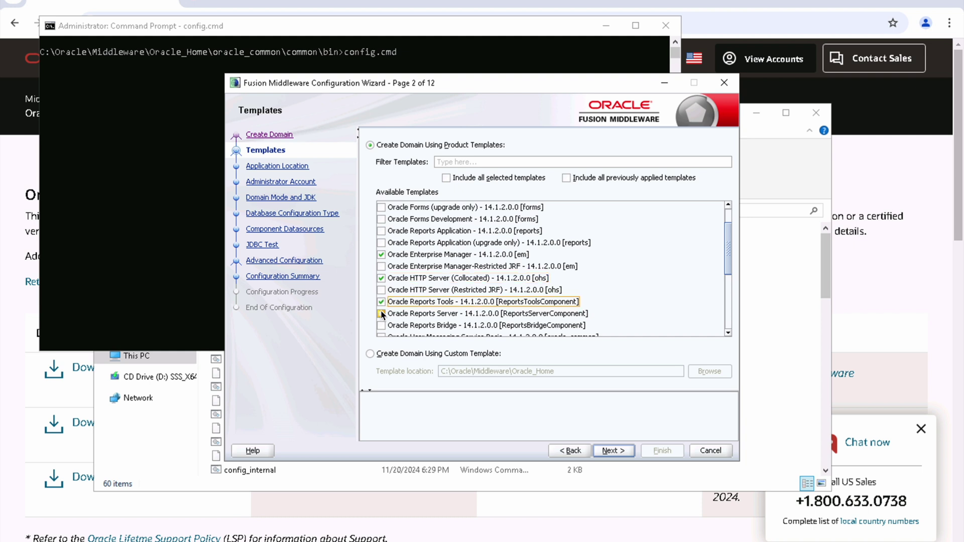
{"action": "left_click", "coordinate": [381, 314]}
{"action": "left_click", "coordinate": [382, 325]}
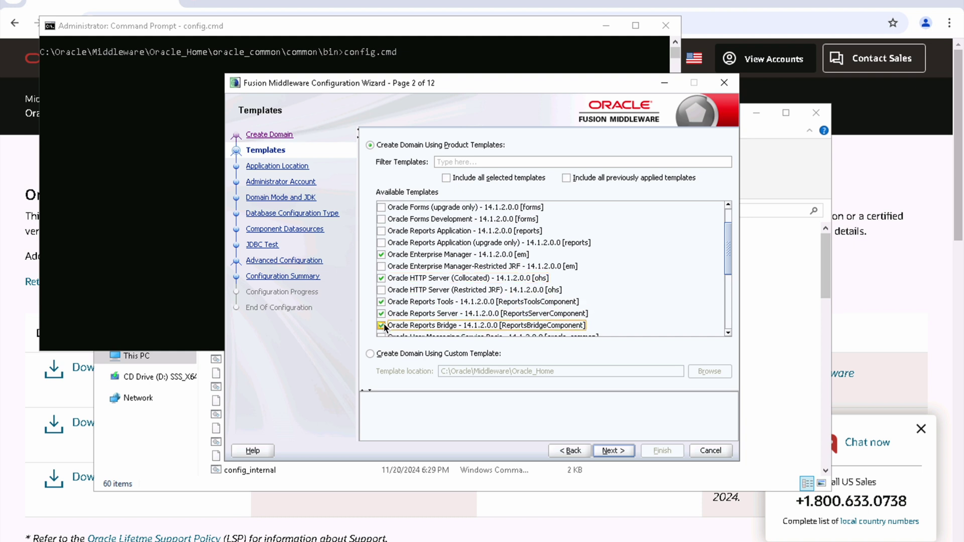
Step: Add the Oracle Reports Application and full Oracle Forms templates and continue
{"action": "scroll", "coordinate": [384, 325], "scroll_direction": "down", "scroll_amount": 2}
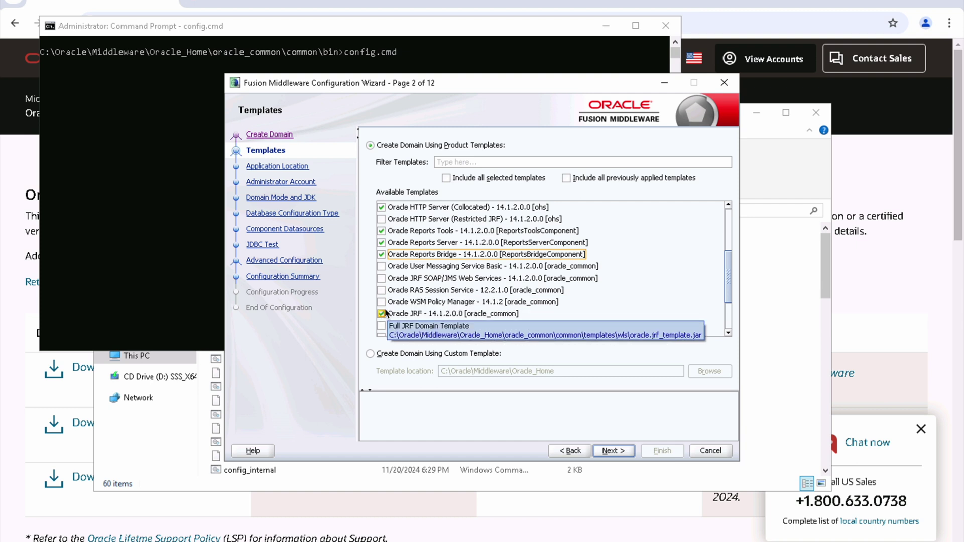
{"action": "scroll", "coordinate": [390, 332], "scroll_direction": "down", "scroll_amount": 1}
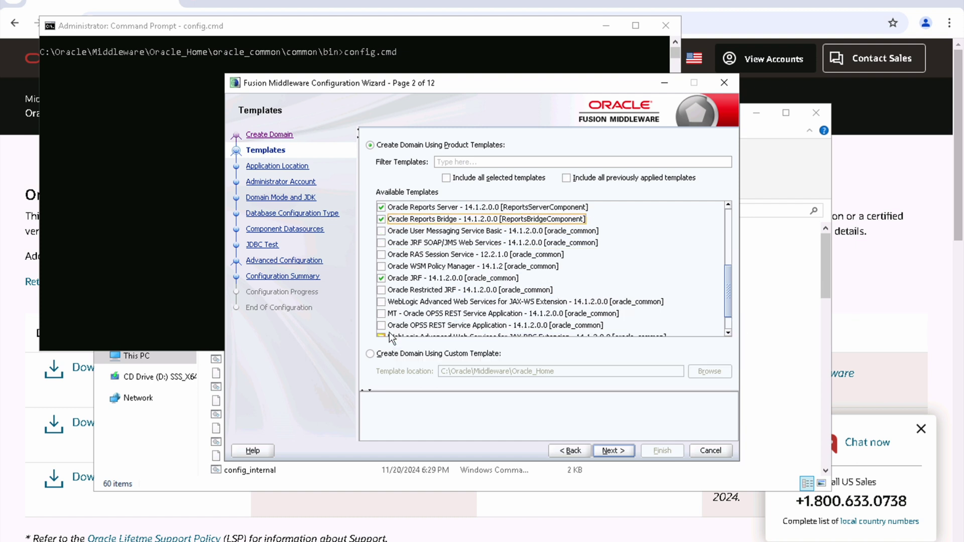
{"action": "scroll", "coordinate": [390, 332], "scroll_direction": "down", "scroll_amount": 1}
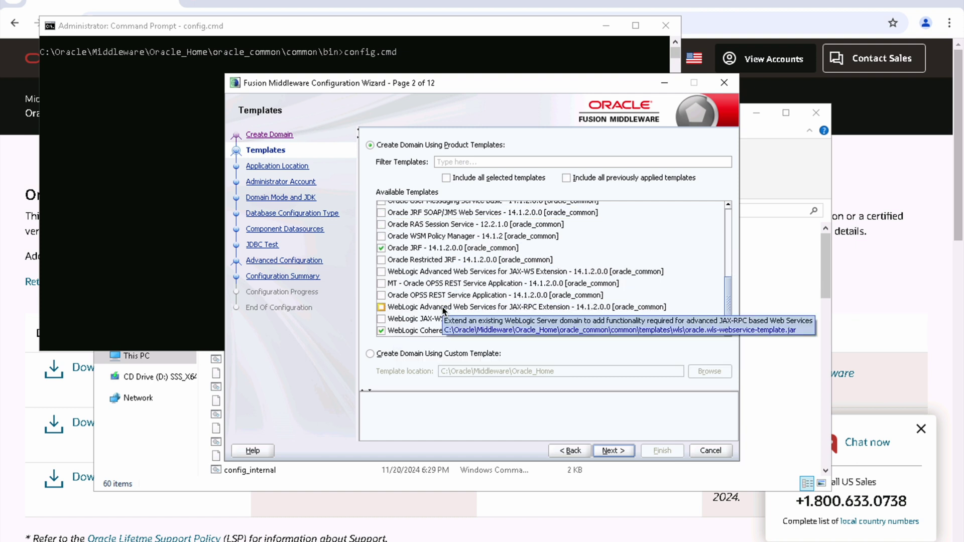
{"action": "scroll", "coordinate": [443, 309], "scroll_direction": "up", "scroll_amount": 3}
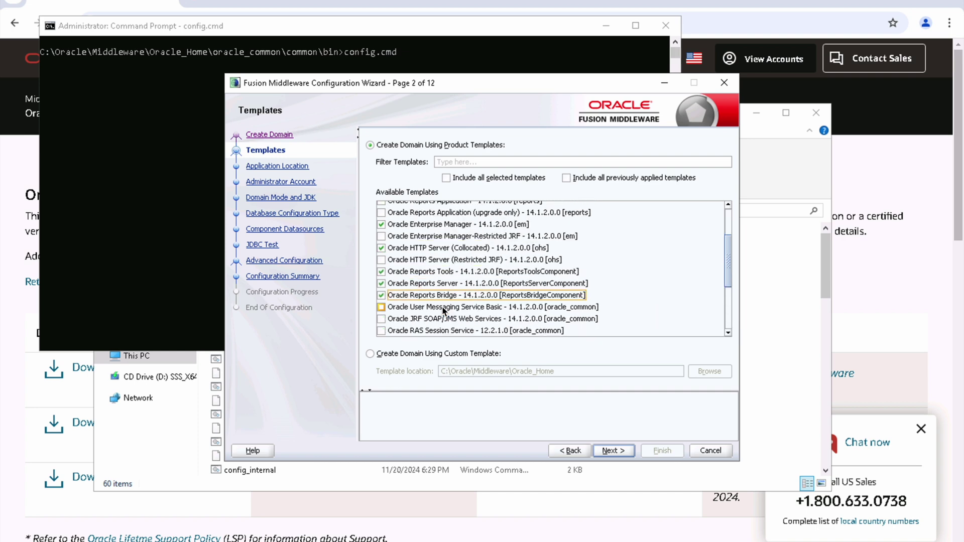
{"action": "scroll", "coordinate": [443, 310], "scroll_direction": "up", "scroll_amount": 2}
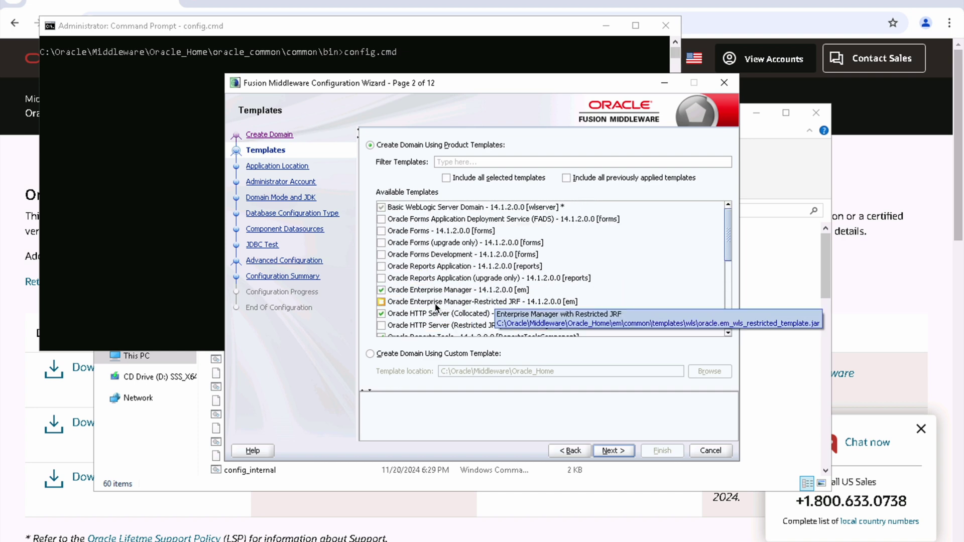
{"action": "left_click", "coordinate": [380, 267]}
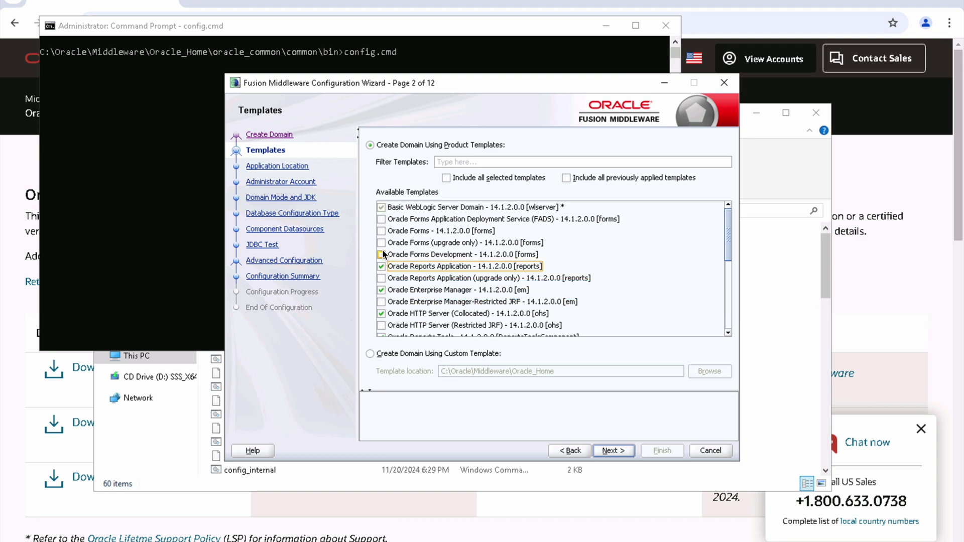
{"action": "left_click", "coordinate": [381, 243]}
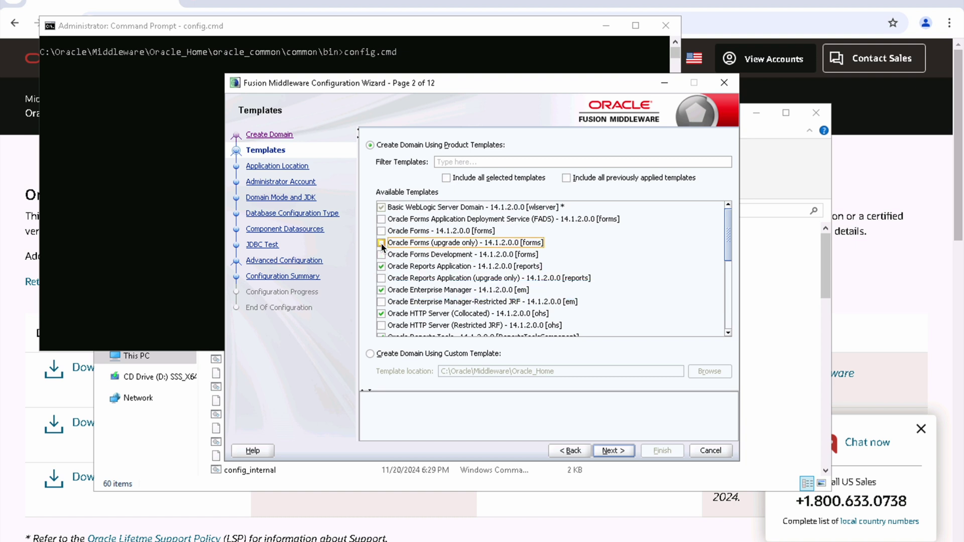
{"action": "left_click", "coordinate": [381, 231]}
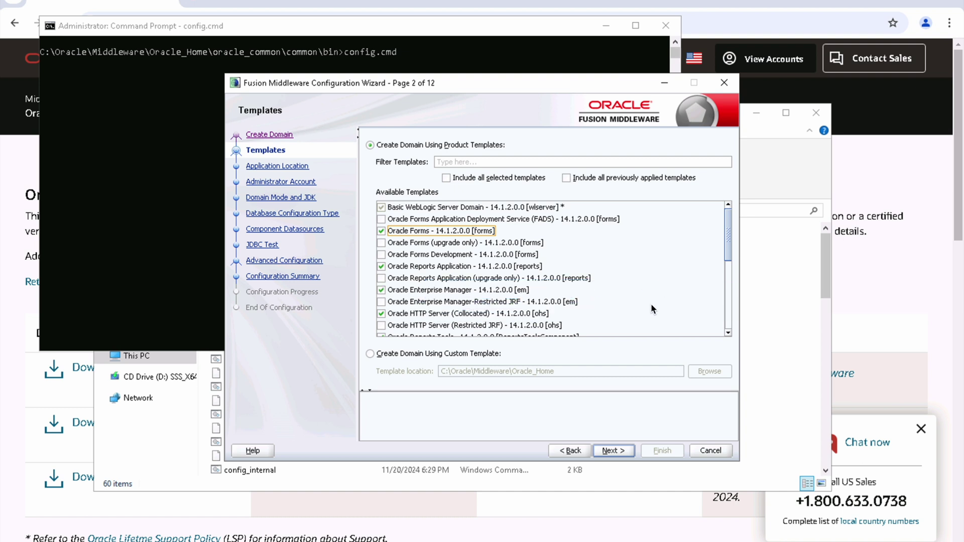
{"action": "left_click", "coordinate": [619, 449]}
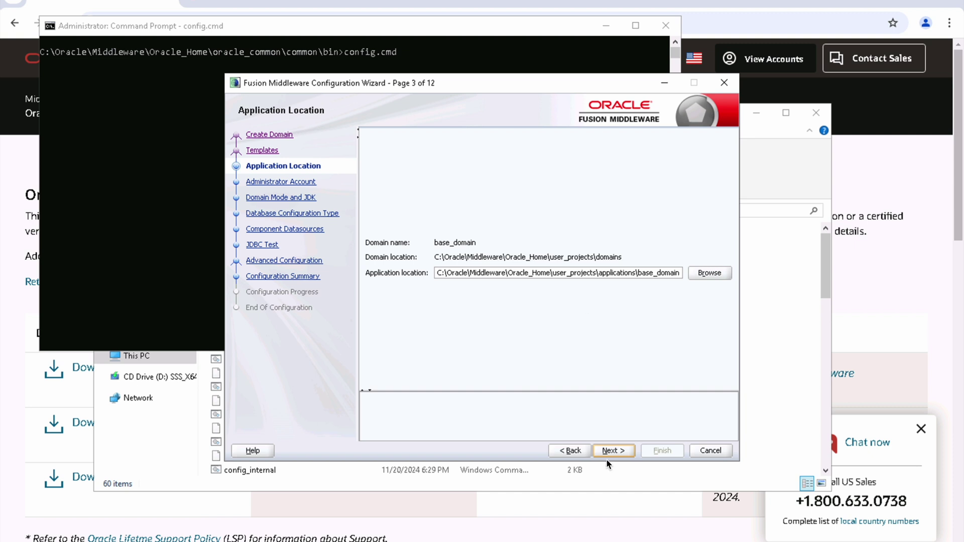
Step: Keep the application location and enter and confirm the domain administrator password
{"action": "left_click", "coordinate": [619, 455]}
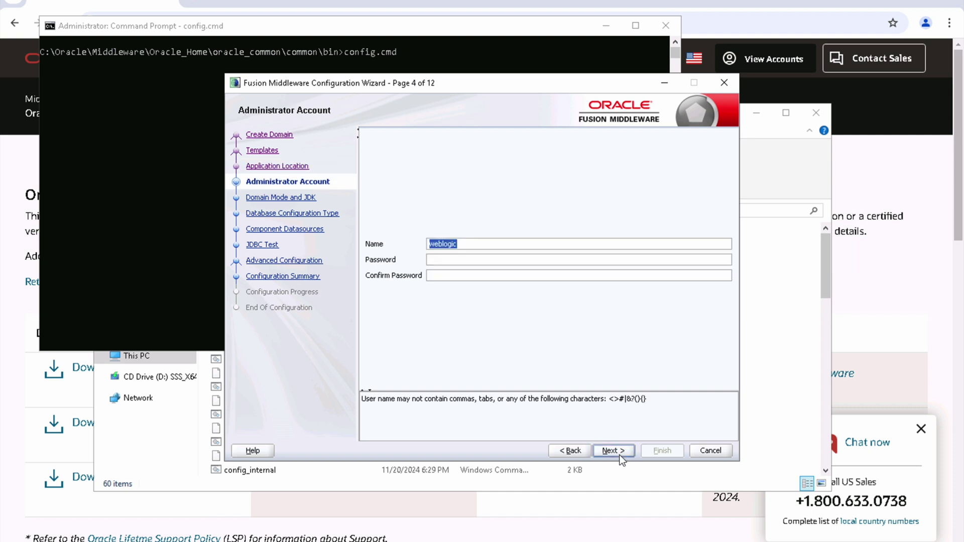
{"action": "key", "text": "Tab"}
{"action": "type", "text": "•••••••••"}
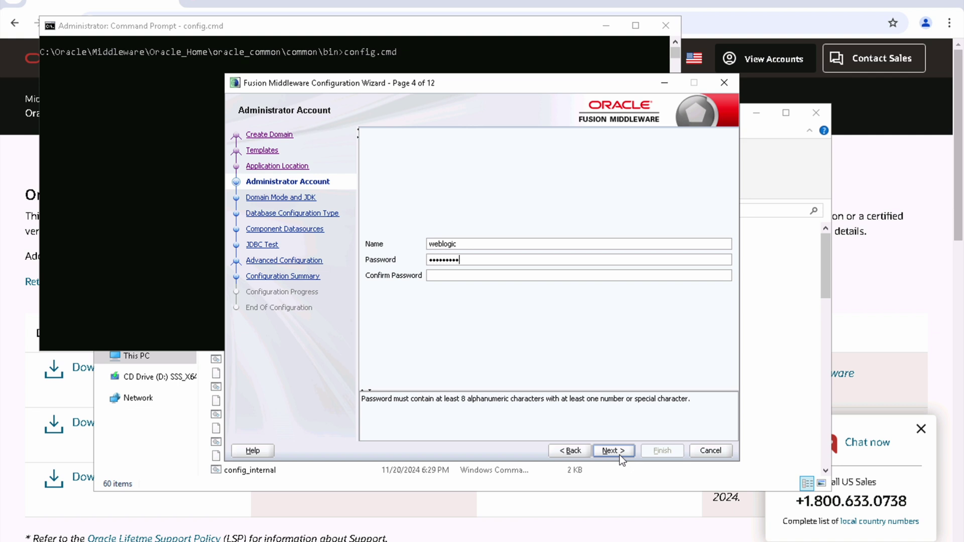
{"action": "key", "text": "Tab"}
{"action": "type", "text": "•••••"}
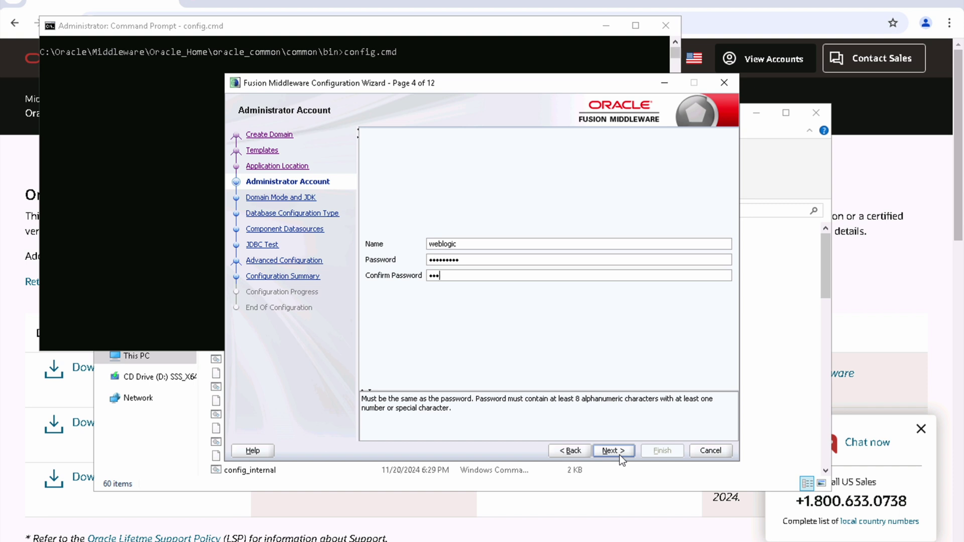
{"action": "type", "text": "••••"}
{"action": "left_click", "coordinate": [621, 453]}
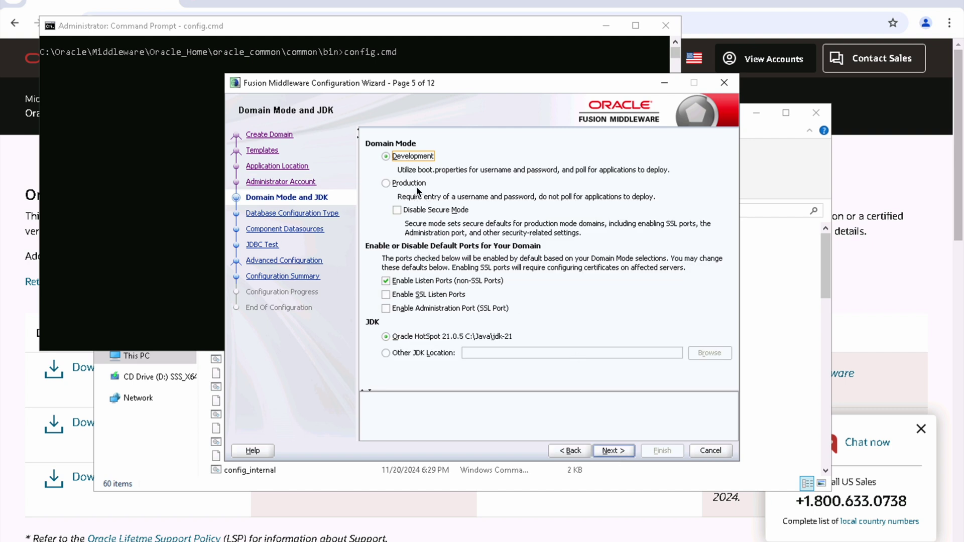
Step: Set the domain to Production mode with non-SSL listen ports also enabled
{"action": "left_click", "coordinate": [419, 181]}
{"action": "left_click", "coordinate": [442, 285]}
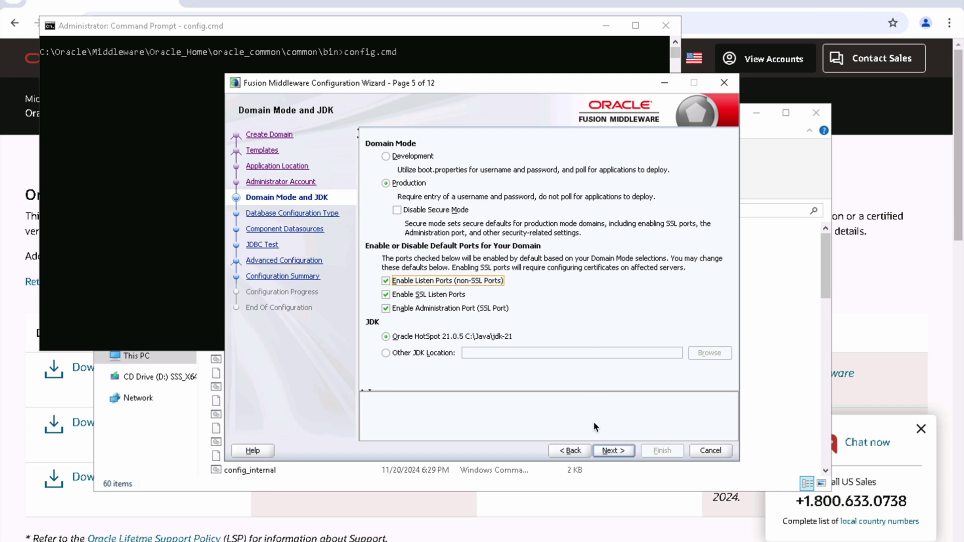
{"action": "left_click", "coordinate": [612, 454]}
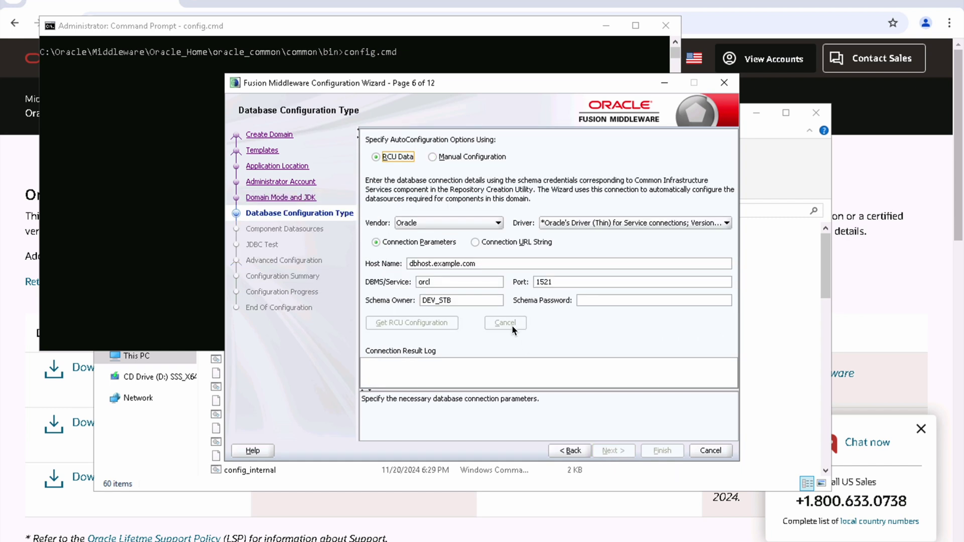
Step: Set the database host to localhost, enter the schema password and request the RCU configuration
{"action": "left_click", "coordinate": [479, 263]}
{"action": "double_click", "coordinate": [479, 263]}
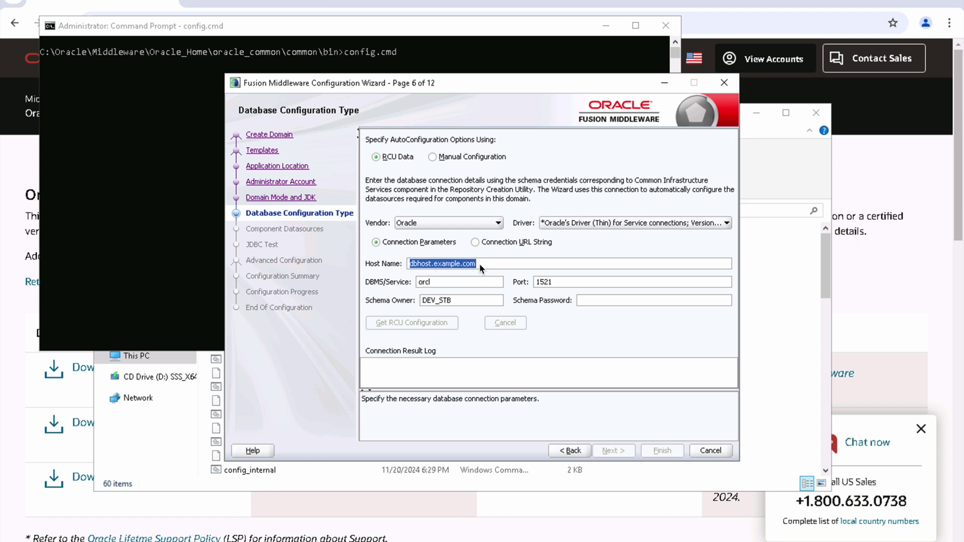
{"action": "type", "text": "localhost"}
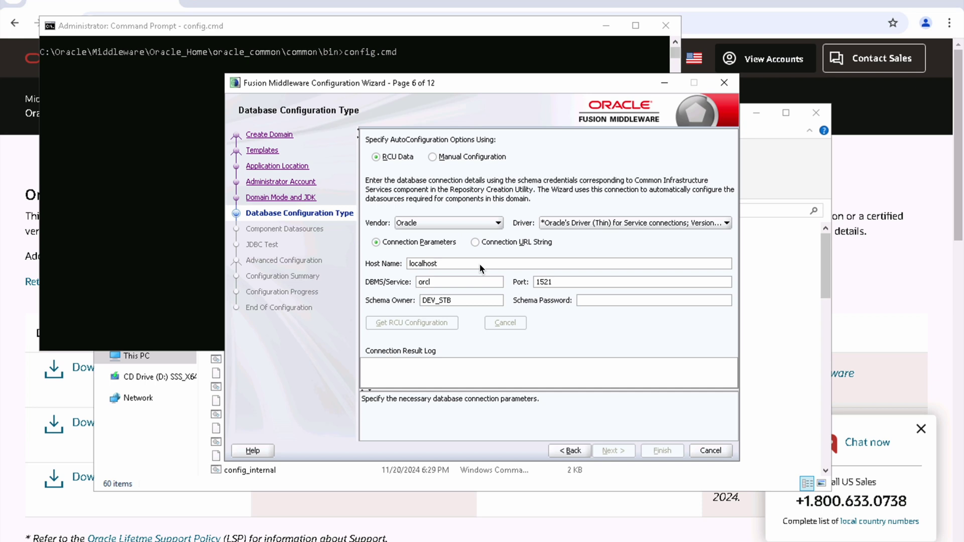
{"action": "left_click", "coordinate": [599, 302]}
{"action": "type", "text": "••"}
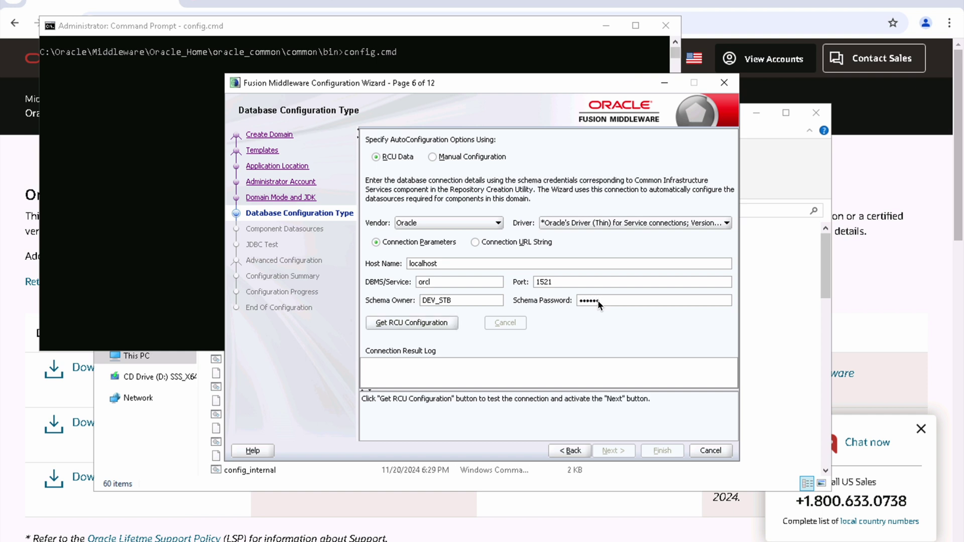
{"action": "left_click", "coordinate": [423, 323]}
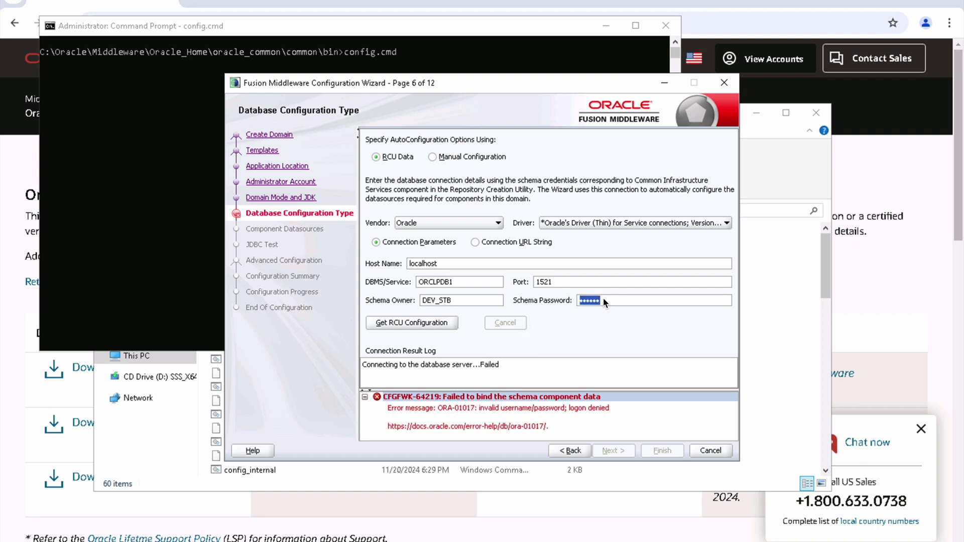
Step: Re-enter the correct schema password until the DEV_STB RCU settings load, then continue to JDBC Component Schema
{"action": "type", "text": "w"}
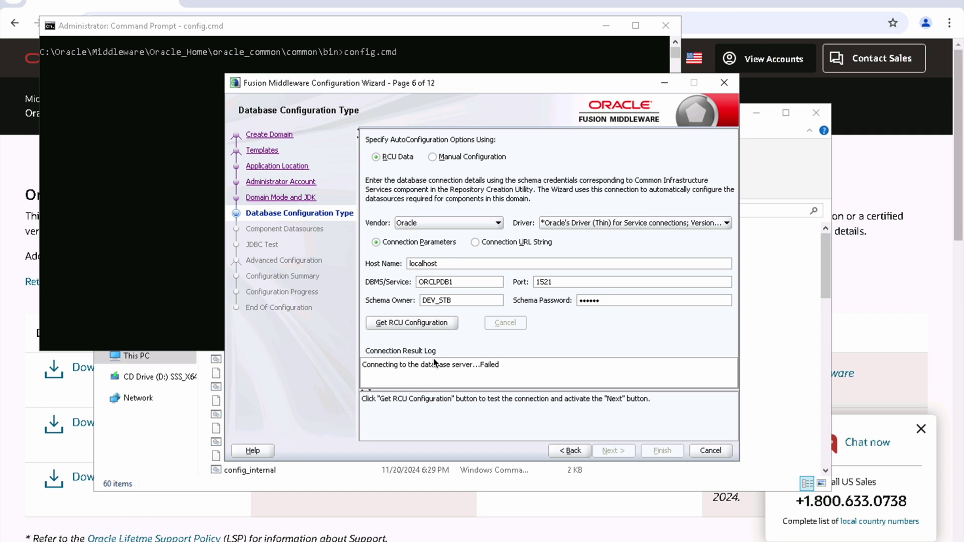
{"action": "left_click", "coordinate": [427, 324]}
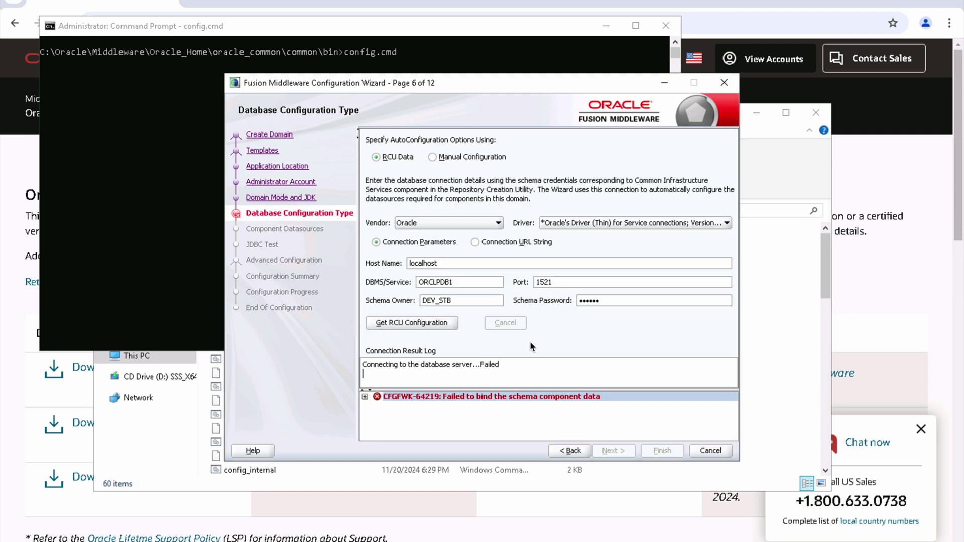
{"action": "left_click", "coordinate": [607, 300]}
{"action": "type", "text": "••••••"}
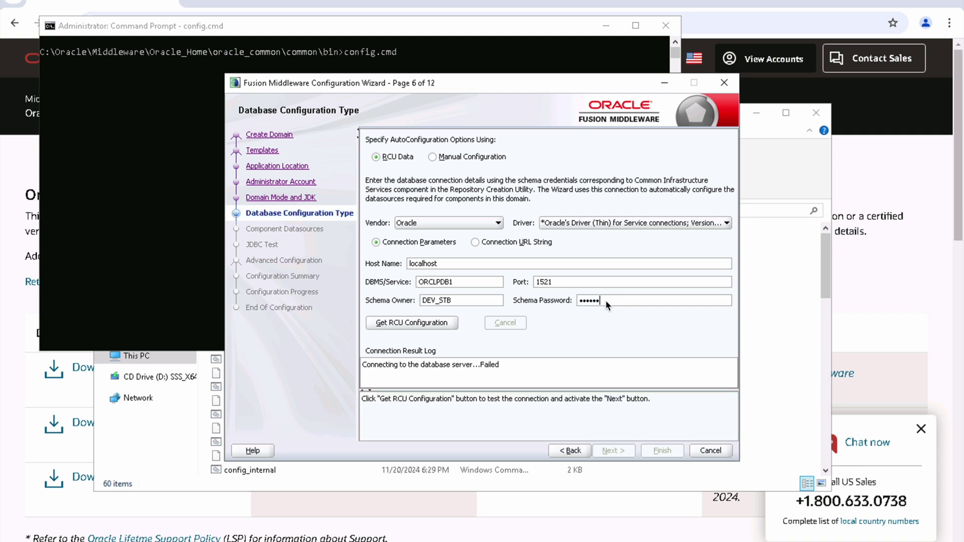
{"action": "left_click", "coordinate": [433, 326]}
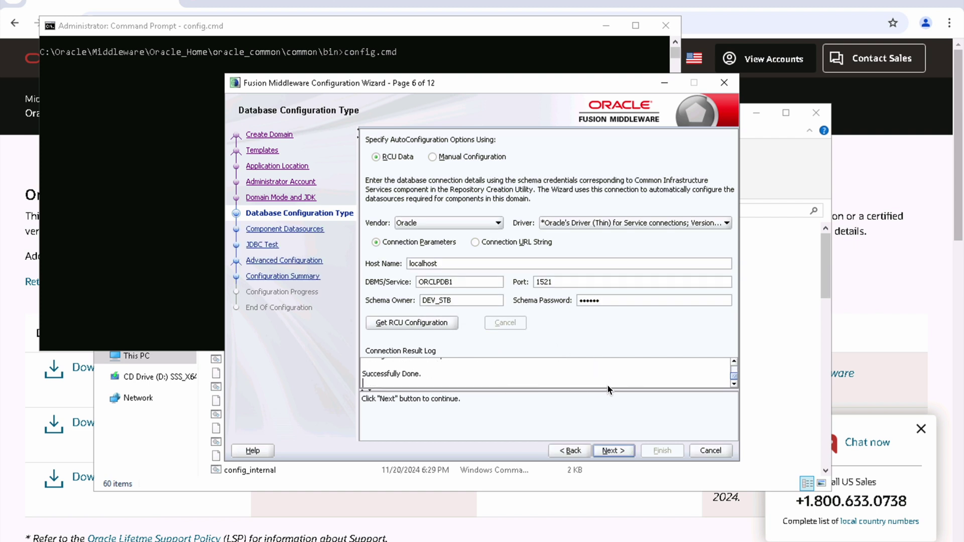
{"action": "left_click", "coordinate": [629, 451]}
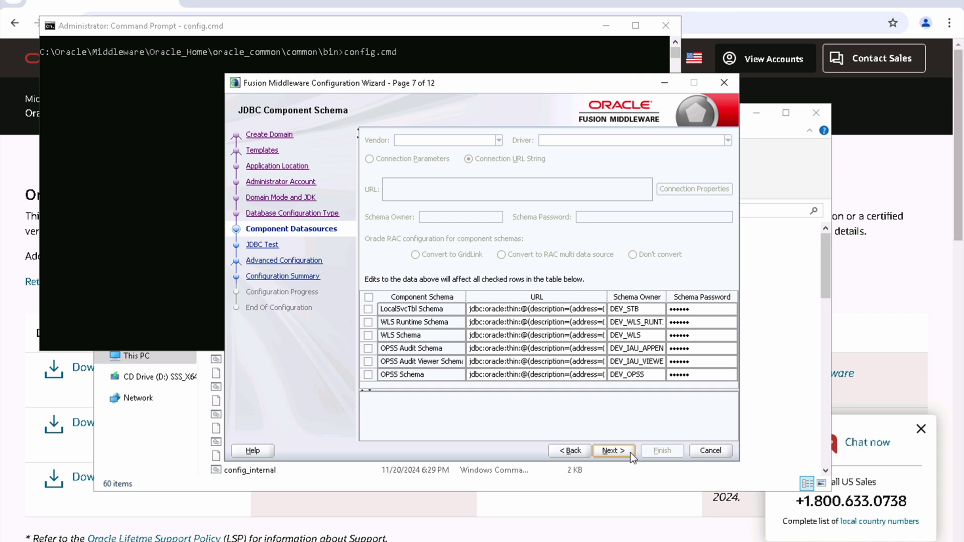
Step: Apply the connection details to all component schemas and pass the schema connection tests
{"action": "left_click", "coordinate": [369, 298]}
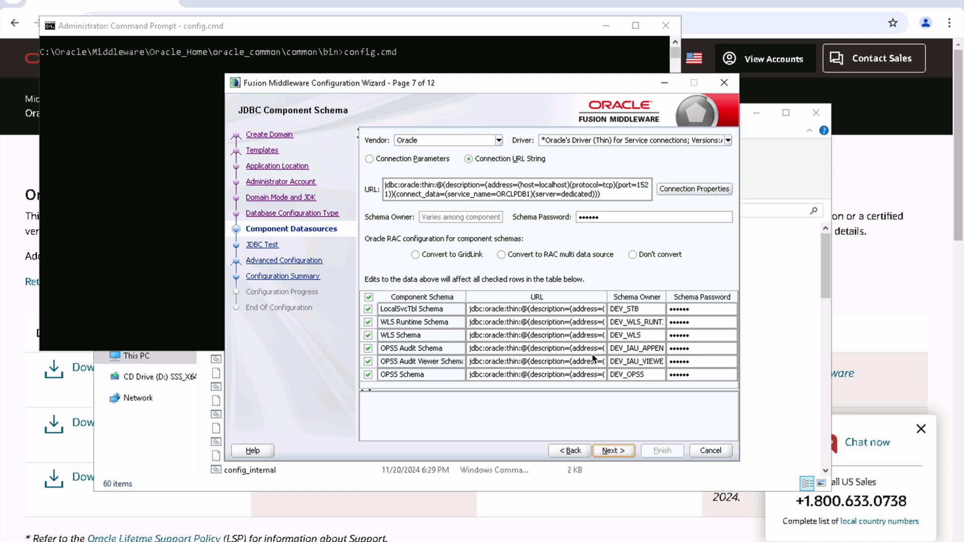
{"action": "left_click", "coordinate": [623, 451]}
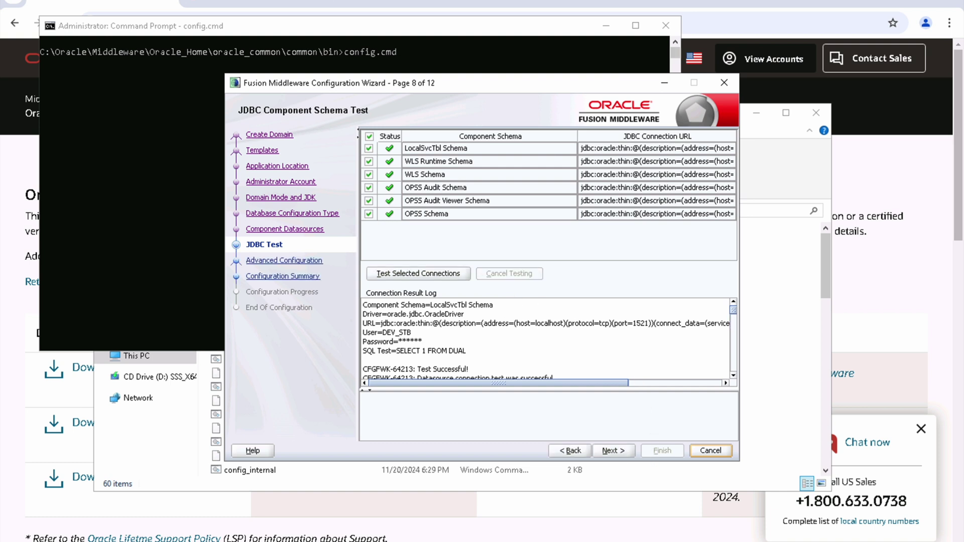
{"action": "left_click", "coordinate": [622, 450]}
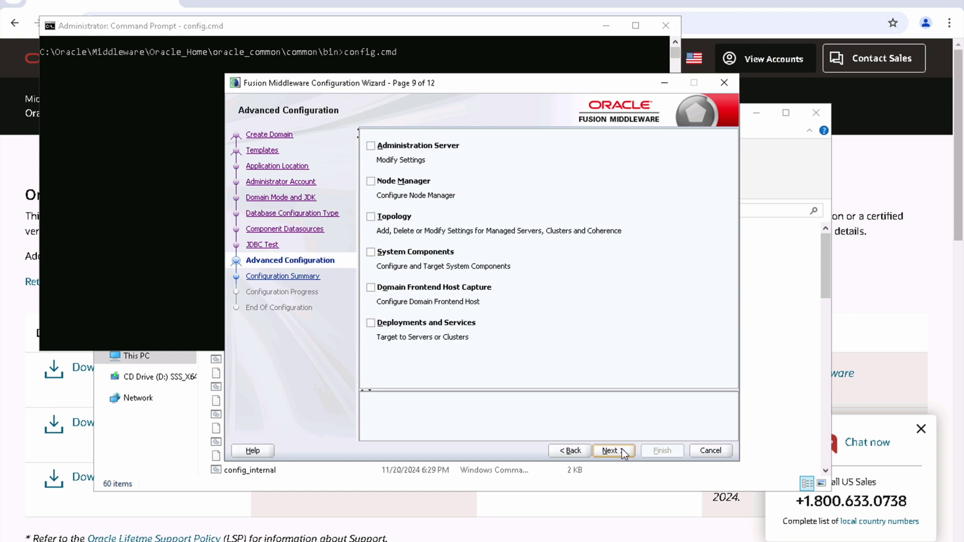
Step: Enable Administration Server, Topology and System Components in Advanced Configuration
{"action": "left_click", "coordinate": [375, 145]}
{"action": "left_click", "coordinate": [372, 217]}
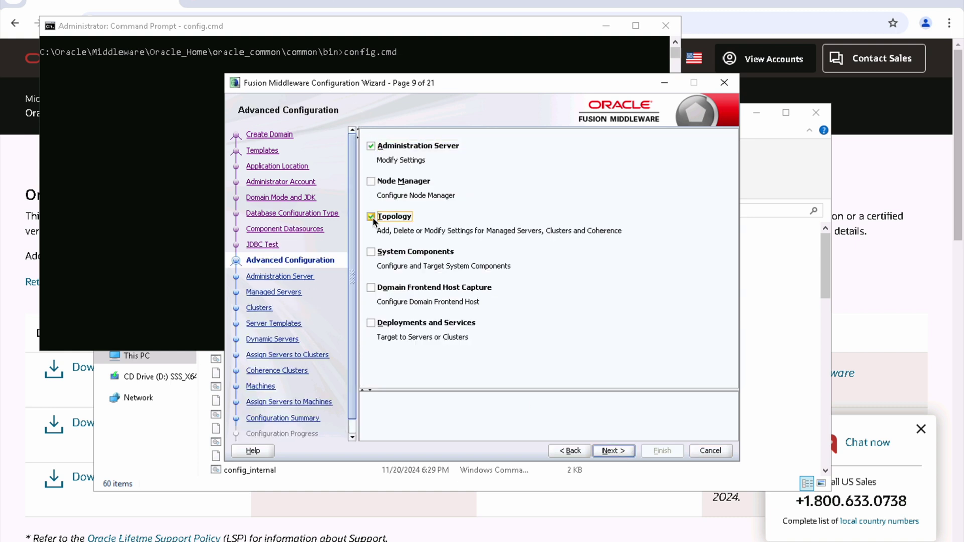
{"action": "left_click", "coordinate": [381, 255]}
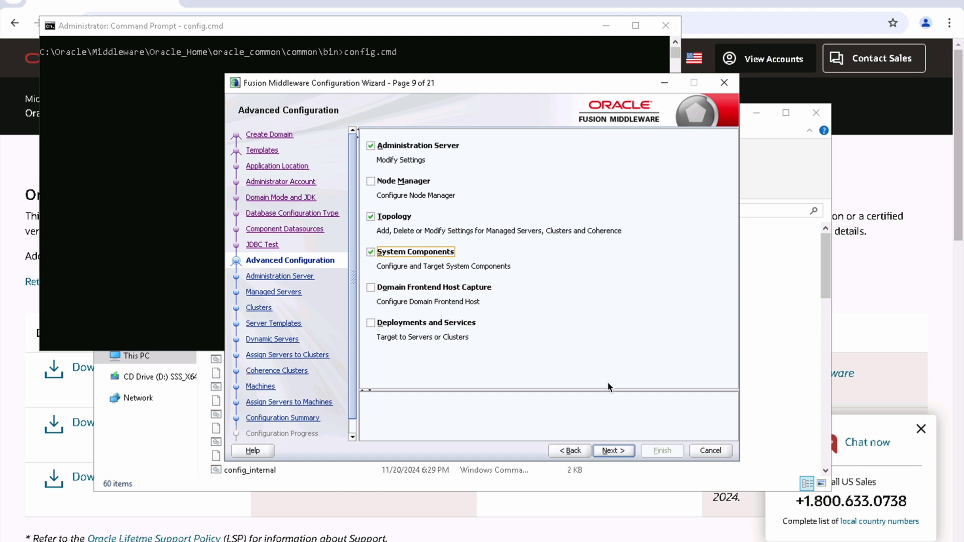
{"action": "left_click", "coordinate": [622, 450]}
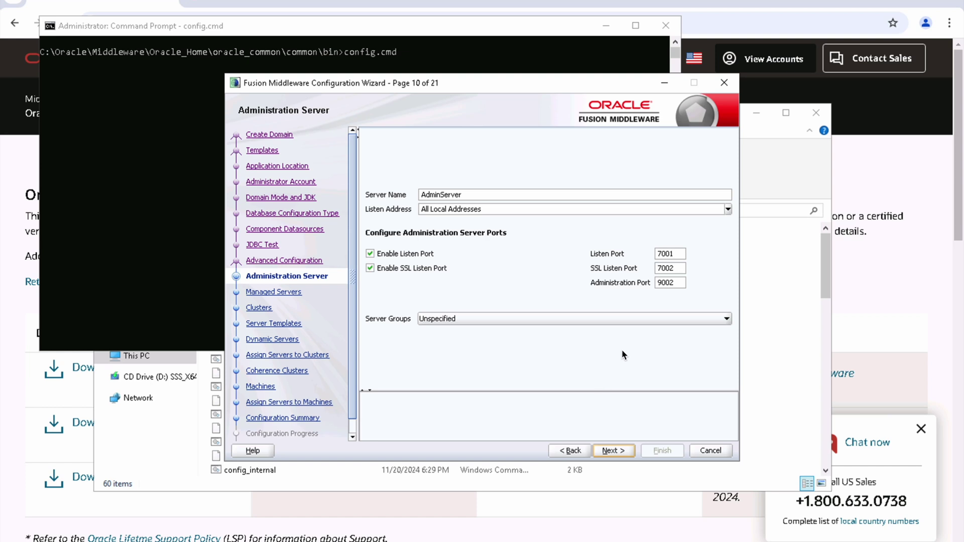
Step: Keep the defaults for admin server groups, managed servers, clusters, templates and coherence, reaching Machines
{"action": "left_click", "coordinate": [724, 319]}
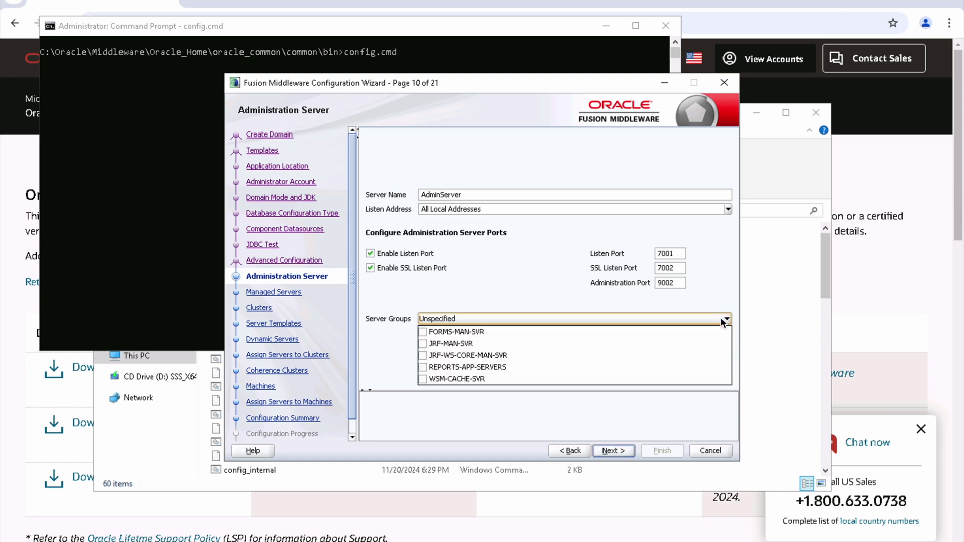
{"action": "left_click", "coordinate": [725, 319]}
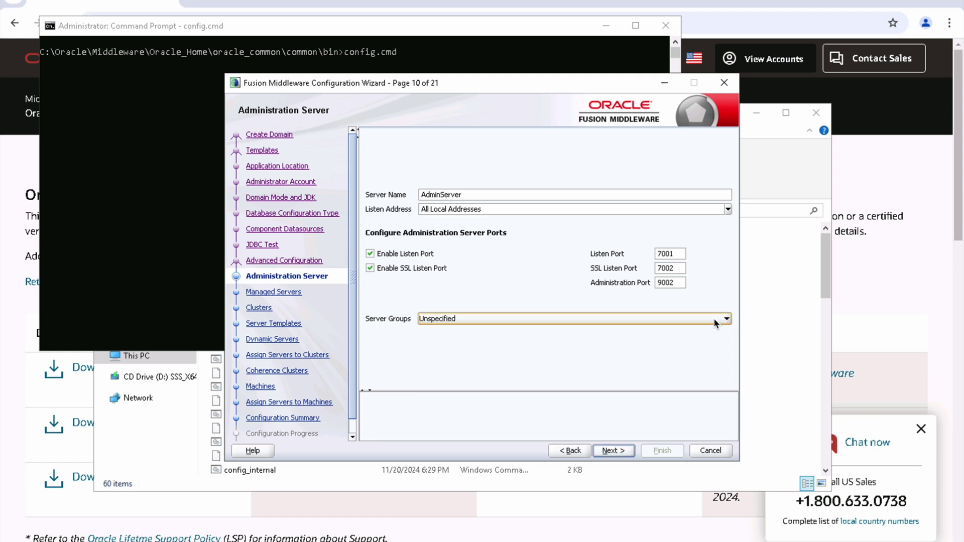
{"action": "left_click", "coordinate": [612, 450]}
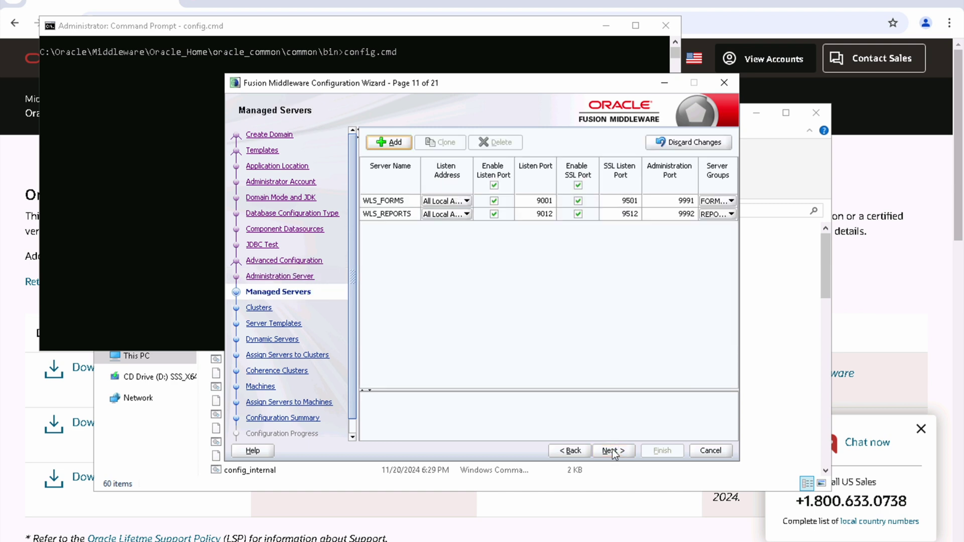
{"action": "left_click", "coordinate": [619, 449]}
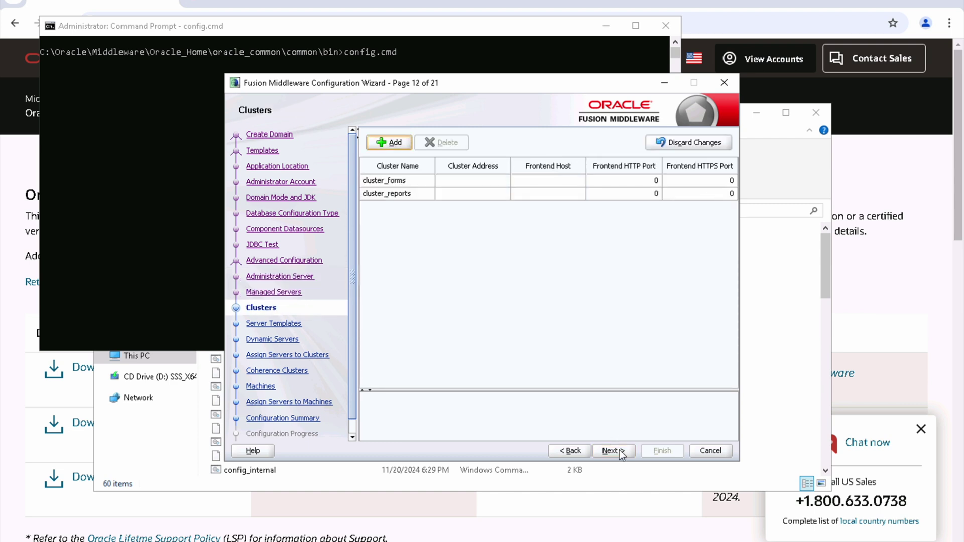
{"action": "left_click", "coordinate": [619, 450]}
{"action": "left_click", "coordinate": [619, 450]}
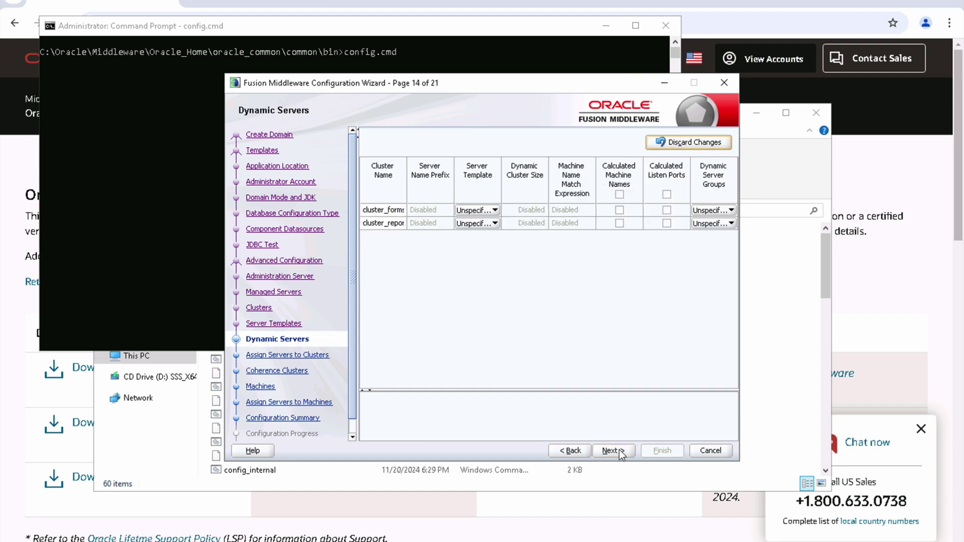
{"action": "left_click", "coordinate": [619, 450]}
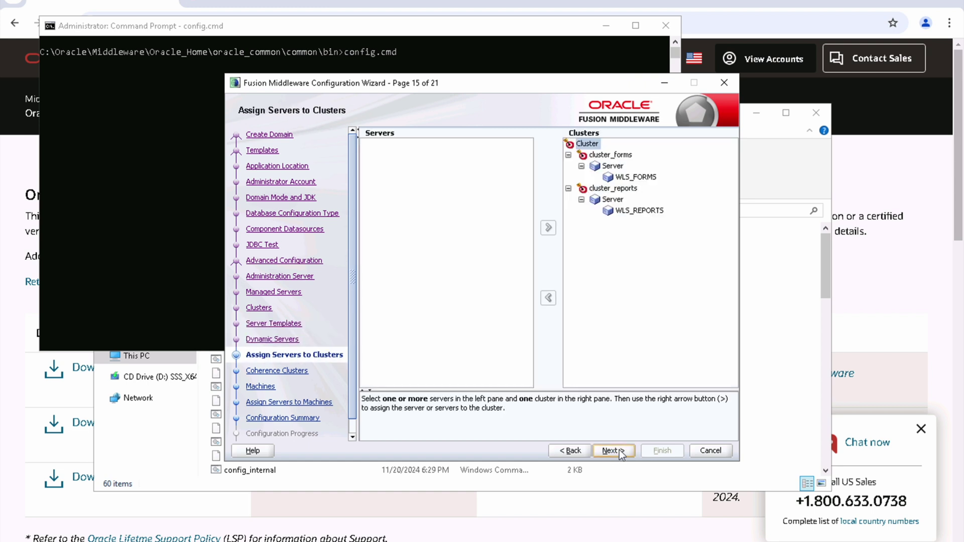
{"action": "left_click", "coordinate": [619, 450]}
{"action": "left_click", "coordinate": [619, 450]}
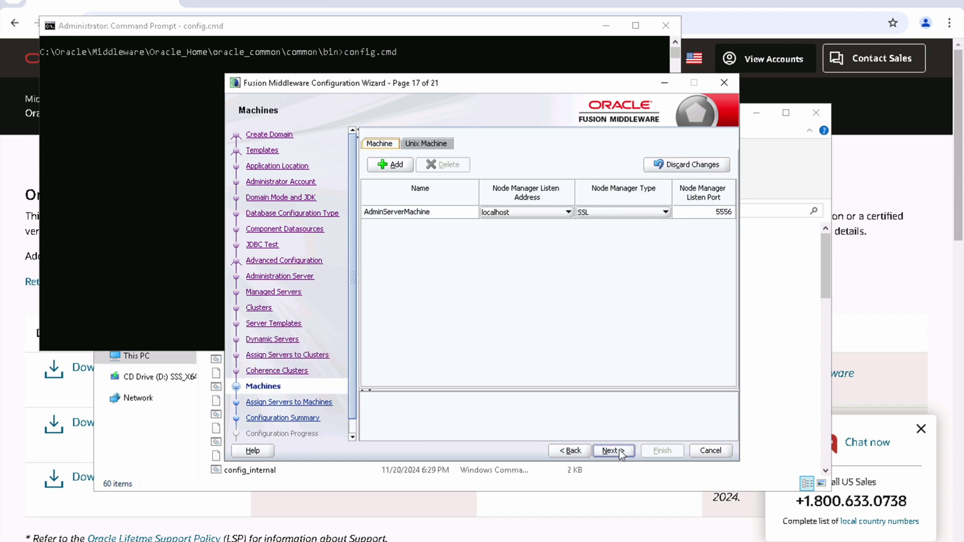
Step: Remove the extra new_Machine_1 row, keeping the existing machines unchanged
{"action": "left_click", "coordinate": [391, 164]}
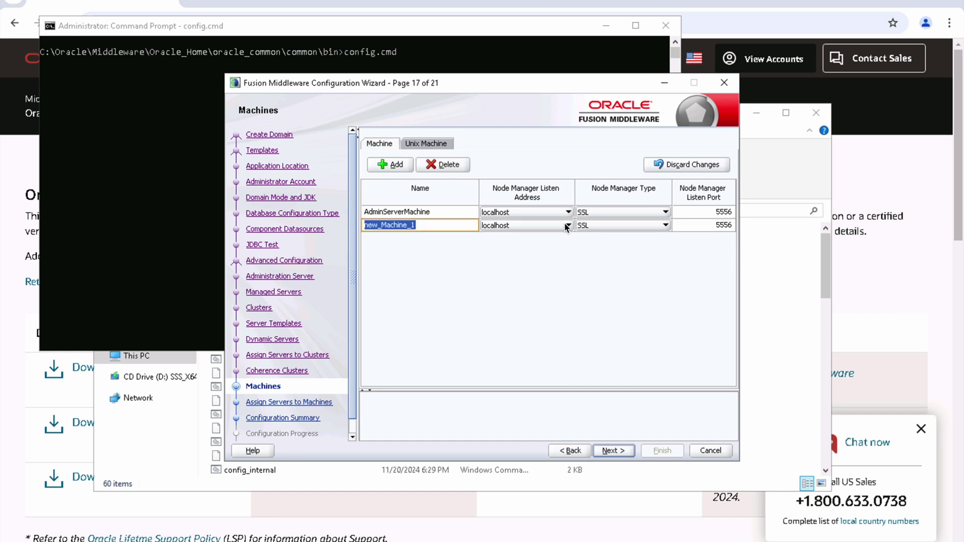
{"action": "key", "text": "Tab"}
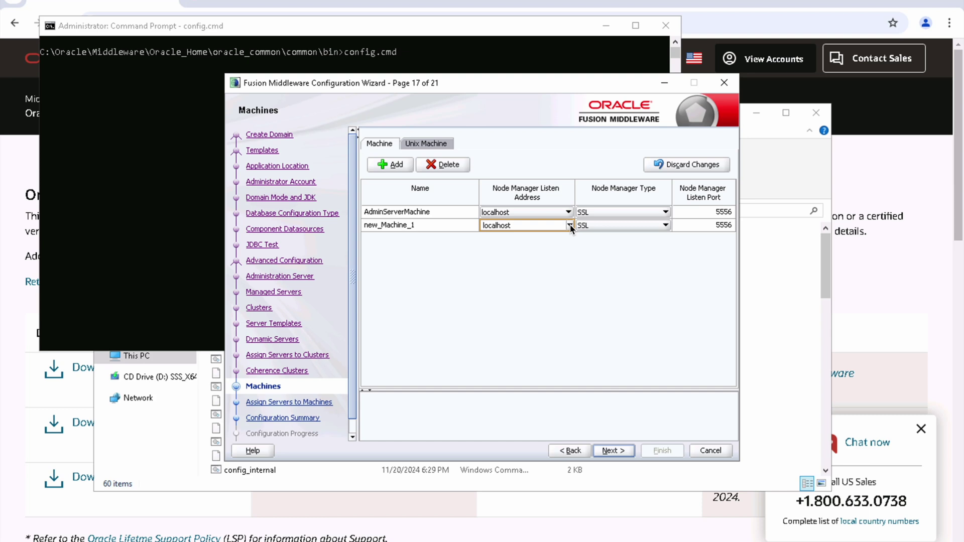
{"action": "left_click", "coordinate": [570, 225]}
{"action": "left_click", "coordinate": [570, 226]}
{"action": "left_click", "coordinate": [455, 166]}
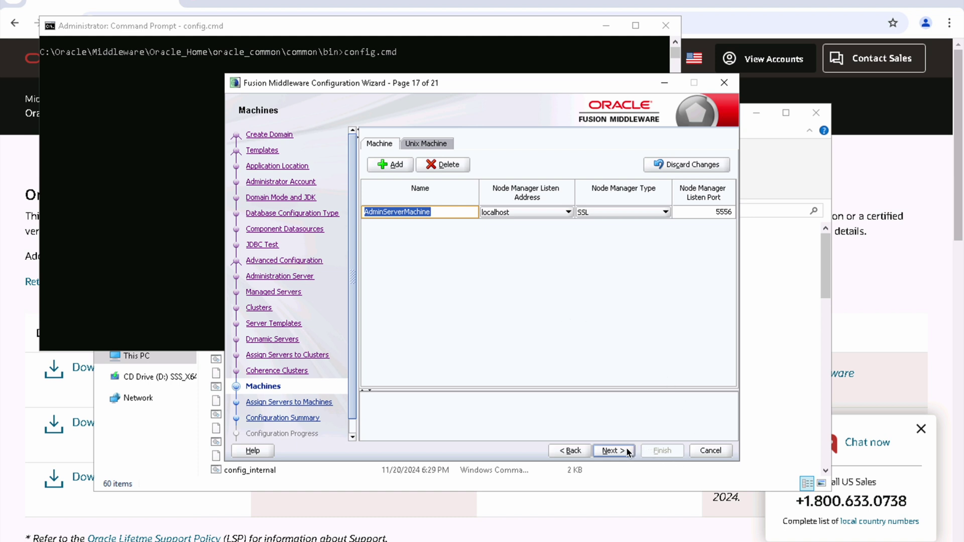
{"action": "left_click", "coordinate": [613, 451]}
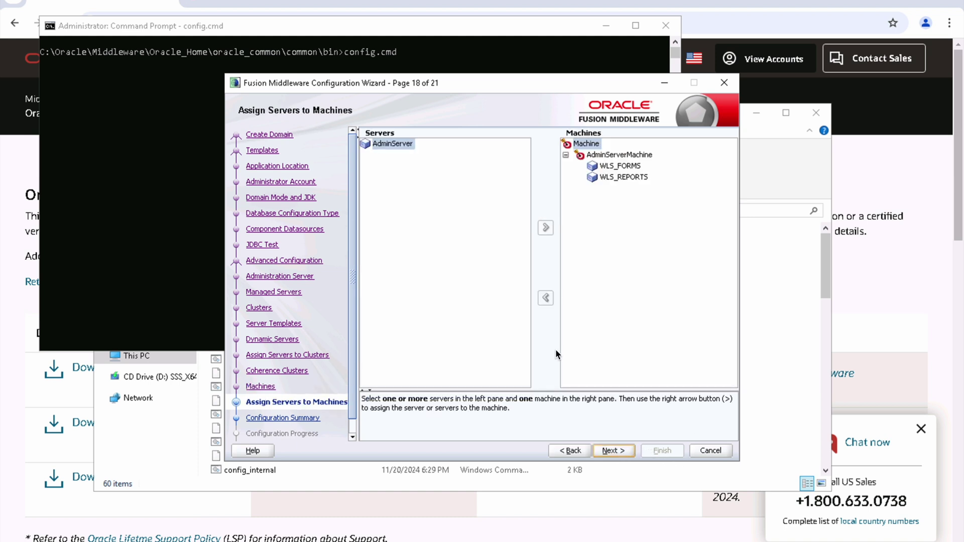
Step: Assign AdminServer to AdminServerMachine
{"action": "left_click", "coordinate": [618, 155]}
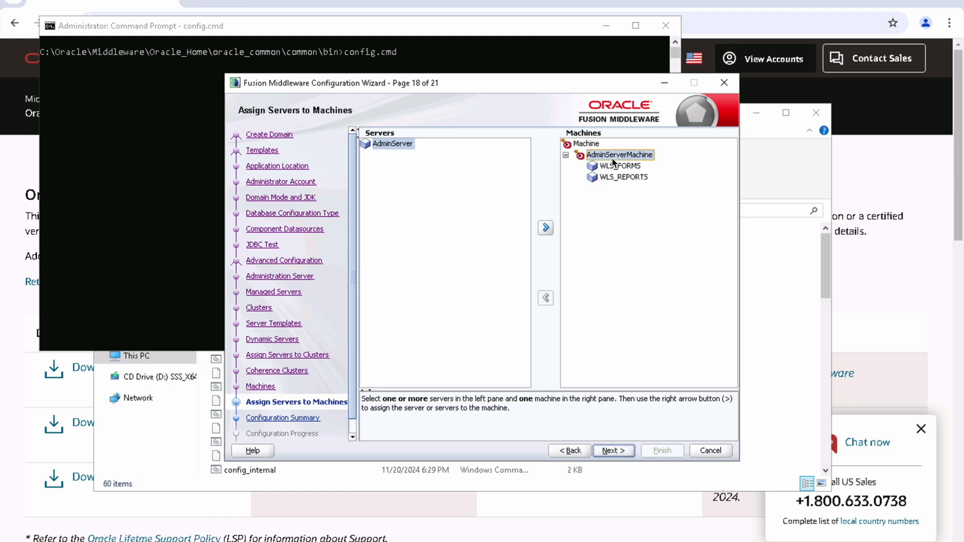
{"action": "left_click", "coordinate": [546, 227]}
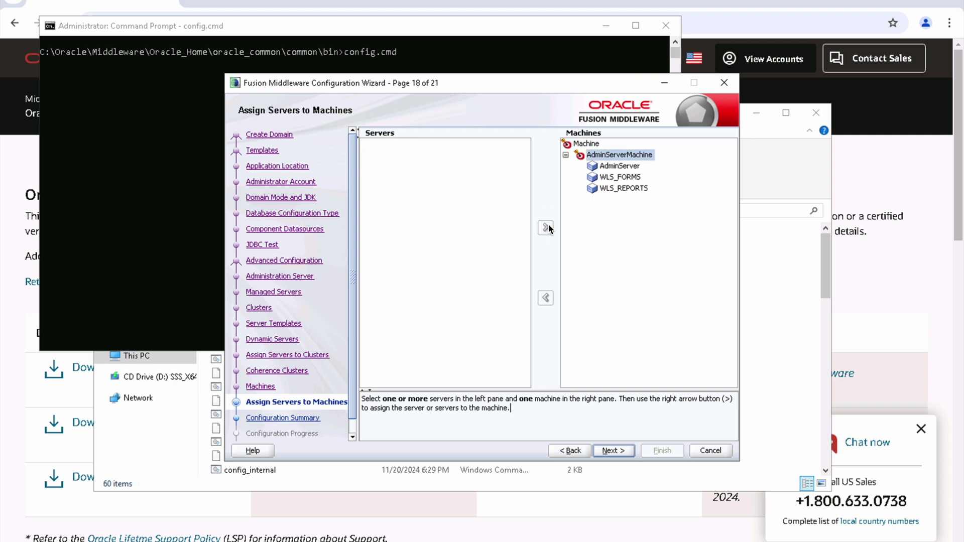
{"action": "left_click", "coordinate": [612, 451]}
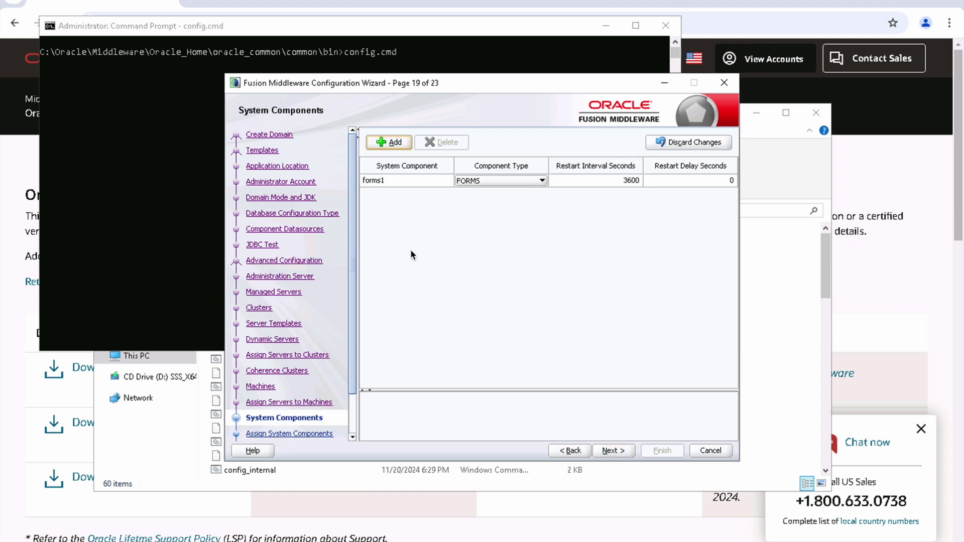
Step: Add a system component named ohs1 with component type OHS
{"action": "left_click", "coordinate": [393, 143]}
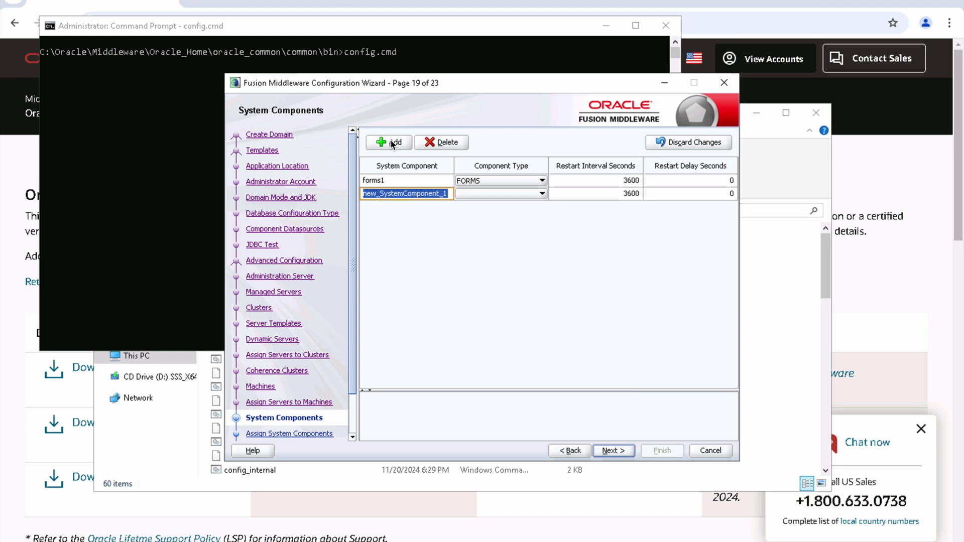
{"action": "type", "text": "OHS1"}
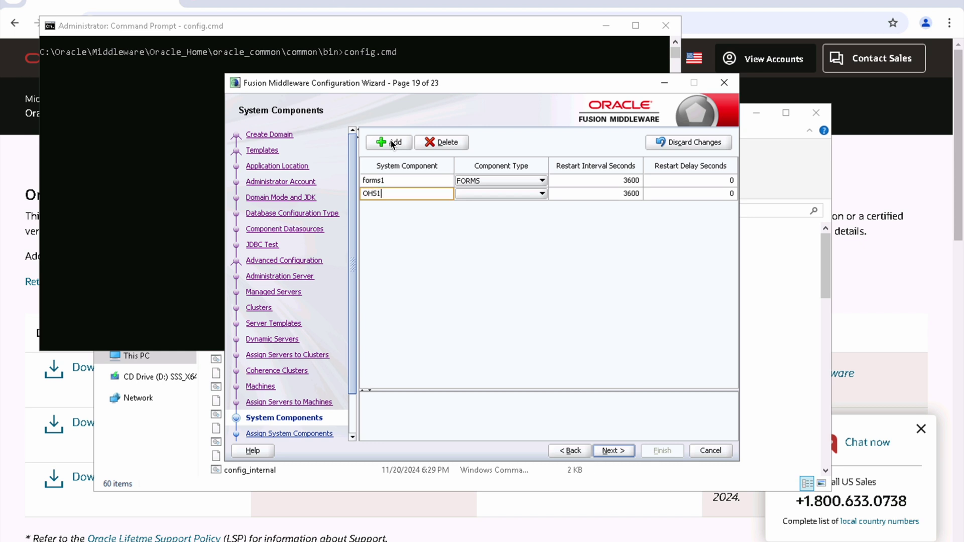
{"action": "key", "text": "BackSpace"}
{"action": "key", "text": "BackSpace"}
{"action": "key", "text": "BackSpace"}
{"action": "key", "text": "BackSpace"}
{"action": "type", "text": "ohs1"}
{"action": "left_click", "coordinate": [539, 195]}
{"action": "left_click", "coordinate": [476, 217]}
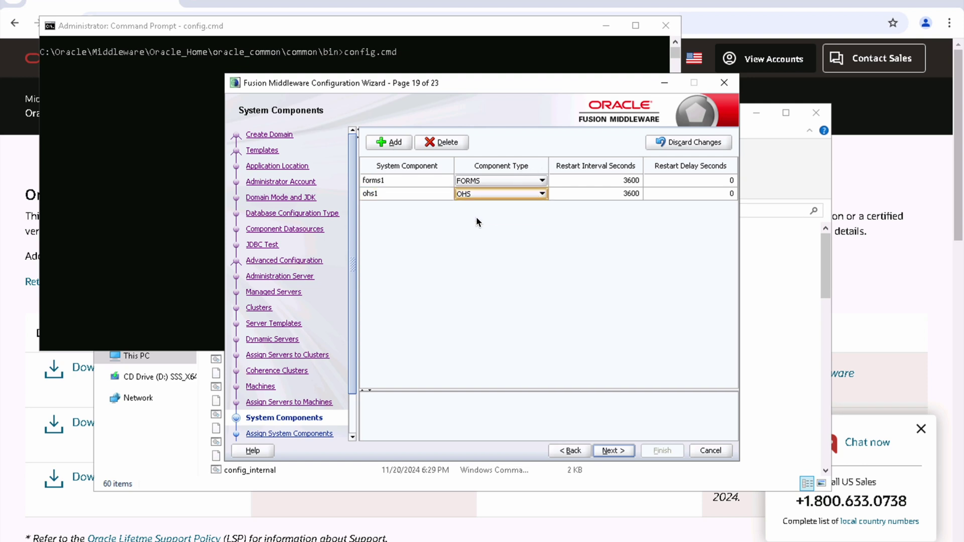
{"action": "left_click", "coordinate": [619, 451]}
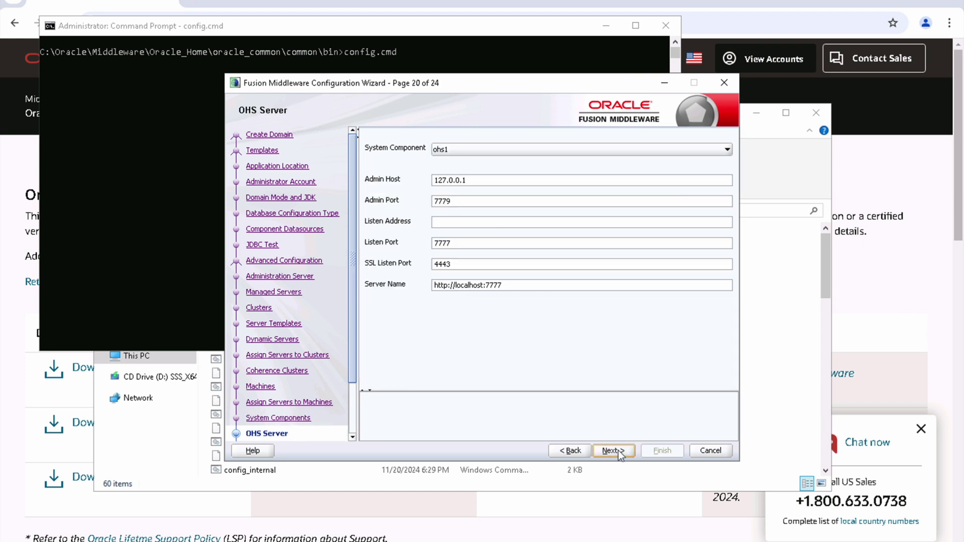
Step: Set the ohs1 OHS server Listen Address to localhost
{"action": "left_click", "coordinate": [504, 222]}
{"action": "type", "text": "localhost"}
{"action": "left_click", "coordinate": [724, 150]}
{"action": "left_click", "coordinate": [724, 151]}
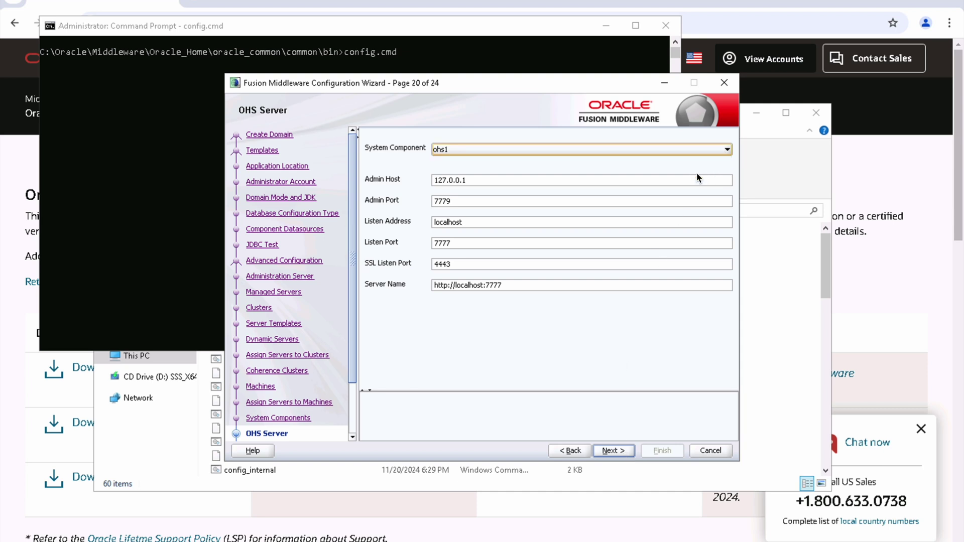
{"action": "left_click", "coordinate": [617, 452]}
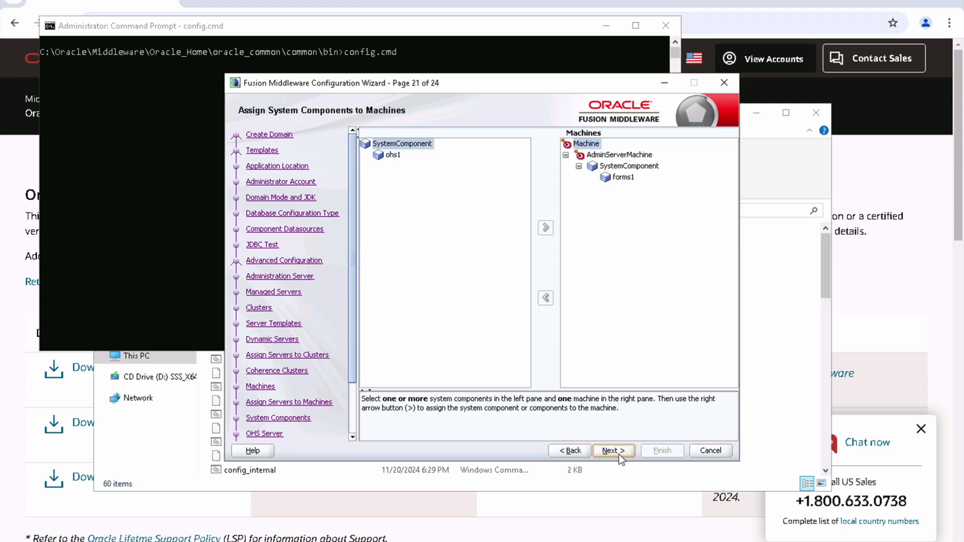
Step: Assign ohs1 to AdminServerMachine and continue to the configuration summary
{"action": "left_click", "coordinate": [621, 156]}
{"action": "left_click", "coordinate": [546, 227]}
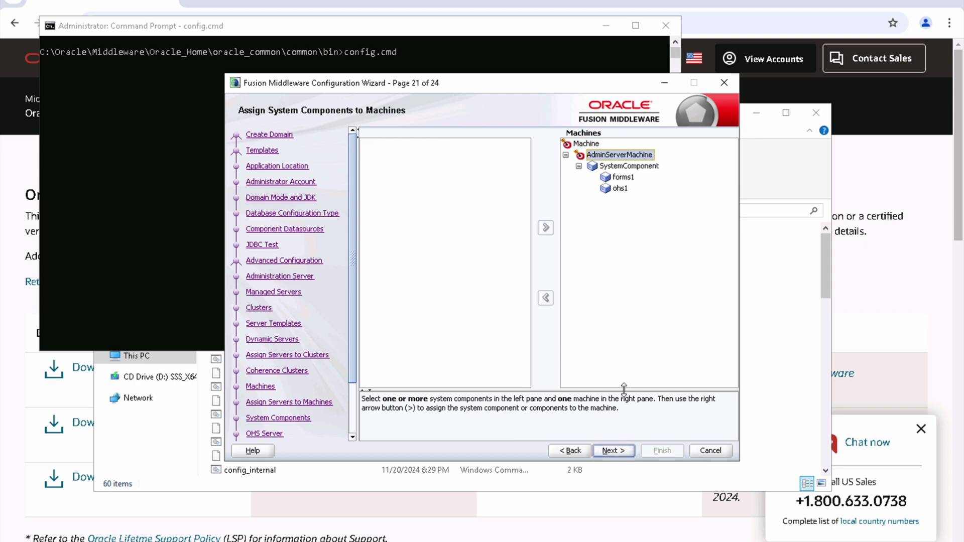
{"action": "left_click", "coordinate": [614, 450]}
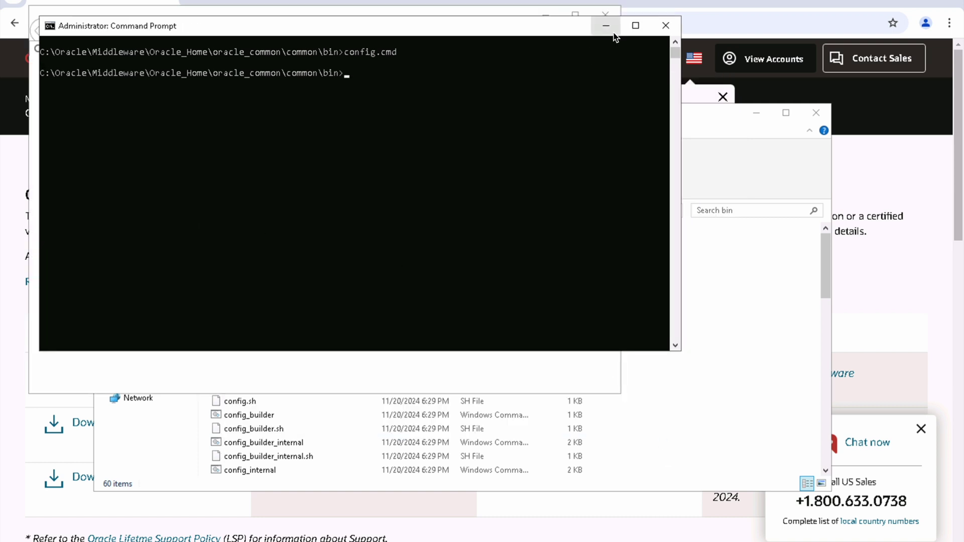
Step: Minimize Command Prompt, dismiss Internet Explorer's security and setup prompts, then minimize the browser
{"action": "left_click", "coordinate": [607, 25]}
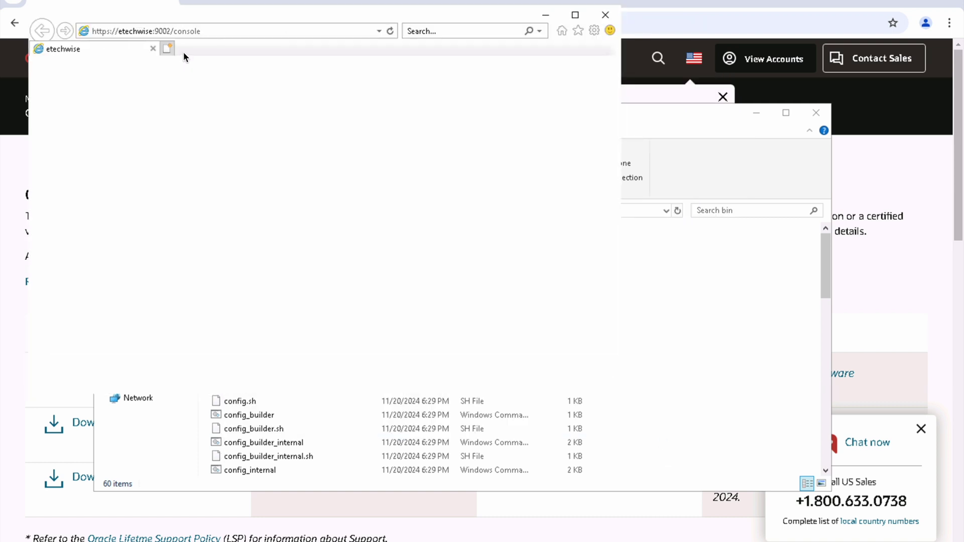
{"action": "left_click", "coordinate": [215, 32]}
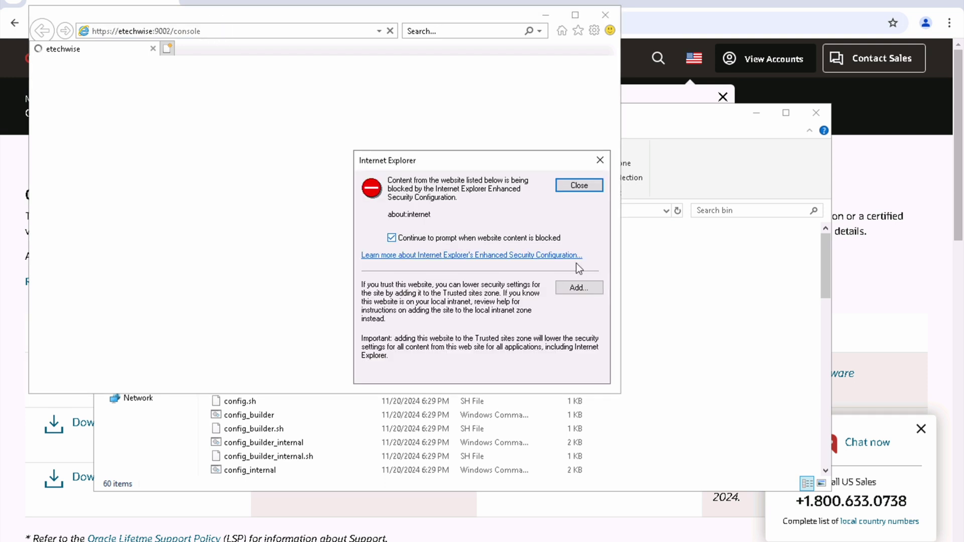
{"action": "left_click", "coordinate": [579, 186]}
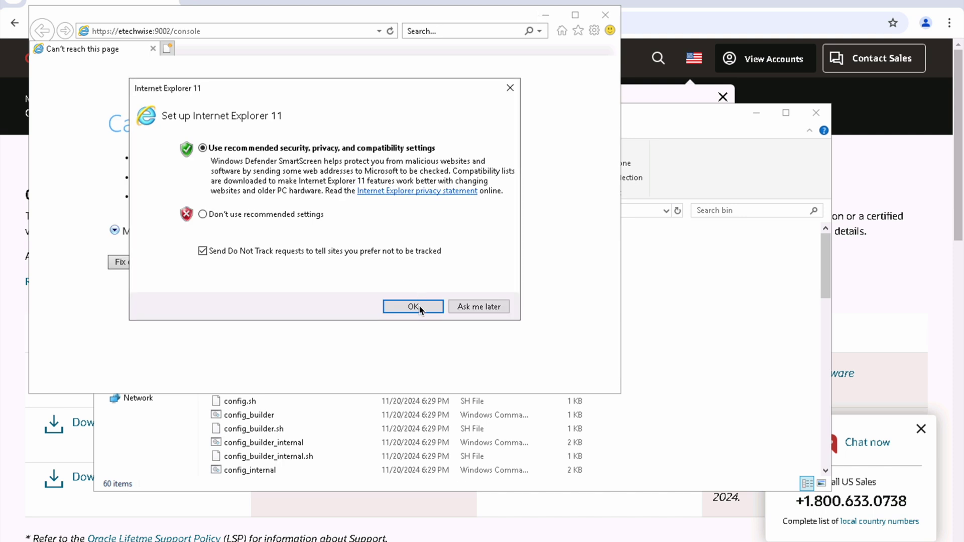
{"action": "left_click", "coordinate": [466, 307]}
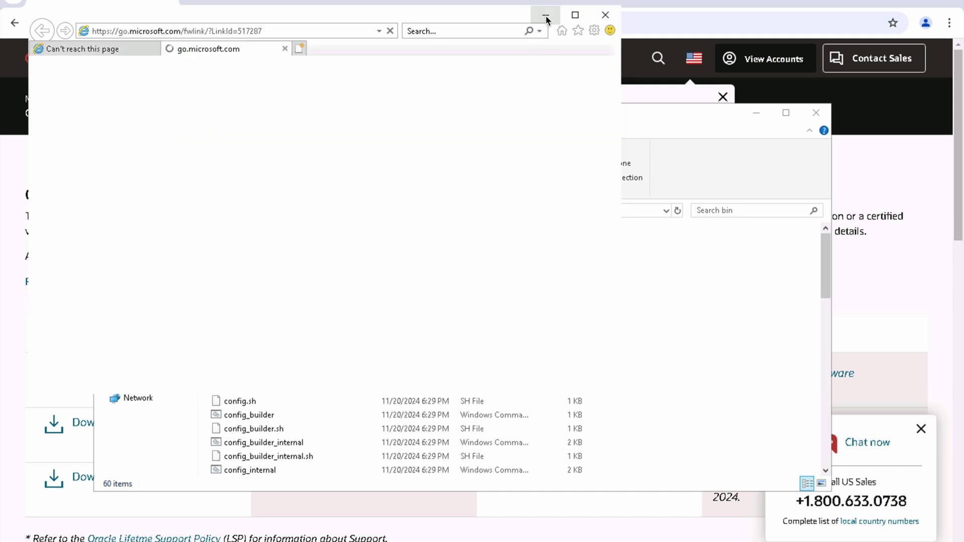
{"action": "left_click", "coordinate": [545, 16]}
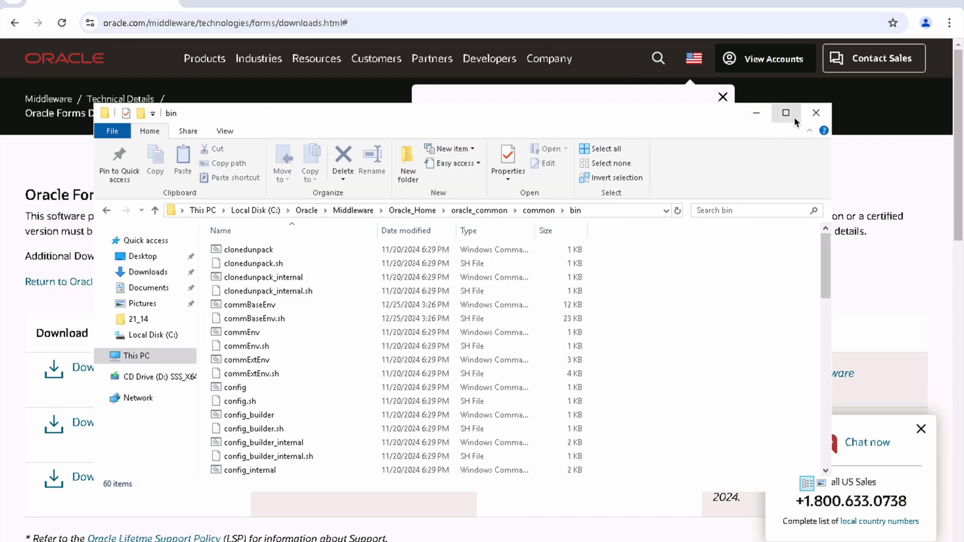
Step: Maximize File Explorer and go up from common to the Oracle_Home folder
{"action": "left_click", "coordinate": [780, 118]}
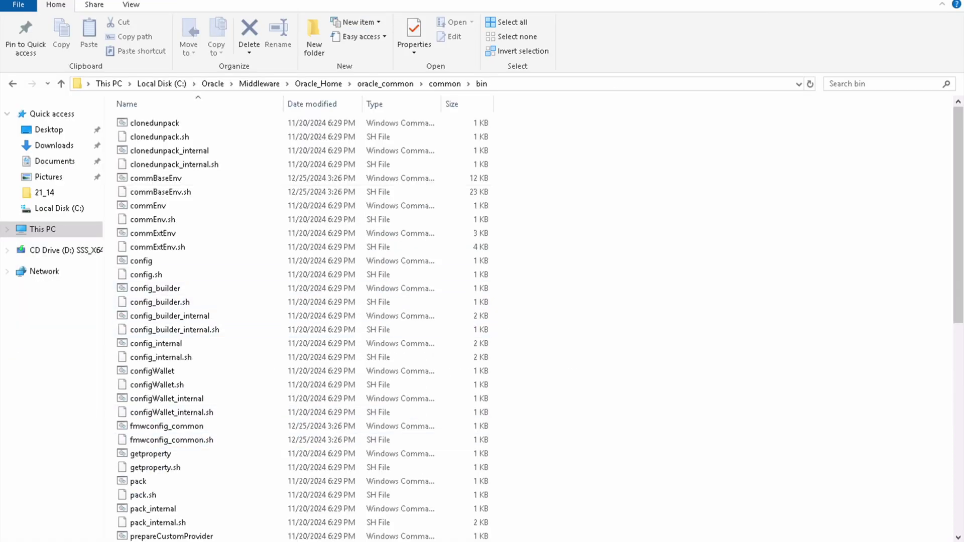
{"action": "key", "text": "super"}
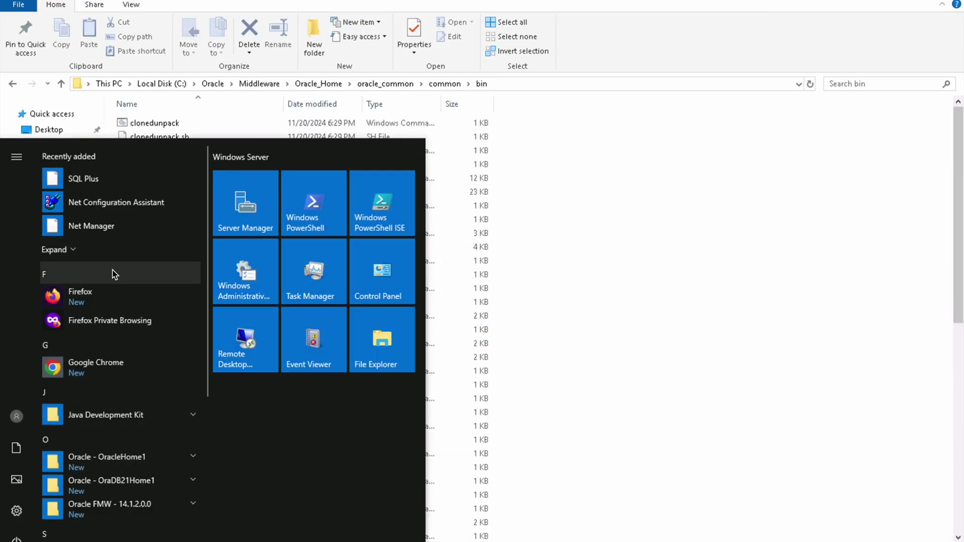
{"action": "left_click", "coordinate": [701, 243]}
{"action": "left_click", "coordinate": [443, 84]}
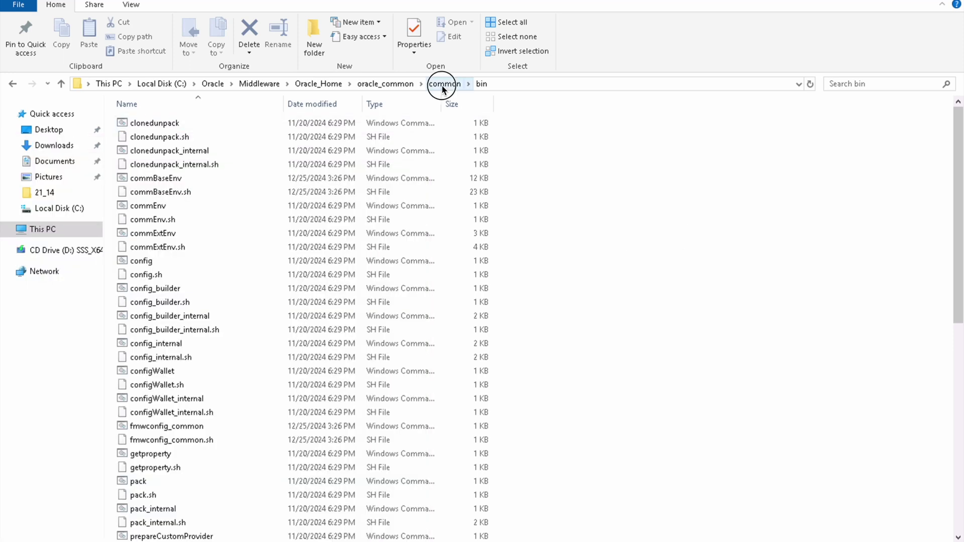
{"action": "left_click", "coordinate": [402, 85]}
{"action": "left_click", "coordinate": [311, 85]}
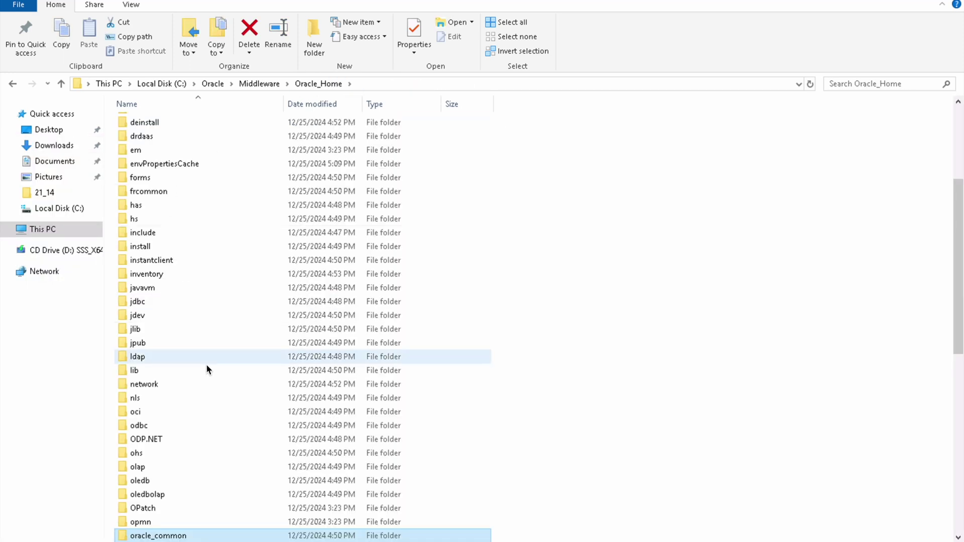
Step: Open user_projects\domains\base_domain\bin in File Explorer
{"action": "scroll", "coordinate": [171, 475], "scroll_direction": "down", "scroll_amount": 5}
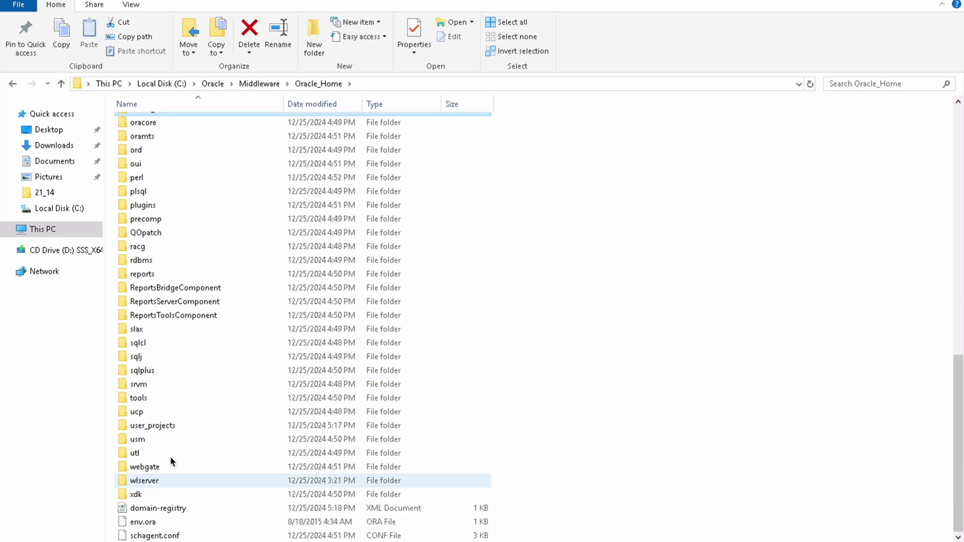
{"action": "double_click", "coordinate": [152, 425]}
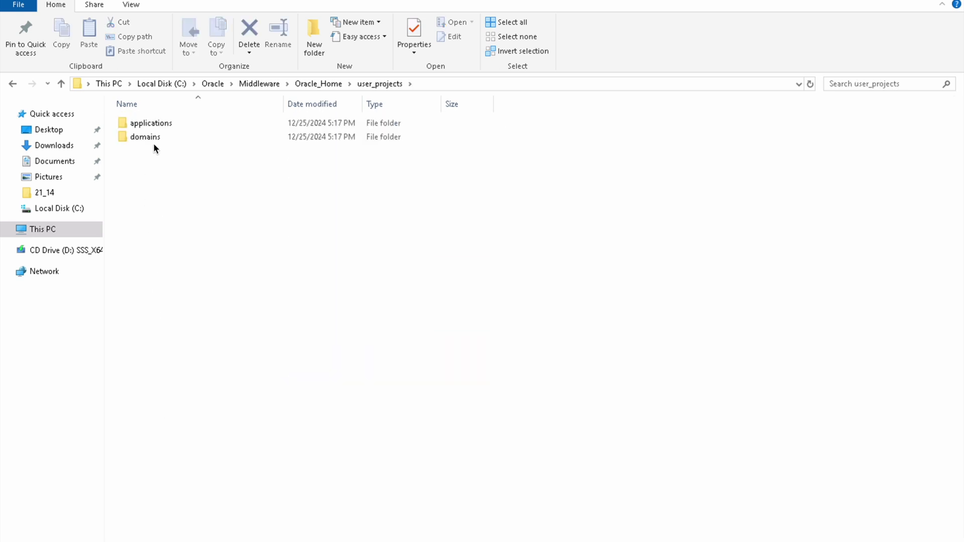
{"action": "double_click", "coordinate": [146, 137]}
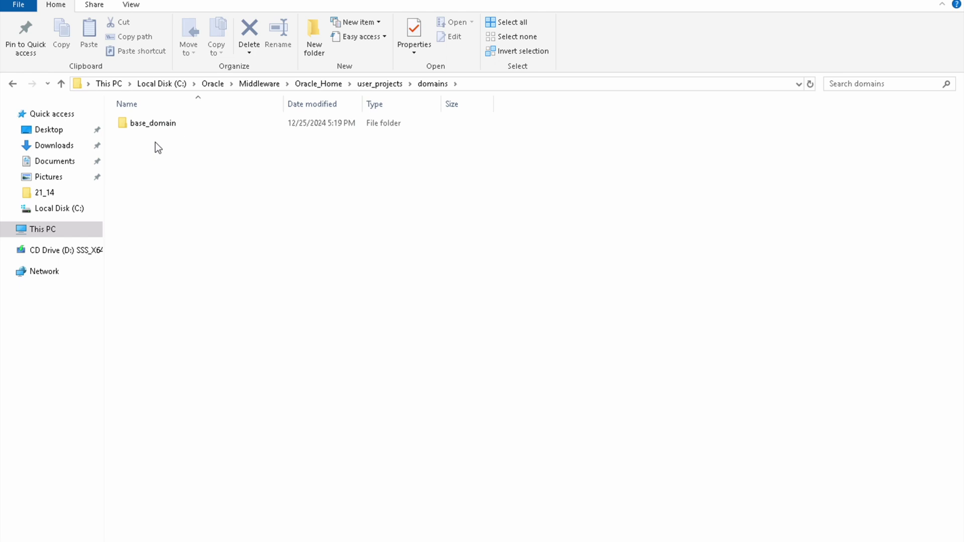
{"action": "double_click", "coordinate": [166, 125]}
{"action": "left_click", "coordinate": [160, 165]}
{"action": "key", "text": "Up"}
{"action": "key", "text": "Up"}
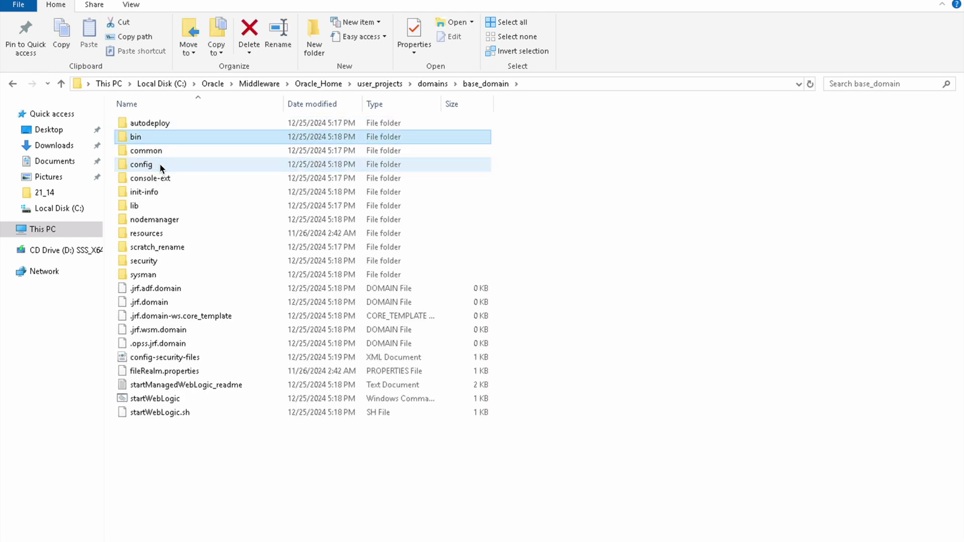
{"action": "key", "text": "Return"}
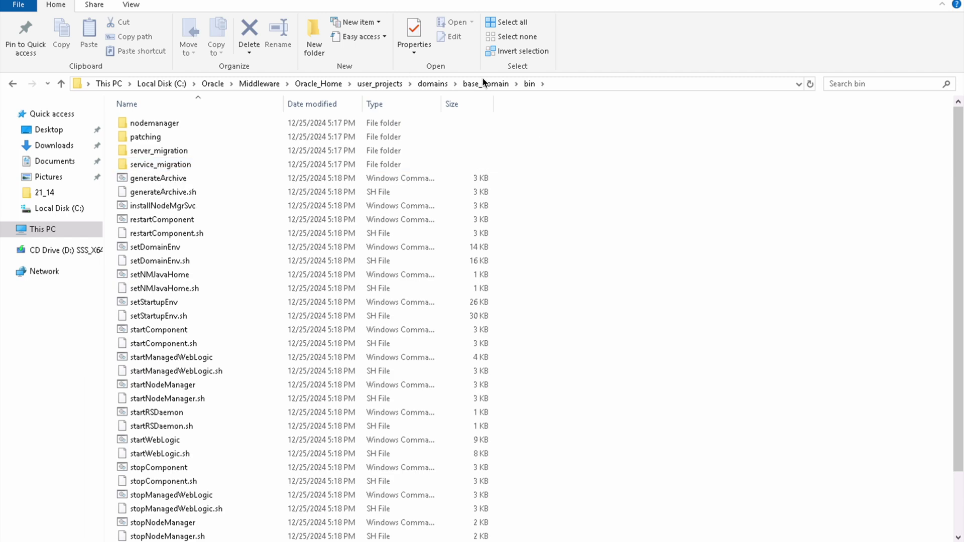
Step: Select the bin folder path and search Windows for cmd
{"action": "left_click", "coordinate": [581, 83]}
{"action": "key", "text": "ctrl+c"}
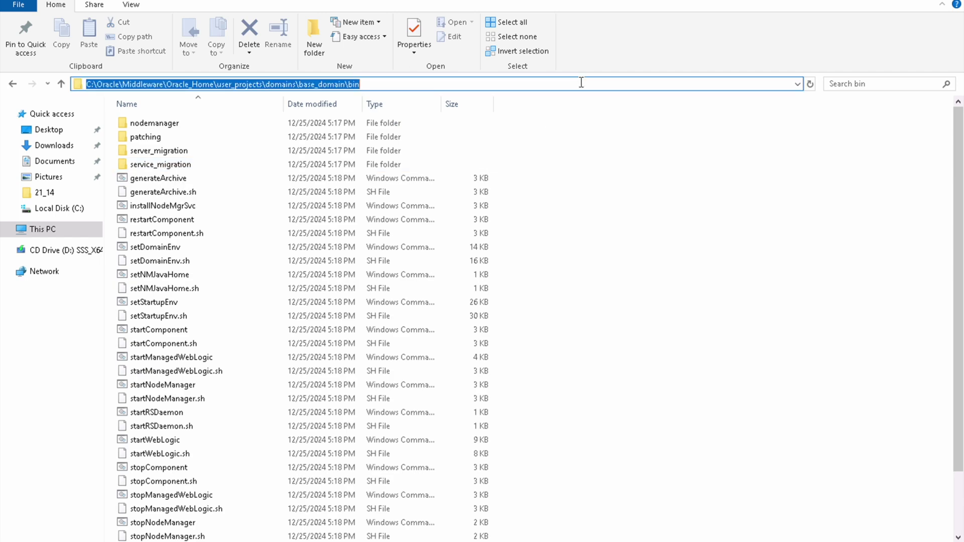
{"action": "key", "text": "super"}
{"action": "type", "text": "cmd"}
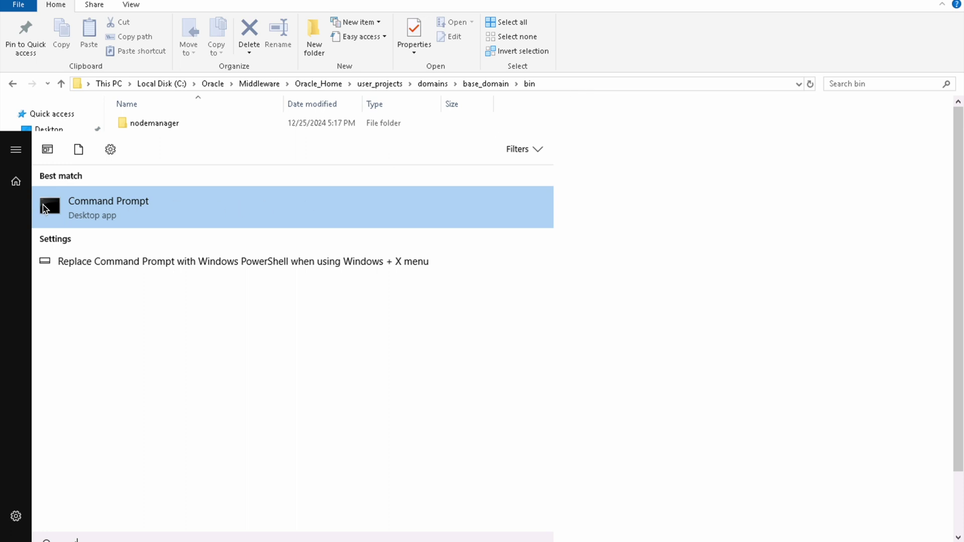
Step: Open an administrator Command Prompt and cd into the base_domain bin folder
{"action": "right_click", "coordinate": [132, 211]}
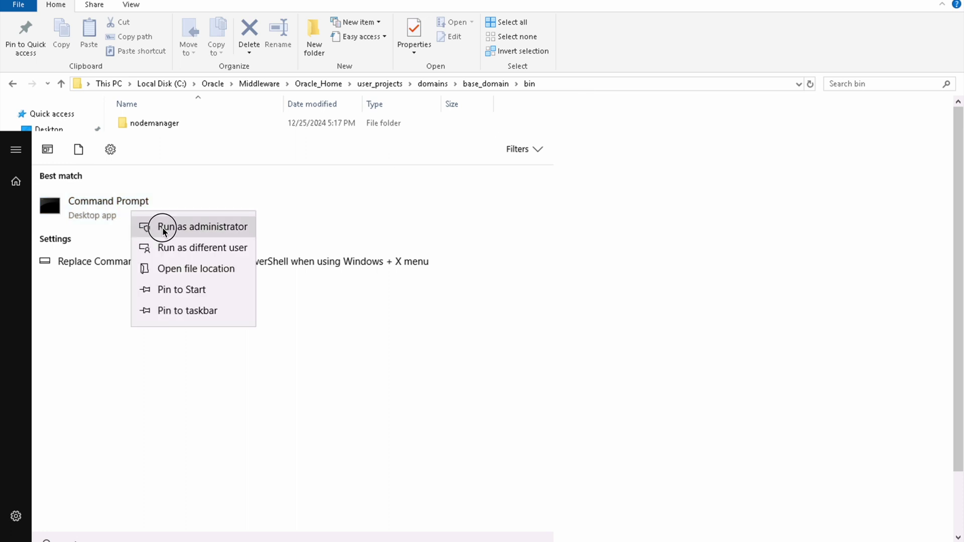
{"action": "left_click", "coordinate": [164, 227]}
{"action": "type", "text": "cd"}
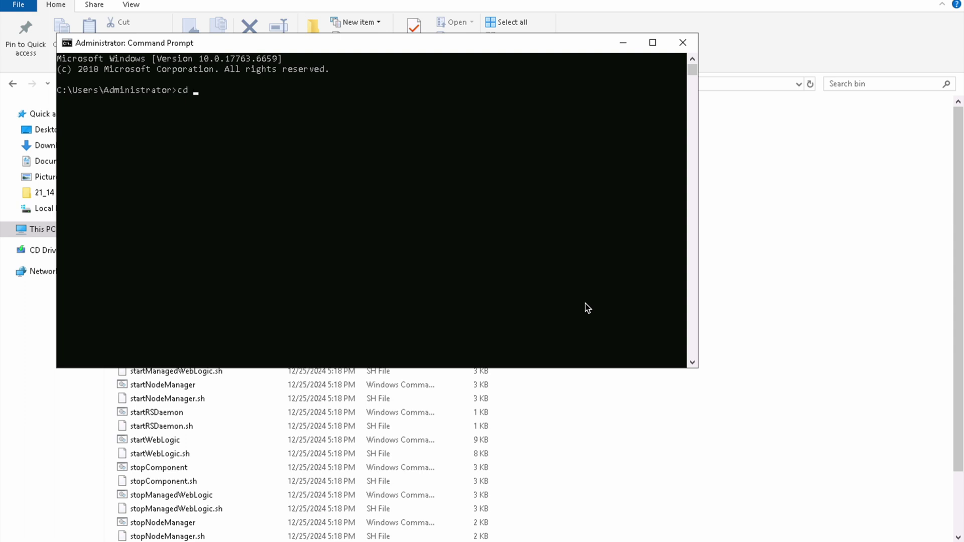
{"action": "key", "text": "ctrl+v"}
{"action": "key", "text": "Return"}
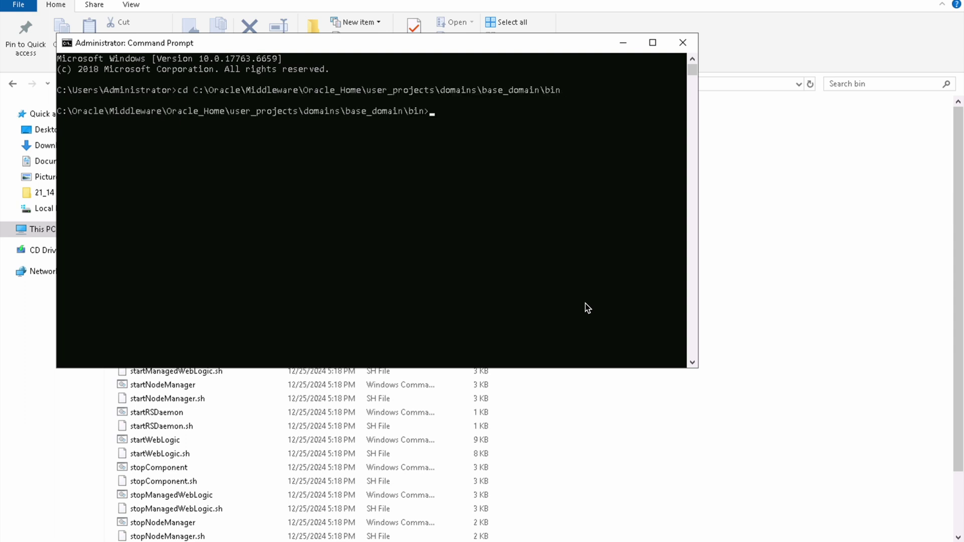
Step: Run startNodeManager.cmd and minimize its console window
{"action": "type", "text": "startNod"}
{"action": "key", "text": "Tab"}
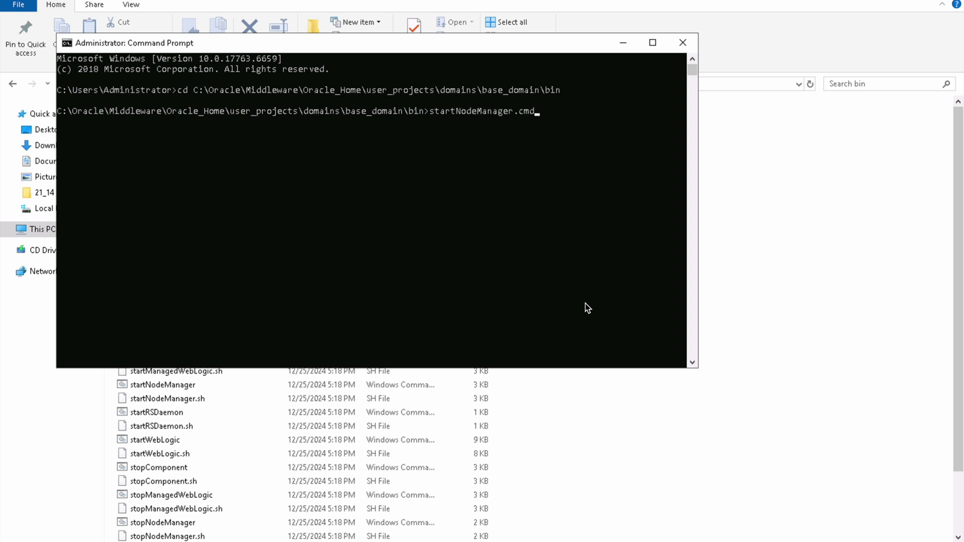
{"action": "key", "text": "Return"}
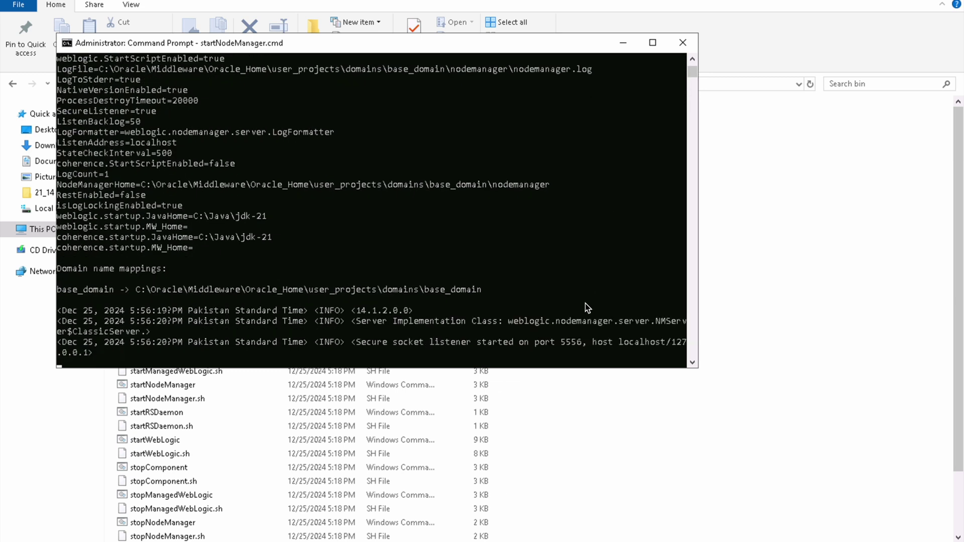
{"action": "left_click", "coordinate": [623, 42]}
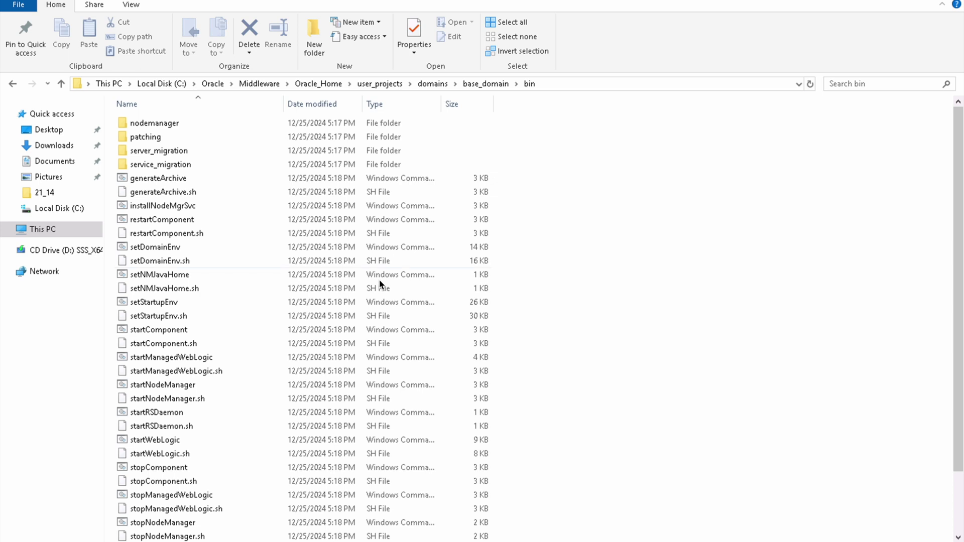
Step: Copy the bin path, open an administrator Command Prompt and cd into base_domain\bin
{"action": "left_click", "coordinate": [557, 88]}
{"action": "key", "text": "ctrl+c"}
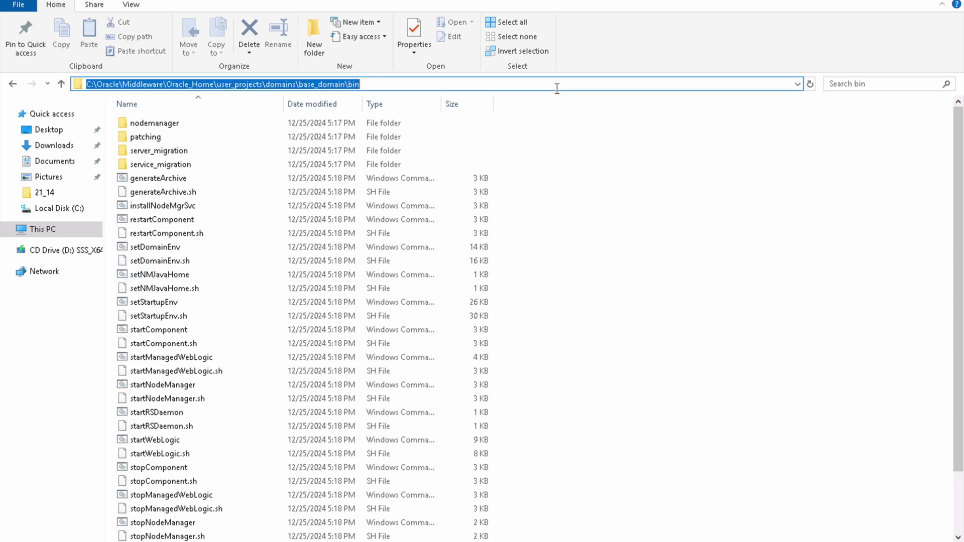
{"action": "key", "text": "alt"}
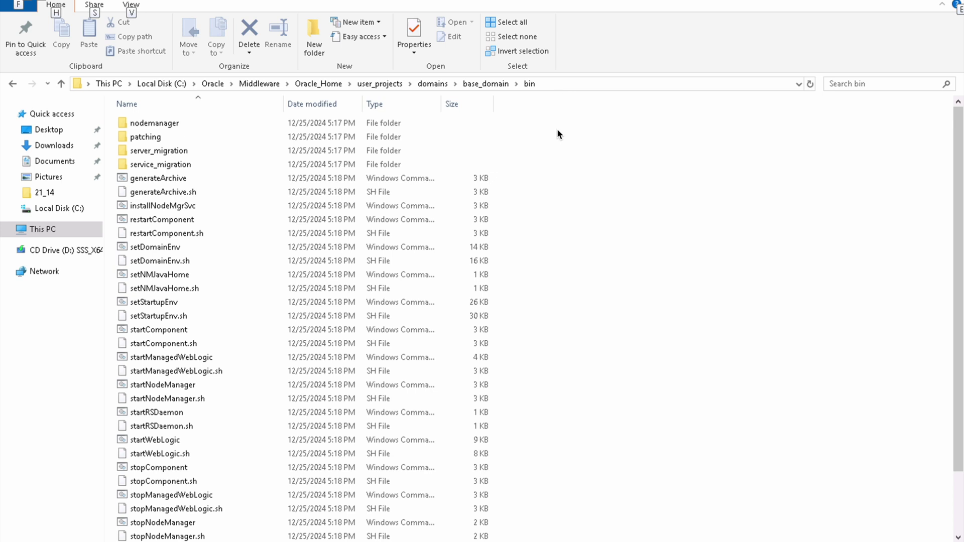
{"action": "key", "text": "super"}
{"action": "type", "text": "command"}
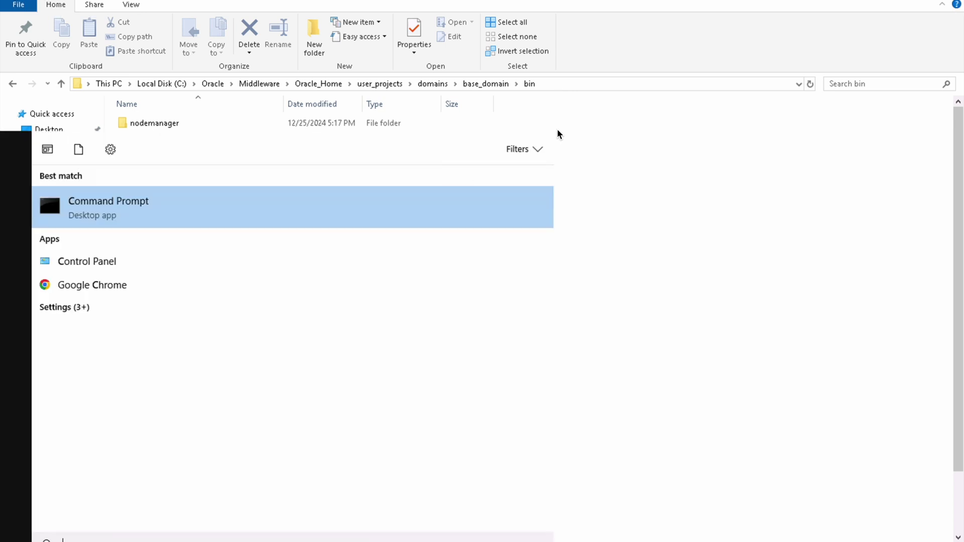
{"action": "right_click", "coordinate": [94, 211]}
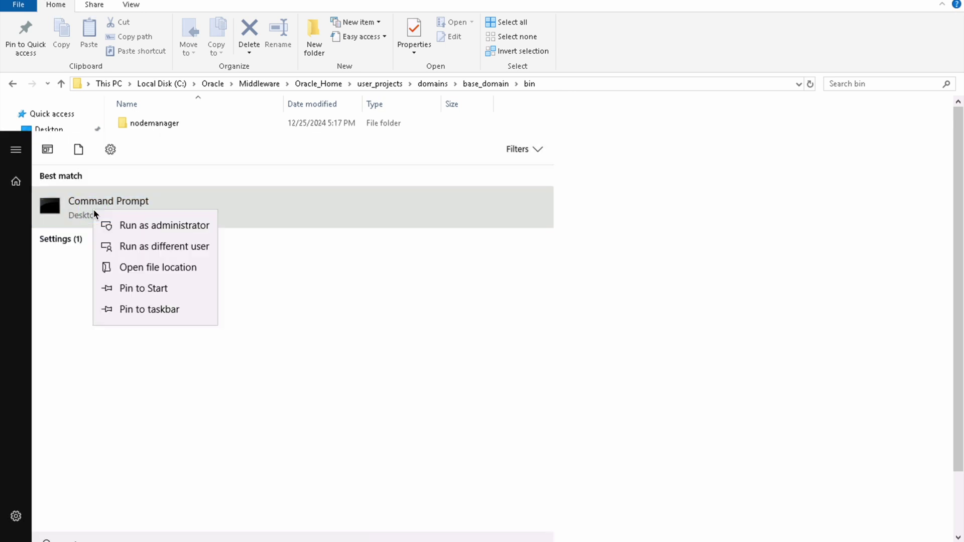
{"action": "left_click", "coordinate": [139, 227]}
{"action": "type", "text": "cd"}
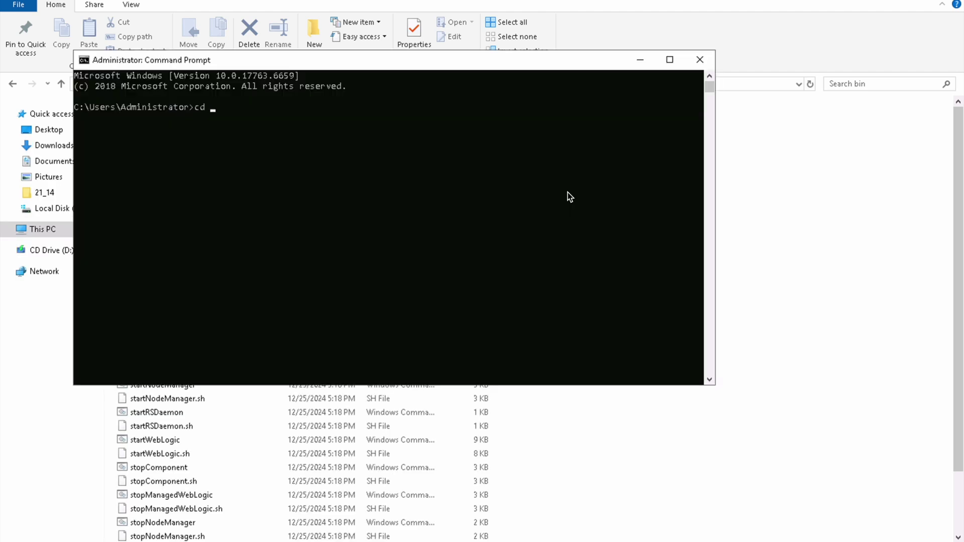
{"action": "key", "text": "ctrl+v"}
{"action": "key", "text": "Return"}
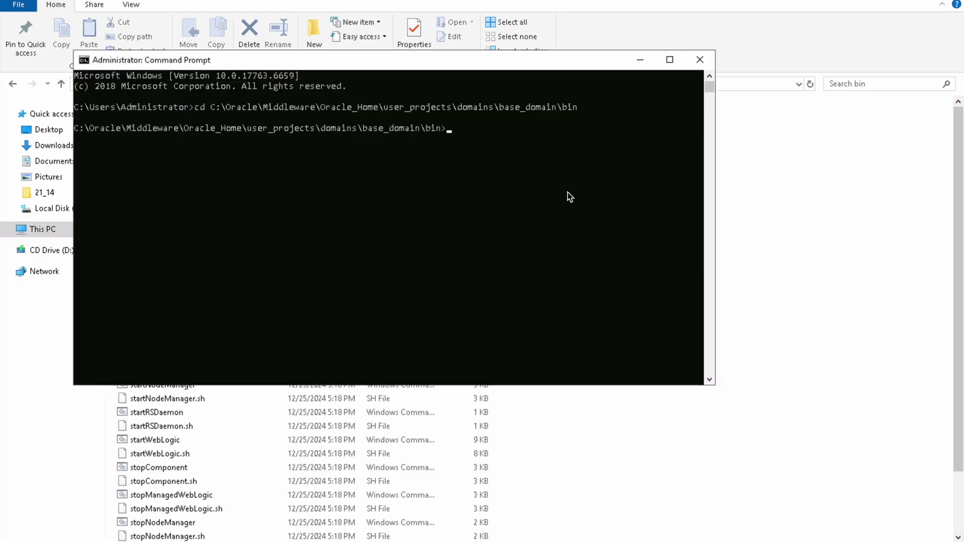
Step: Run startWebLogic.cmd and enter the WebLogic boot username and password
{"action": "type", "text": "startW"}
{"action": "key", "text": "Tab"}
{"action": "key", "text": "Return"}
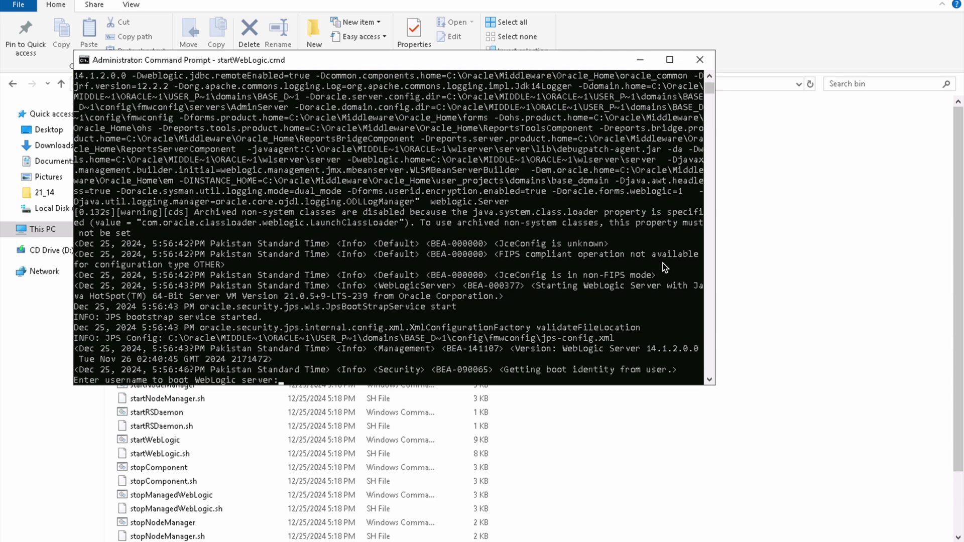
{"action": "type", "text": "weblogic"}
{"action": "key", "text": "Return"}
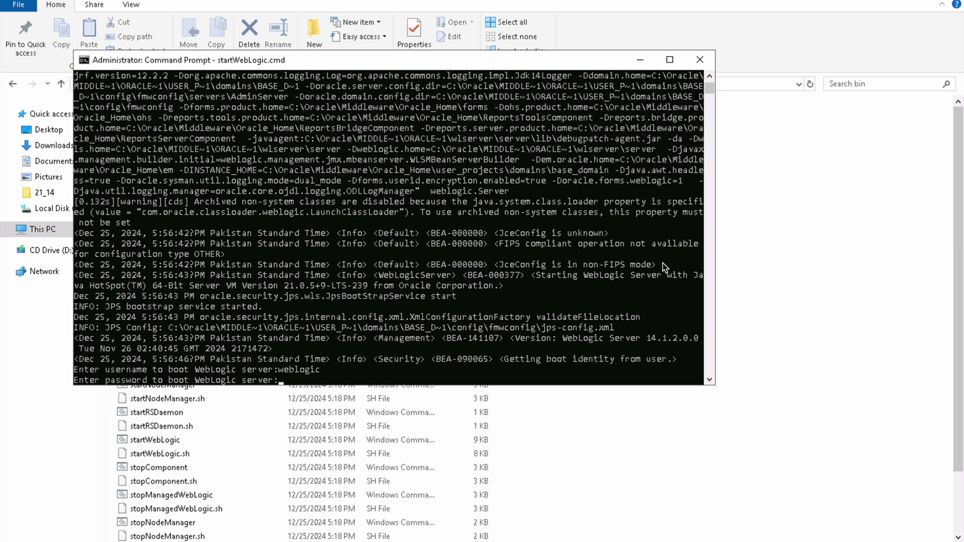
{"action": "key", "text": "Return"}
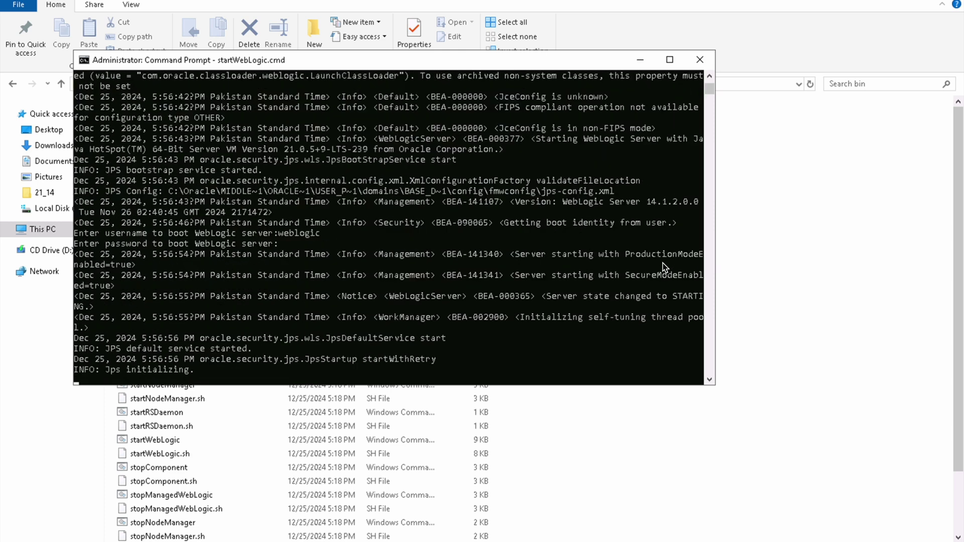
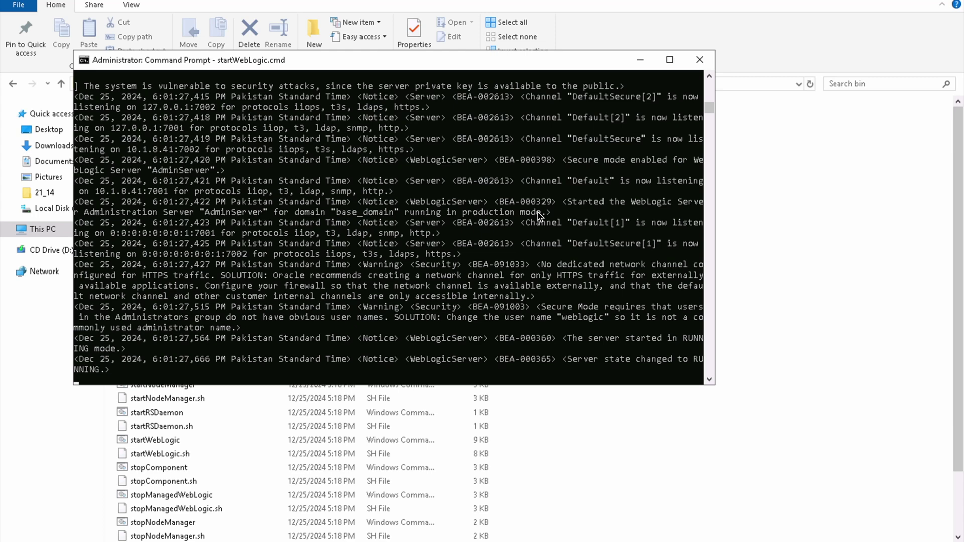
Step: Minimize the running AdminServer console and select the bin folder path in File Explorer
{"action": "left_click", "coordinate": [640, 60]}
{"action": "left_click", "coordinate": [559, 84]}
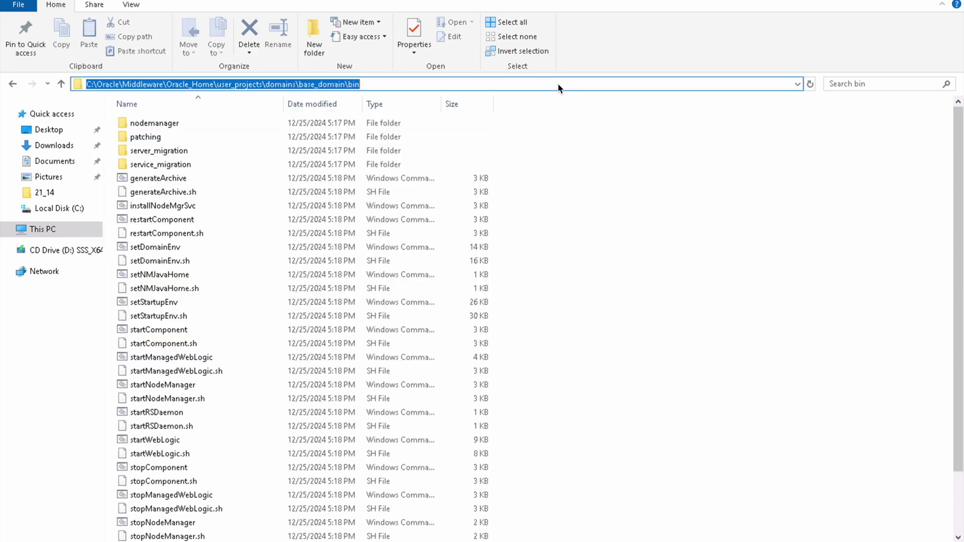
Step: Open an administrator Command Prompt and cd into the copied base_domain bin path
{"action": "key", "text": "super"}
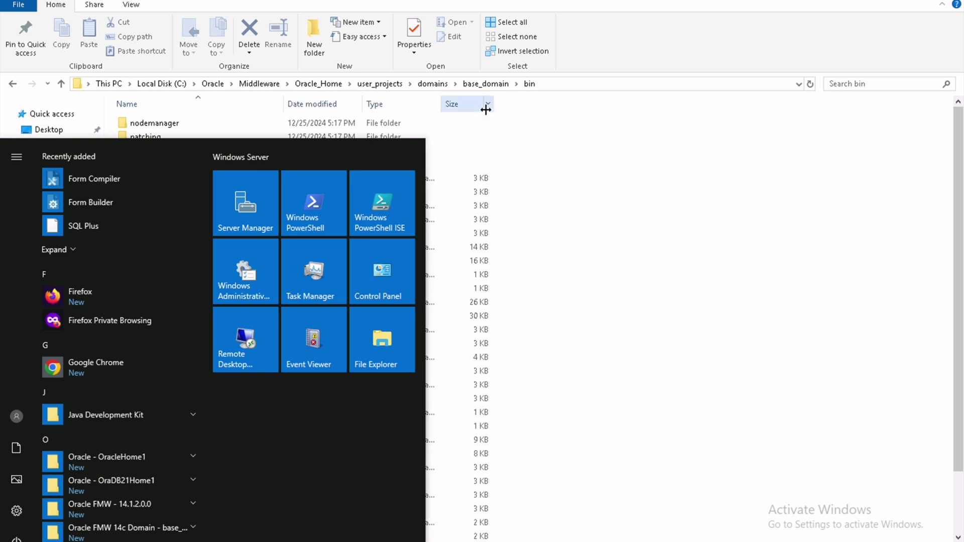
{"action": "type", "text": "command"}
{"action": "left_click", "coordinate": [97, 212]}
{"action": "right_click", "coordinate": [97, 212]}
{"action": "left_click", "coordinate": [124, 221]}
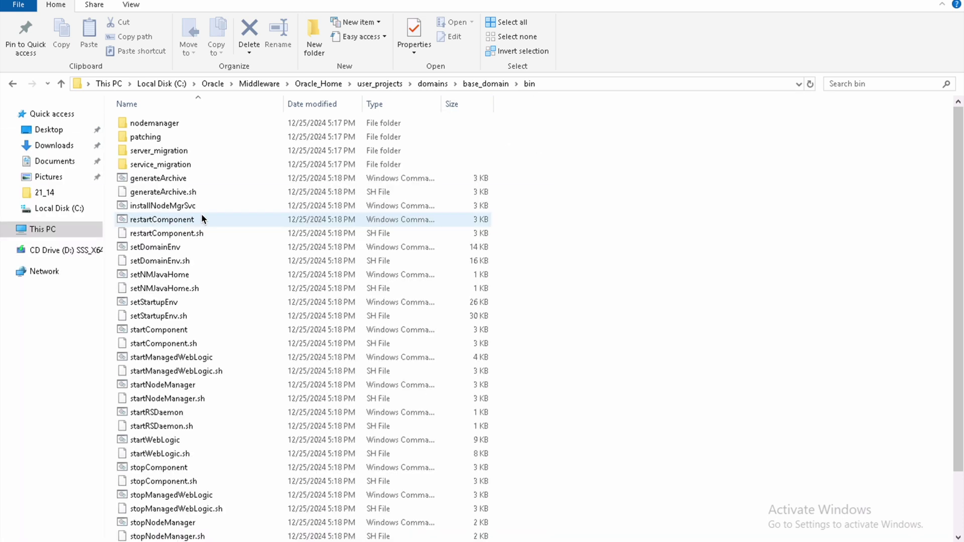
{"action": "type", "text": "cd"}
{"action": "type", "text": "C:\\Oracle\\Middleware\\Oracle_Home\\user_projects\\domains\\base_domain\\bin"}
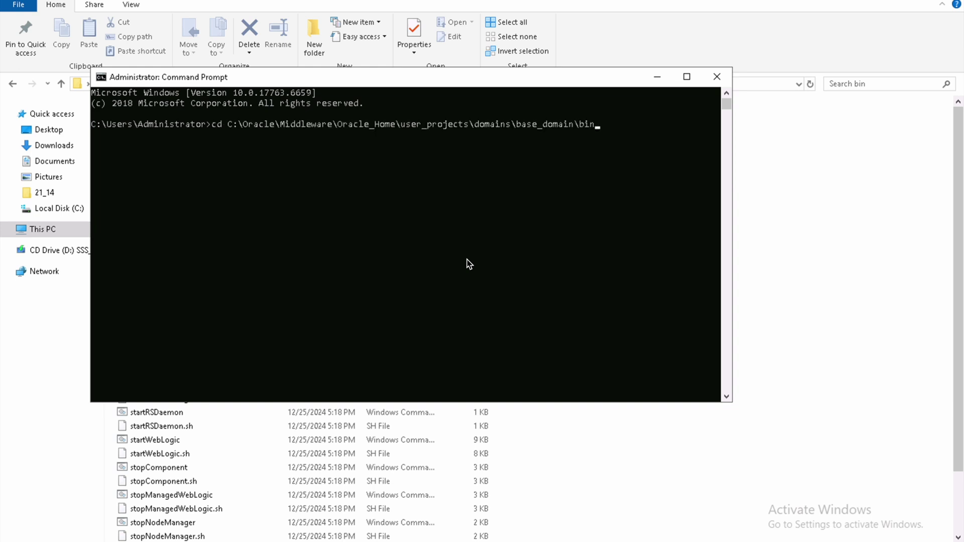
{"action": "key", "text": "Return"}
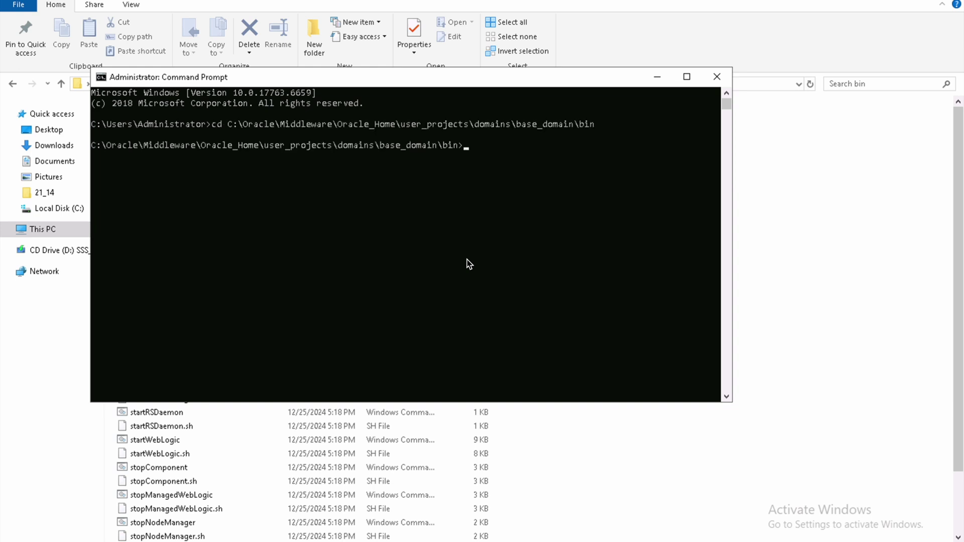
Step: Run startManagedWebLogic.cmd WLS_FORMS with the boot username and password, then minimize its console
{"action": "type", "text": "startMan"}
{"action": "key", "text": "Tab"}
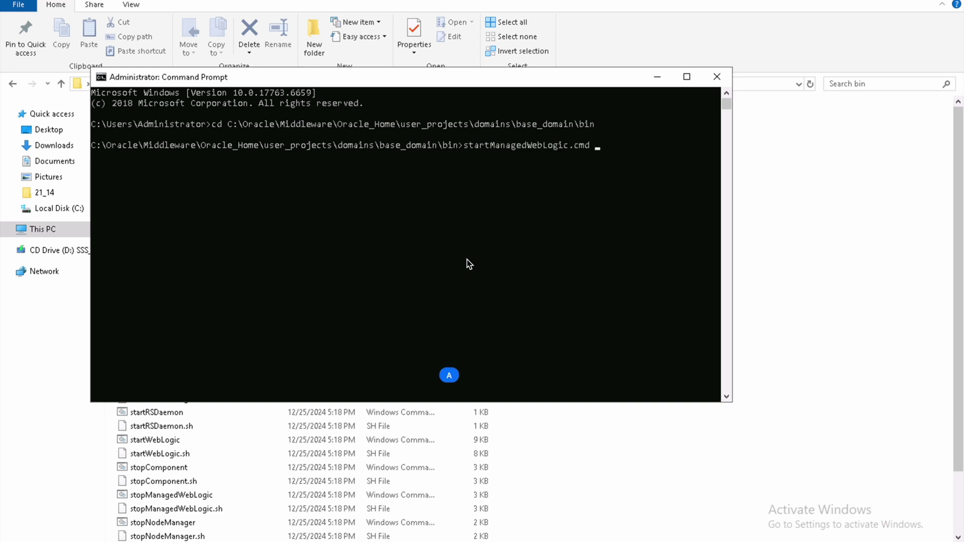
{"action": "type", "text": "WLS_FORMS"}
{"action": "key", "text": "Return"}
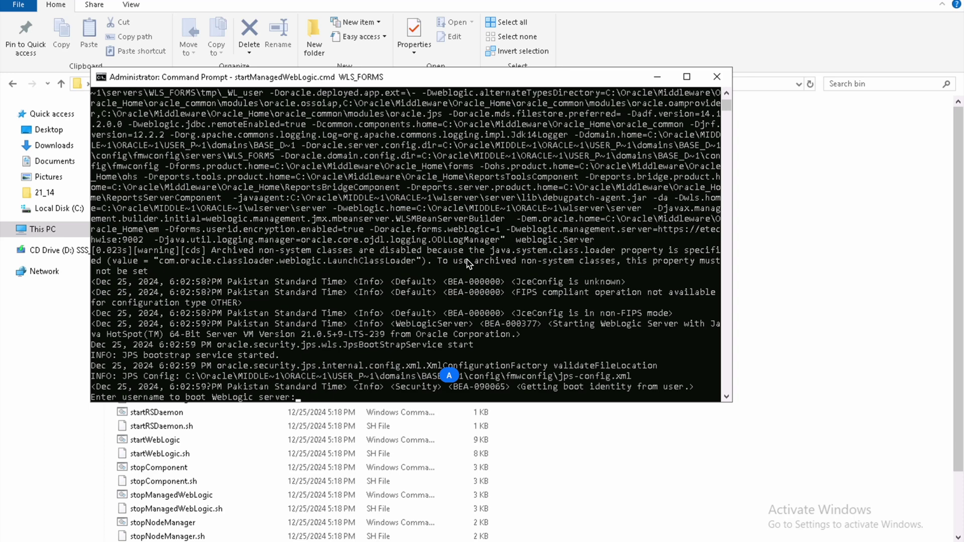
{"action": "type", "text": "weblogic"}
{"action": "key", "text": "Return"}
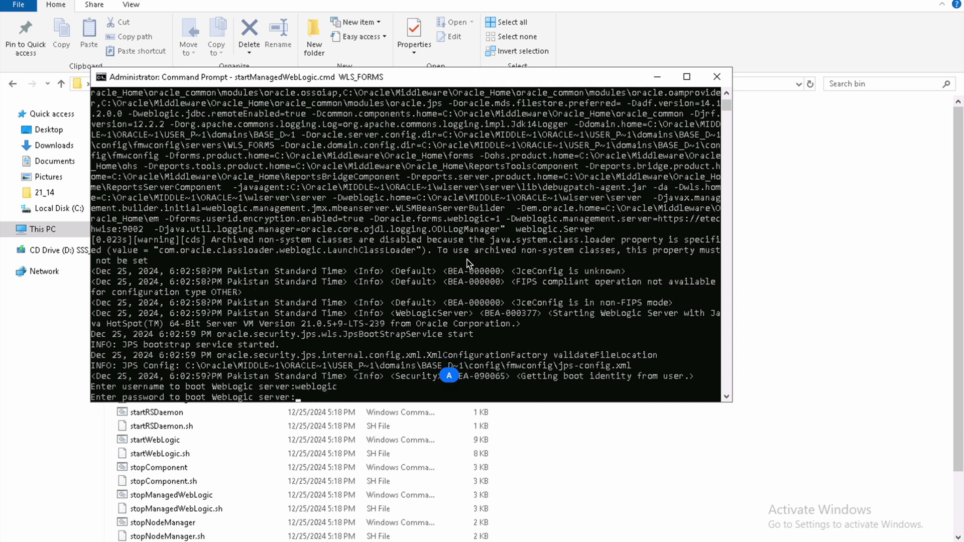
{"action": "key", "text": "Return"}
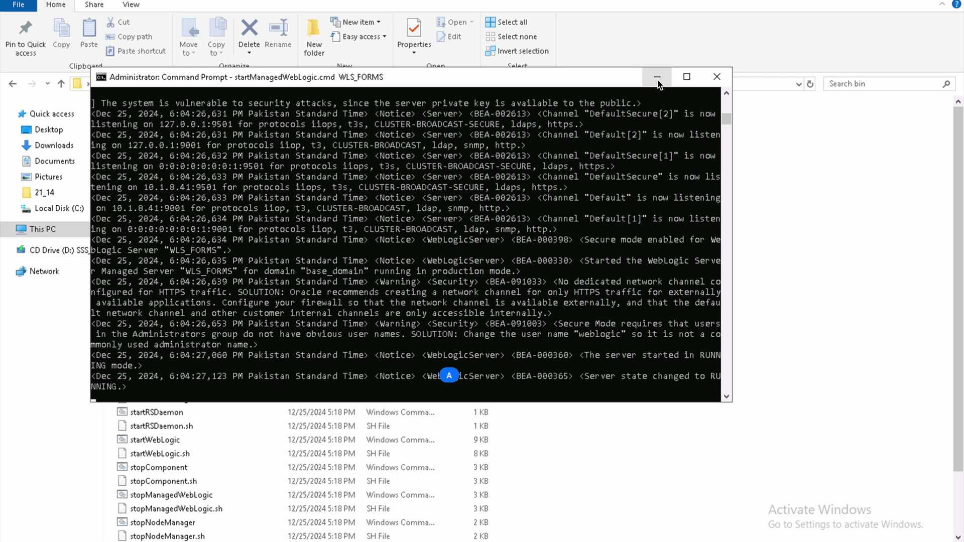
{"action": "left_click", "coordinate": [657, 79]}
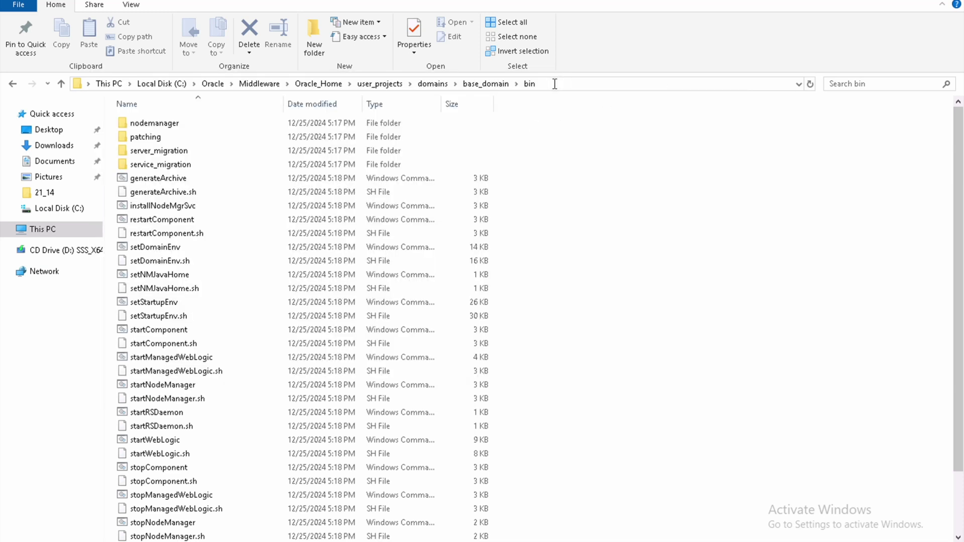
Step: Copy the bin folder path, open an administrator Command Prompt and cd into it
{"action": "left_click", "coordinate": [553, 83]}
{"action": "key", "text": "ctrl+c"}
{"action": "key", "text": "super"}
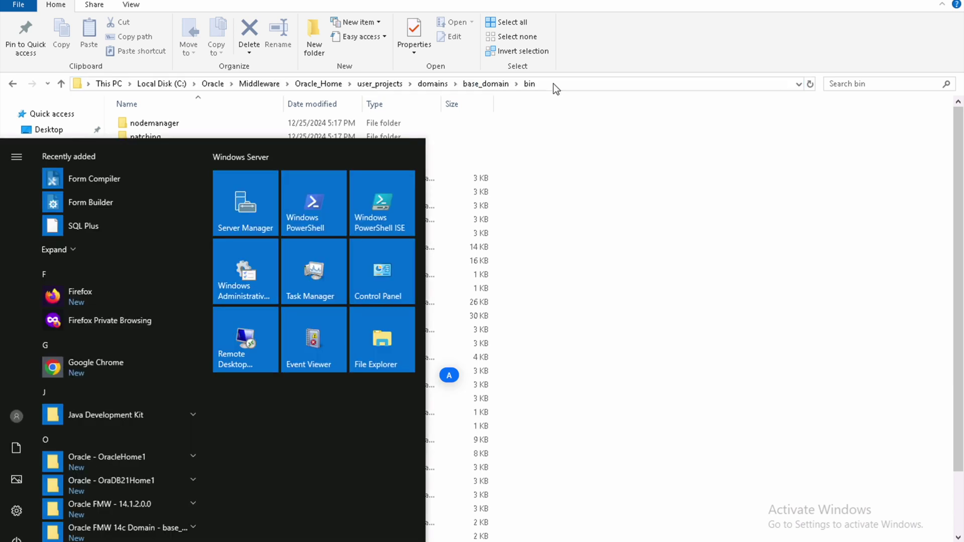
{"action": "type", "text": "command"}
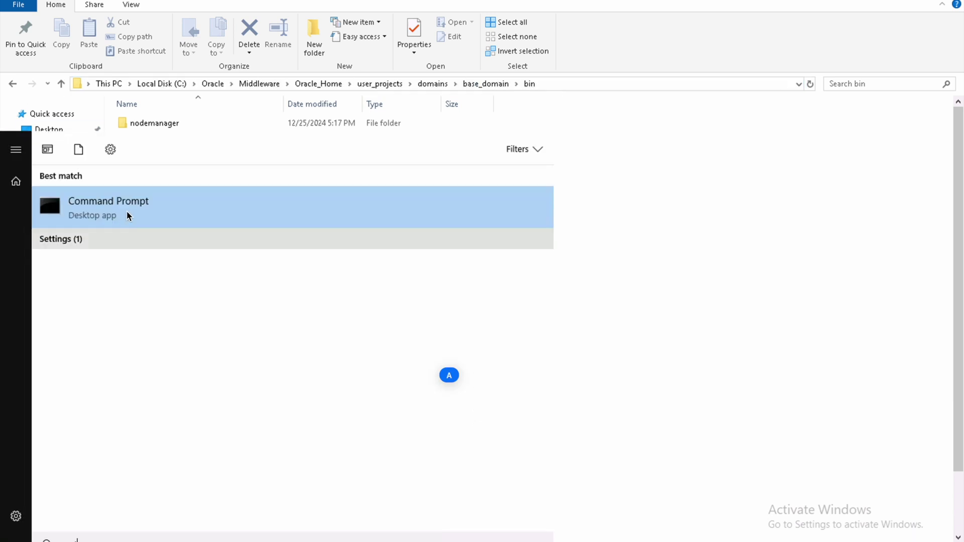
{"action": "right_click", "coordinate": [129, 207]}
{"action": "left_click", "coordinate": [179, 223]}
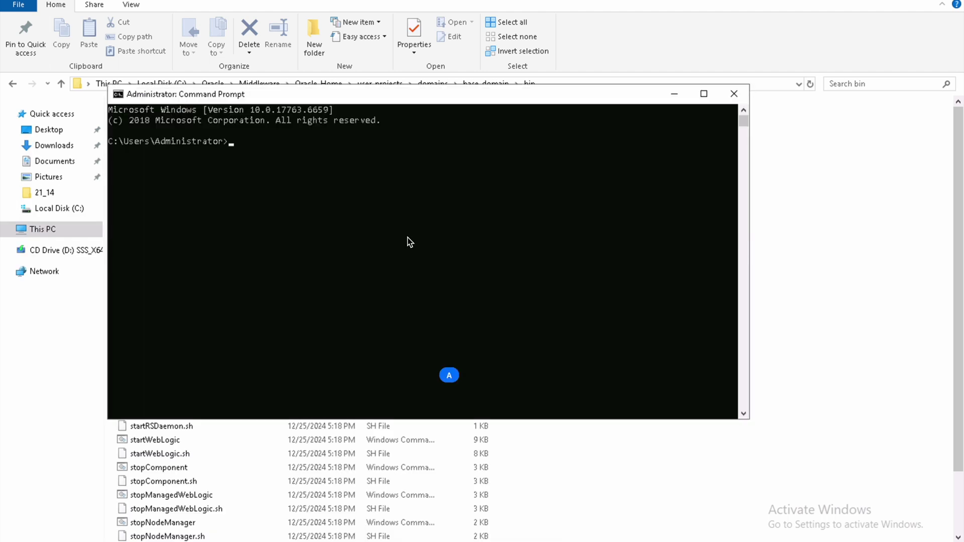
{"action": "type", "text": "cd"}
{"action": "key", "text": "ctrl+v"}
{"action": "key", "text": "Return"}
Step: Run startManagedWebLogic.cmd WLS_REPORTS with the boot username and password, then minimize its console
{"action": "type", "text": "startManagedWebLogic.cmd"}
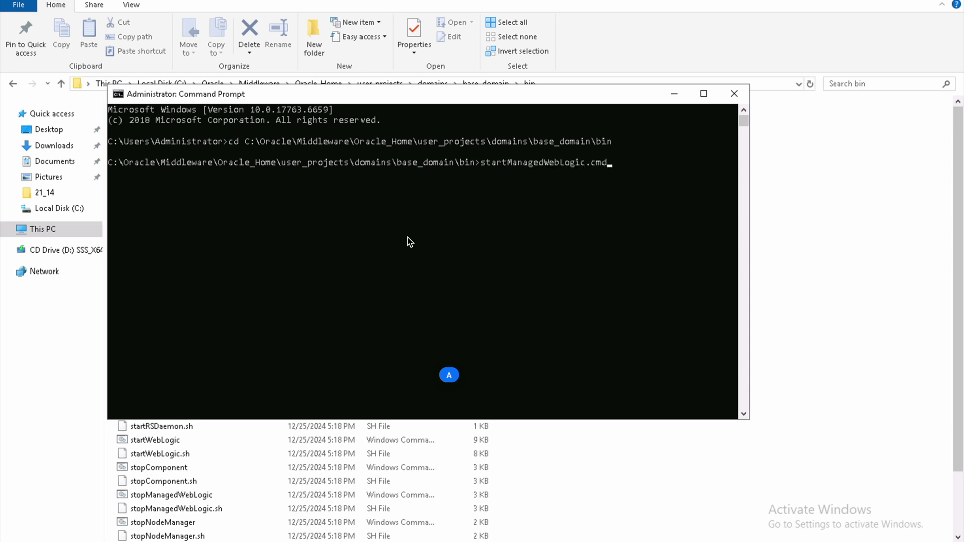
{"action": "type", "text": "  WLS_REPORTS"}
{"action": "key", "text": "Return"}
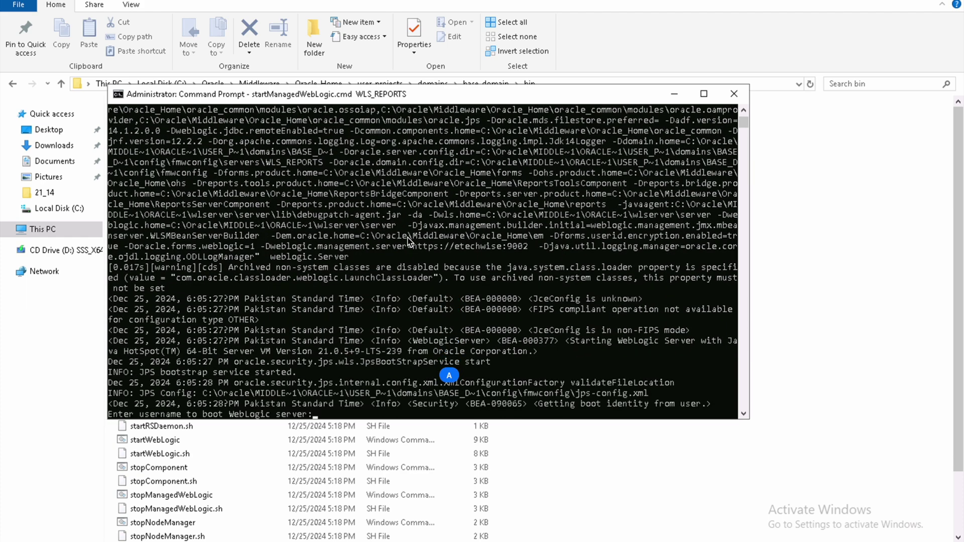
{"action": "type", "text": "weblogic"}
{"action": "key", "text": "Return"}
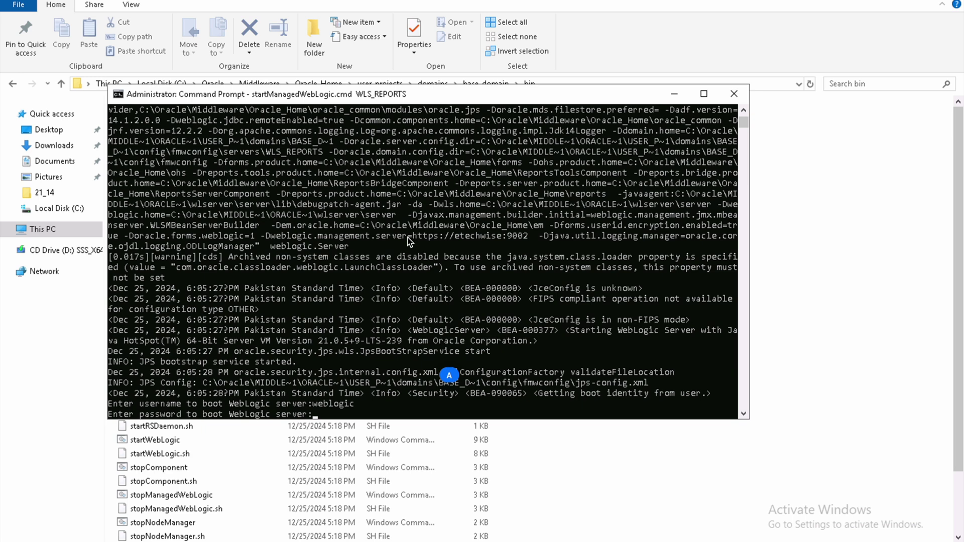
{"action": "key", "text": "Return"}
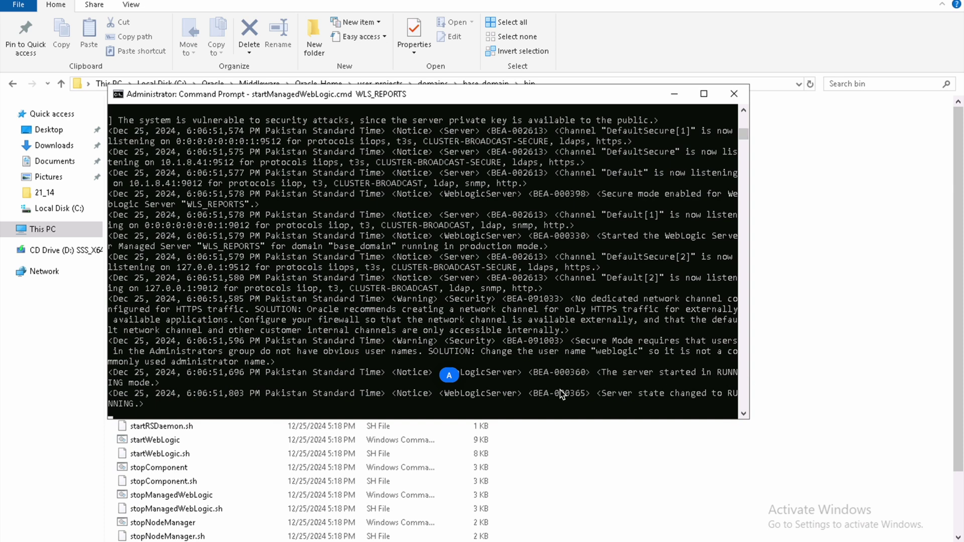
{"action": "left_click", "coordinate": [674, 94]}
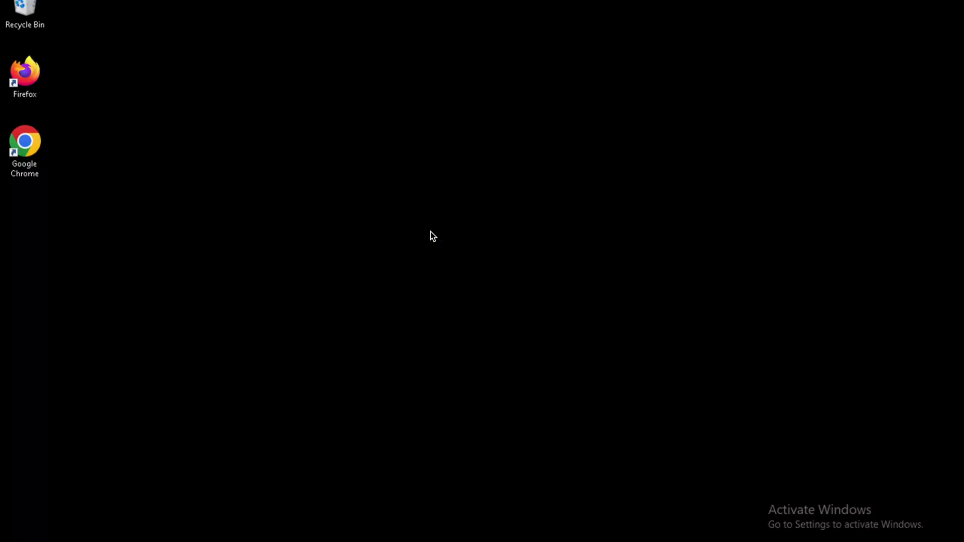
{"action": "right_click", "coordinate": [430, 231]}
{"action": "left_click", "coordinate": [497, 272]}
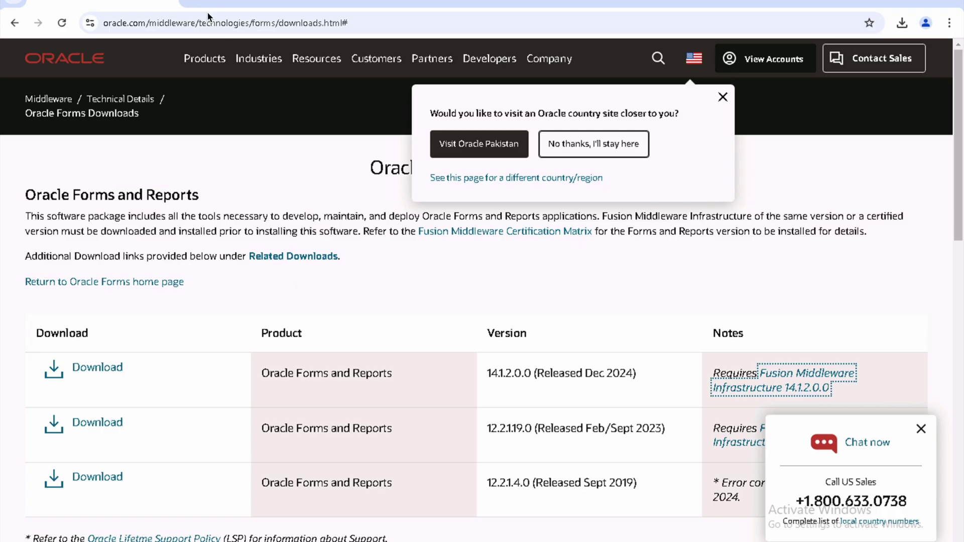
{"action": "left_click", "coordinate": [197, 3]}
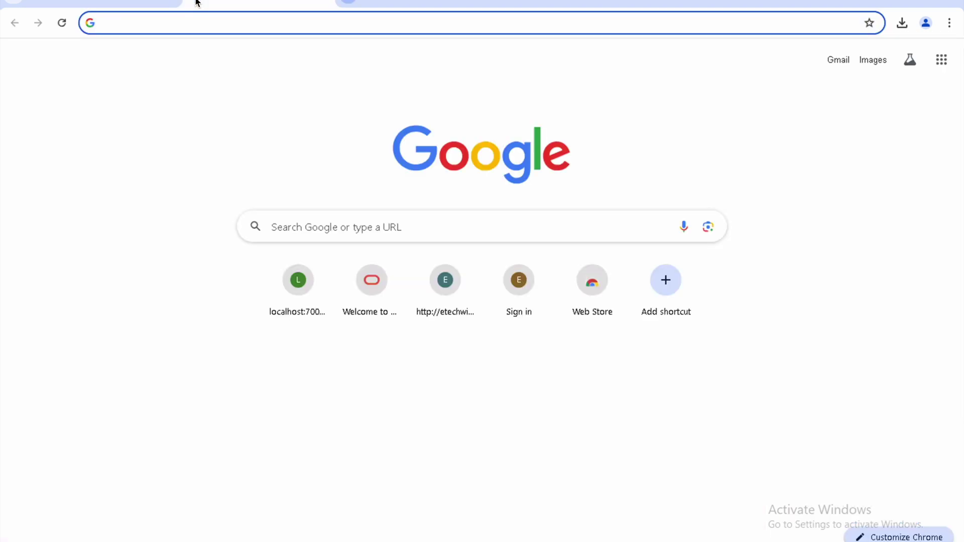
{"action": "type", "text": "https"}
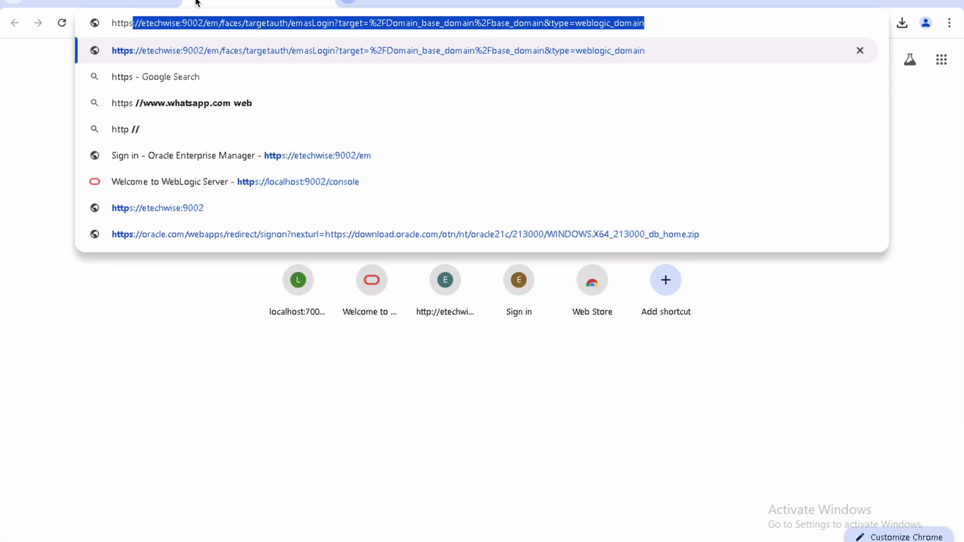
{"action": "type", "text": "://etech"}
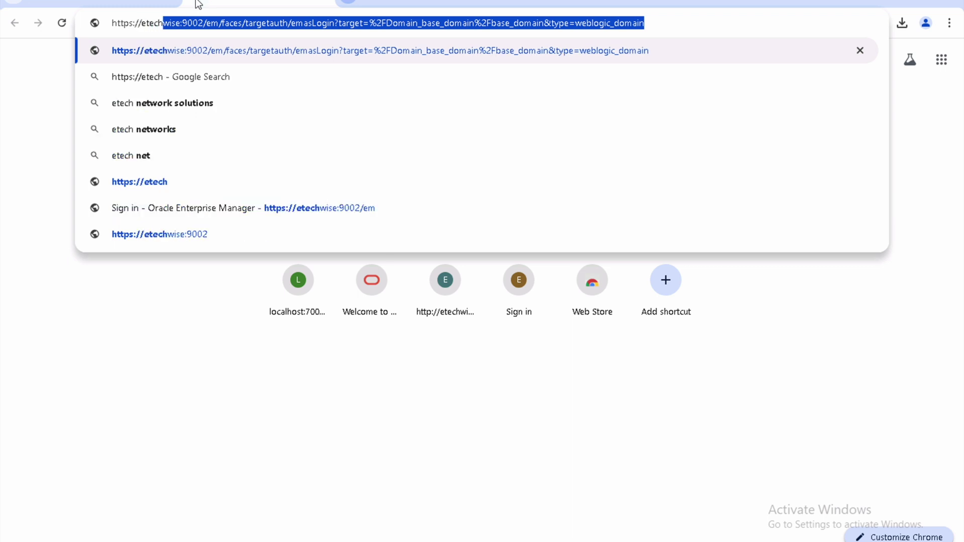
{"action": "key", "text": "Down"}
{"action": "key", "text": "Down"}
{"action": "key", "text": "Down"}
{"action": "key", "text": "Down"}
{"action": "key", "text": "Down"}
{"action": "key", "text": "Down"}
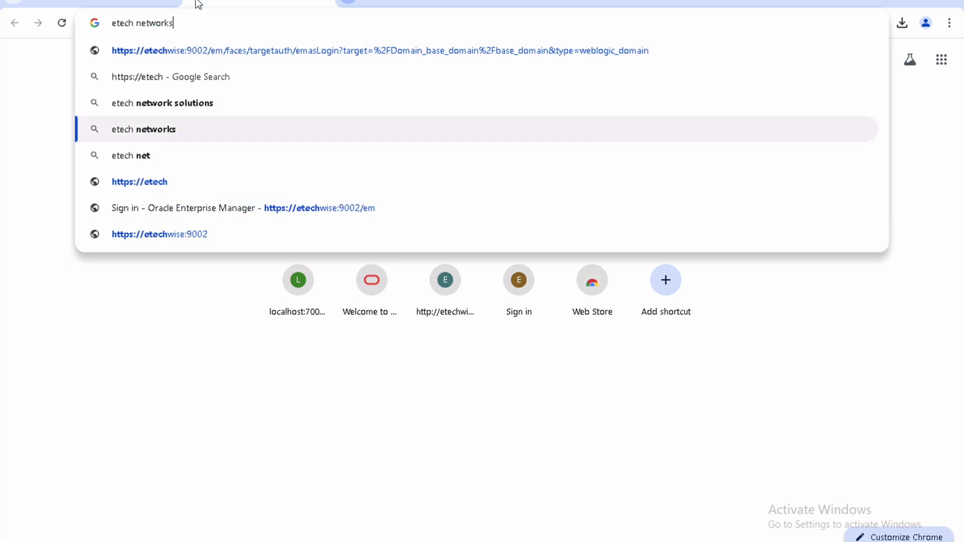
{"action": "key", "text": "BackSpace"}
{"action": "key", "text": "BackSpace"}
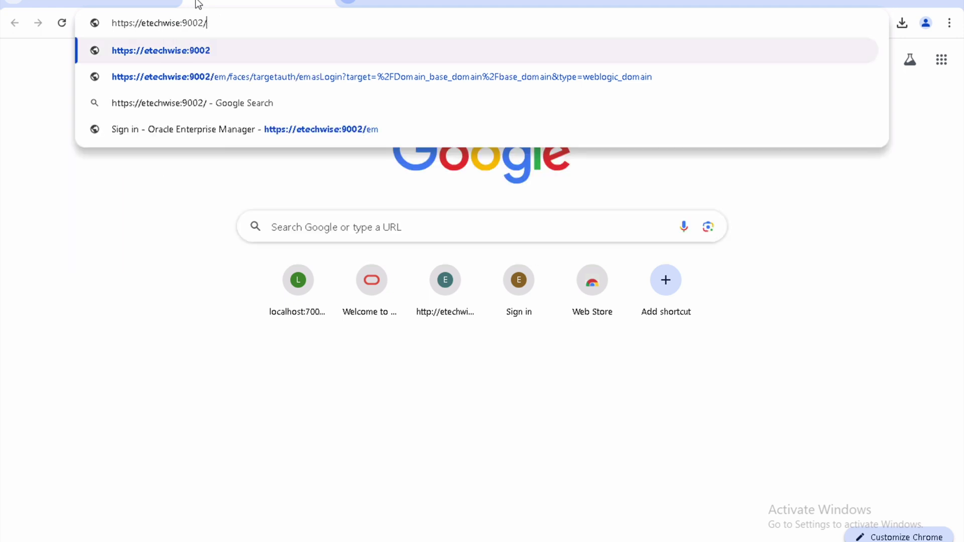
{"action": "type", "text": "console"}
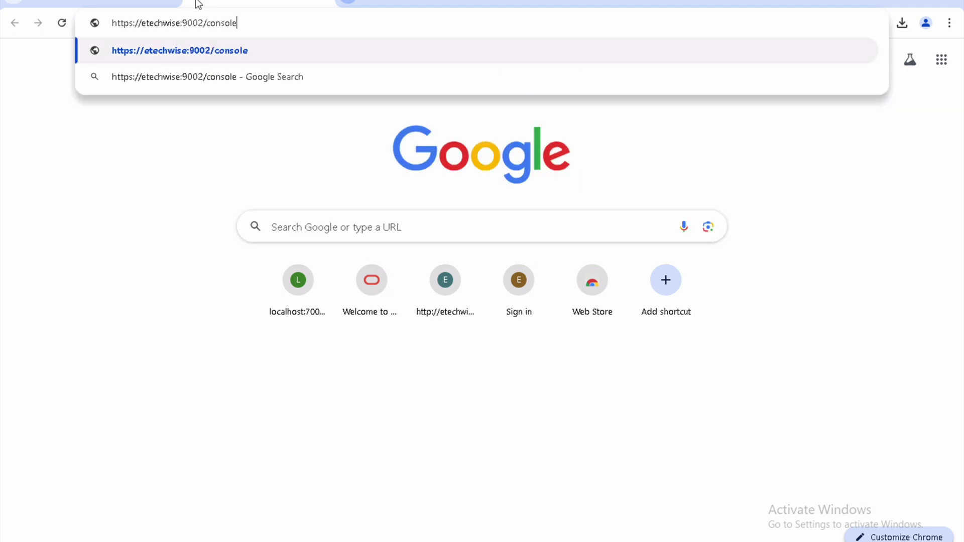
{"action": "key", "text": "Return"}
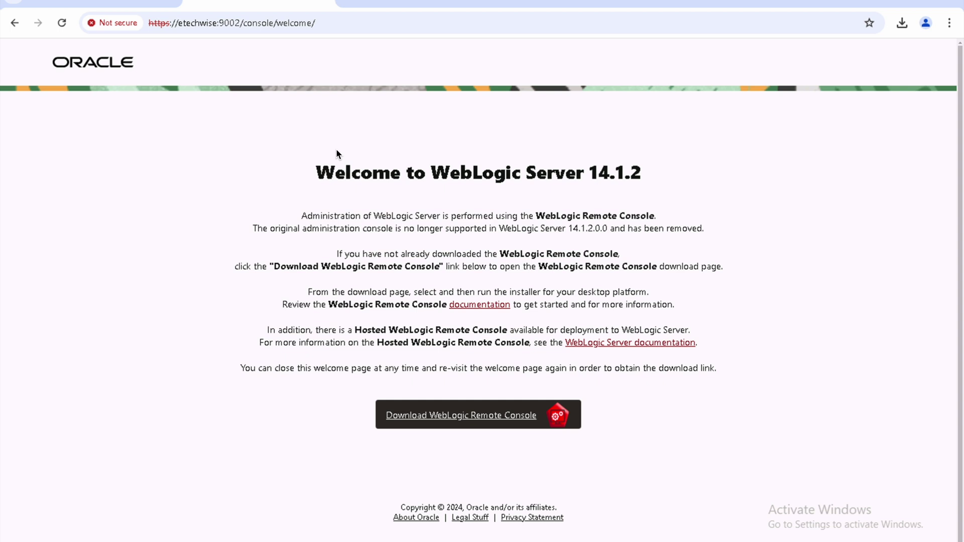
{"action": "scroll", "coordinate": [479, 245], "scroll_direction": "down", "scroll_amount": 1}
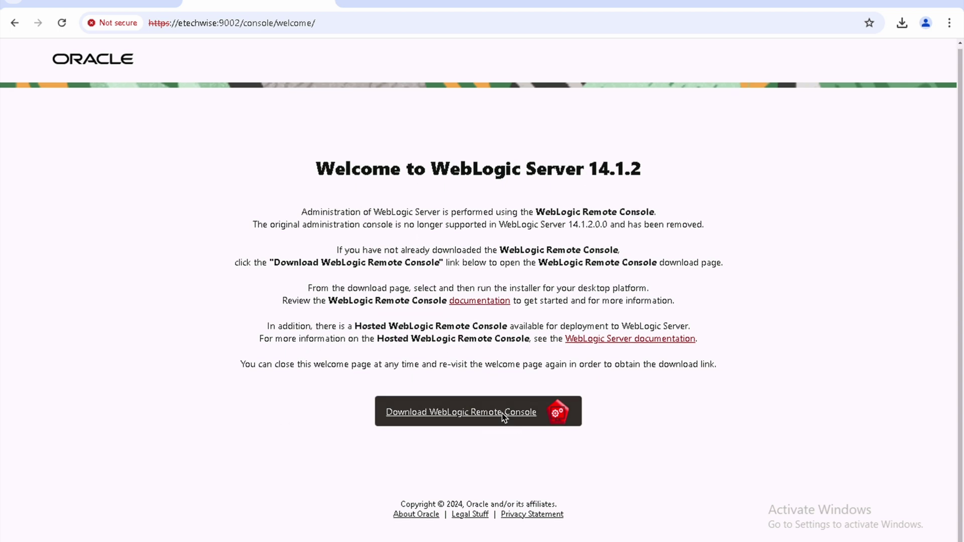
Step: Open the WebLogic Remote Console download page and list all 21 release assets to find the win.exe installer
{"action": "left_click", "coordinate": [471, 411]}
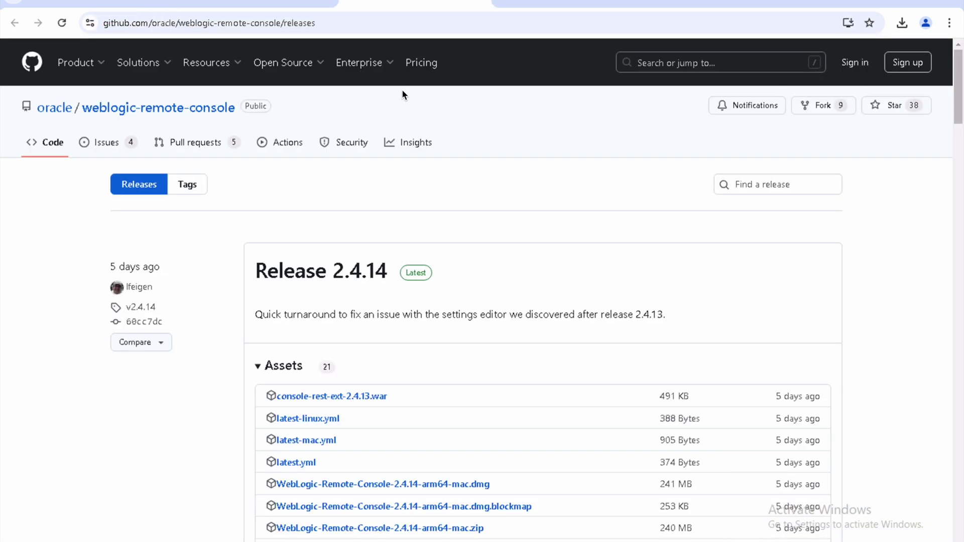
{"action": "scroll", "coordinate": [396, 223], "scroll_direction": "down", "scroll_amount": 4}
{"action": "scroll", "coordinate": [397, 223], "scroll_direction": "down", "scroll_amount": 2}
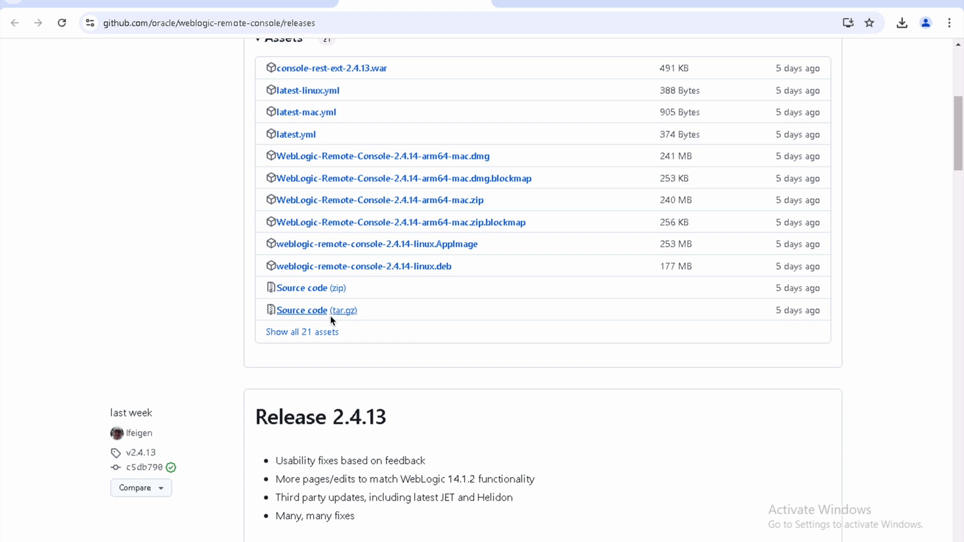
{"action": "left_click", "coordinate": [327, 332]}
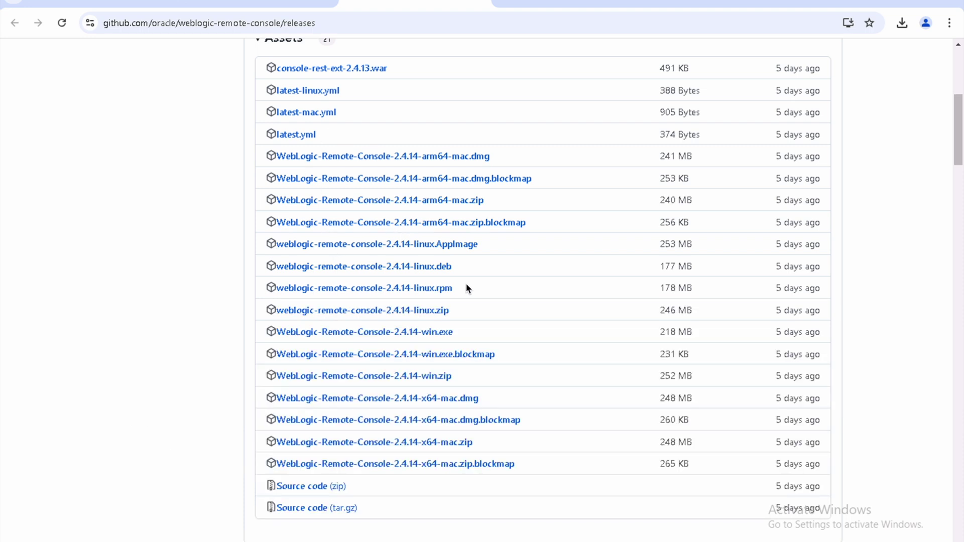
{"action": "left_click_drag", "start_coordinate": [487, 327], "coordinate": [272, 339]}
{"action": "left_click", "coordinate": [133, 317]}
{"action": "scroll", "coordinate": [219, 174], "scroll_direction": "up", "scroll_amount": 1}
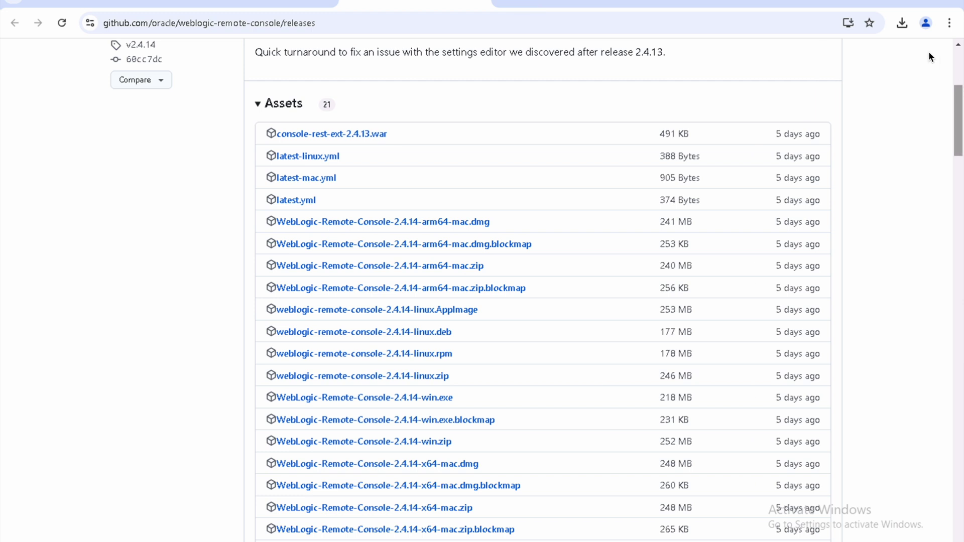
Step: Show the downloaded installer in its folder and run it as administrator
{"action": "left_click", "coordinate": [901, 24]}
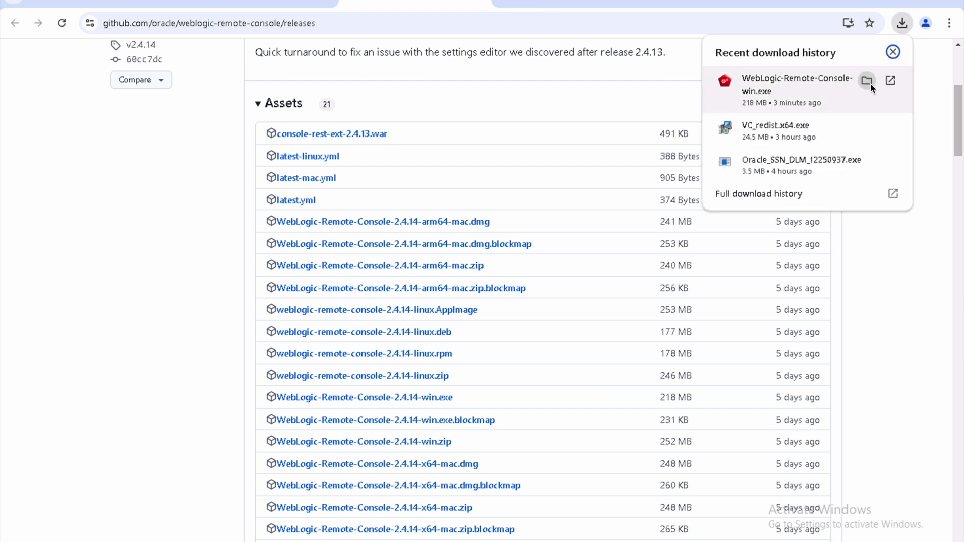
{"action": "left_click", "coordinate": [869, 82]}
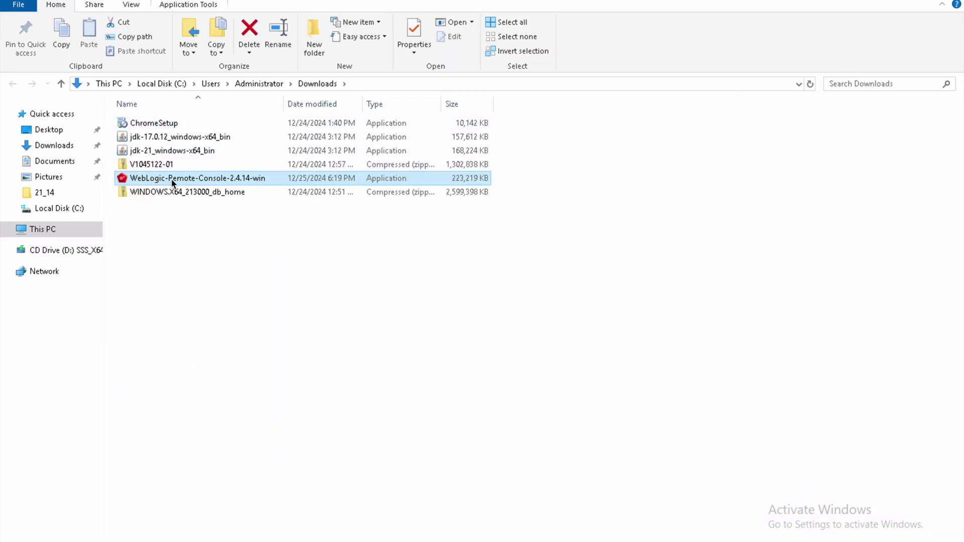
{"action": "right_click", "coordinate": [171, 181]}
{"action": "left_click", "coordinate": [233, 208]}
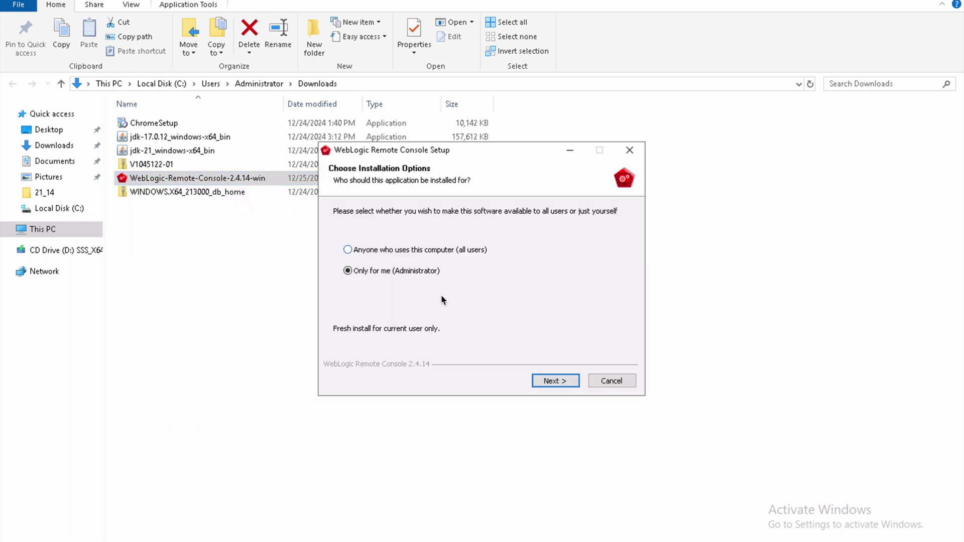
Step: Install Remote Console 2.4.14 for the current user in the default folder, then minimize Explorer and Chrome
{"action": "left_click", "coordinate": [549, 381]}
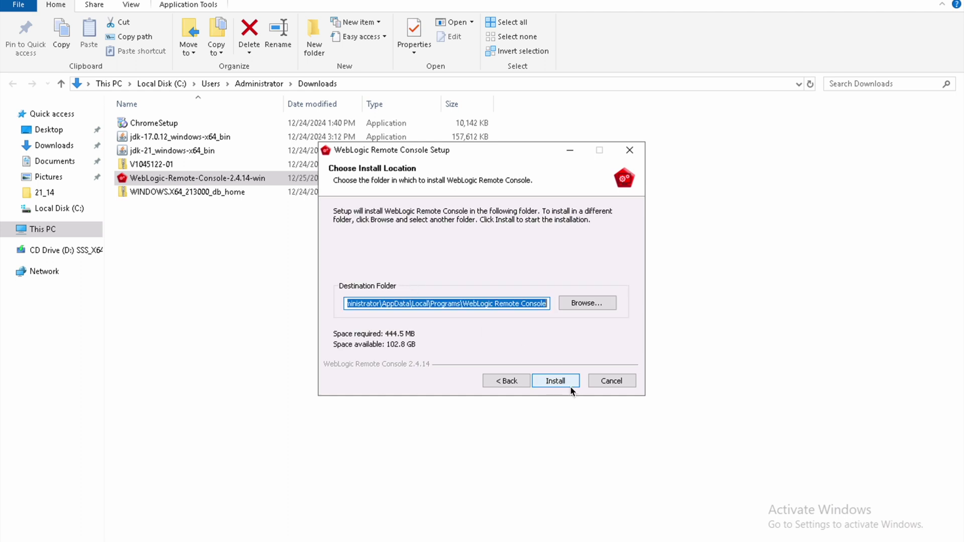
{"action": "left_click", "coordinate": [570, 390]}
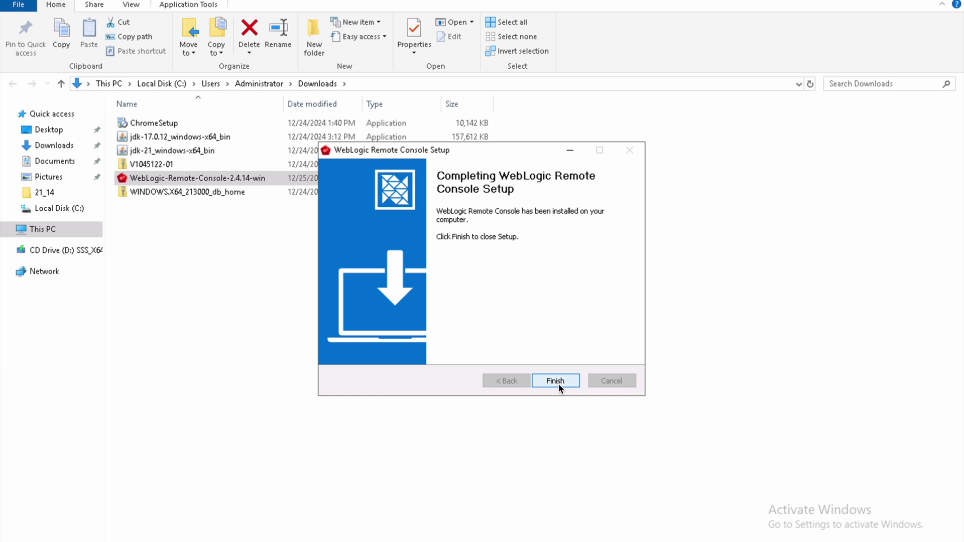
{"action": "left_click", "coordinate": [559, 382]}
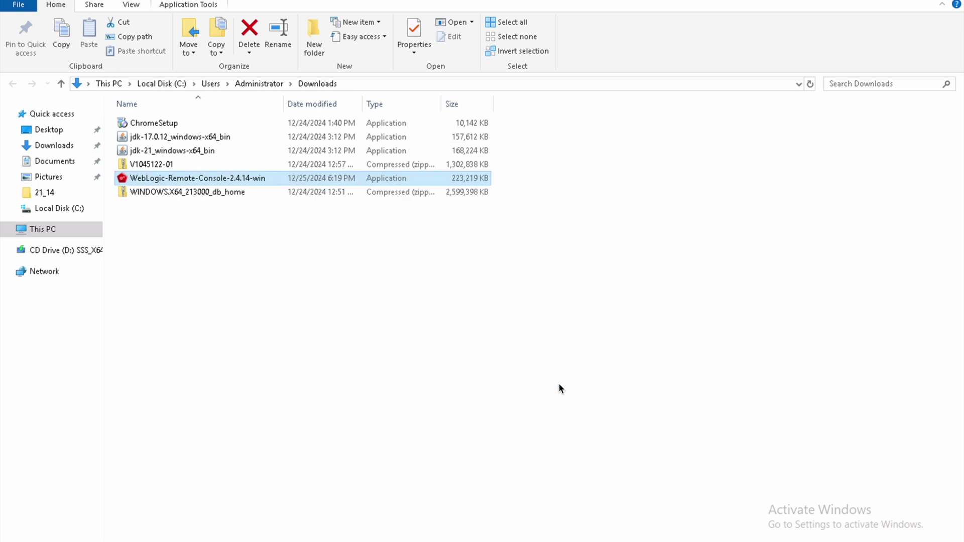
{"action": "left_click", "coordinate": [894, 2]}
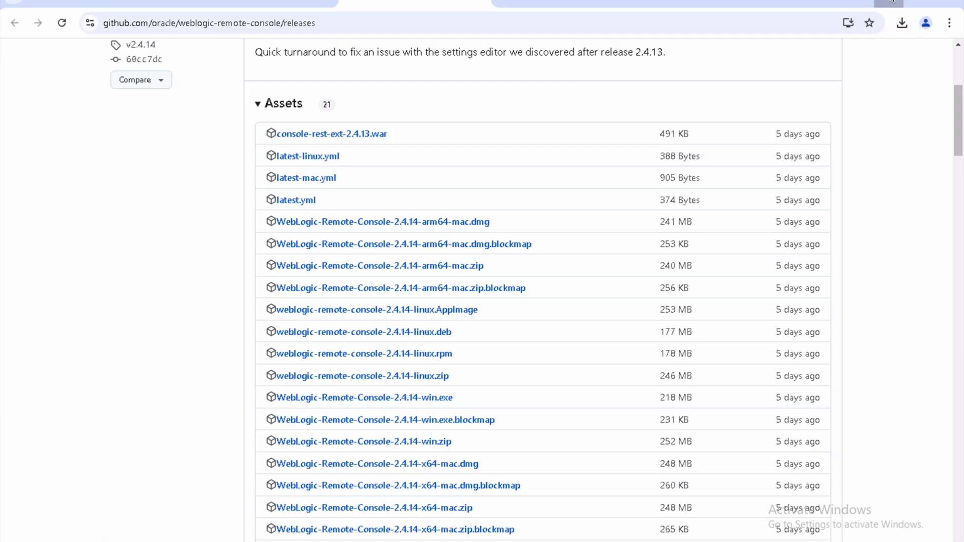
{"action": "left_click", "coordinate": [892, 2]}
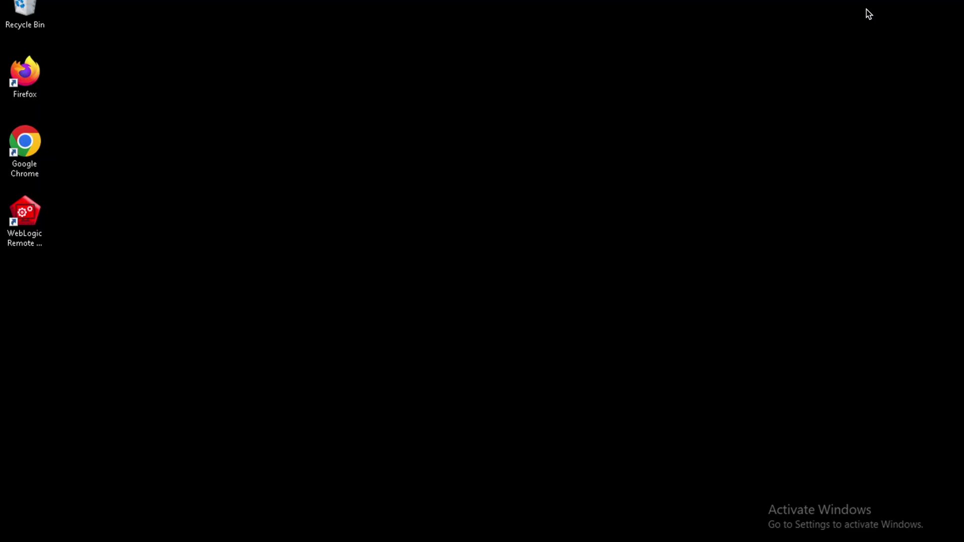
Step: Launch WebLogic Remote Console and enter provider name localhost with the admin username and password
{"action": "right_click", "coordinate": [33, 246]}
{"action": "left_click", "coordinate": [65, 256]}
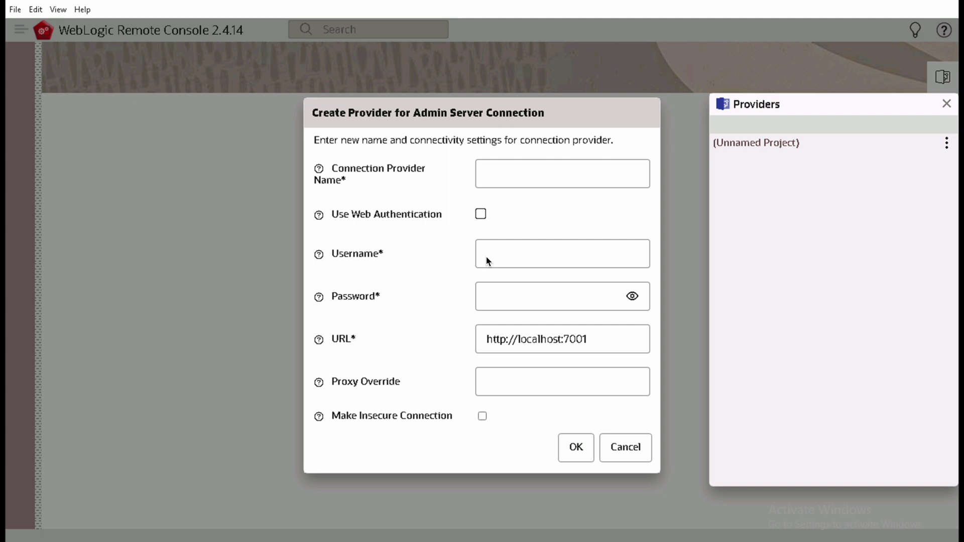
{"action": "left_click", "coordinate": [506, 187]}
{"action": "type", "text": "localhost"}
{"action": "key", "text": "Tab"}
{"action": "key", "text": "Tab"}
{"action": "type", "text": "weblogic"}
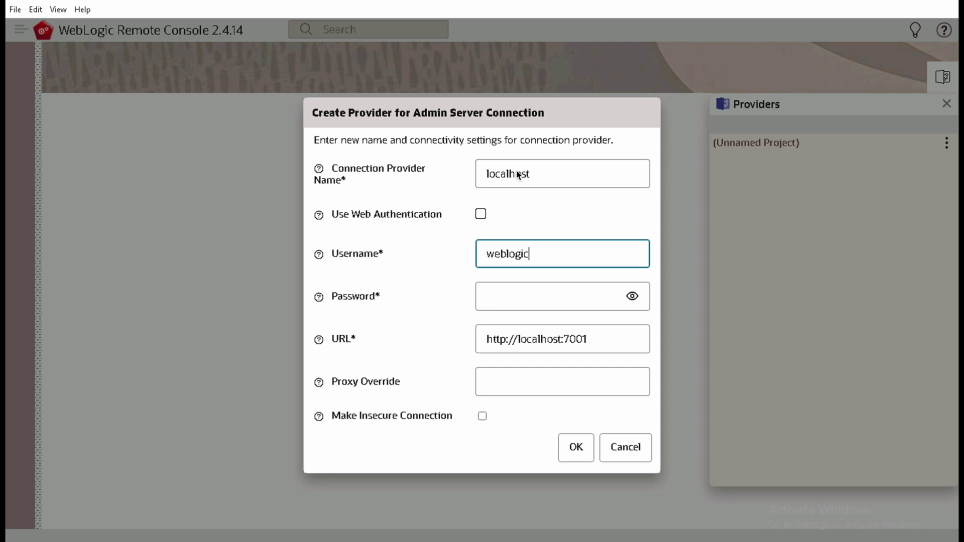
{"action": "key", "text": "Tab"}
{"action": "type", "text": "welco"}
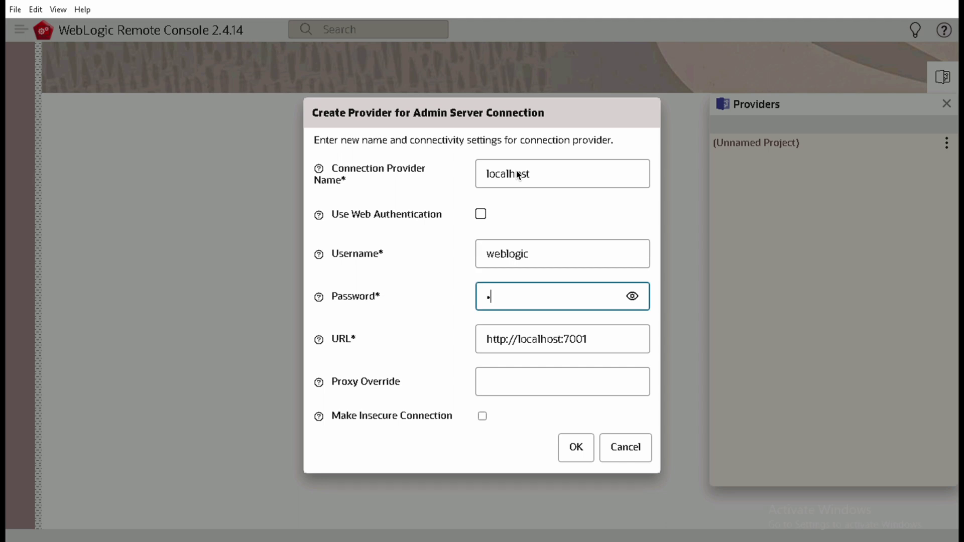
{"action": "type", "text": "me12"}
{"action": "key", "text": "Tab"}
{"action": "key", "text": "Tab"}
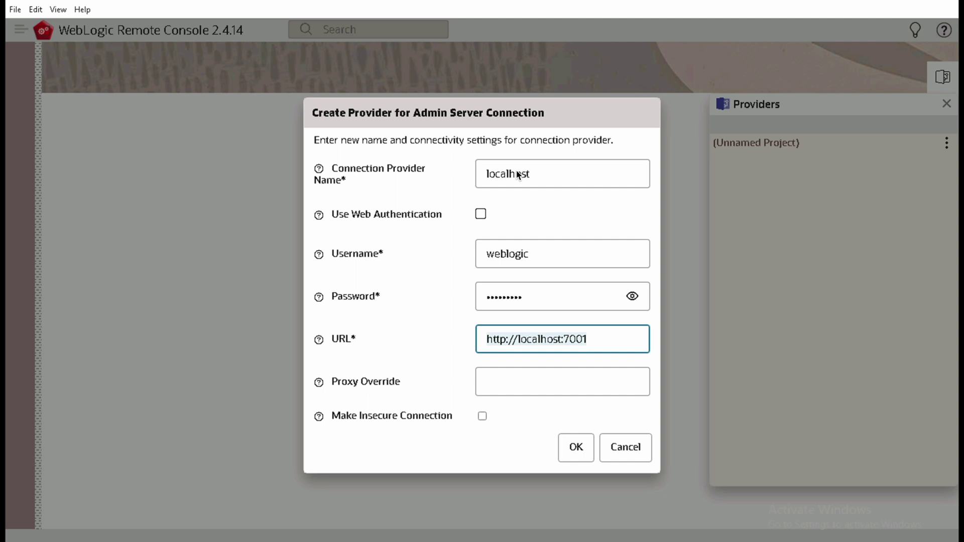
{"action": "key", "text": "End"}
{"action": "key", "text": "Left"}
{"action": "key", "text": "Left"}
{"action": "key", "text": "Left"}
{"action": "key", "text": "Left"}
{"action": "key", "text": "Left"}
{"action": "key", "text": "Left"}
{"action": "key", "text": "Left"}
{"action": "key", "text": "Left"}
{"action": "key", "text": "Left"}
{"action": "key", "text": "Left"}
{"action": "key", "text": "Left"}
{"action": "key", "text": "Left"}
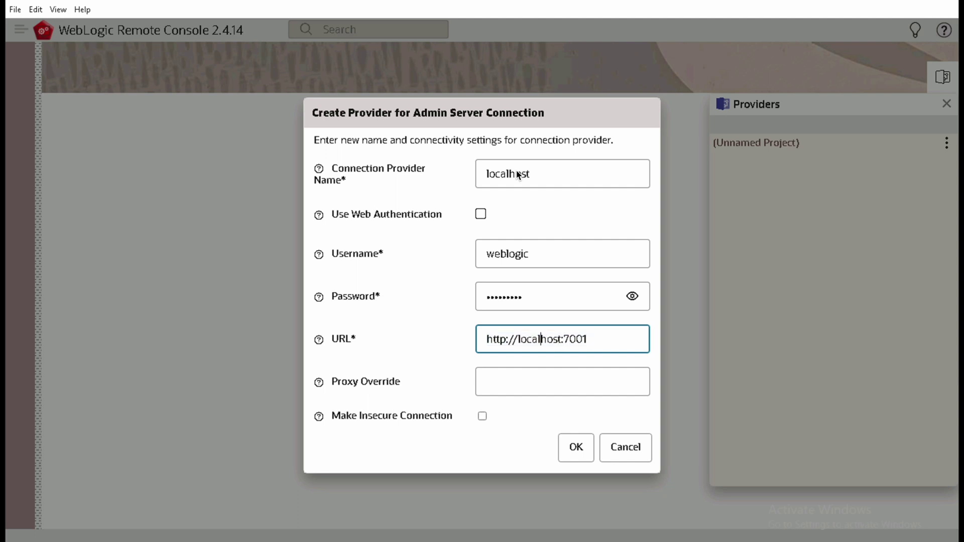
{"action": "key", "text": "Left"}
{"action": "key", "text": "Left"}
{"action": "key", "text": "Left"}
{"action": "key", "text": "Left"}
{"action": "key", "text": "Left"}
{"action": "type", "text": "s"}
{"action": "key", "text": "Right"}
{"action": "key", "text": "Right"}
{"action": "key", "text": "Right"}
{"action": "key", "text": "Right"}
{"action": "key", "text": "Right"}
{"action": "key", "text": "Right"}
{"action": "key", "text": "Right"}
{"action": "key", "text": "Right"}
{"action": "key", "text": "Right"}
{"action": "key", "text": "Right"}
{"action": "key", "text": "Right"}
{"action": "key", "text": "Right"}
{"action": "key", "text": "Right"}
{"action": "key", "text": "Right"}
{"action": "key", "text": "BackSpace"}
{"action": "type", "text": "9"}
{"action": "key", "text": "Right"}
{"action": "key", "text": "Right"}
{"action": "key", "text": "Right"}
{"action": "key", "text": "BackSpace"}
{"action": "type", "text": "2"}
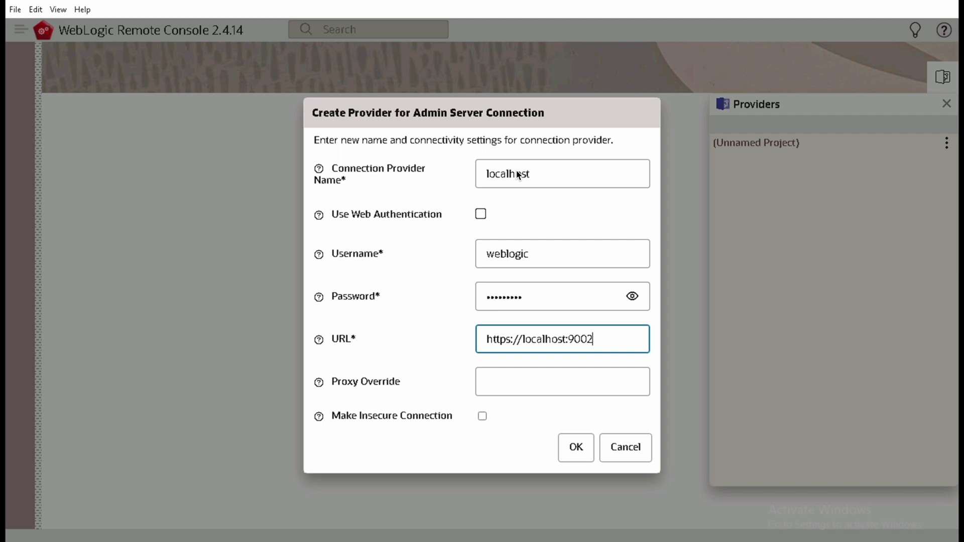
{"action": "left_click", "coordinate": [582, 453]}
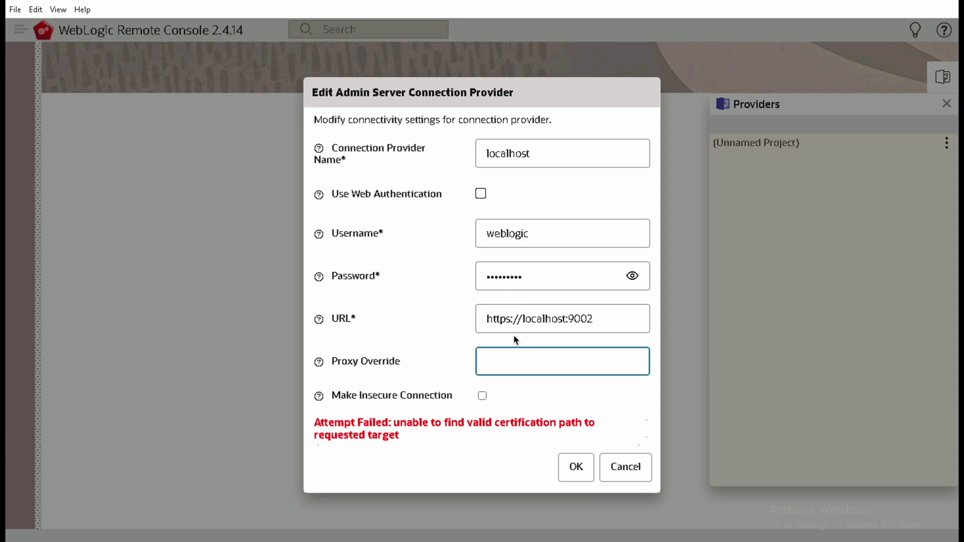
{"action": "left_click", "coordinate": [627, 471]}
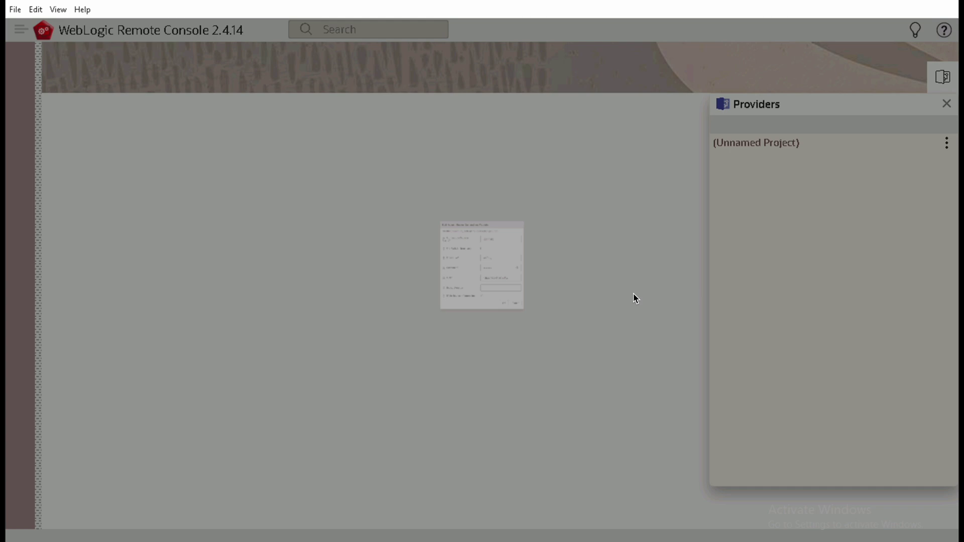
Step: Sign in to Enterprise Manager at etechwise:9002/em with the admin credentials and dismiss Chrome's password prompt
{"action": "left_click", "coordinate": [944, 1]}
{"action": "left_click", "coordinate": [288, 305]}
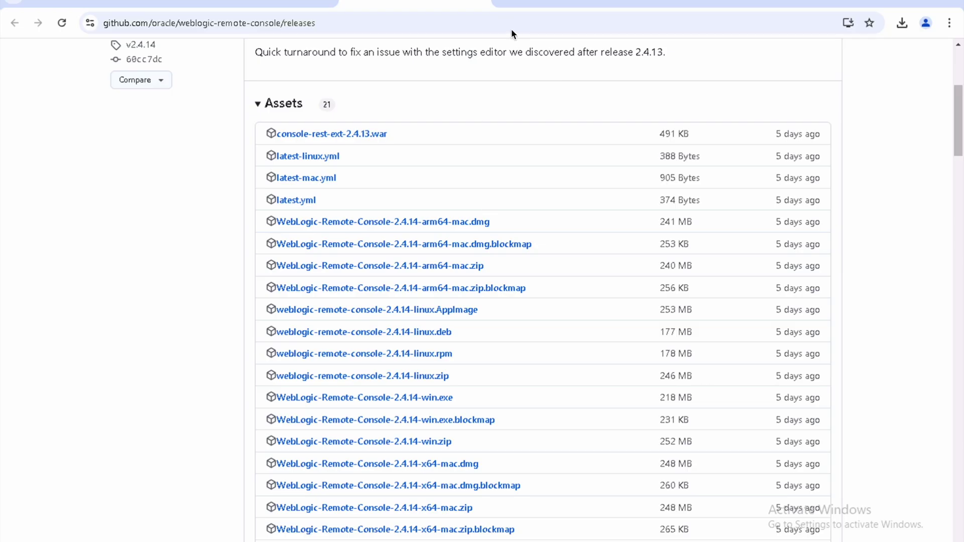
{"action": "left_click", "coordinate": [506, 1]}
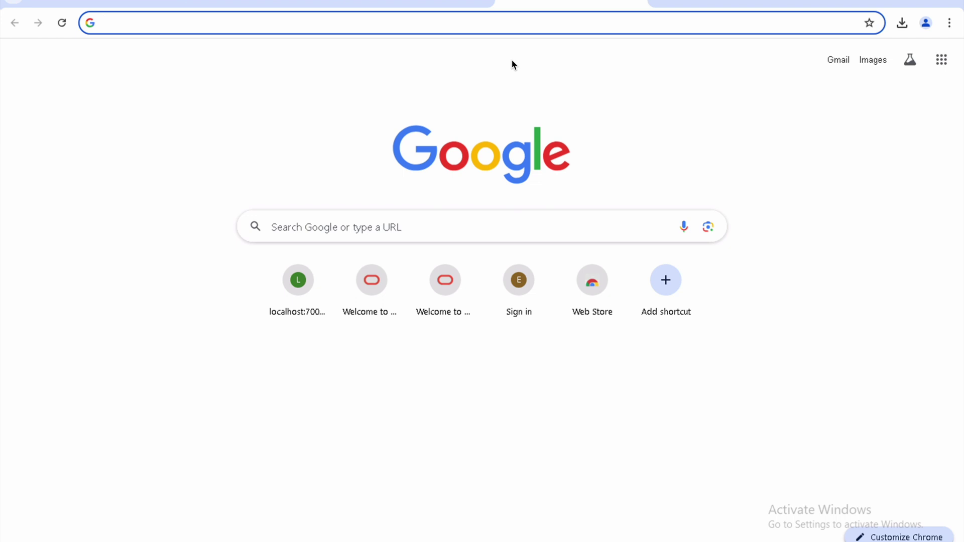
{"action": "type", "text": "e"}
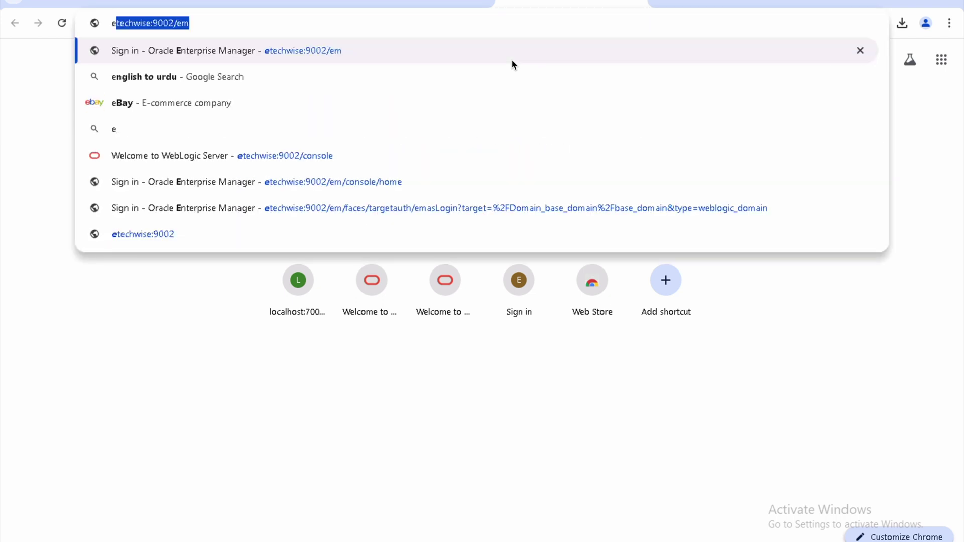
{"action": "key", "text": "Right"}
{"action": "key", "text": "Return"}
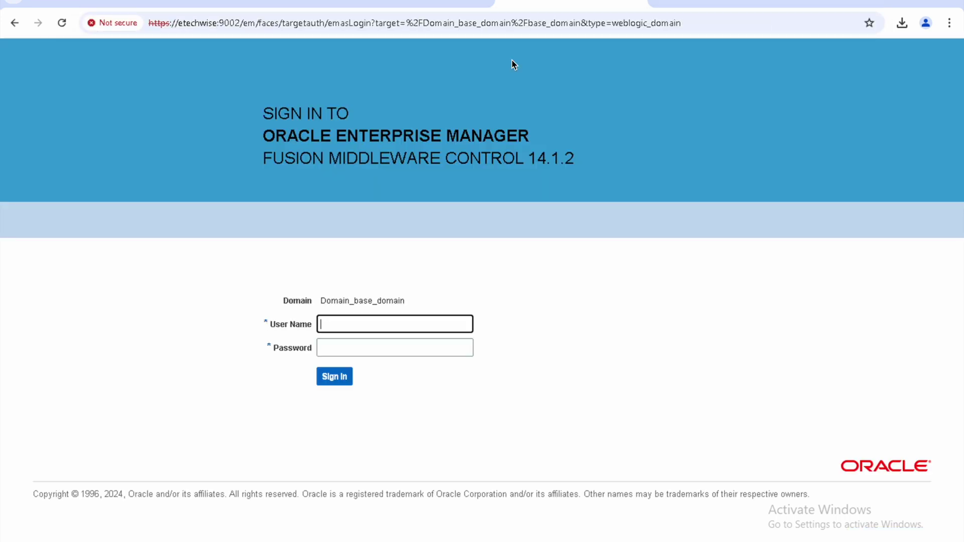
{"action": "type", "text": "weblogic"}
{"action": "key", "text": "Tab"}
{"action": "type", "text": "weblogic1"}
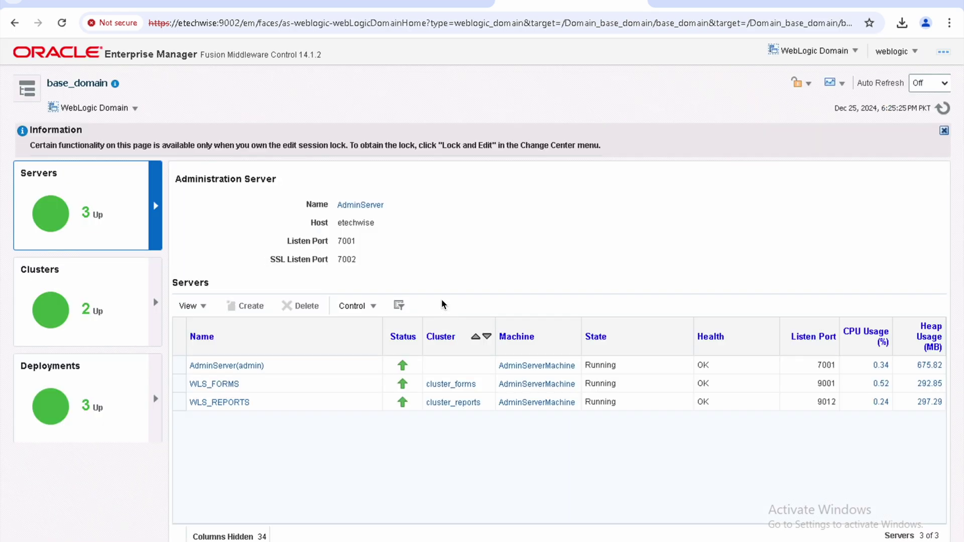
{"action": "left_click", "coordinate": [594, 217]}
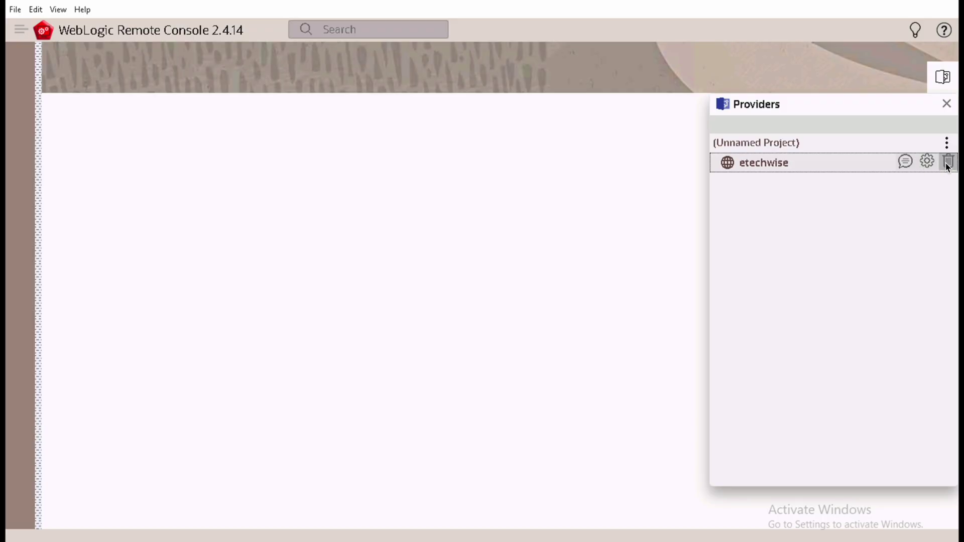
Step: Delete the etechwise provider and start a new admin server provider named wtechwise with the admin credentials
{"action": "left_click", "coordinate": [947, 163]}
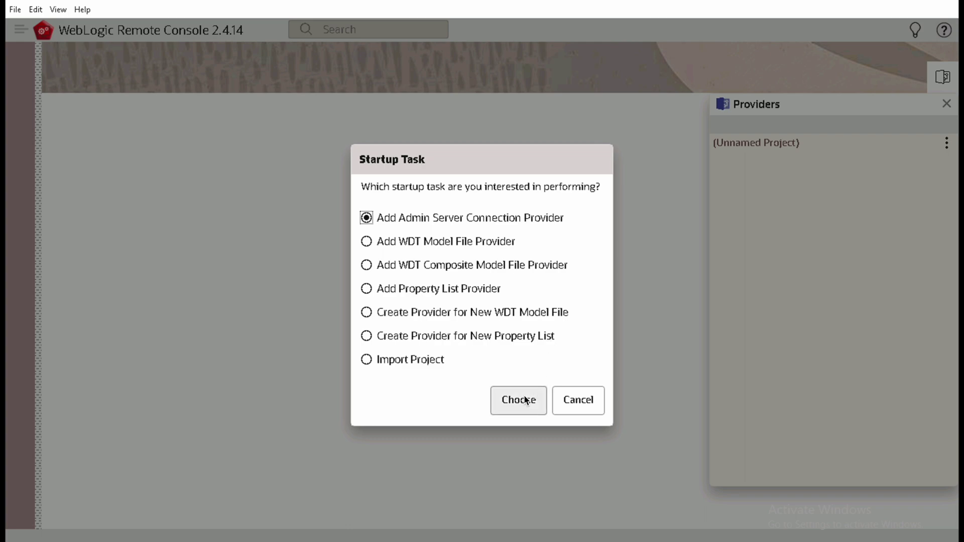
{"action": "left_click", "coordinate": [525, 397]}
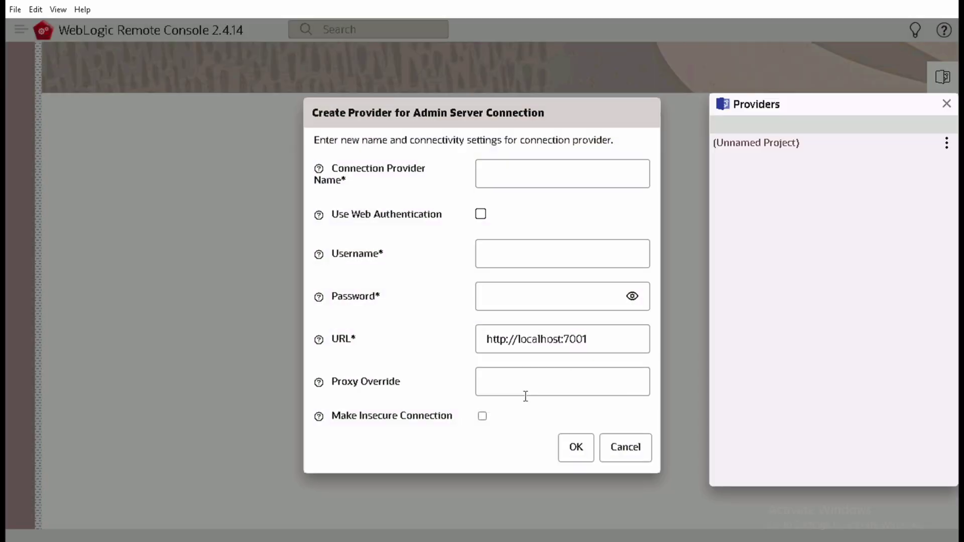
{"action": "left_click", "coordinate": [533, 173]}
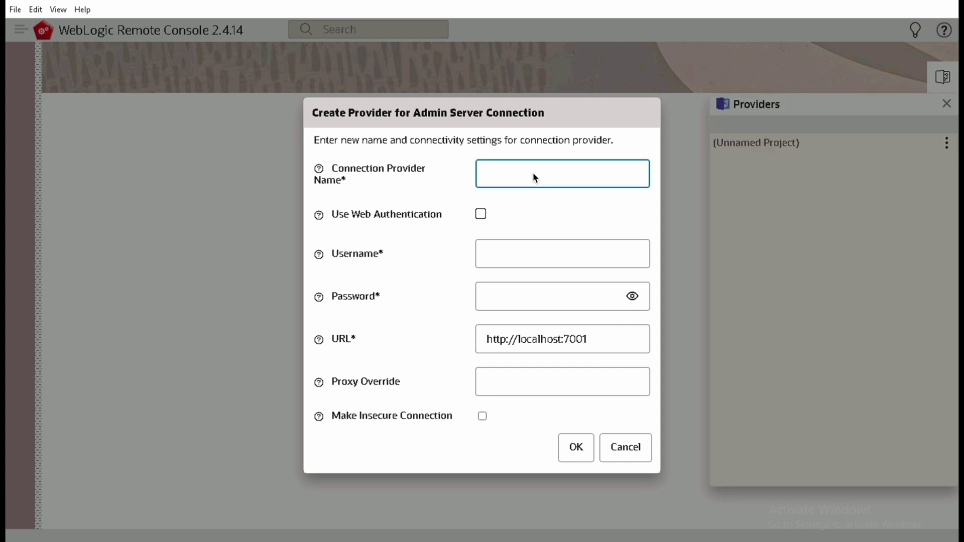
{"action": "type", "text": "wtechwise"}
{"action": "key", "text": "Tab"}
{"action": "key", "text": "Tab"}
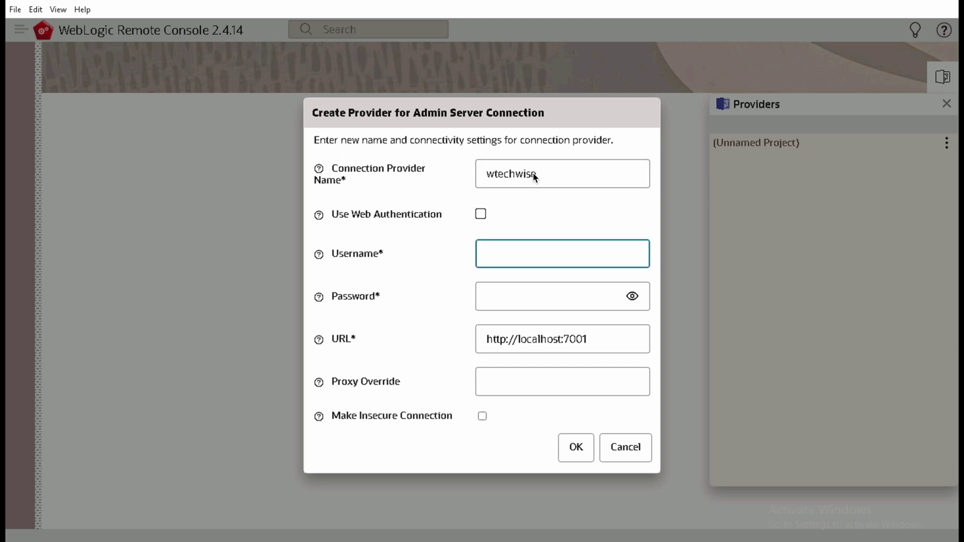
{"action": "type", "text": "weblogic"}
{"action": "key", "text": "Tab"}
{"action": "type", "text": "welcome1"}
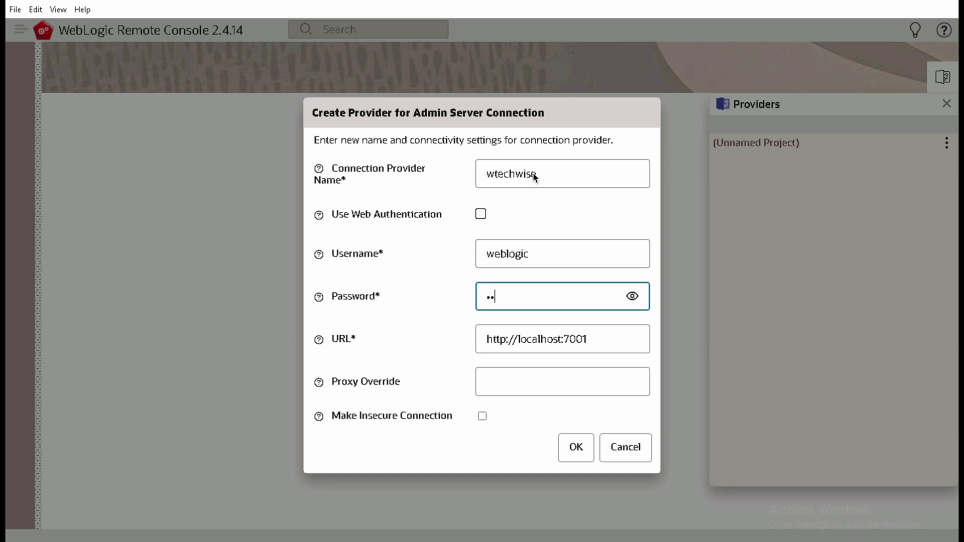
{"action": "type", "text": "1"}
{"action": "key", "text": "Tab"}
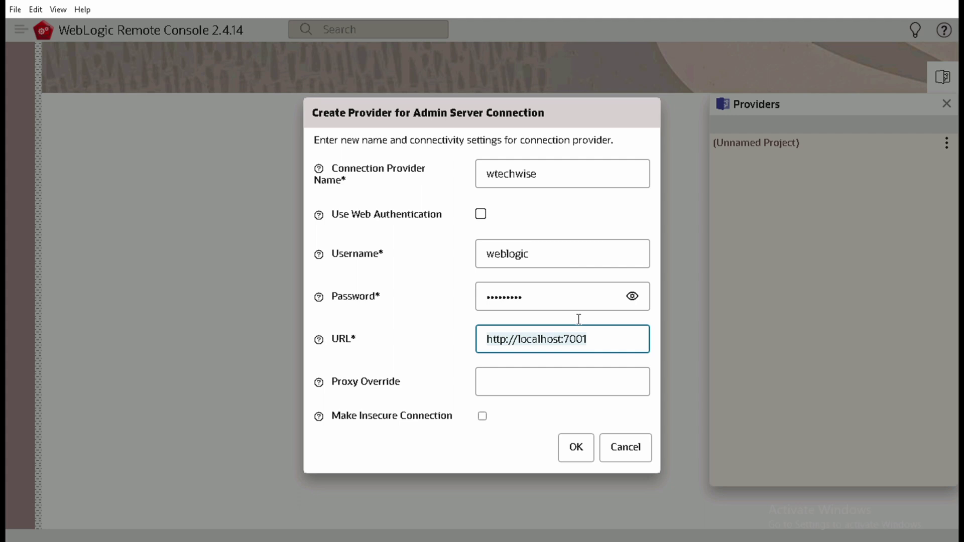
{"action": "left_click", "coordinate": [601, 341]}
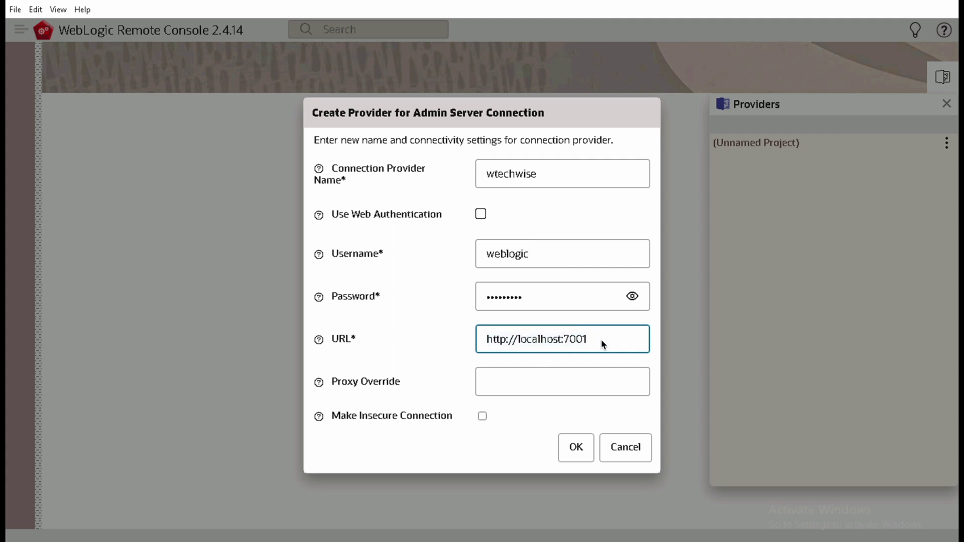
{"action": "key", "text": "BackSpace"}
{"action": "type", "text": "9002"}
{"action": "double_click", "coordinate": [551, 340]}
{"action": "type", "text": "etech"}
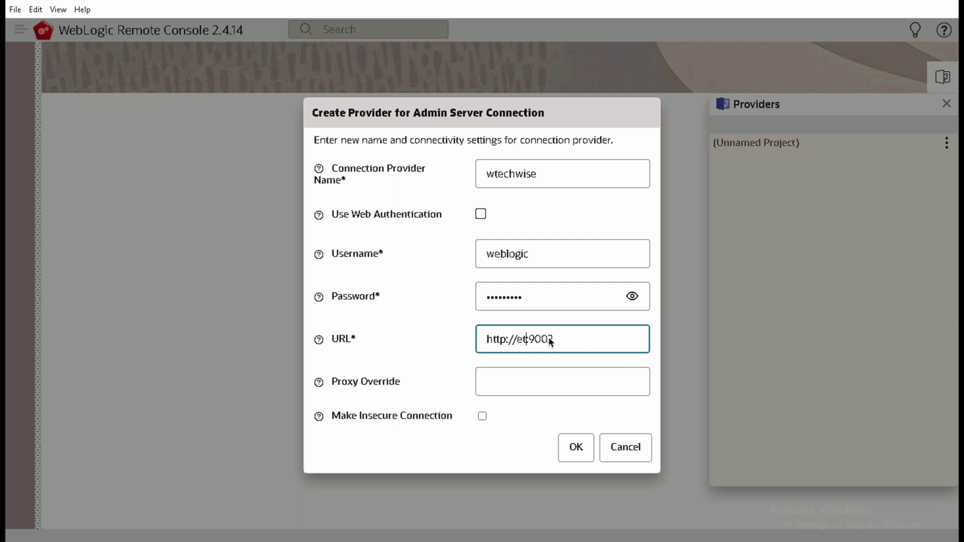
{"action": "type", "text": "wise"}
{"action": "left_click", "coordinate": [482, 416]}
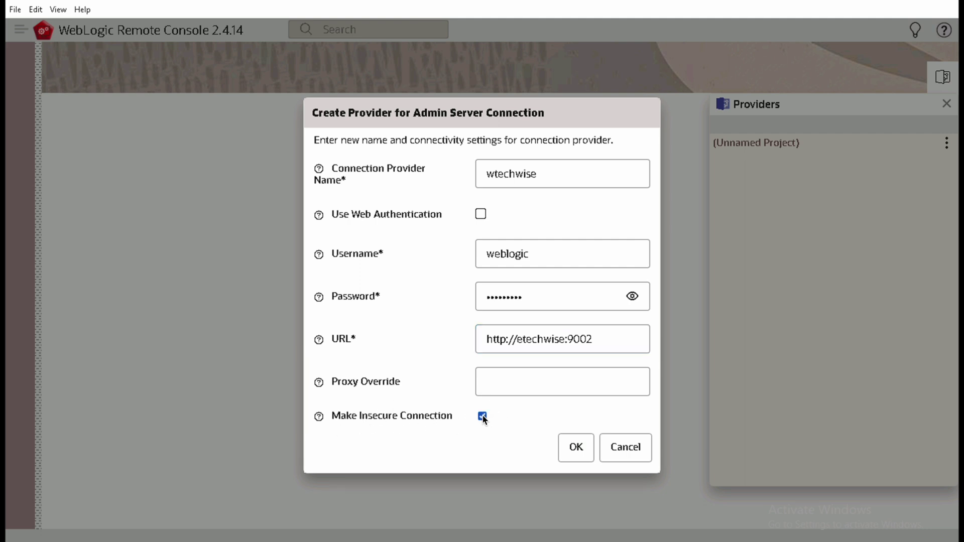
{"action": "left_click", "coordinate": [506, 341]}
{"action": "type", "text": "s"}
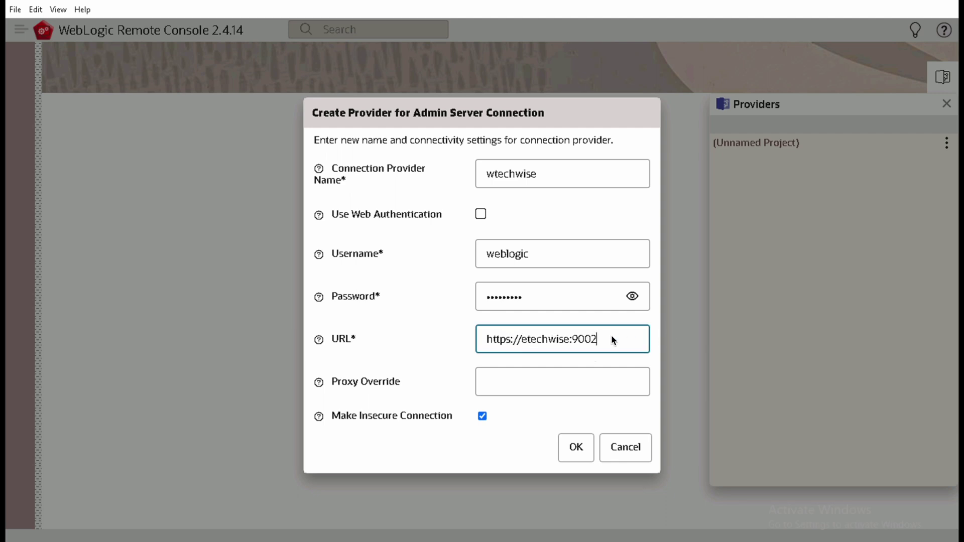
{"action": "left_click", "coordinate": [578, 454]}
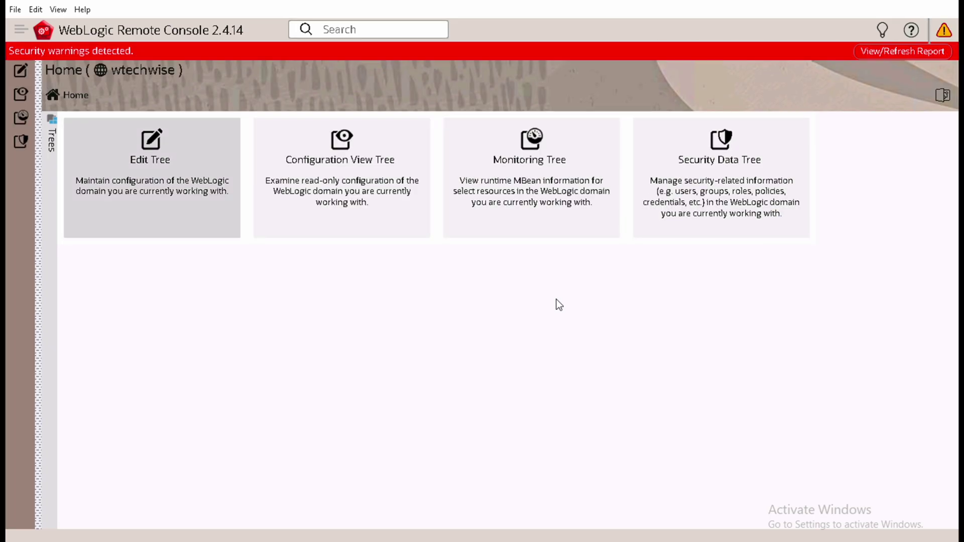
Step: In the wtechwise Edit Tree, expand Environment and list Servers: AdminServer, WLS_FORMS, WLS_REPORTS
{"action": "left_click", "coordinate": [21, 72]}
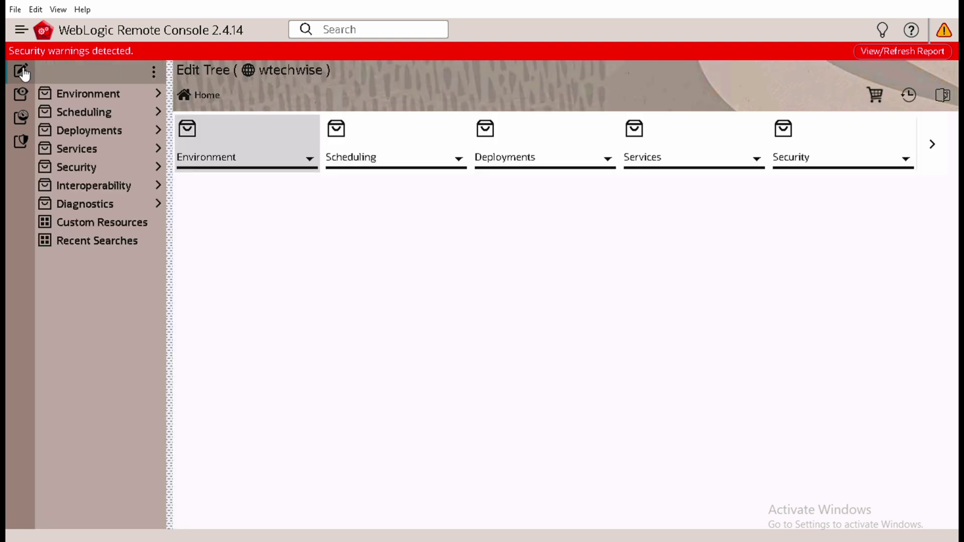
{"action": "left_click", "coordinate": [158, 94]}
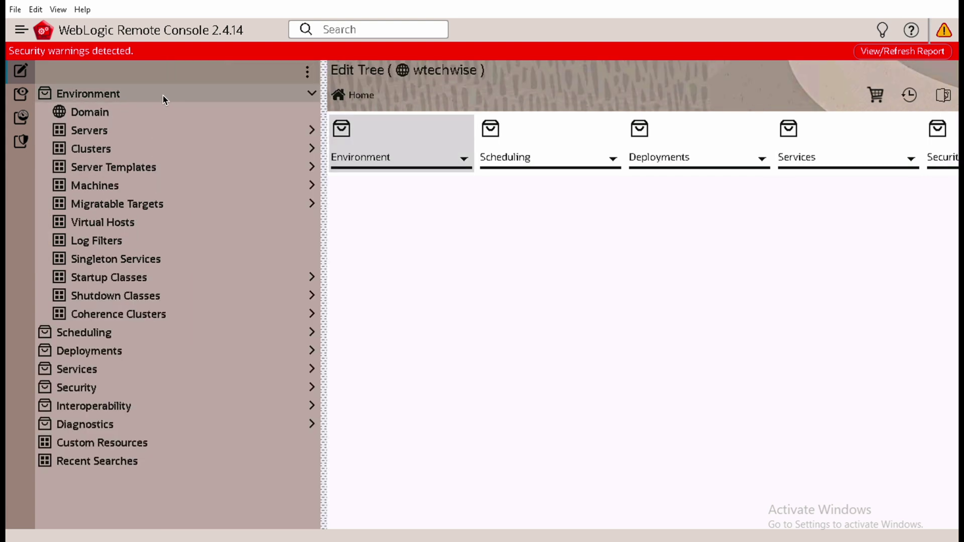
{"action": "left_click", "coordinate": [96, 131]}
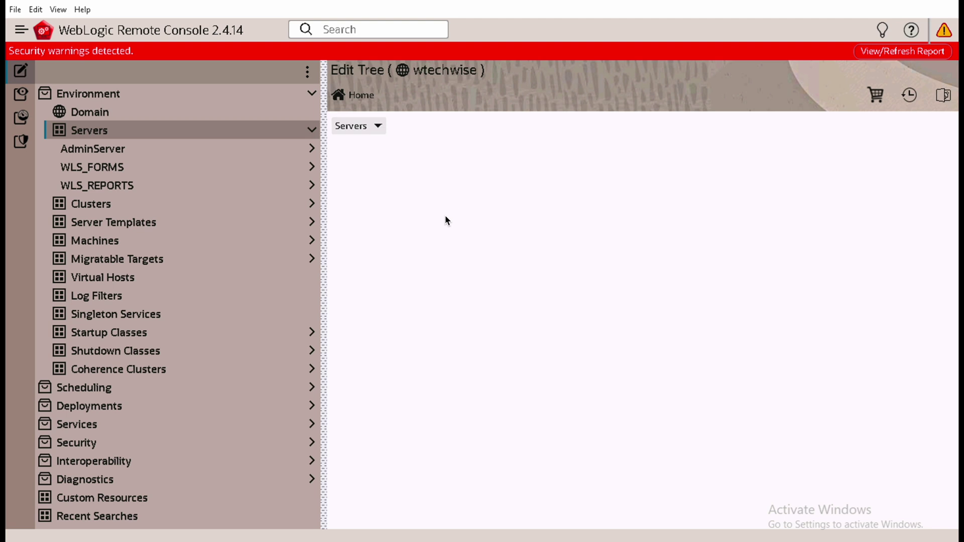